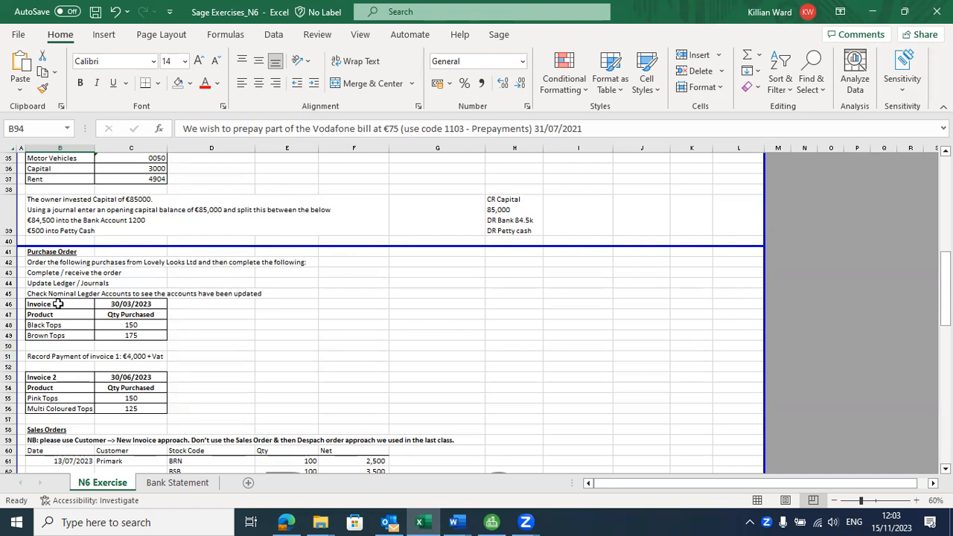
Step: Review the Invoice 1 and Invoice 2 order tables and payment instruction in the Excel exercise
left_click_drag(67, 303, 149, 336)
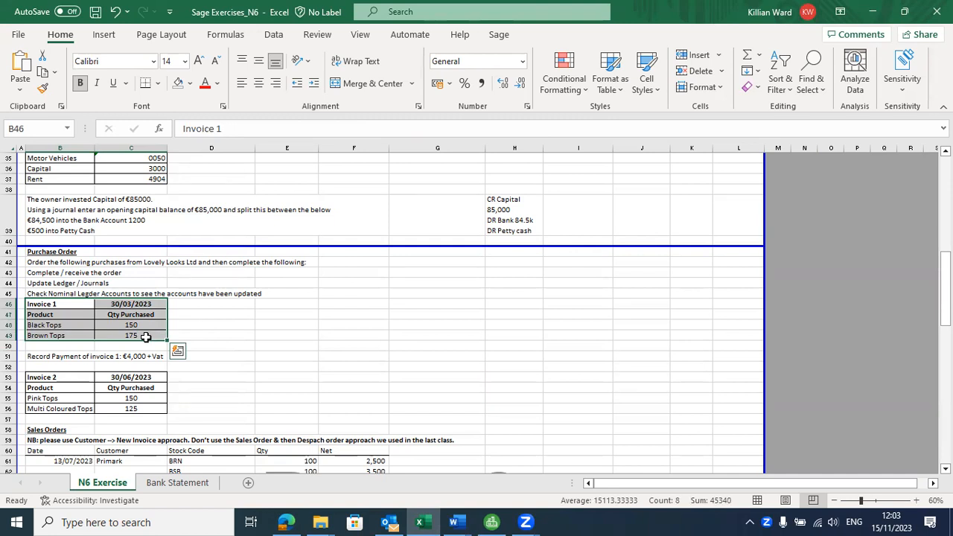
left_click(64, 325)
left_click(64, 336)
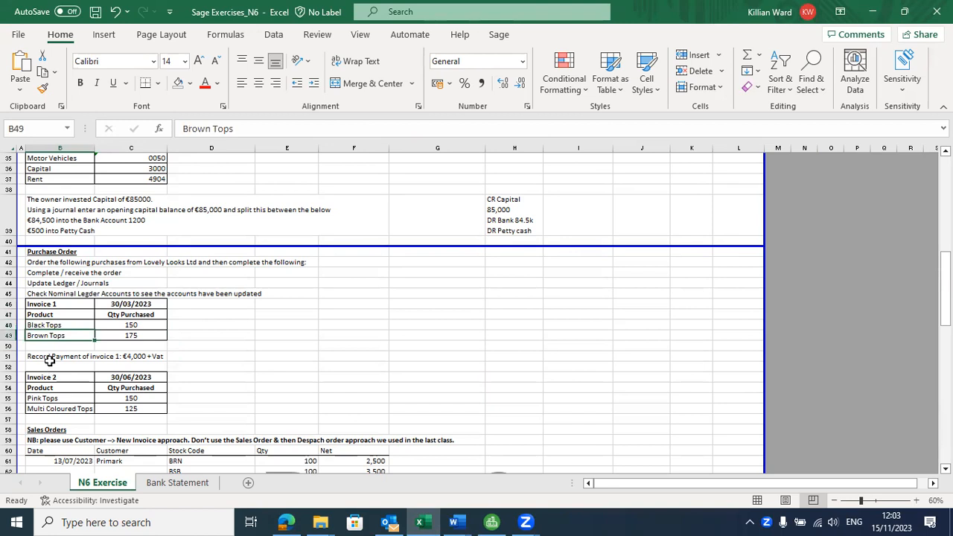
left_click(51, 357)
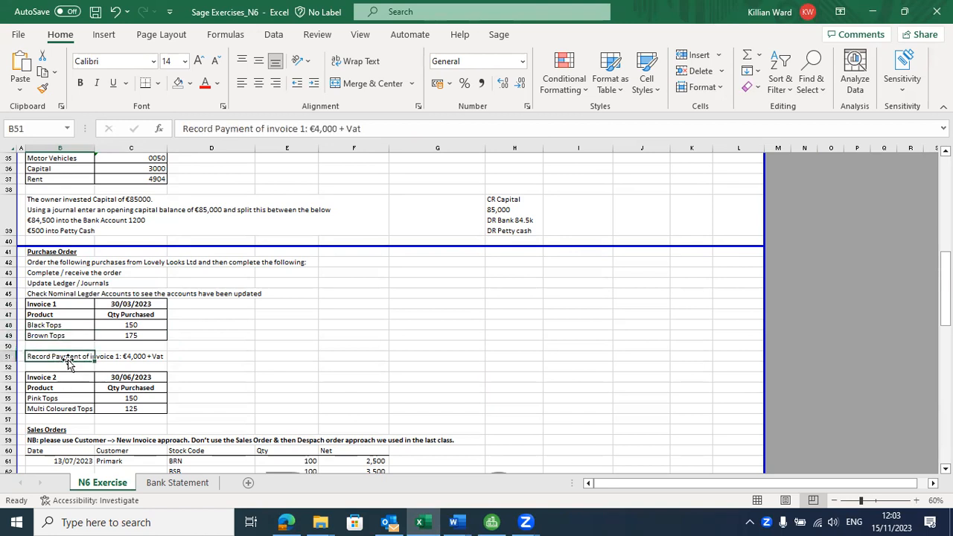
left_click(206, 357)
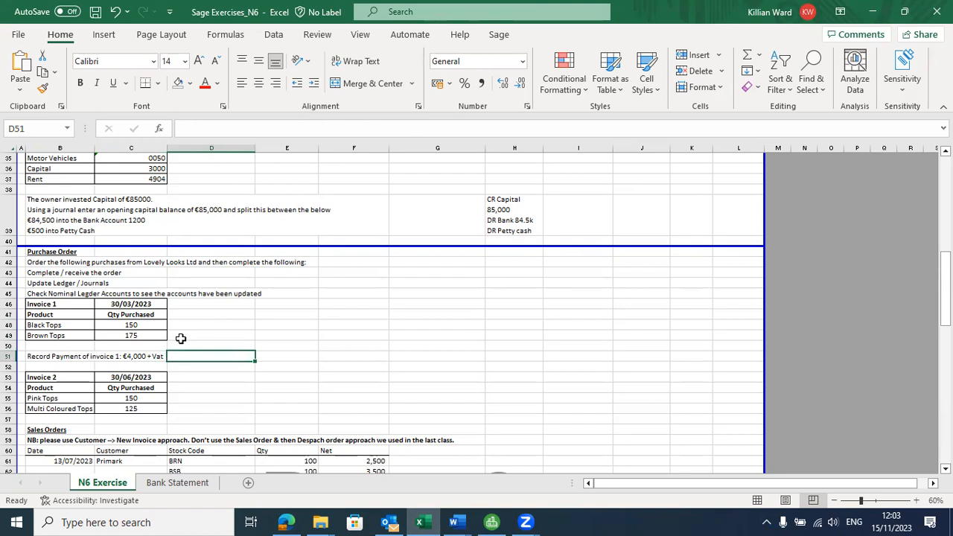
left_click(79, 359)
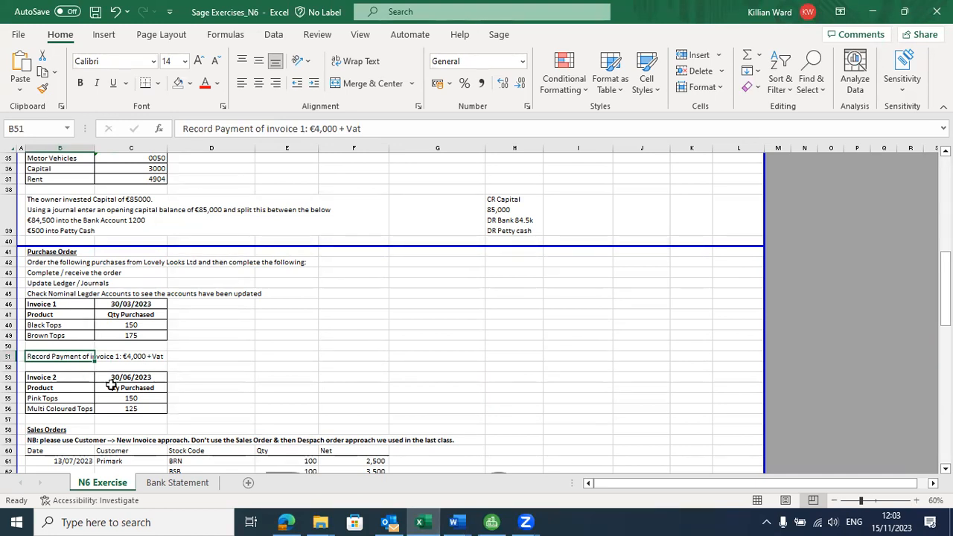
left_click_drag(69, 377, 134, 411)
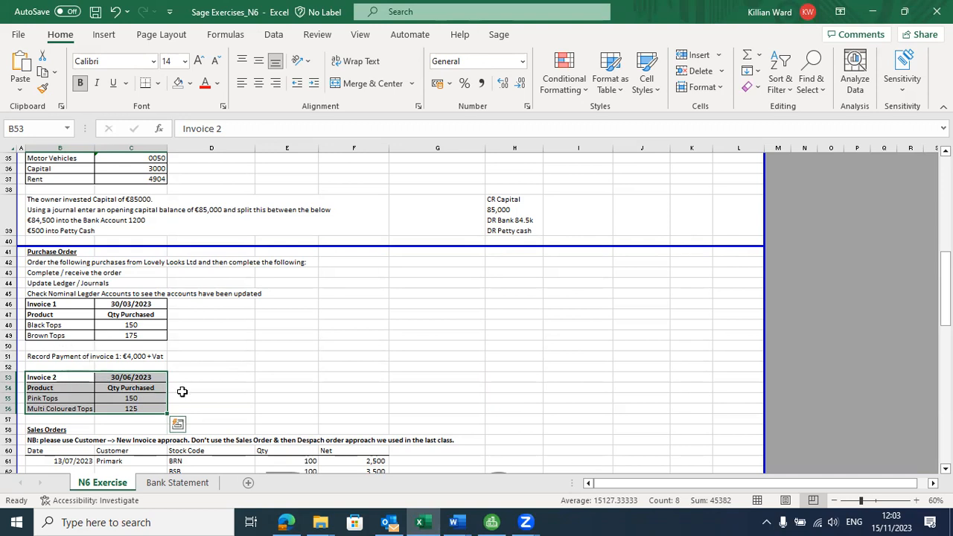
Step: Open Lovely Looks Ltd's supplier record in Sage and start a new purchase order
key("alt+Tab")
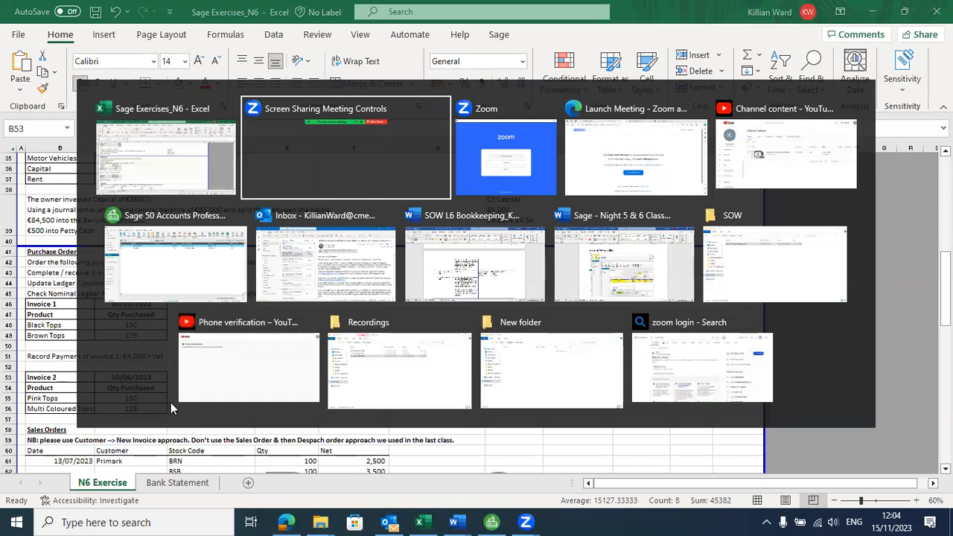
key("alt+Tab")
key("alt+Tab")
key("alt+Tab")
key("alt+Tab")
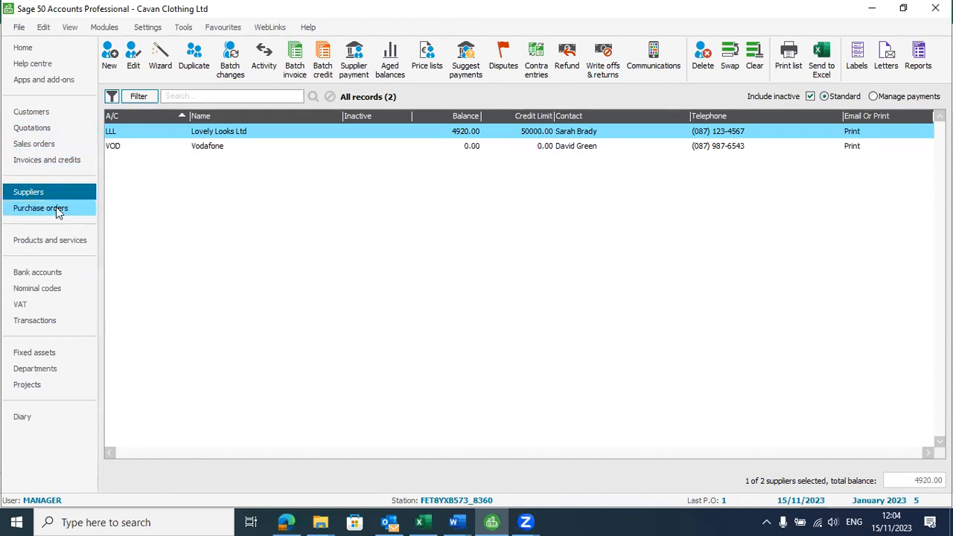
double_click(225, 135)
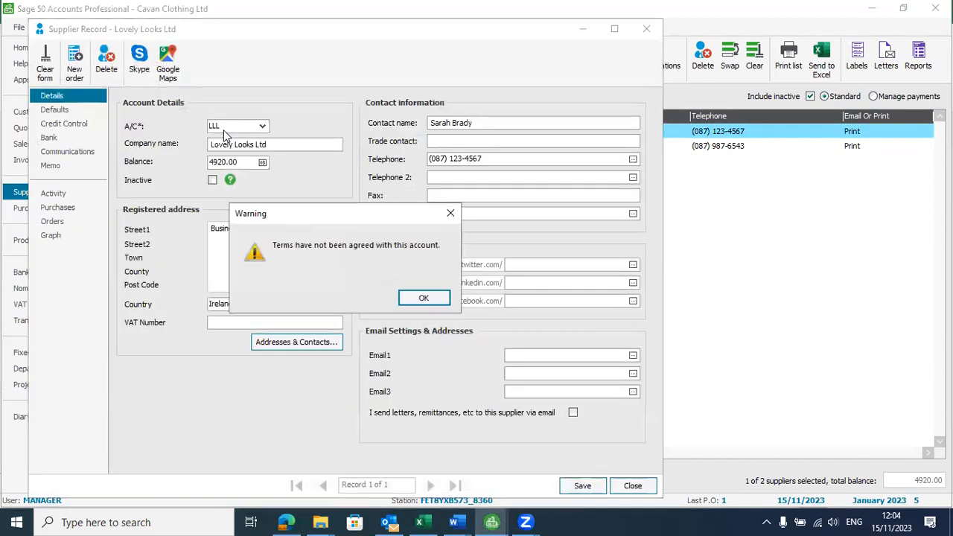
left_click(442, 297)
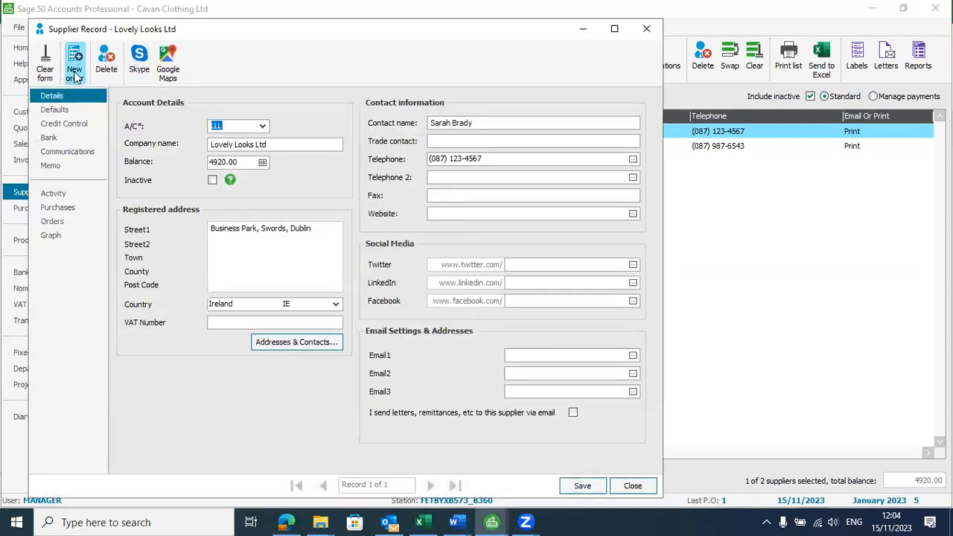
left_click(74, 73)
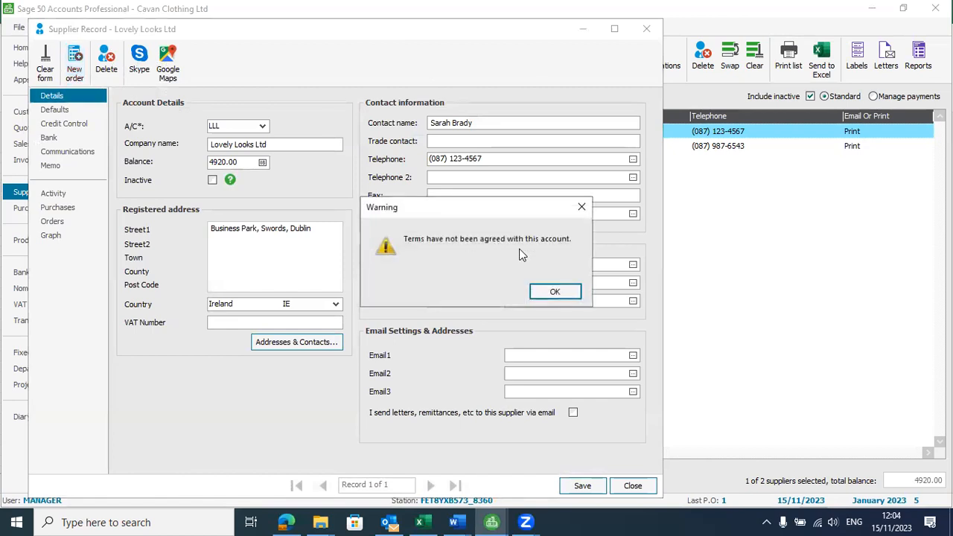
left_click(555, 292)
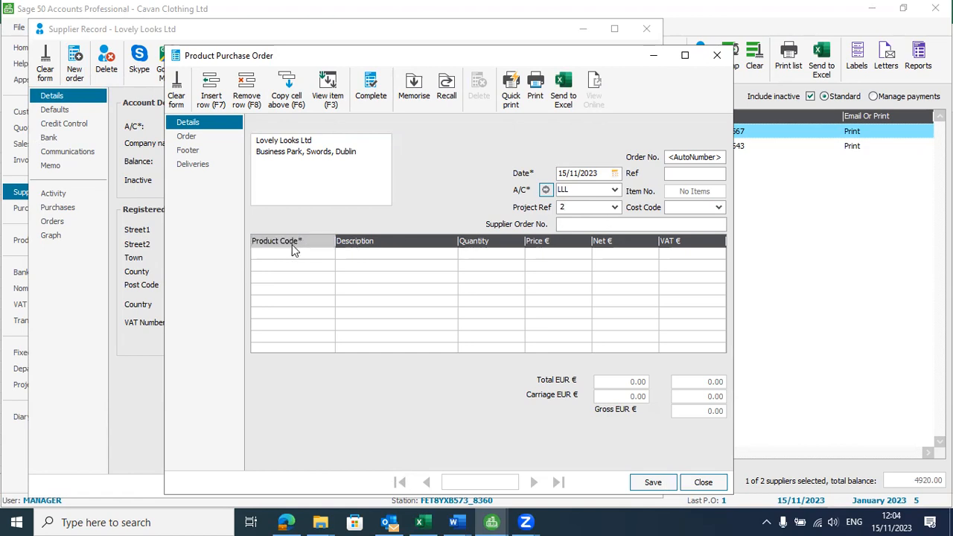
Step: Close the projects lookup without choosing one and check the order details in Excel
left_click(312, 266)
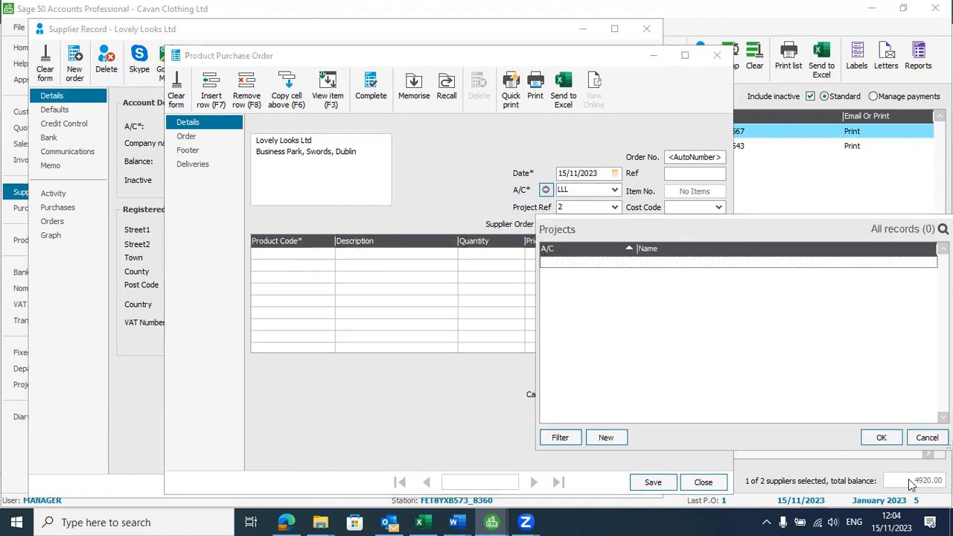
left_click(927, 438)
key("alt+Tab")
key("Tab")
key("Tab")
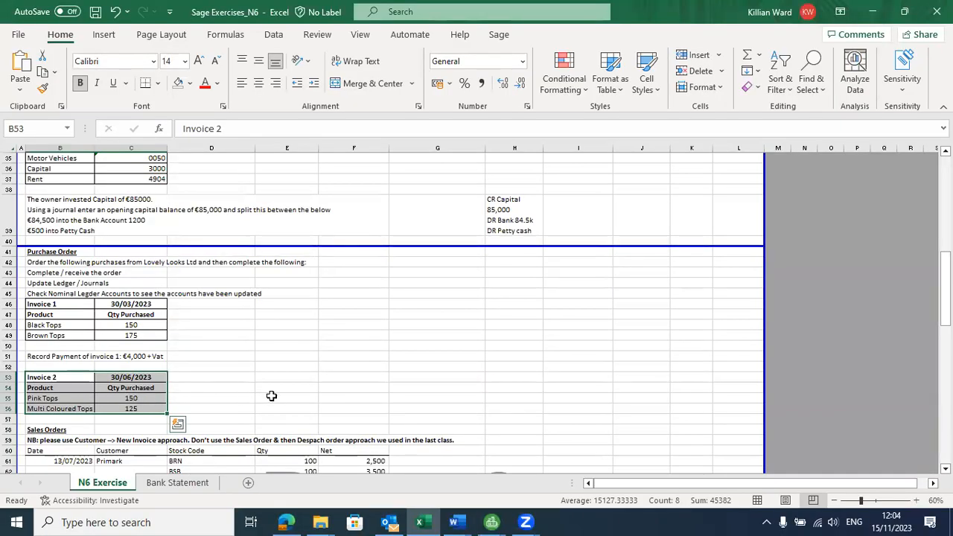
key("alt+Tab")
Step: Add Pink Tops and Multi Coloured Tops as the first two order lines
left_click(328, 254)
left_click(328, 253)
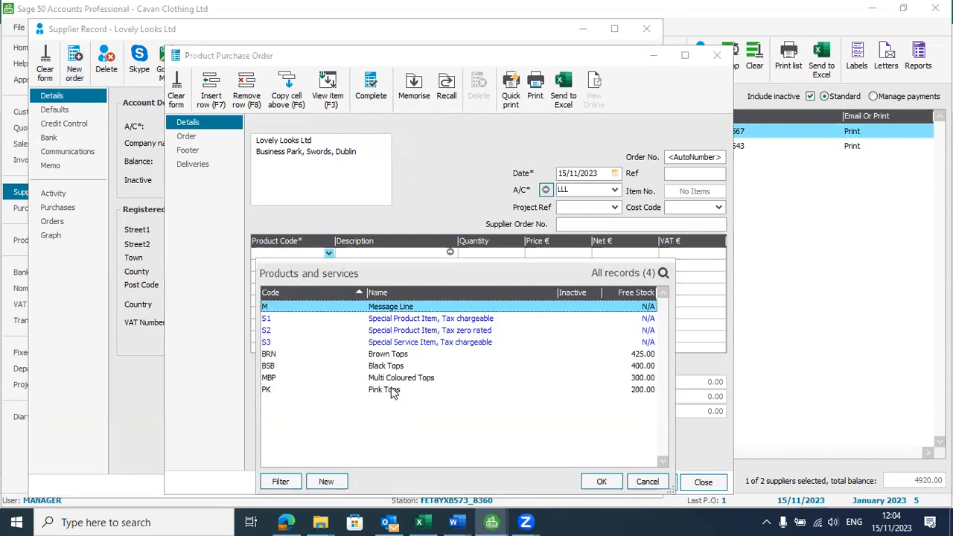
left_click(392, 391)
double_click(392, 390)
left_click(328, 265)
left_click(331, 265)
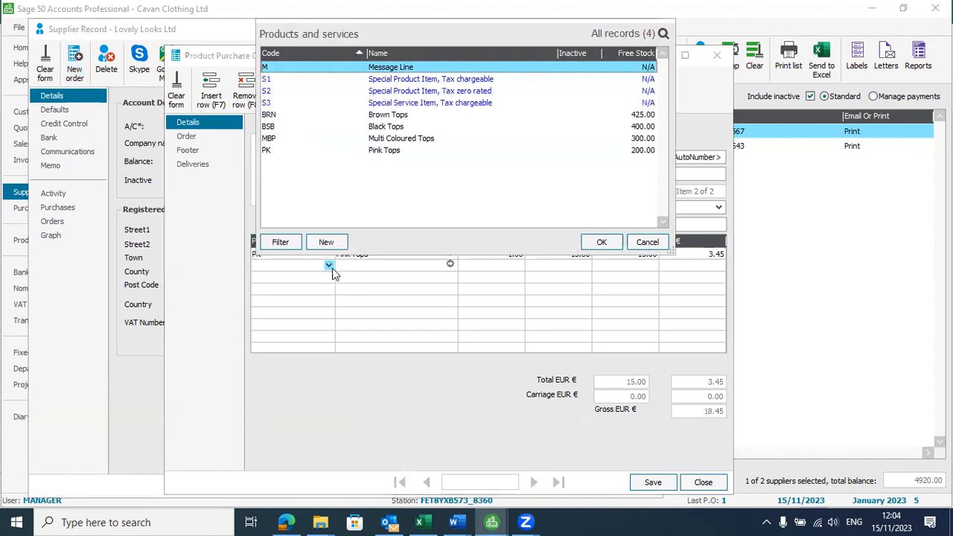
left_click(277, 142)
double_click(277, 143)
Step: Set the line quantities to 150 Pink Tops and 125 Multi Coloured Tops
key("alt+Tab")
key("Tab")
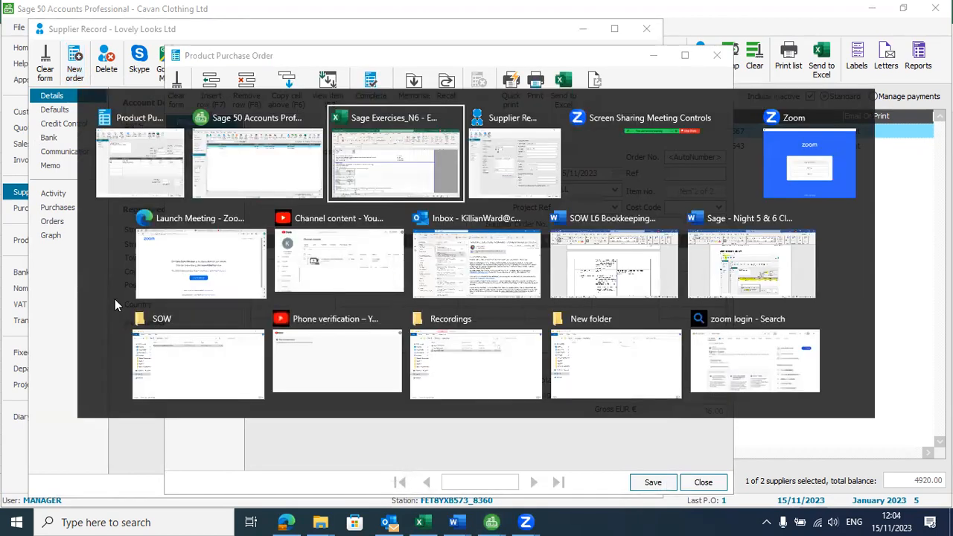
key("alt+Tab")
key("Tab")
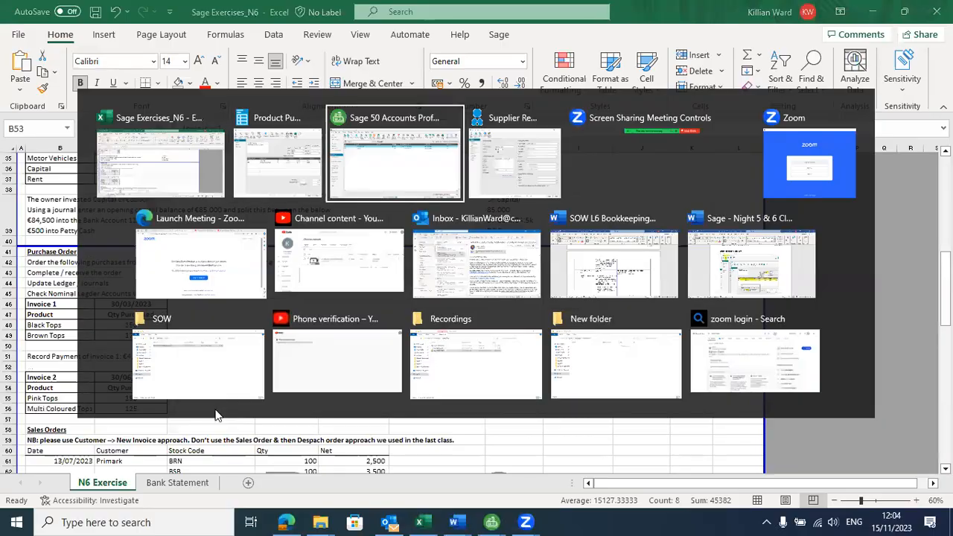
left_click(517, 254)
type("150")
key("Down")
type("12")
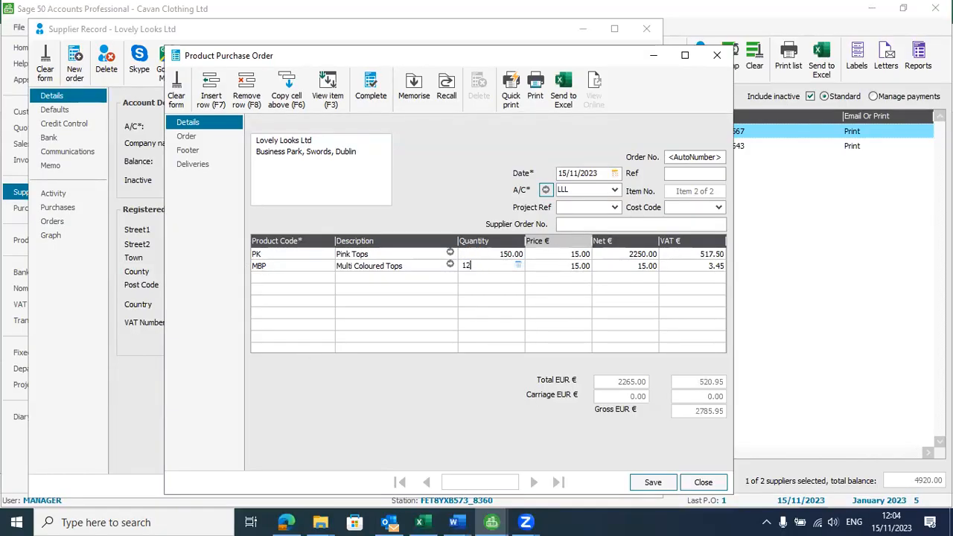
key("Down")
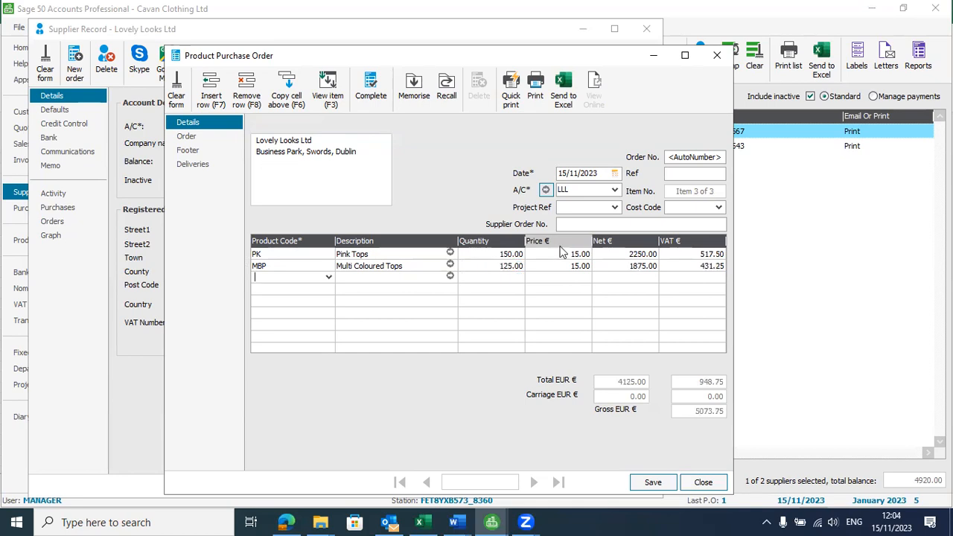
Step: Save the order, put it on order without printing, and close the order and supplier windows
left_click(652, 483)
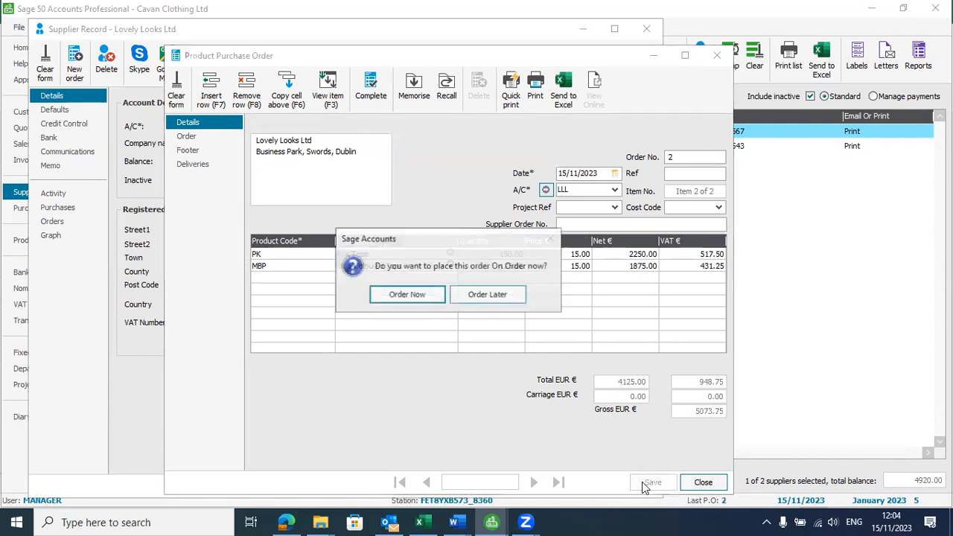
left_click(417, 295)
left_click(501, 308)
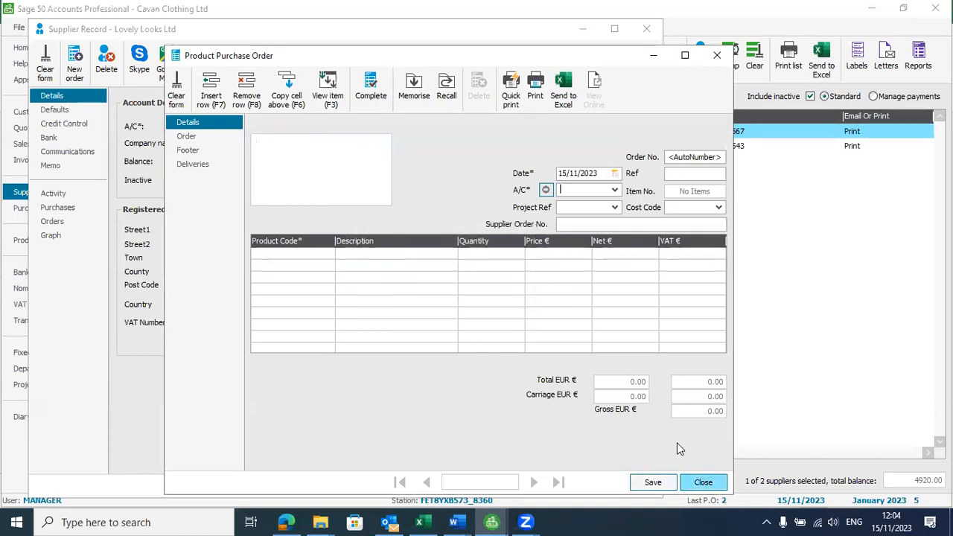
left_click(703, 483)
left_click(633, 486)
Step: Receive the goods for purchase order 2, printing the goods received note later
left_click(67, 214)
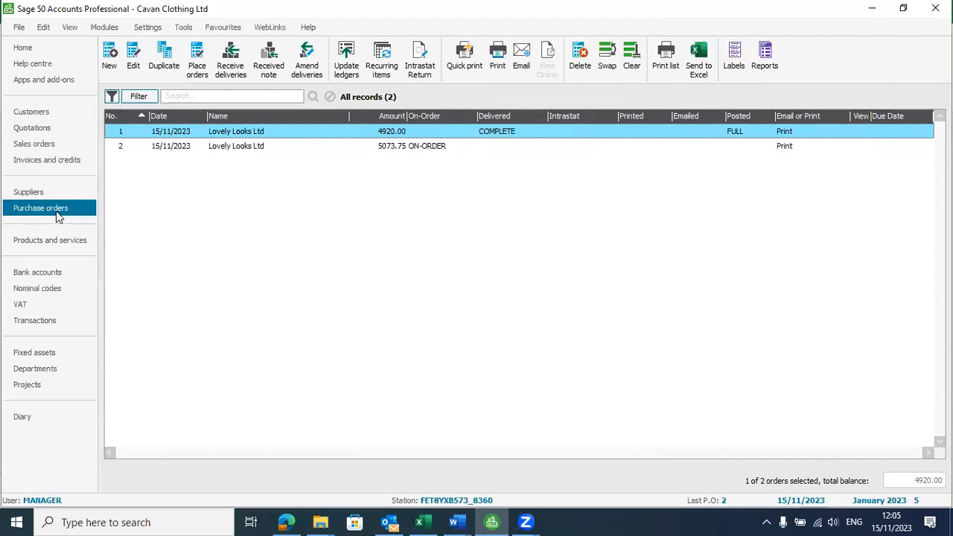
left_click(442, 152)
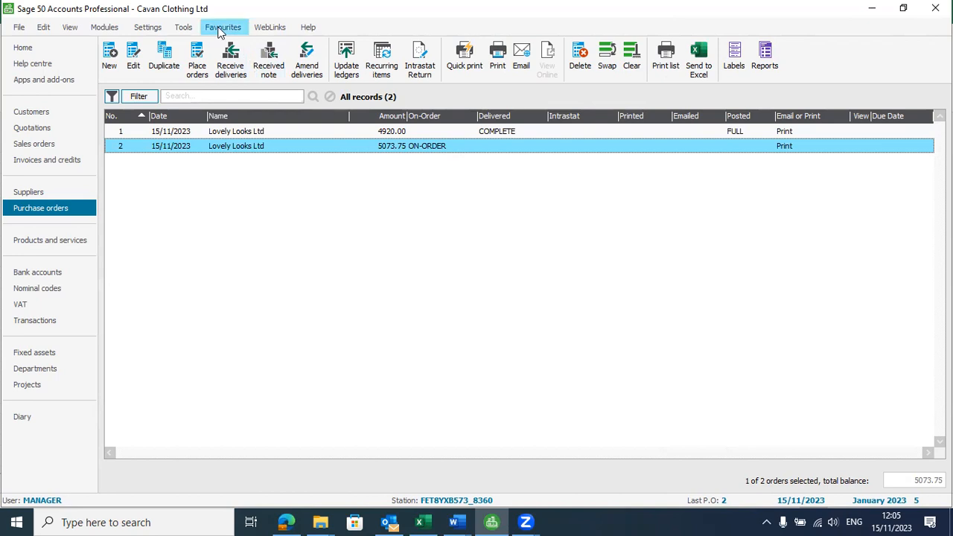
left_click(237, 64)
left_click(441, 301)
left_click(513, 310)
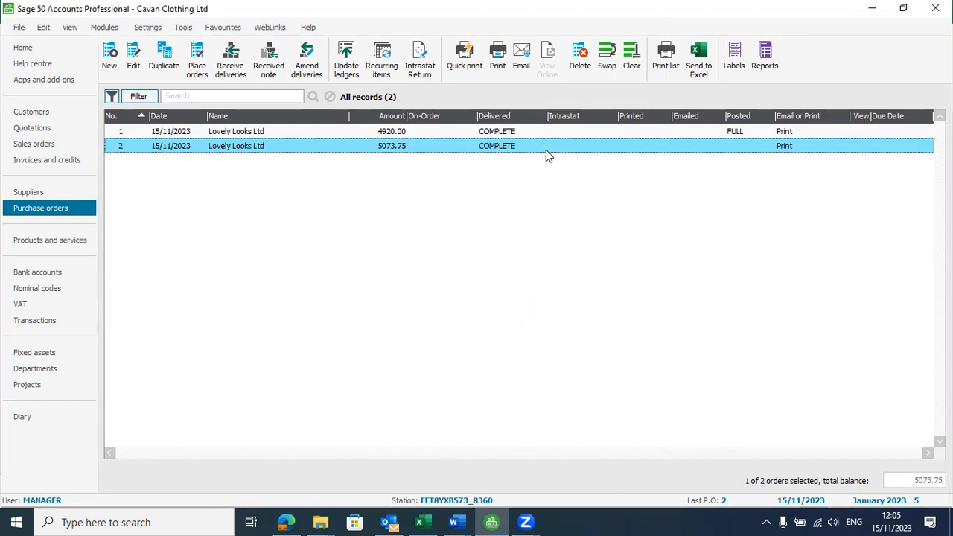
Step: Update ledgers for order 2 and save the resulting batch supplier invoice
left_click(347, 73)
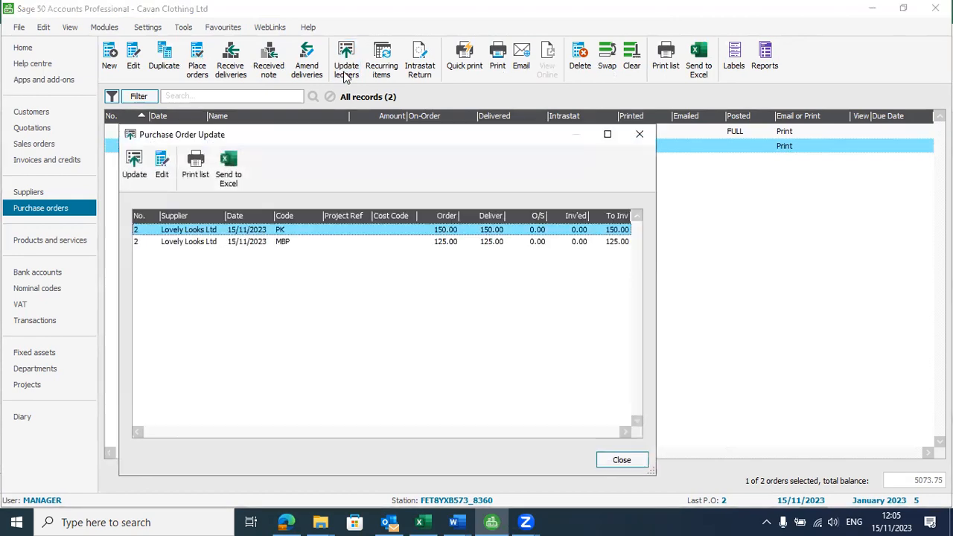
left_click(136, 168)
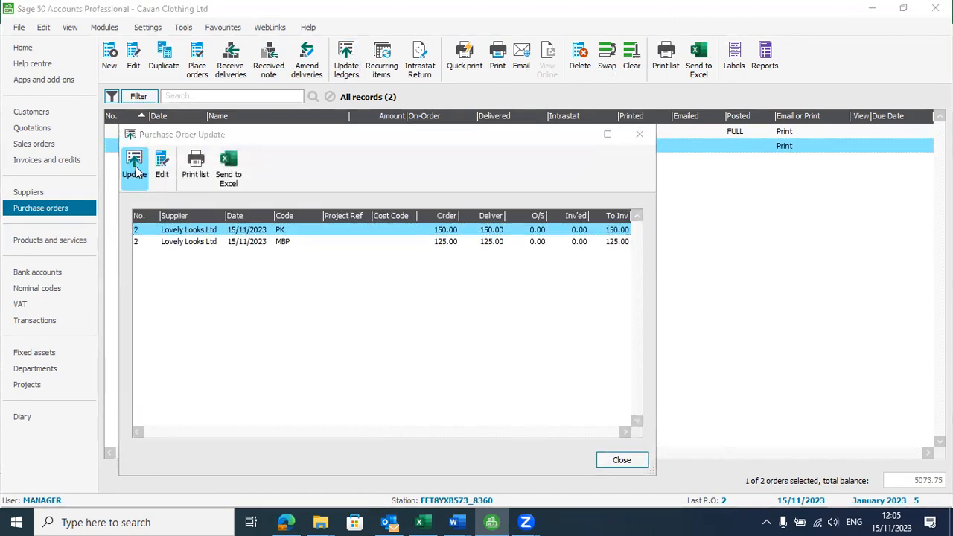
left_click(552, 307)
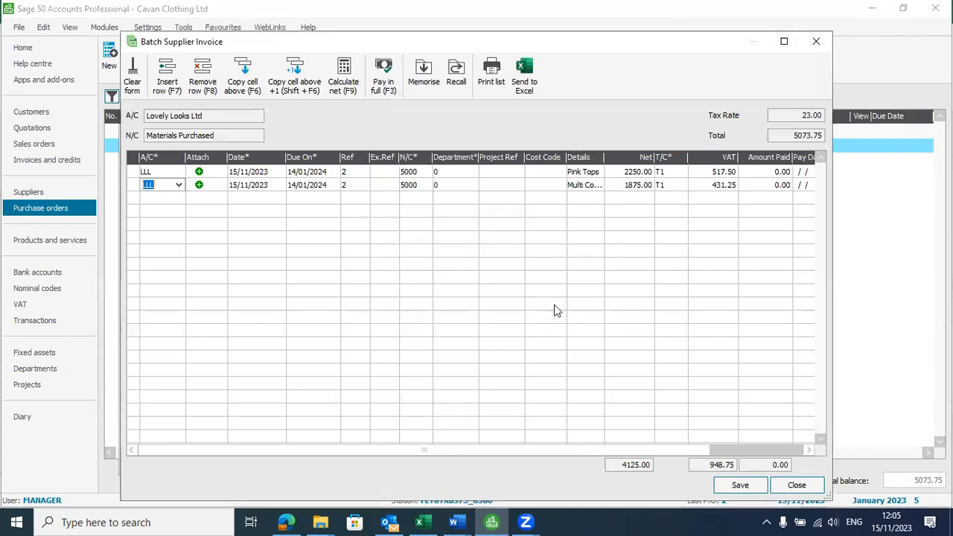
left_click(745, 485)
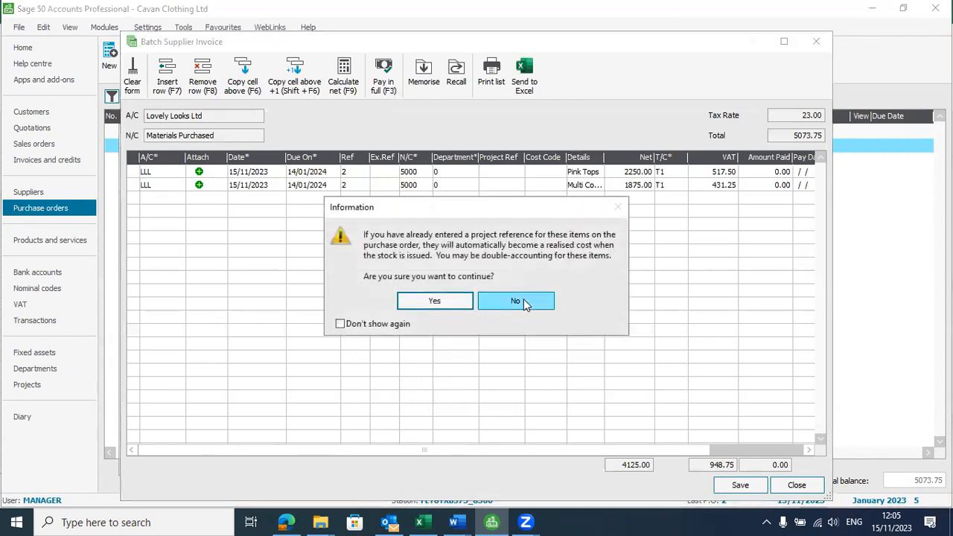
left_click(436, 300)
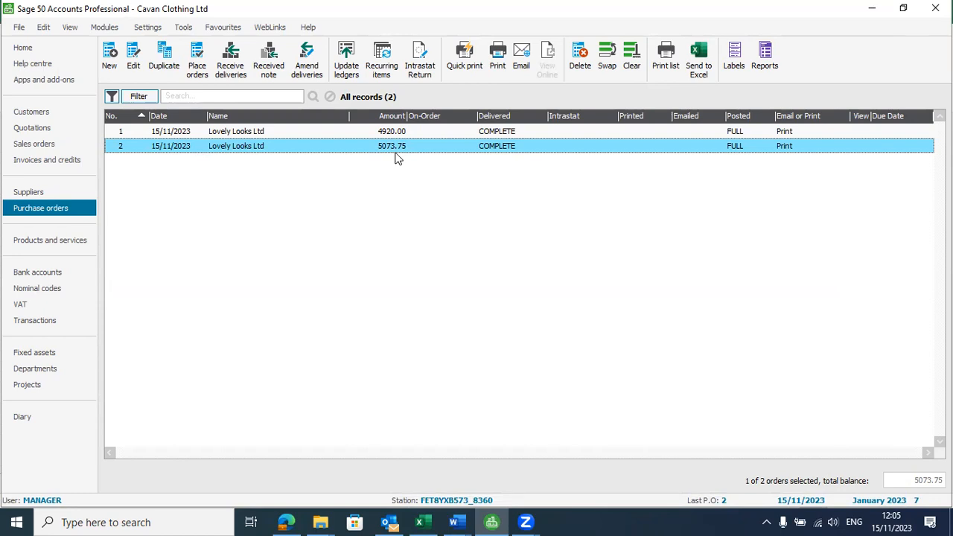
Step: Read the task to pay invoice 1 in the Excel exercise workbook
key("alt+Tab")
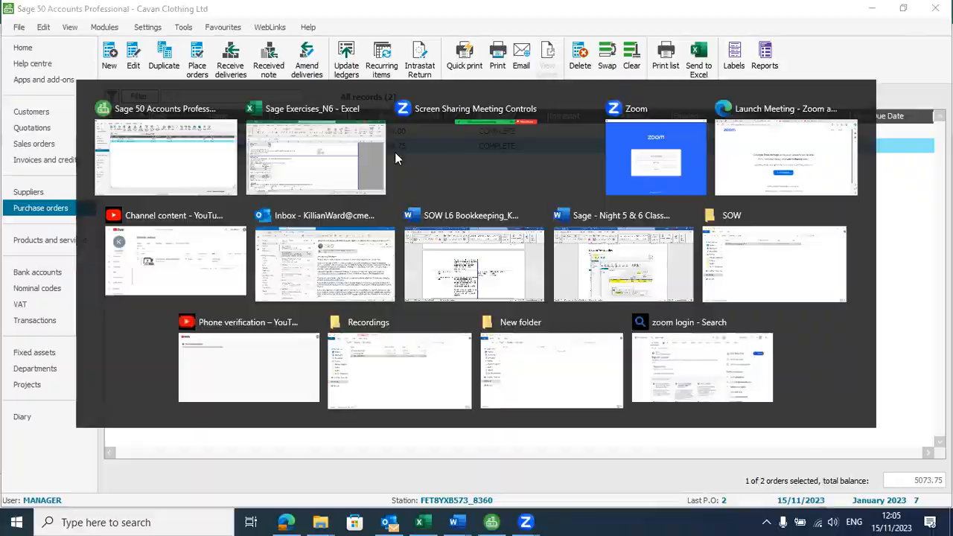
left_click(71, 358)
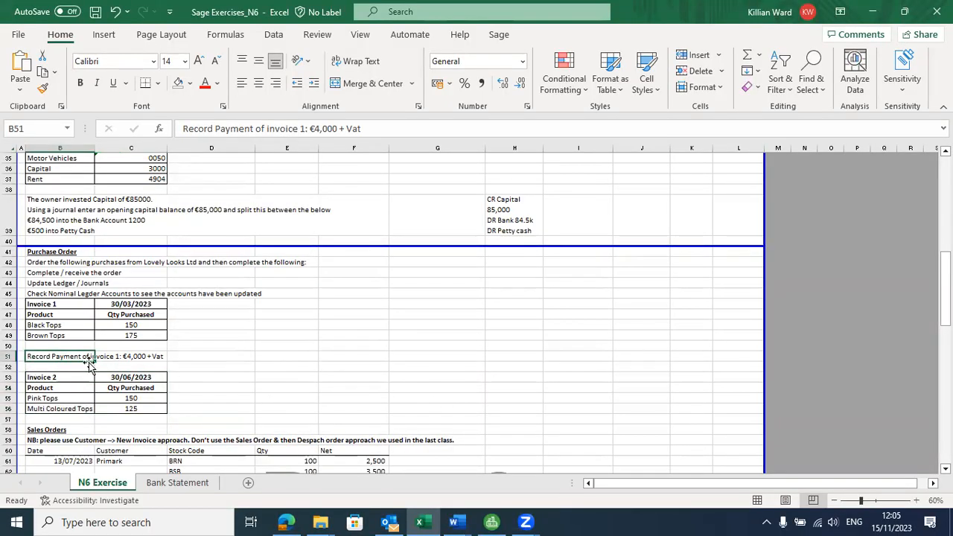
key("alt+Tab")
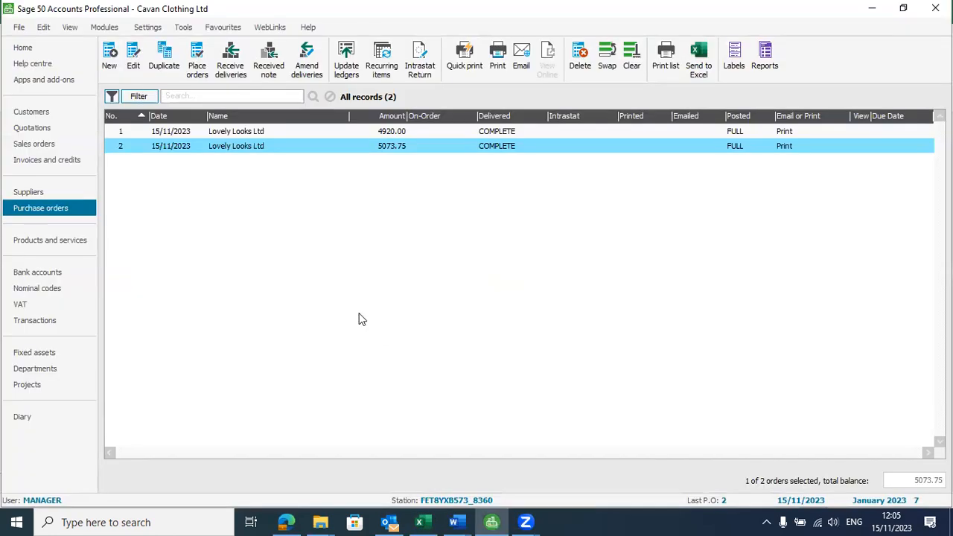
Step: Open and close Lovely Looks Ltd's purchase order 1, then show the Suppliers list
double_click(244, 134)
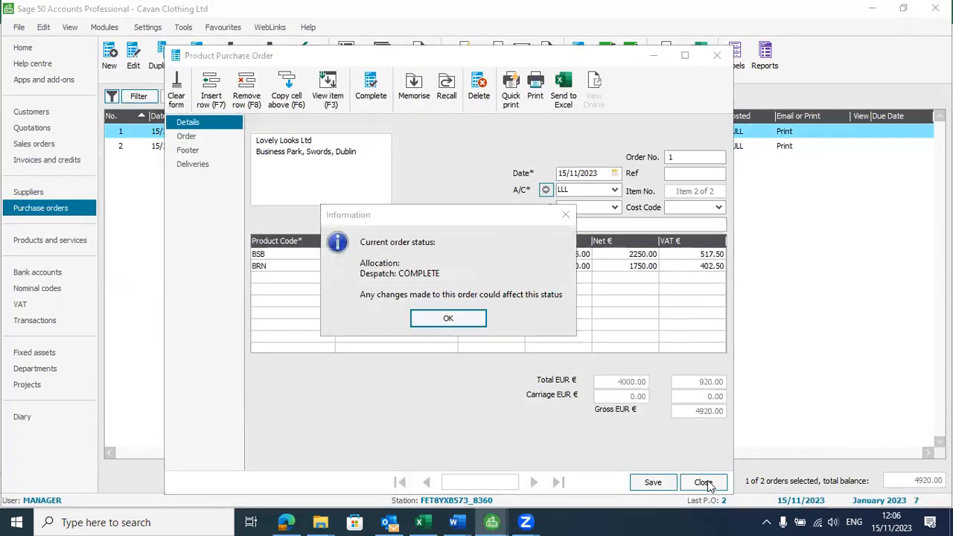
key("Return")
left_click(702, 483)
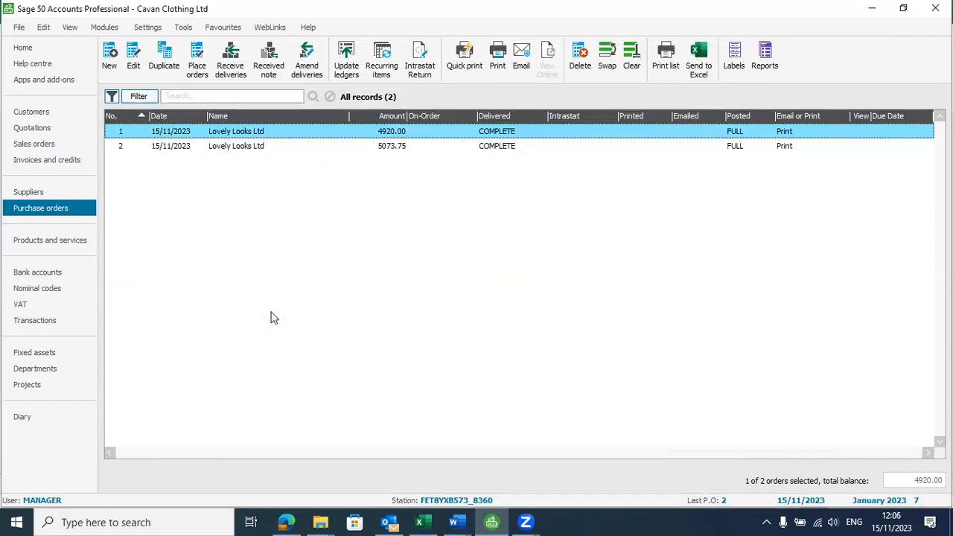
left_click(30, 192)
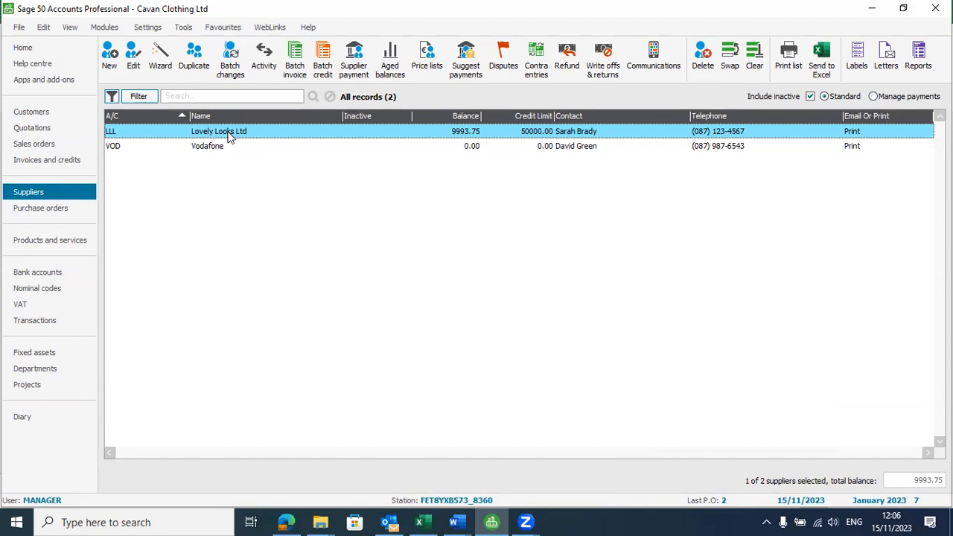
Step: Create a supplier payment to LLL paying the Black Tops invoice's 4920.00 in full, and save it
left_click(356, 68)
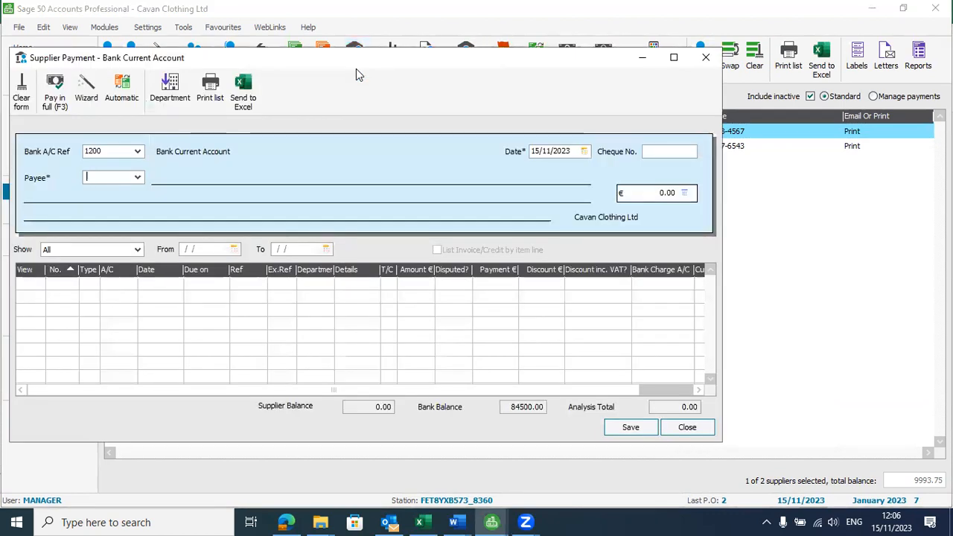
left_click(138, 179)
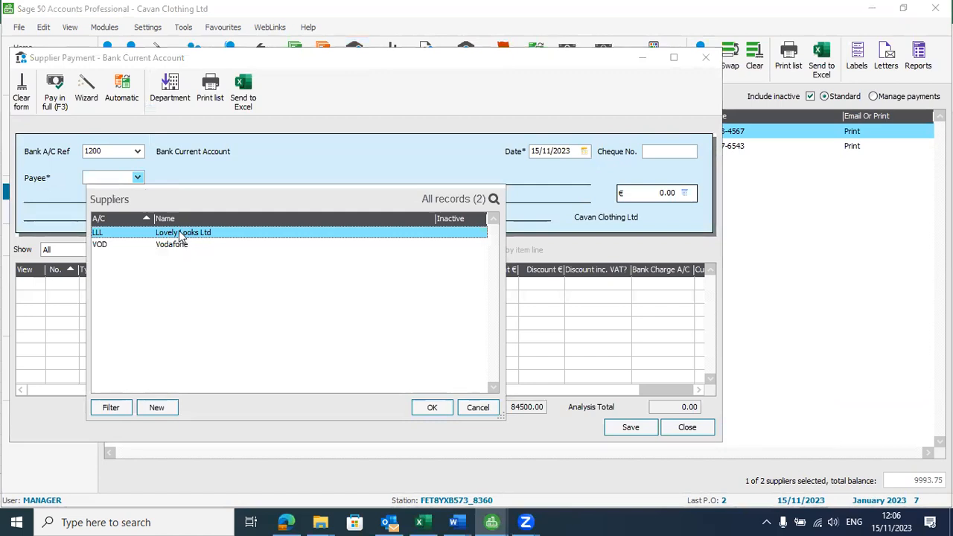
left_click(432, 407)
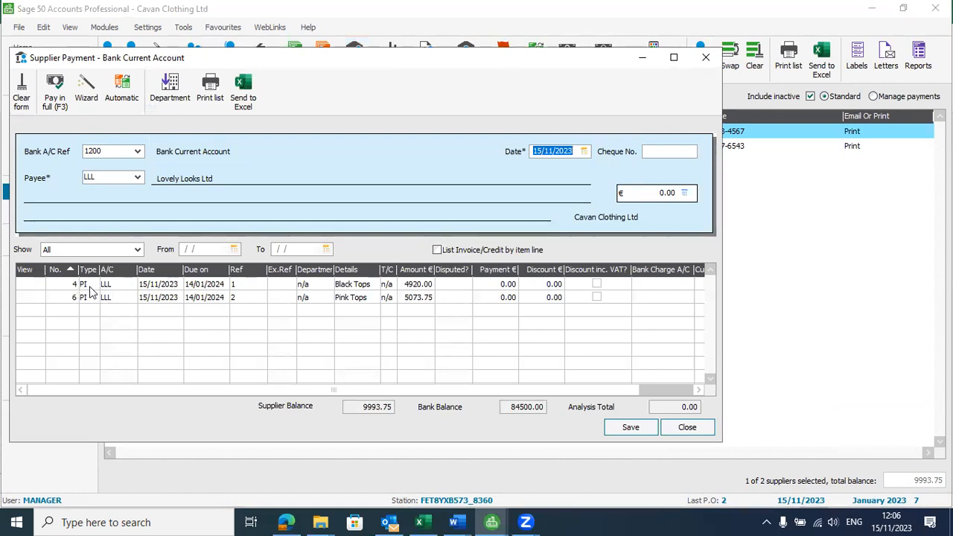
left_click(497, 284)
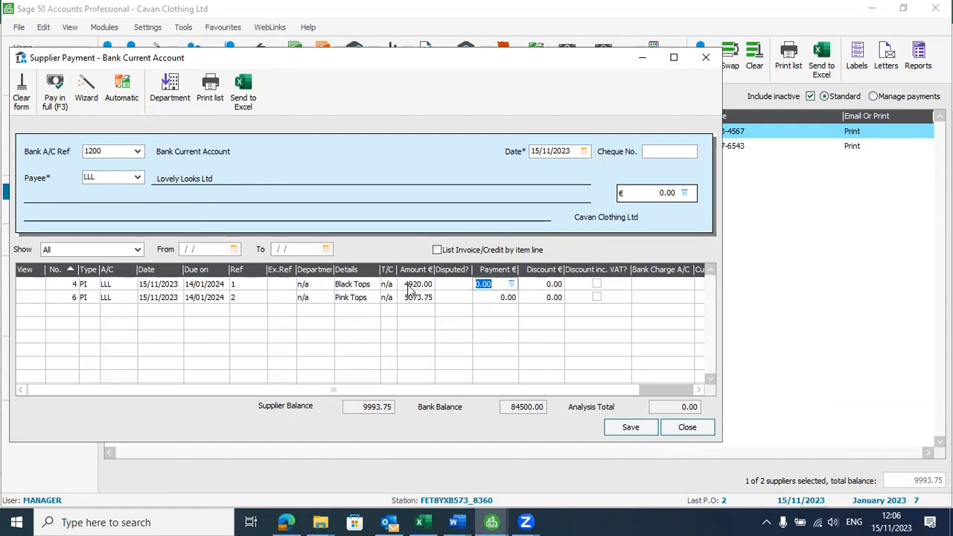
left_click(54, 97)
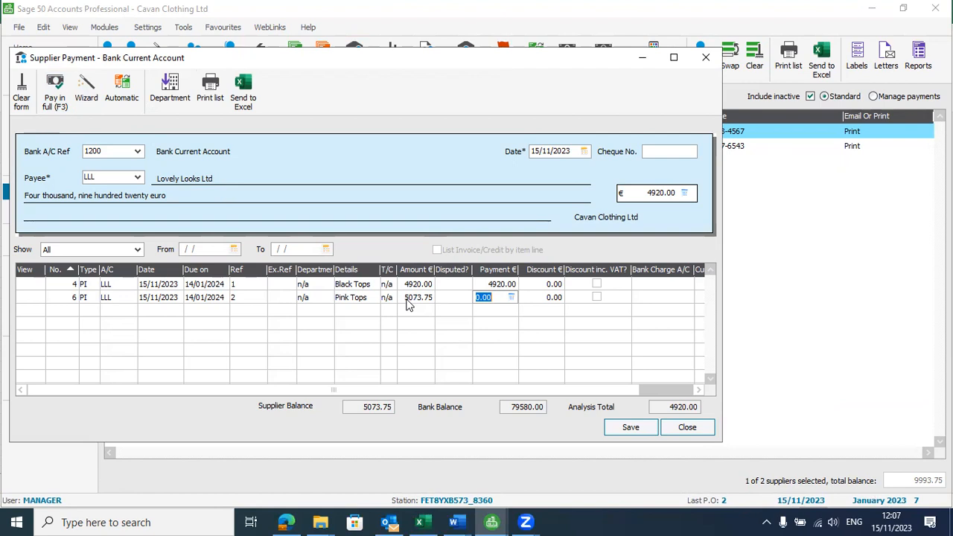
left_click(500, 284)
left_click(500, 284)
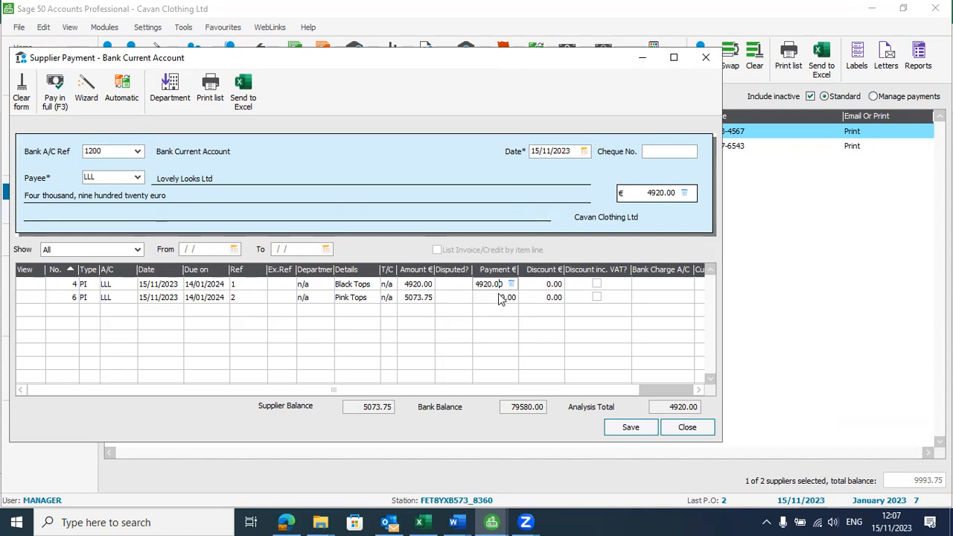
left_click(632, 433)
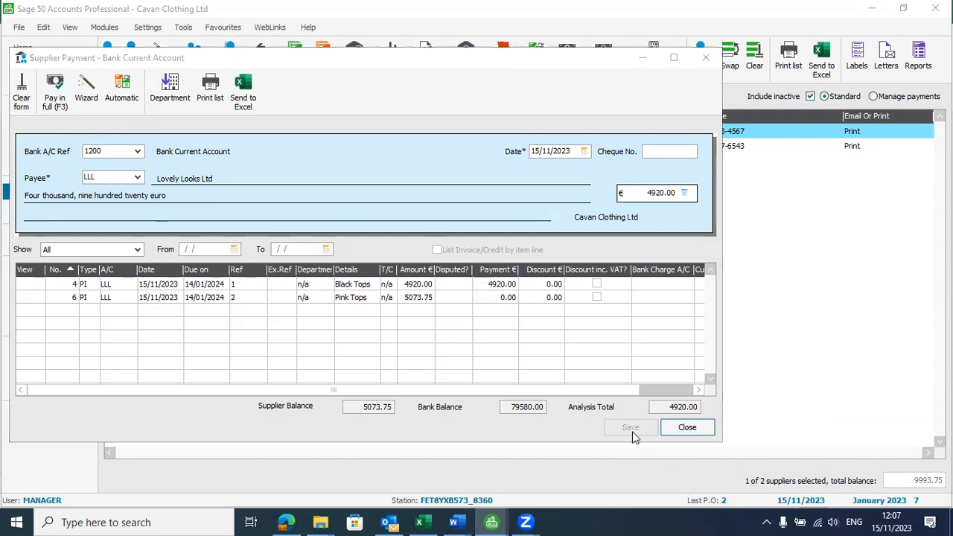
left_click(706, 432)
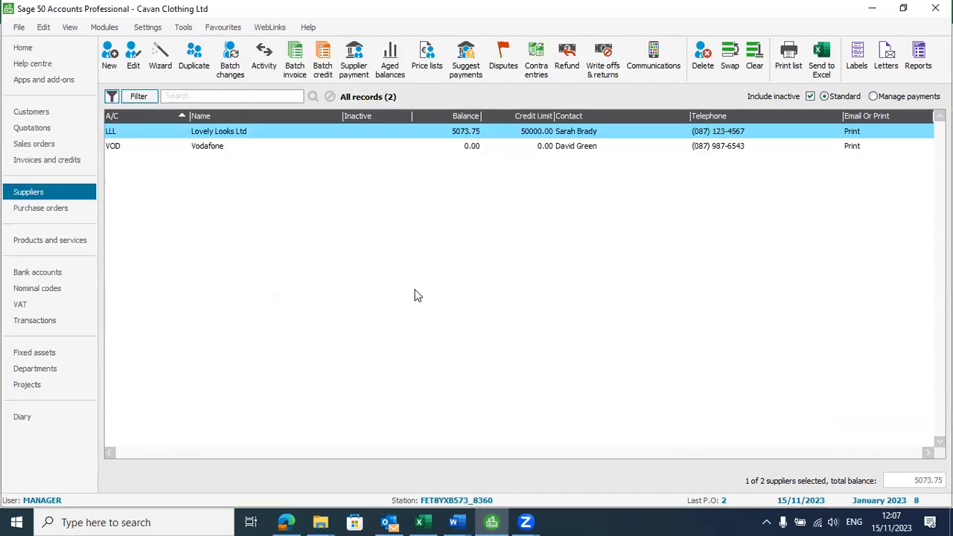
left_click(239, 134)
left_click(240, 134)
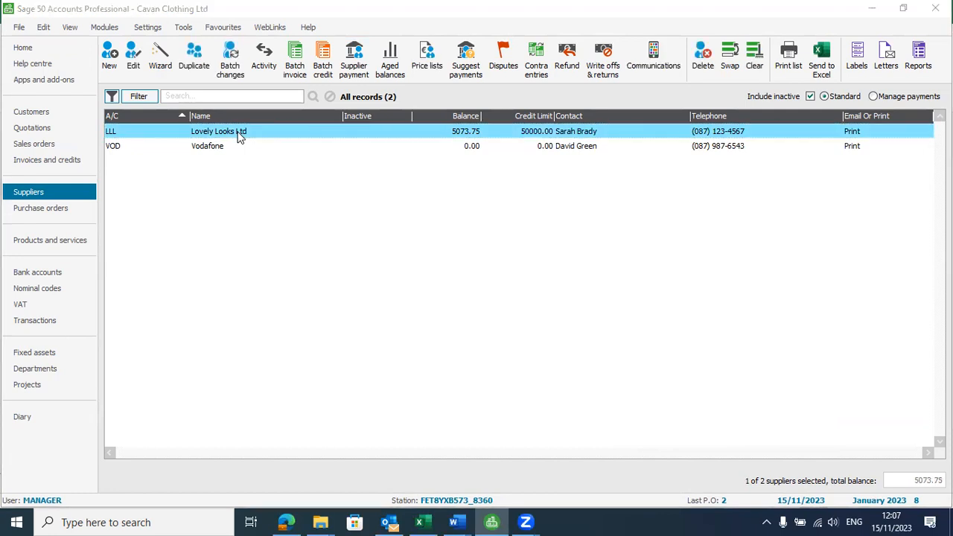
double_click(240, 134)
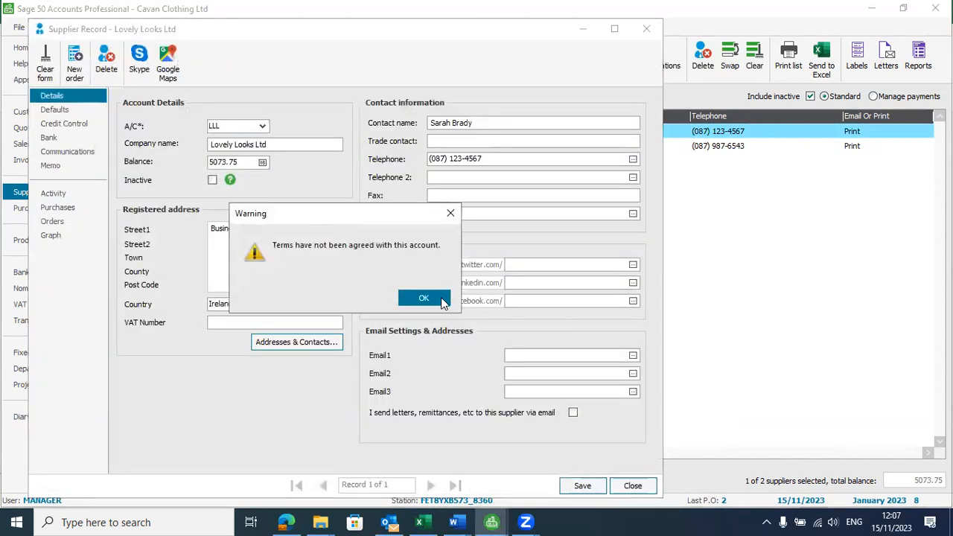
left_click(440, 298)
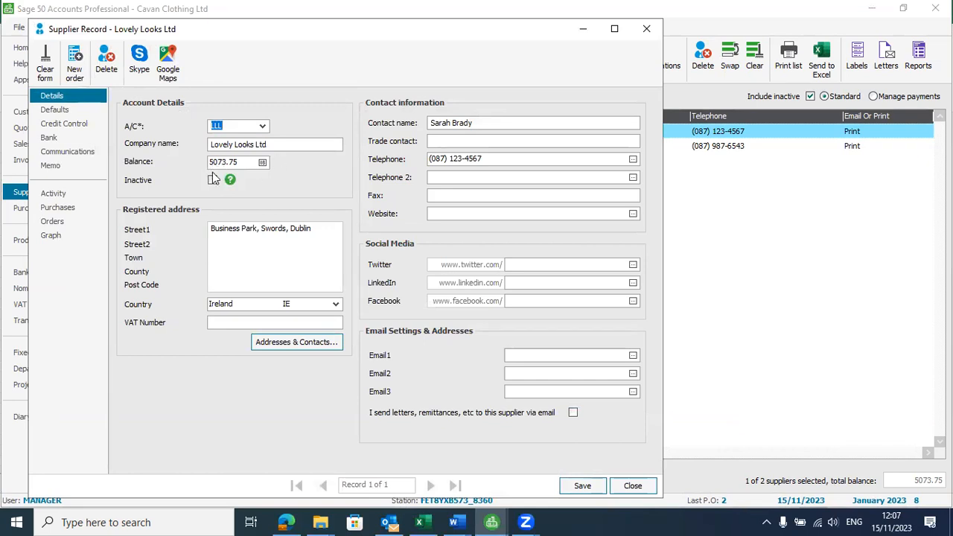
left_click(630, 490)
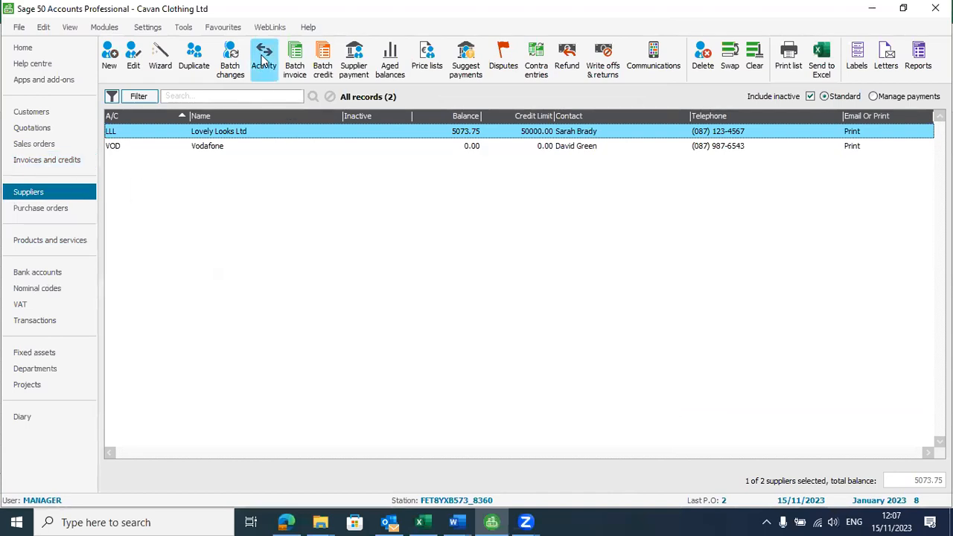
left_click(266, 60)
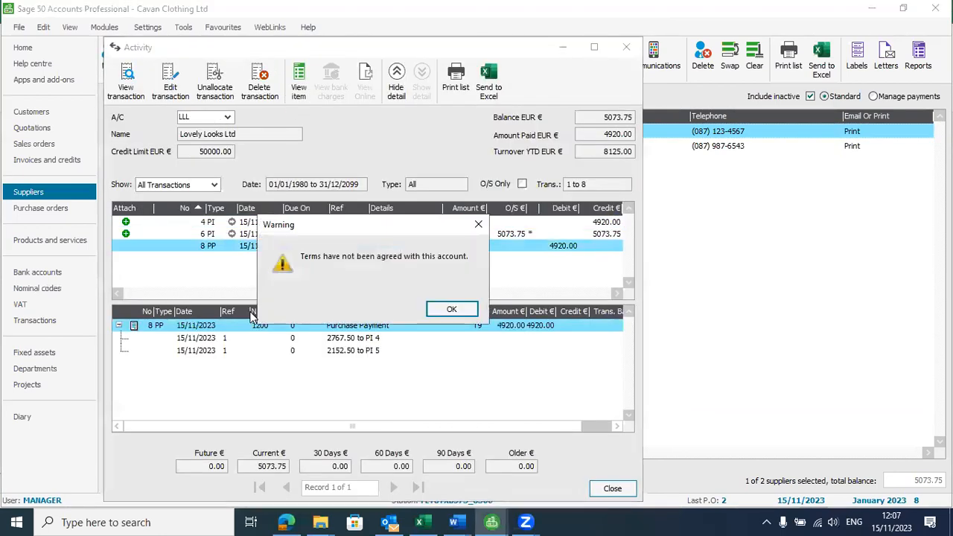
left_click(474, 225)
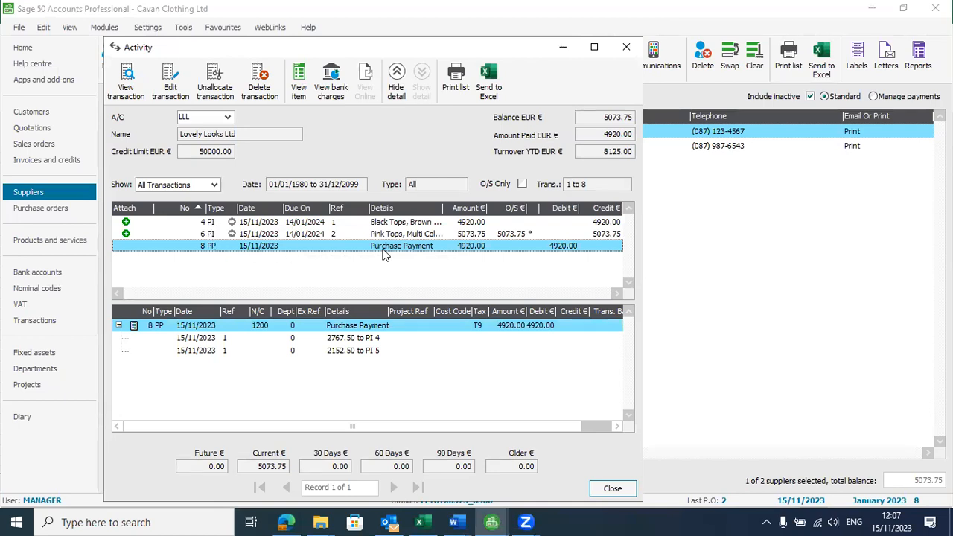
left_click(477, 223)
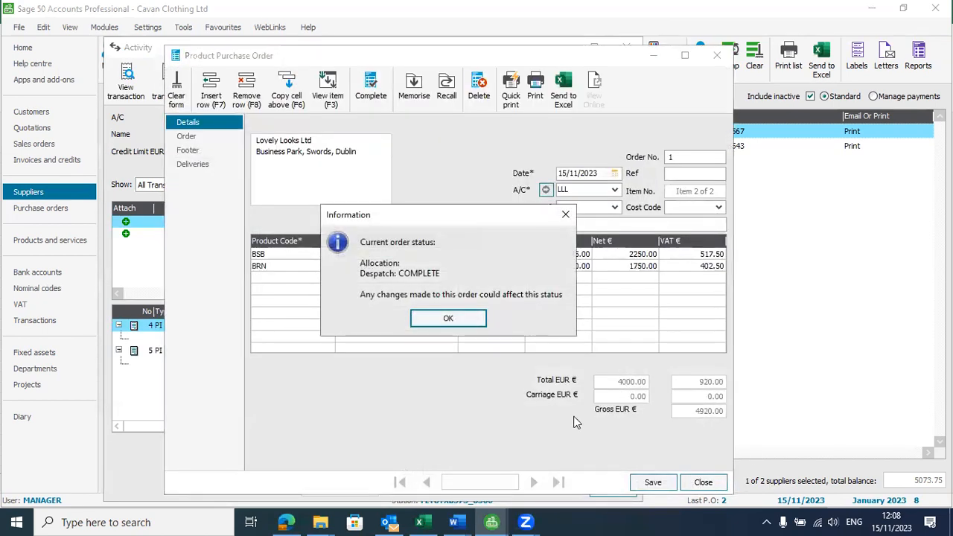
left_click(446, 318)
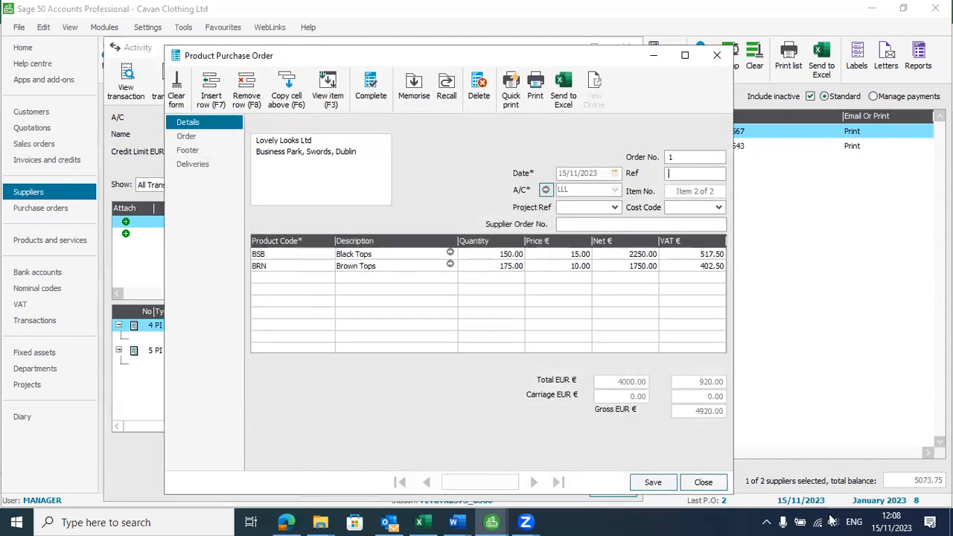
left_click(703, 482)
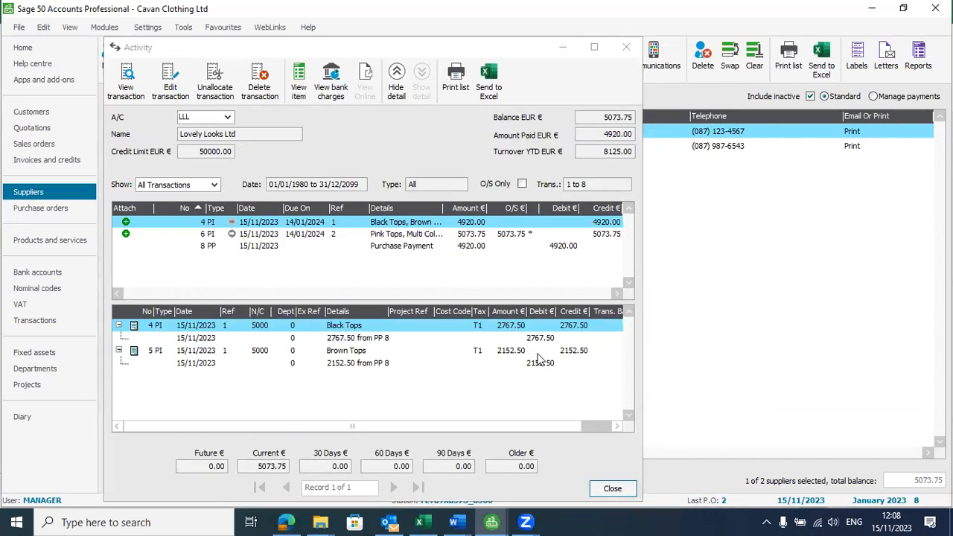
left_click(615, 492)
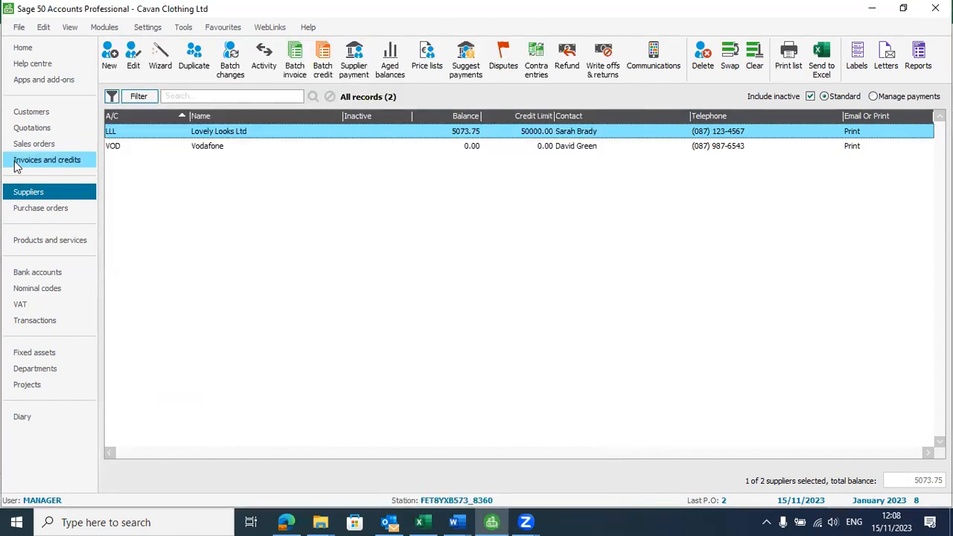
Step: Preview the trial balance from Nominal codes with default period criteria, then show Bank accounts
left_click(58, 291)
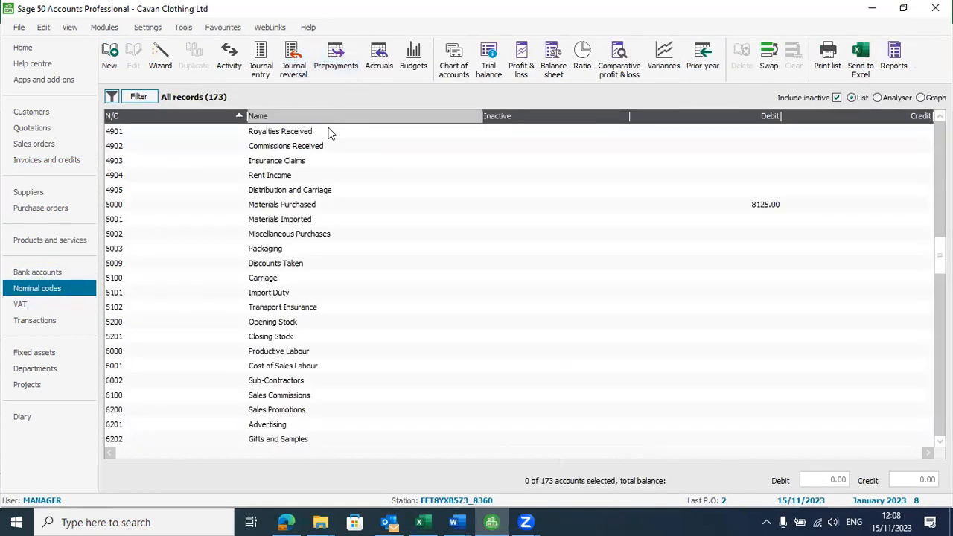
left_click(489, 59)
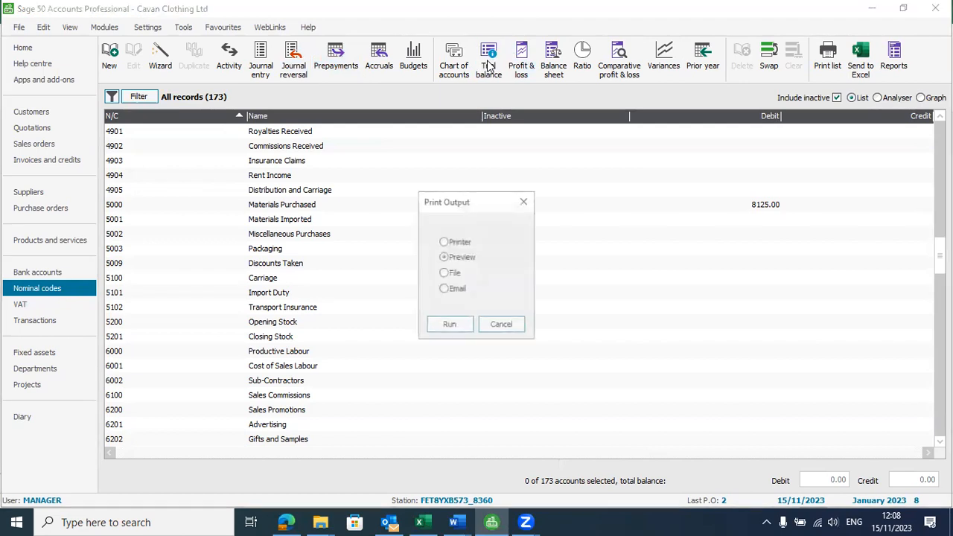
left_click(460, 329)
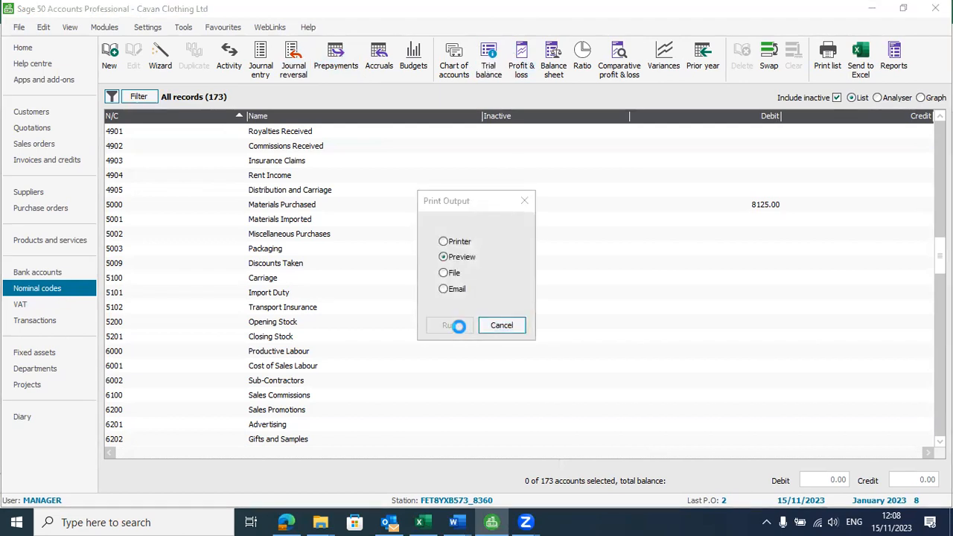
left_click(588, 313)
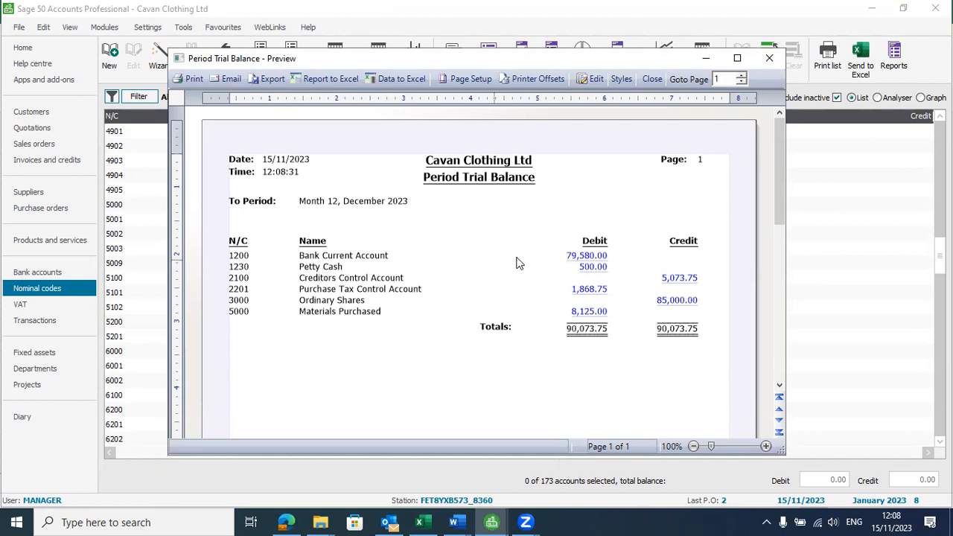
left_click(769, 58)
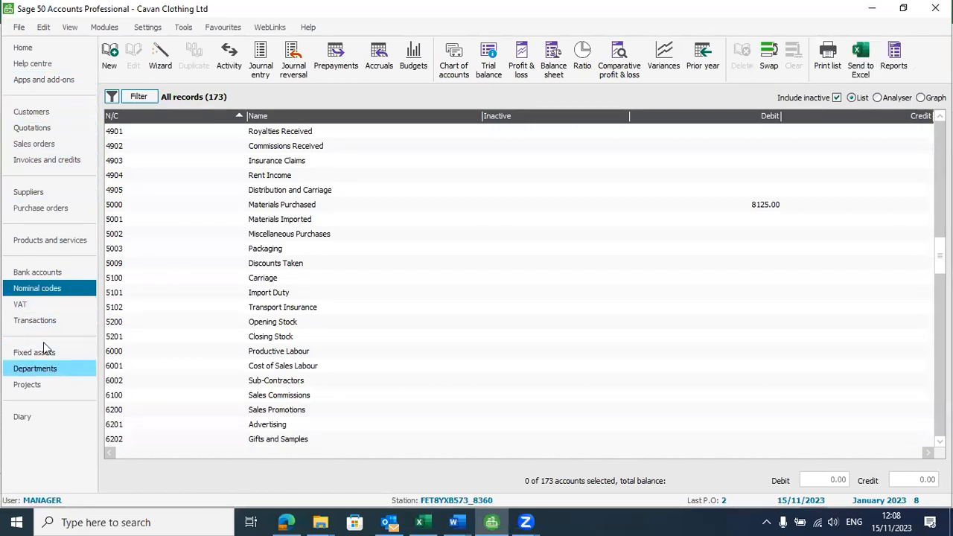
left_click(50, 273)
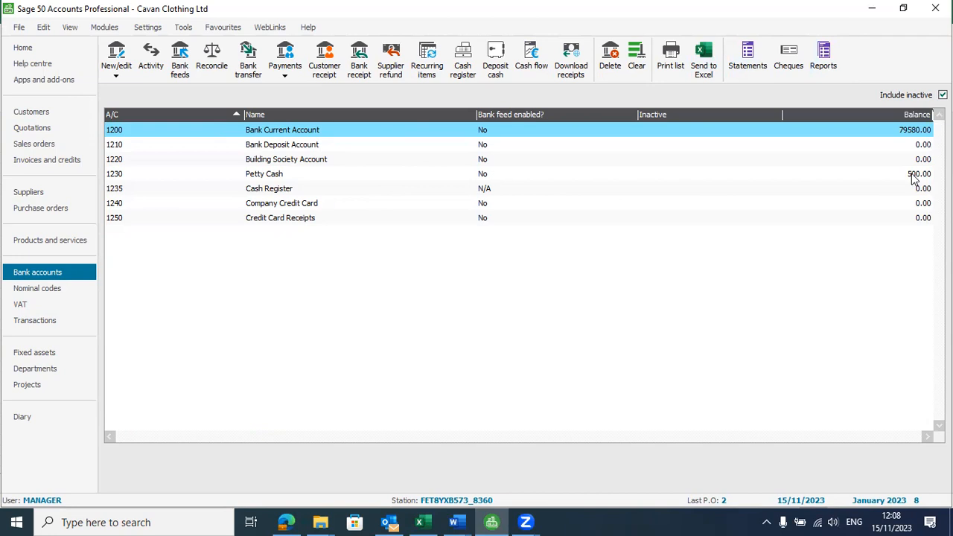
double_click(290, 131)
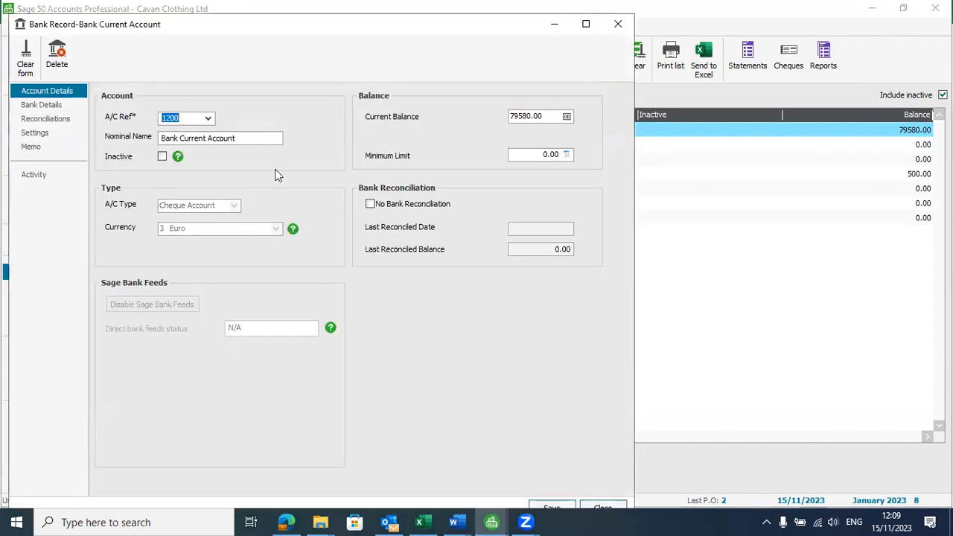
left_click(553, 24)
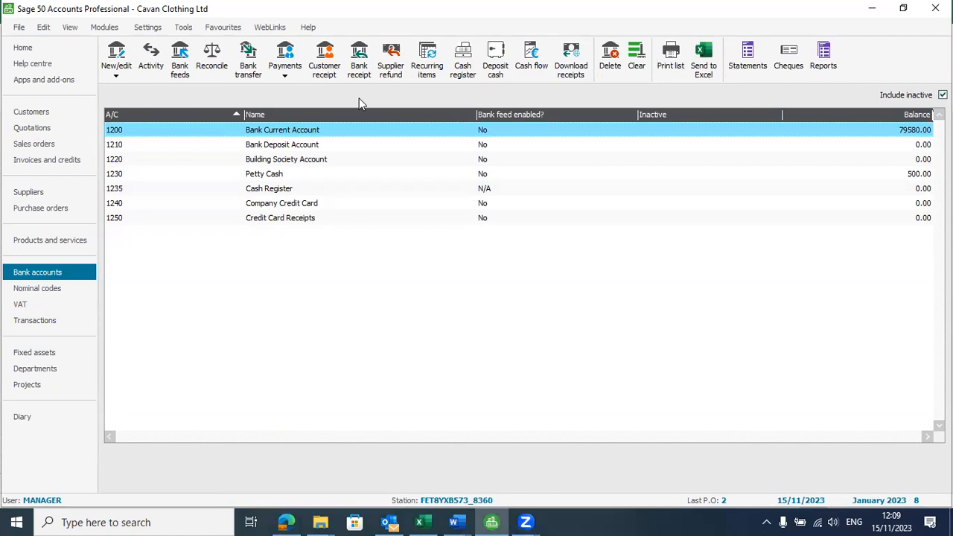
left_click(151, 64)
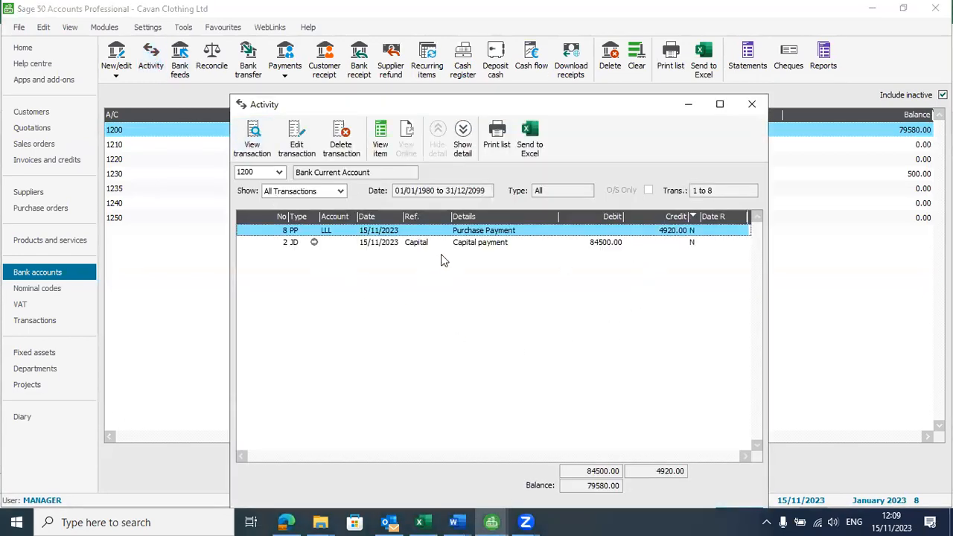
double_click(597, 246)
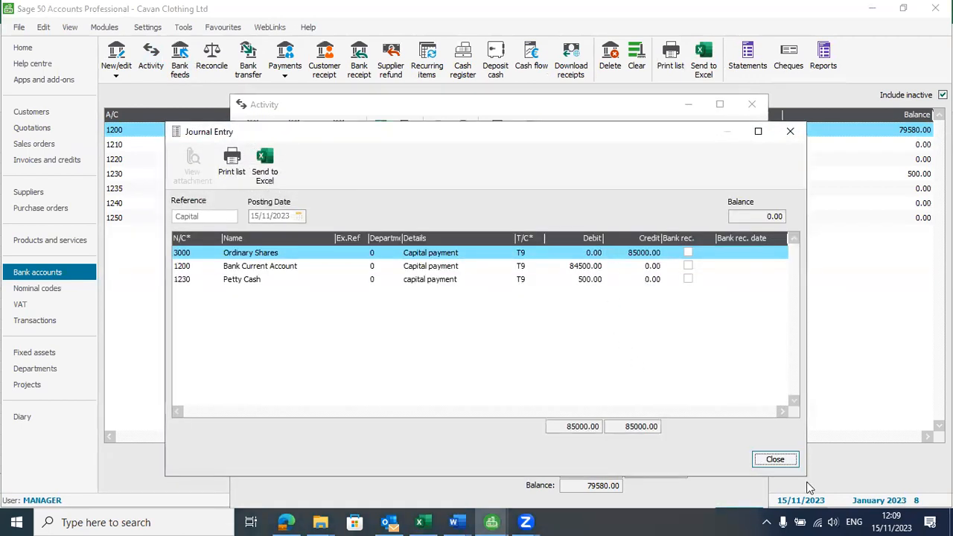
left_click(775, 459)
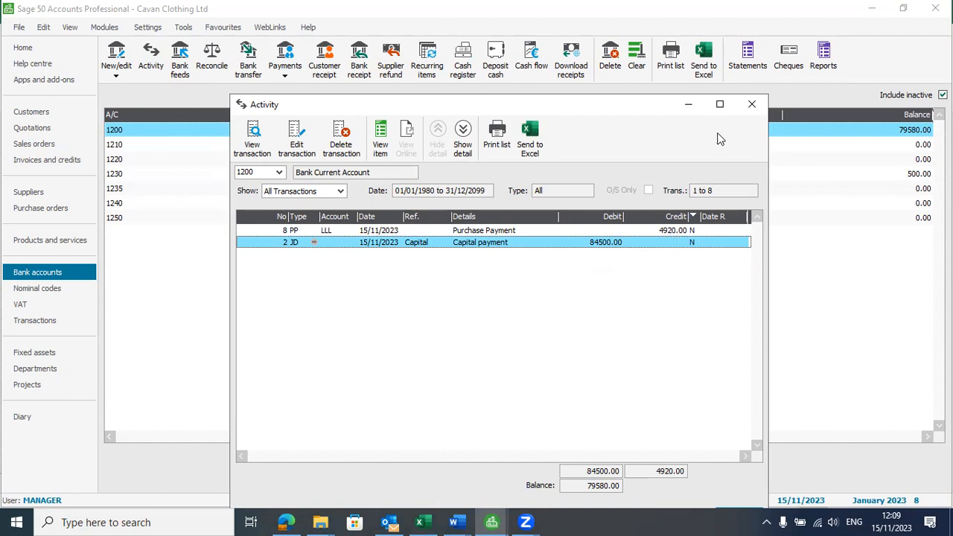
left_click(744, 108)
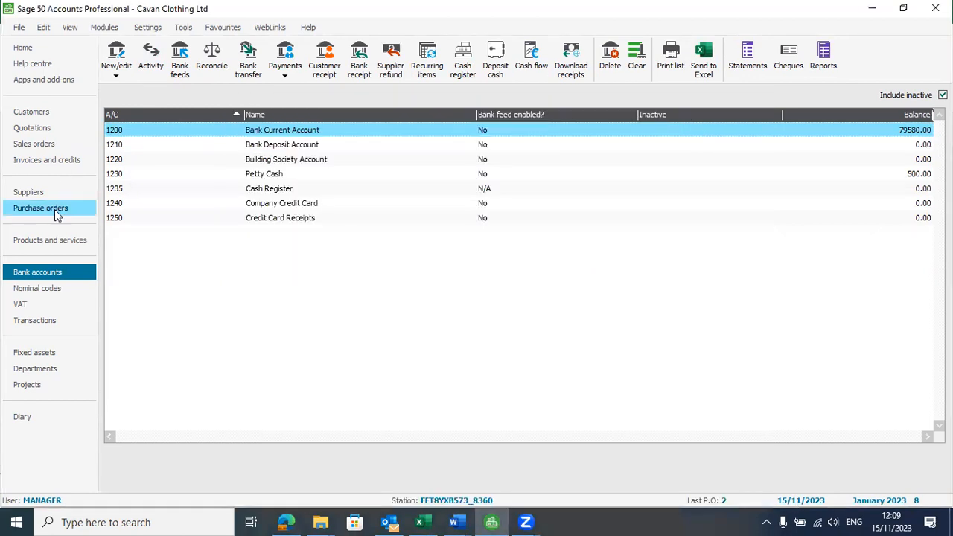
key("alt+Tab")
Step: Colour the NB note in row 59 under Sales Orders red, then switch back to Sage
scroll(75, 331, "down", 2)
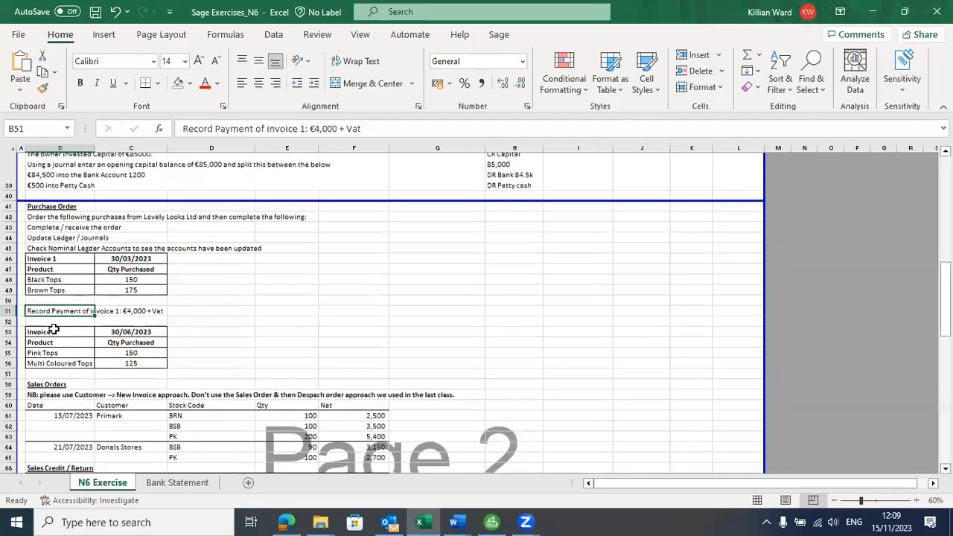
left_click_drag(51, 313, 143, 348)
scroll(134, 346, "down", 3)
left_click(49, 272)
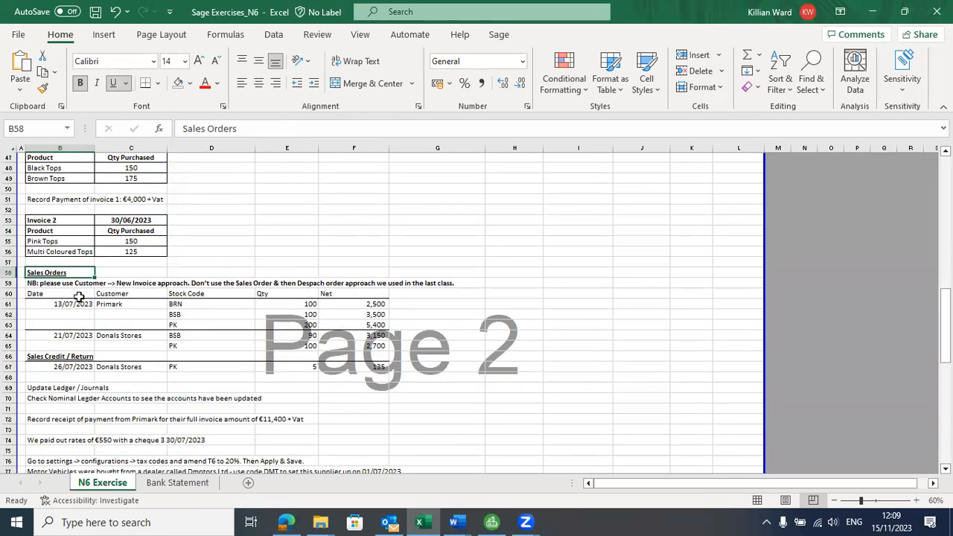
left_click(52, 284)
left_click(206, 83)
left_click(64, 305)
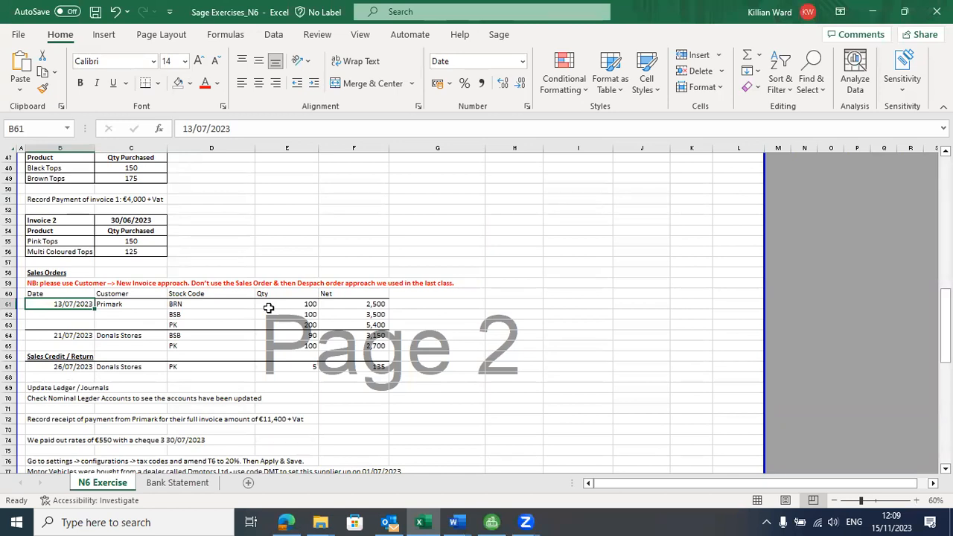
key("alt+Tab")
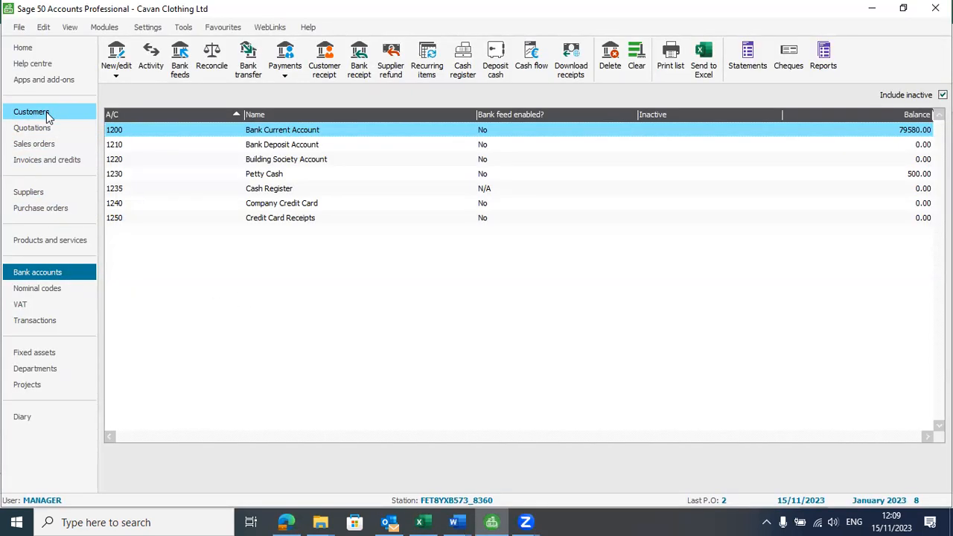
Step: View Customers, check the Sales orders list, then return to Customers showing Donals Stores and Primark
left_click(46, 116)
left_click(43, 145)
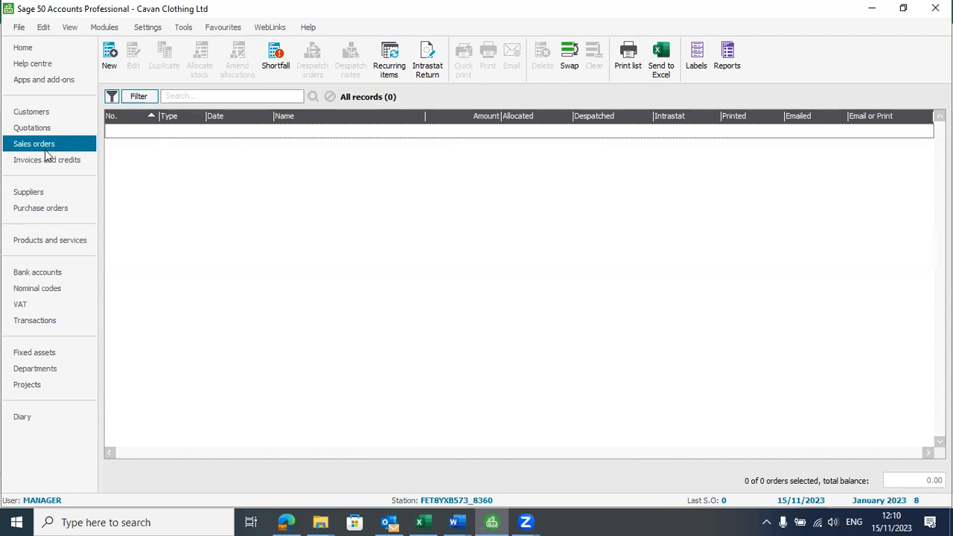
left_click(38, 112)
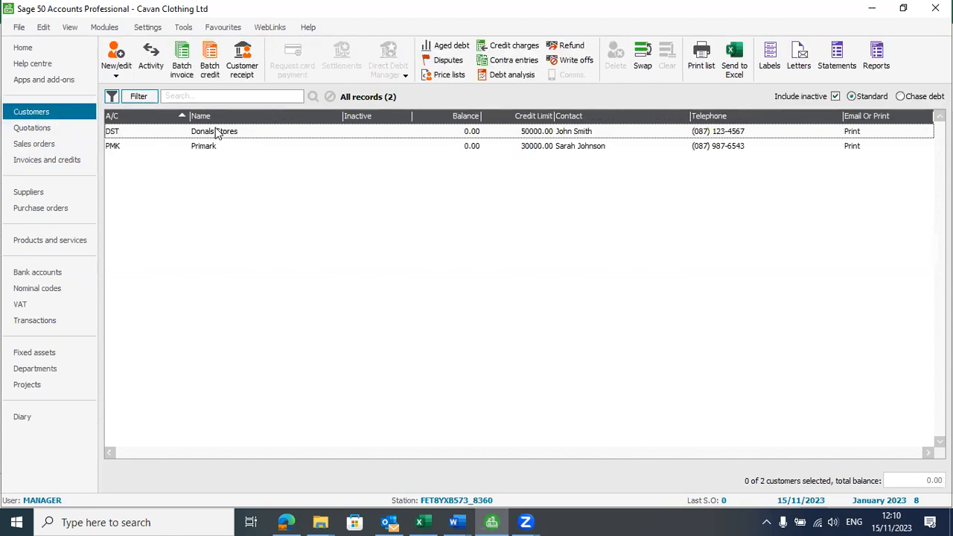
Step: Fill Primark's order rows B61:F63 light blue in Excel and switch back to Sage
key("alt+Tab")
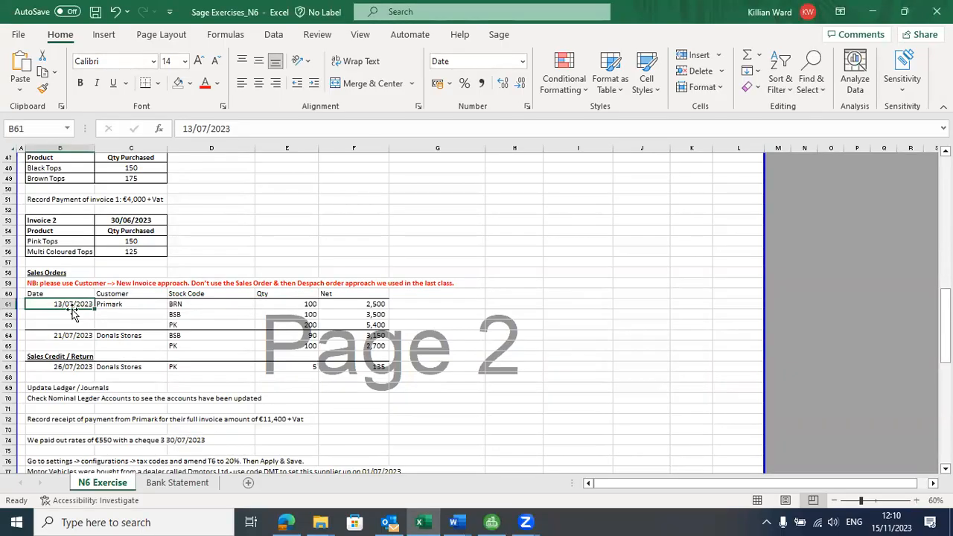
left_click_drag(83, 304, 384, 324)
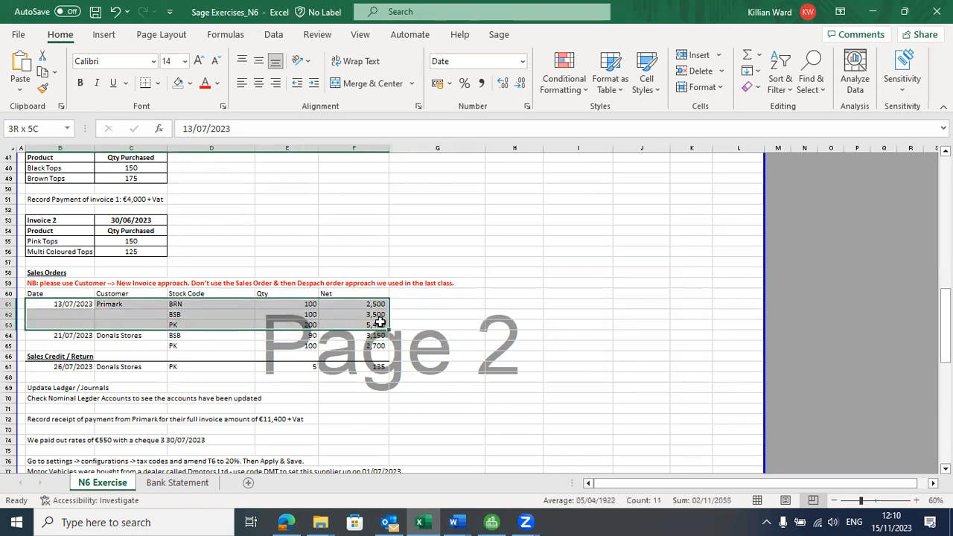
left_click(190, 83)
left_click(218, 137)
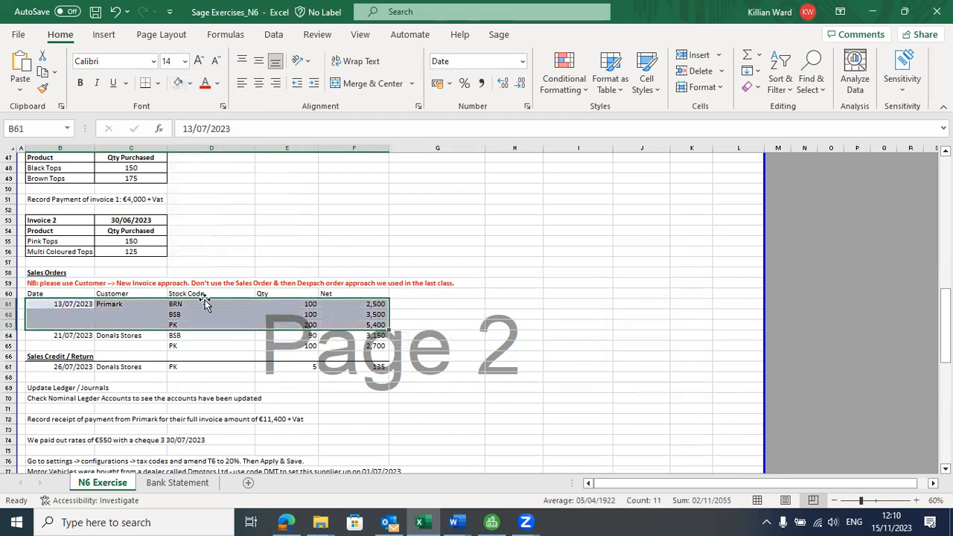
left_click(201, 313)
left_click(118, 304)
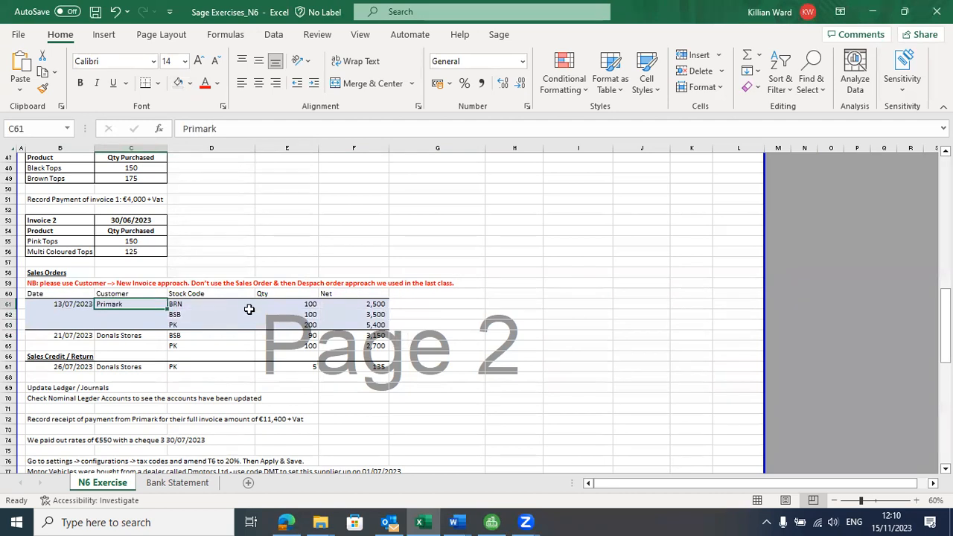
key("alt+Tab")
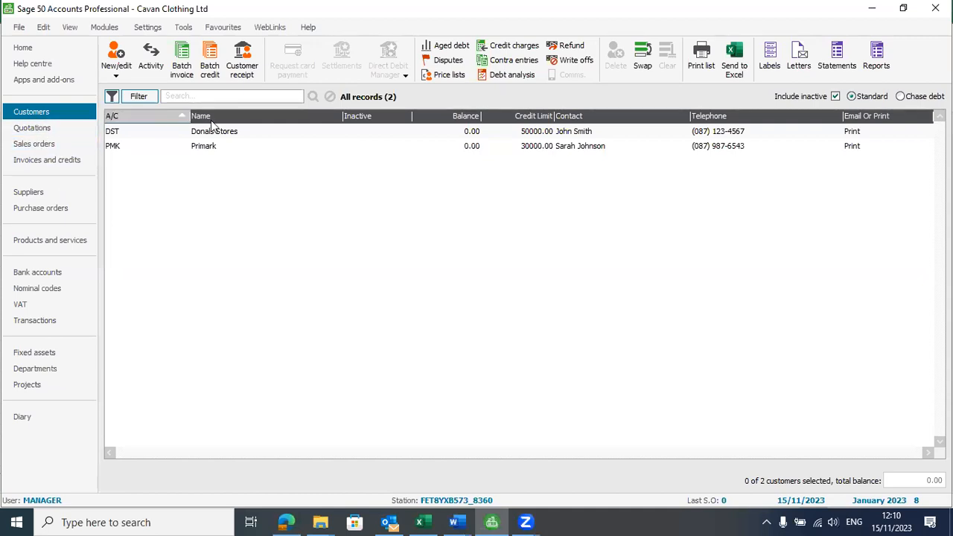
Step: Open Primark's customer record and start a new invoice, dismissing both terms-not-agreed warnings
left_click(207, 148)
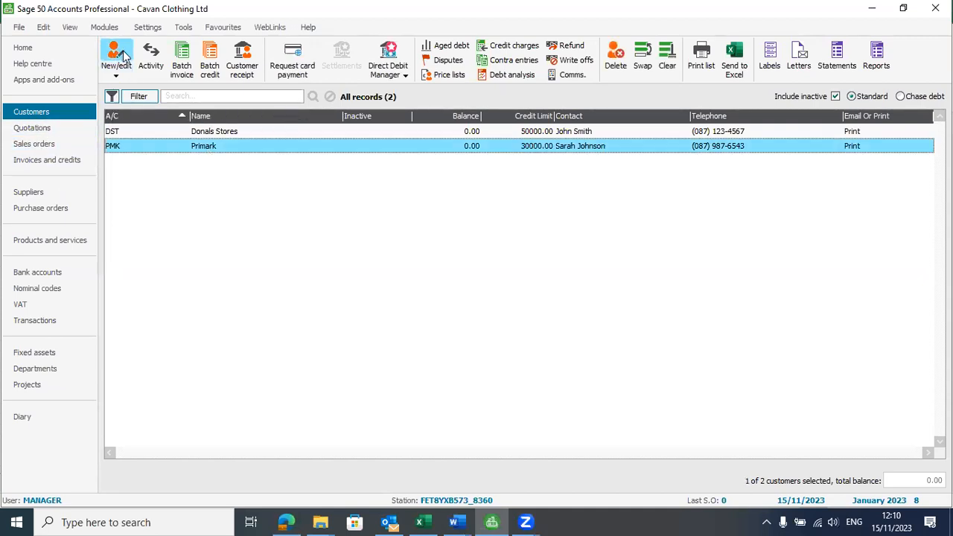
left_click(230, 149)
left_click(230, 148)
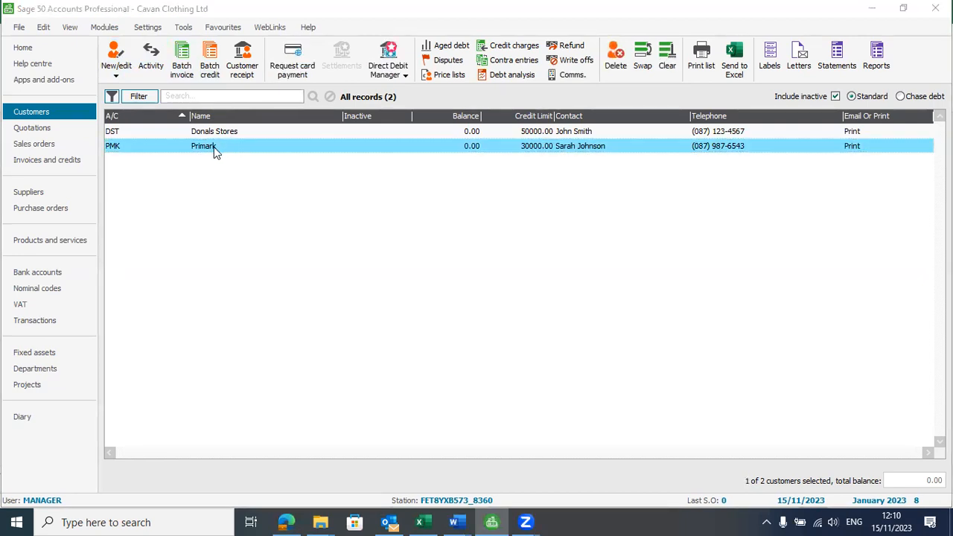
double_click(213, 147)
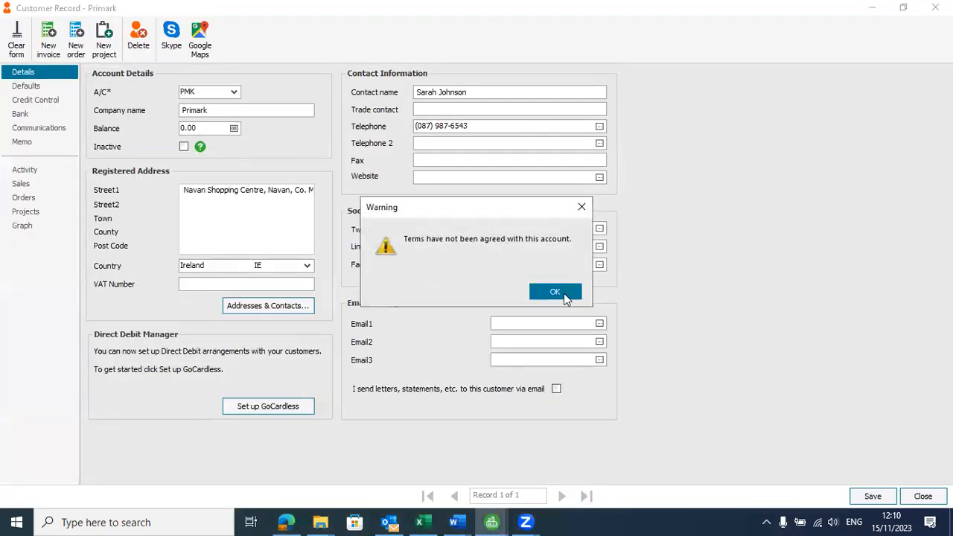
left_click(555, 292)
left_click(48, 46)
left_click(547, 295)
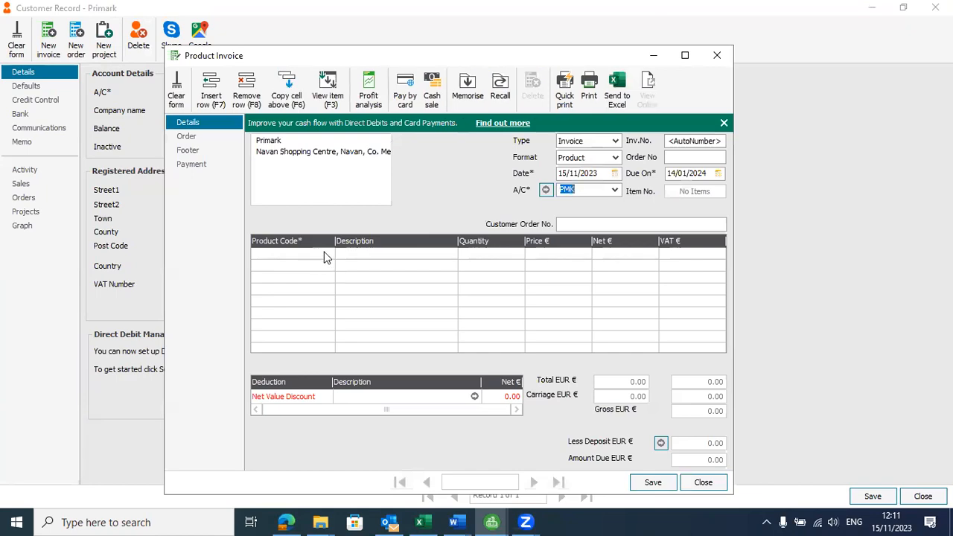
key("alt+Tab")
key("alt+Tab")
key("alt+Tab")
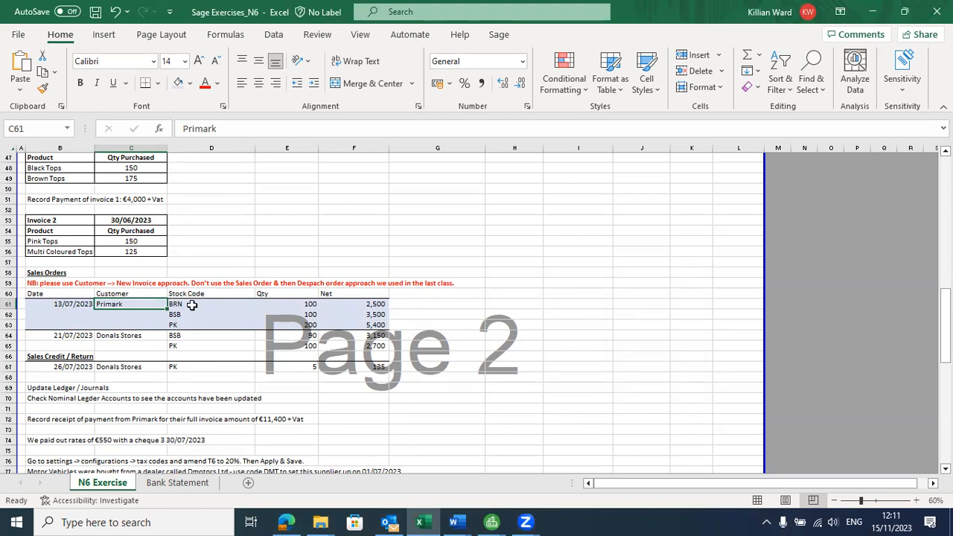
Step: Add 100 Brown Tops (BRN) as the first line of the Primark invoice
left_click(202, 306)
key("alt+Tab")
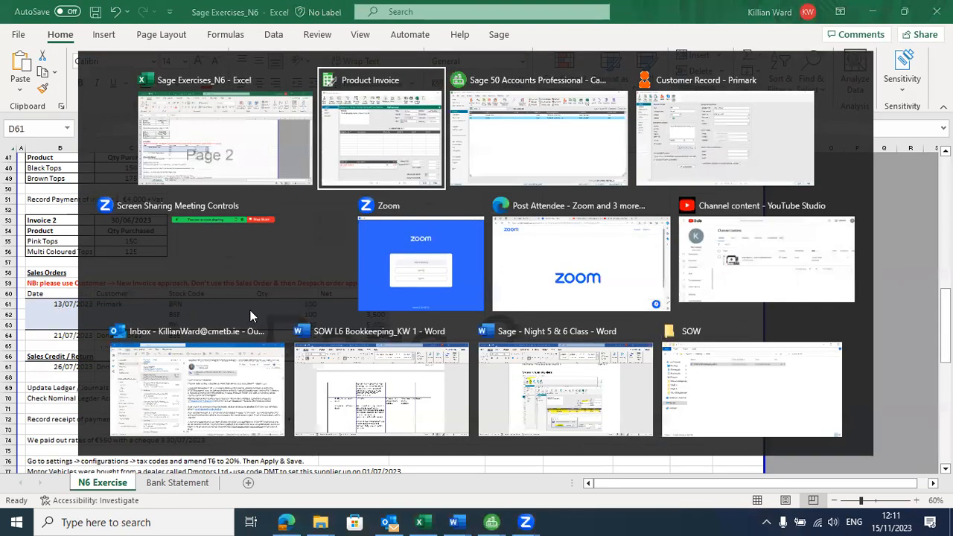
left_click(330, 254)
left_click(328, 254)
left_click(328, 253)
double_click(283, 356)
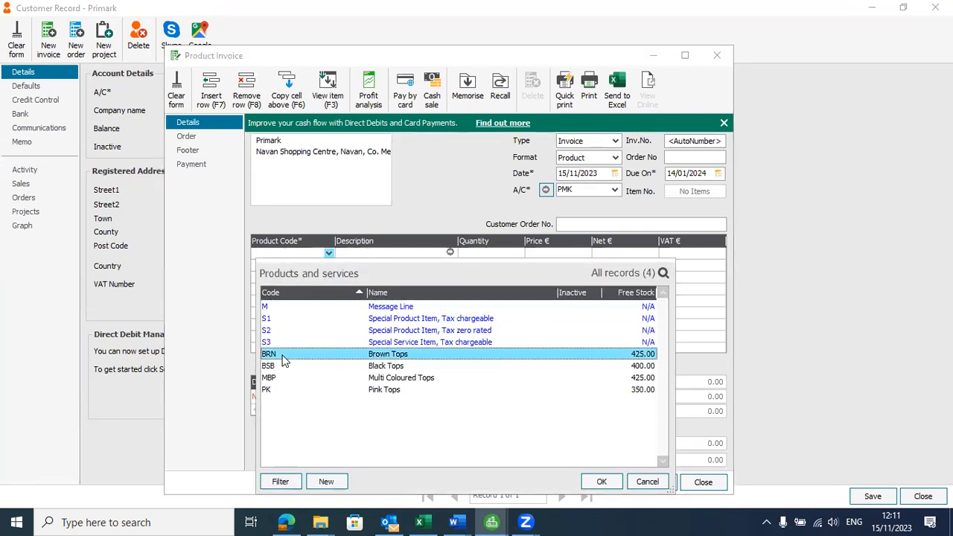
left_click(514, 253)
type("100")
left_click(331, 264)
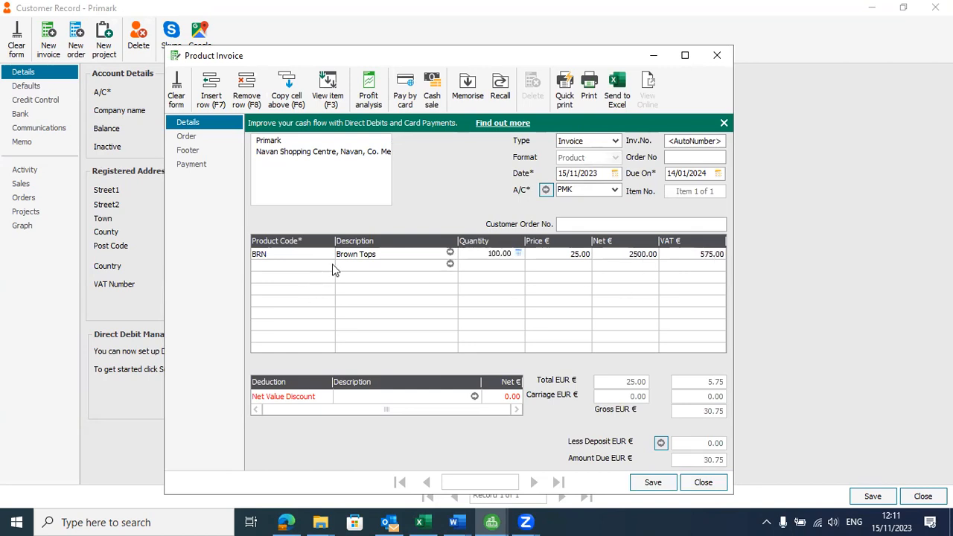
Step: Add Black Tops (BSB) and Pink Tops (PK) as the second and third invoice lines
key("alt+Tab")
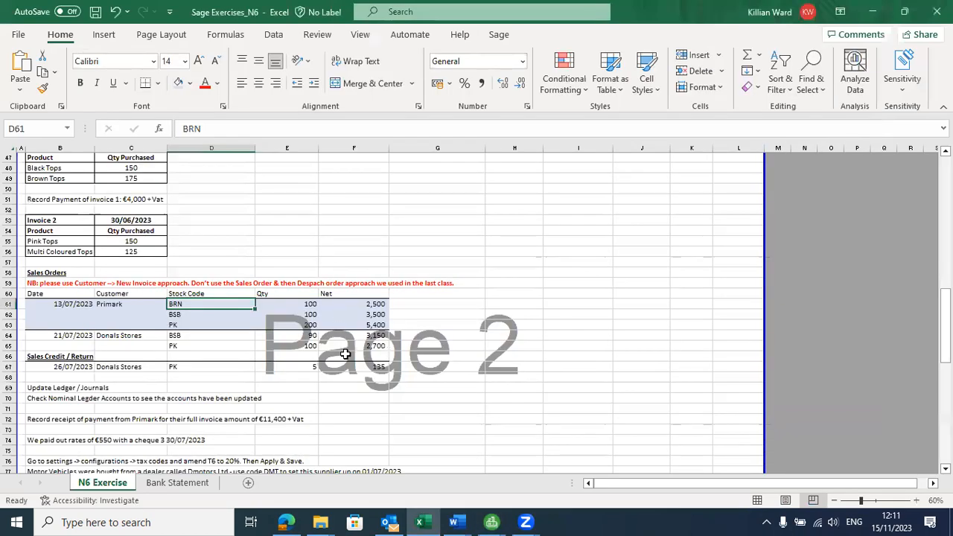
key("alt+Tab")
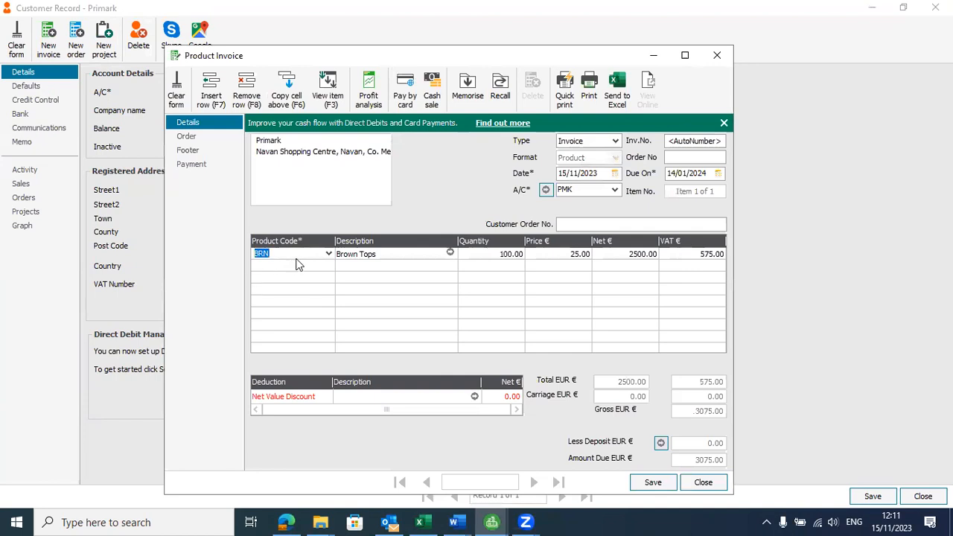
left_click(330, 266)
double_click(273, 126)
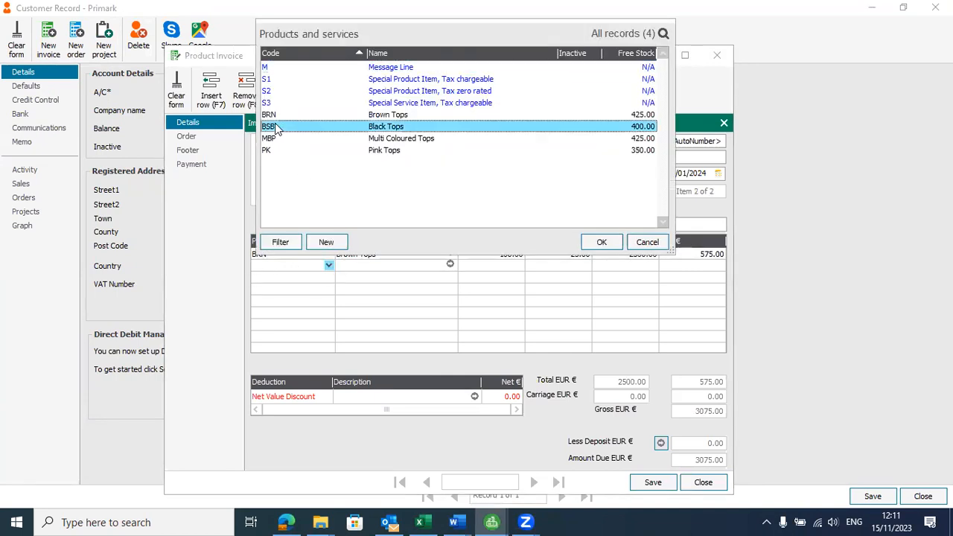
left_click(332, 277)
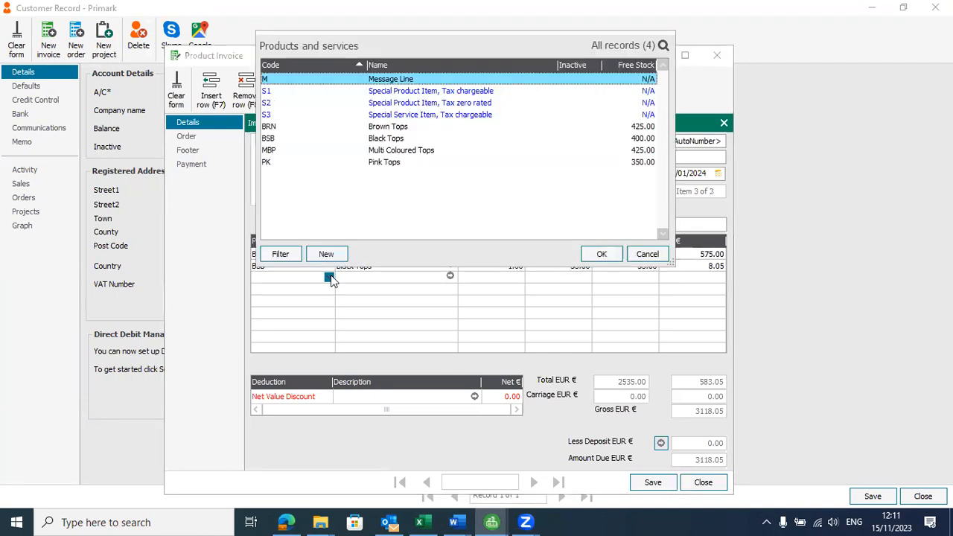
double_click(274, 163)
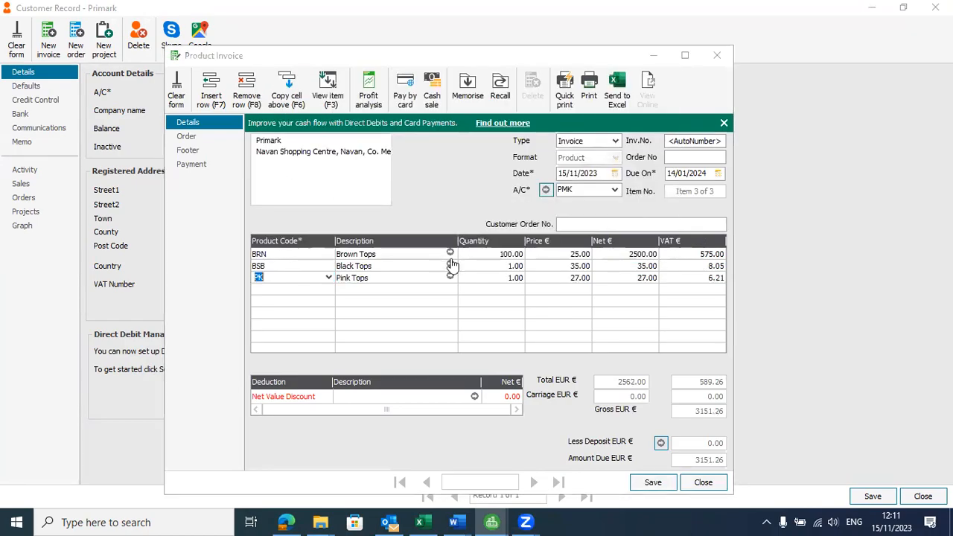
Step: Enter quantities of 100 Black Tops and 200 Pink Tops, then return to the workbook
key("alt+Tab")
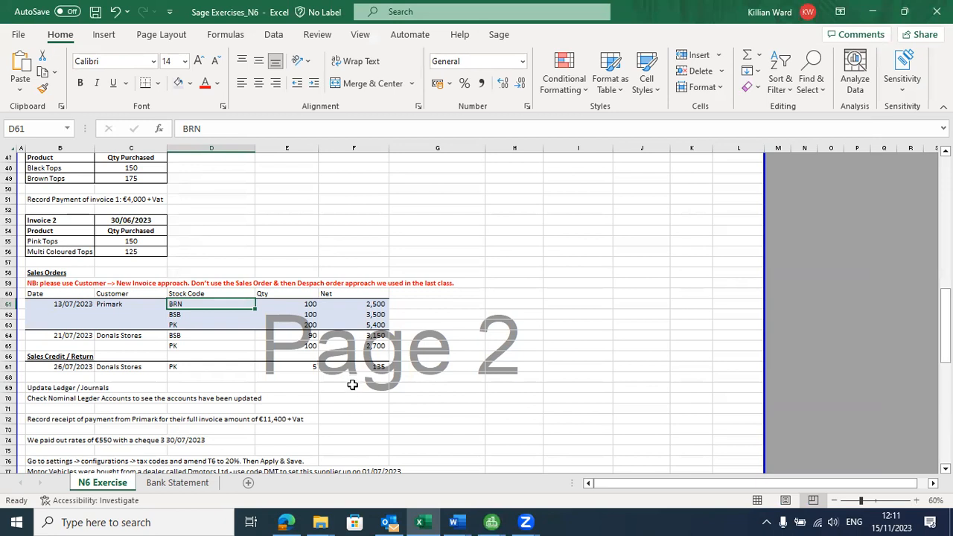
key("alt+Tab")
left_click(514, 265)
type("100")
key("Down")
type("200")
key("Tab")
key("alt+Tab")
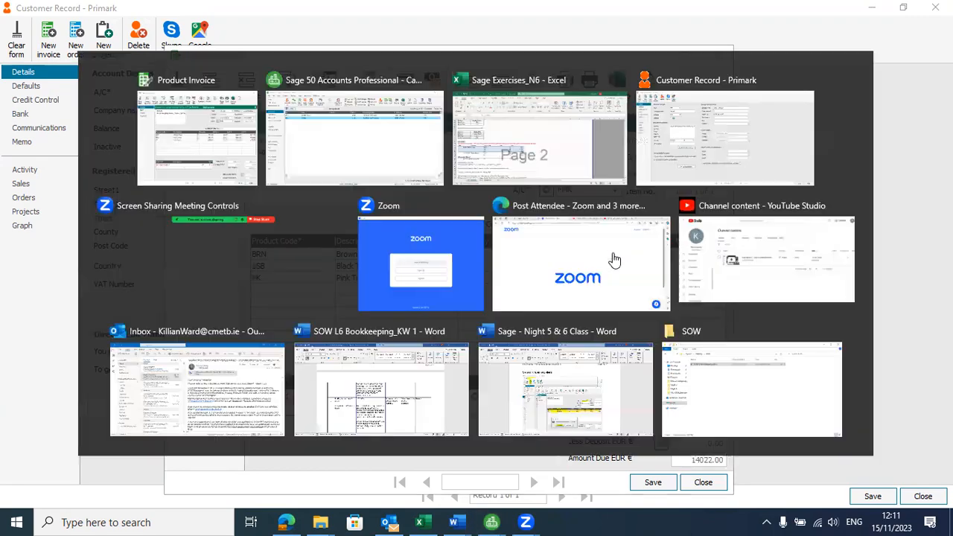
key("alt+Tab")
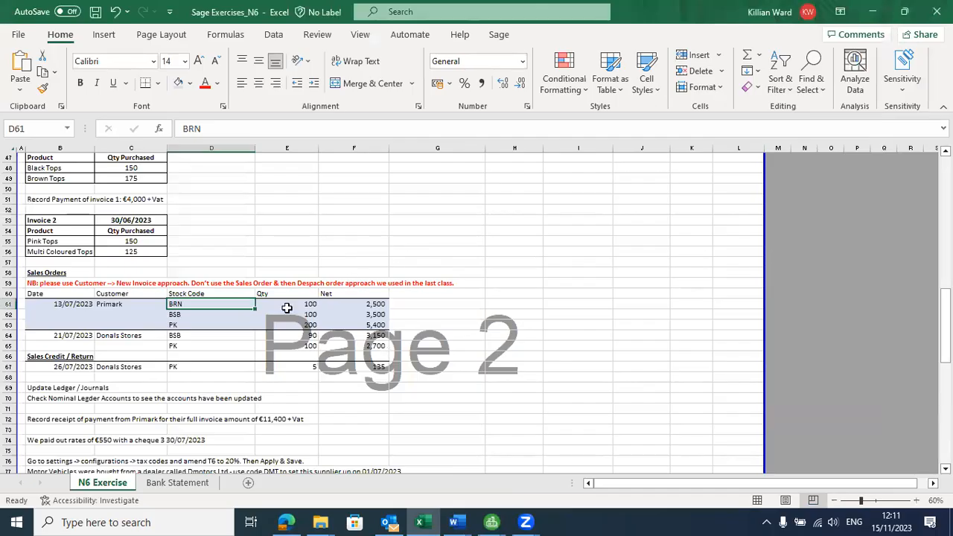
Step: Check Primark's order quantities and 13/07/2023 date, then save and close the 14022.00 invoice
left_click(307, 314)
left_click(307, 324)
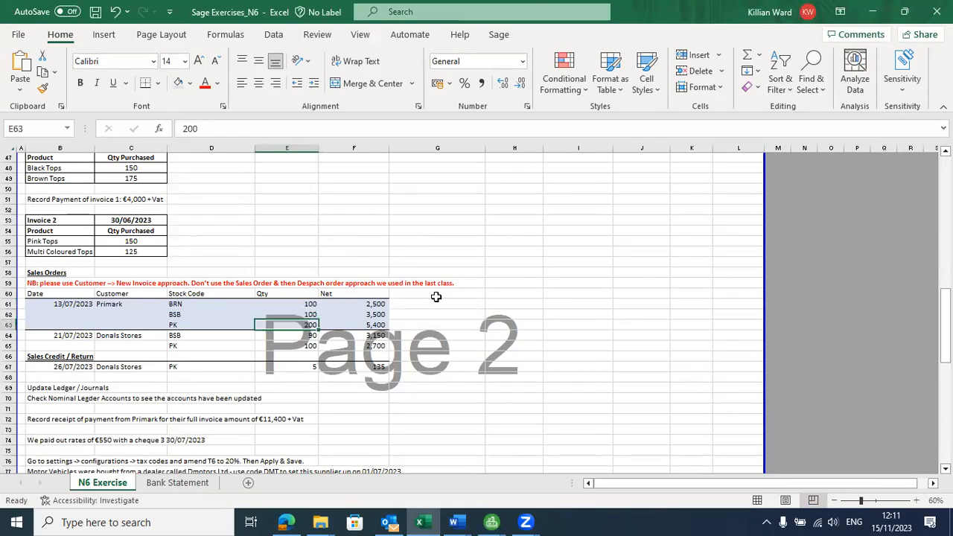
key("alt+Tab")
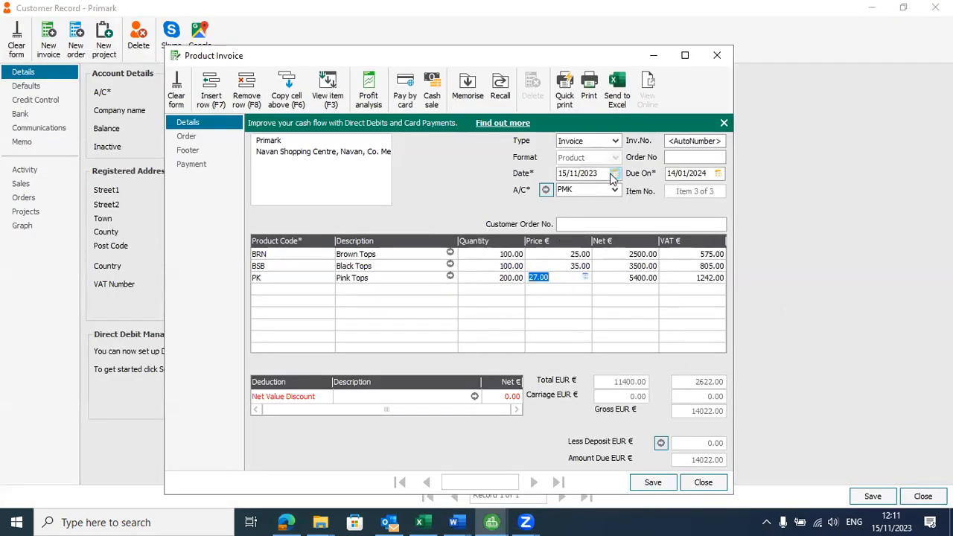
key("alt+Tab")
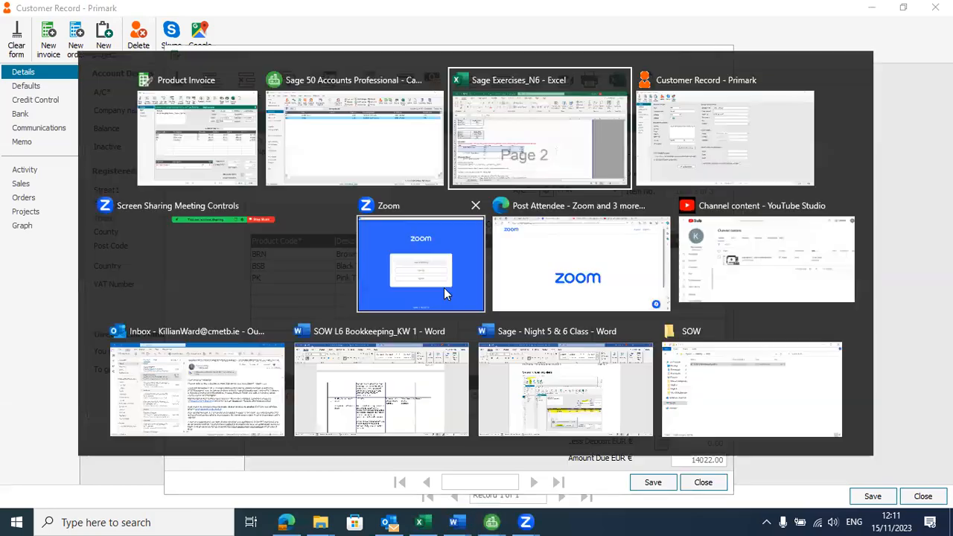
left_click(53, 307)
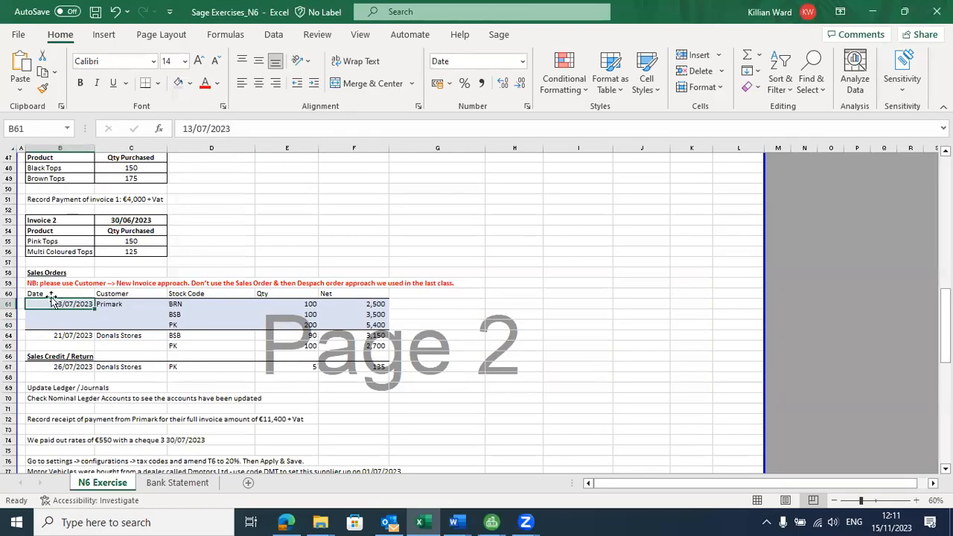
key("alt+Tab")
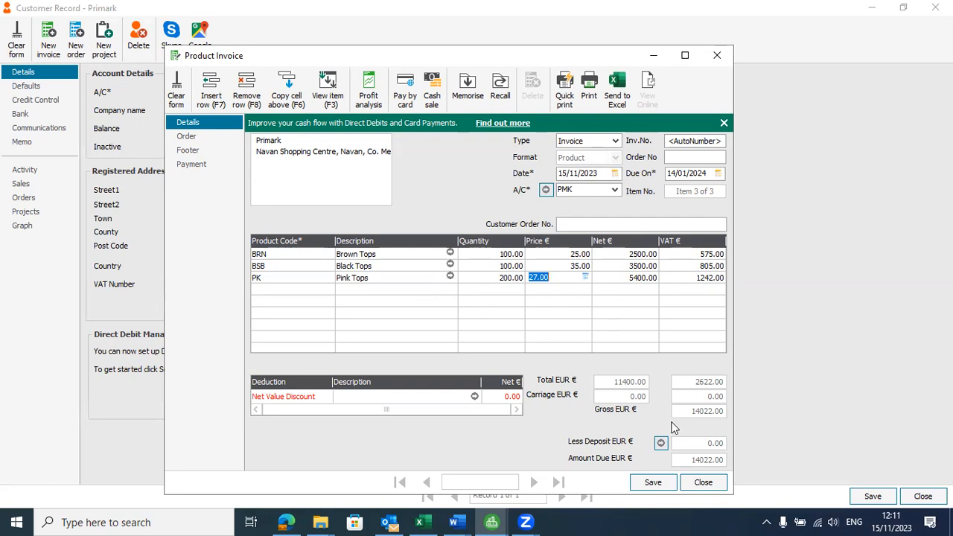
left_click(653, 483)
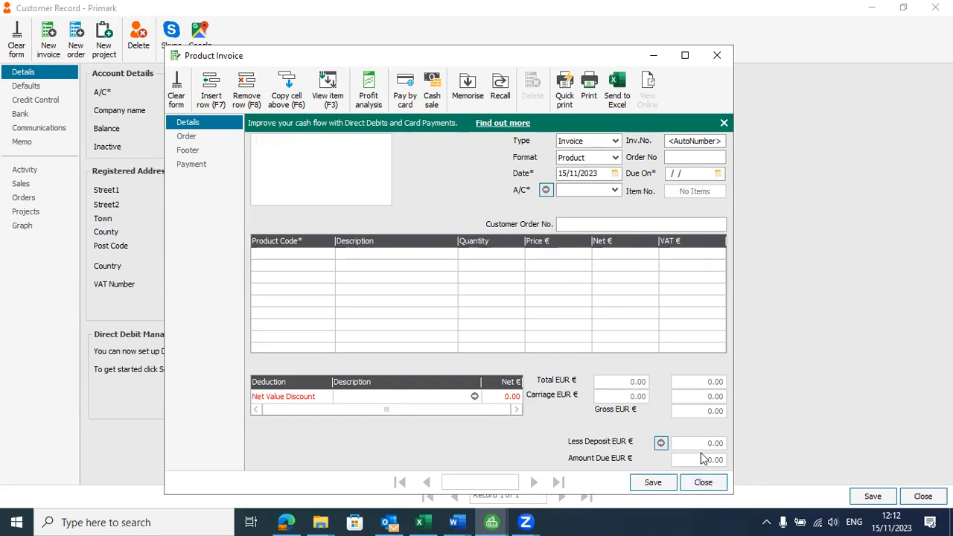
left_click(703, 483)
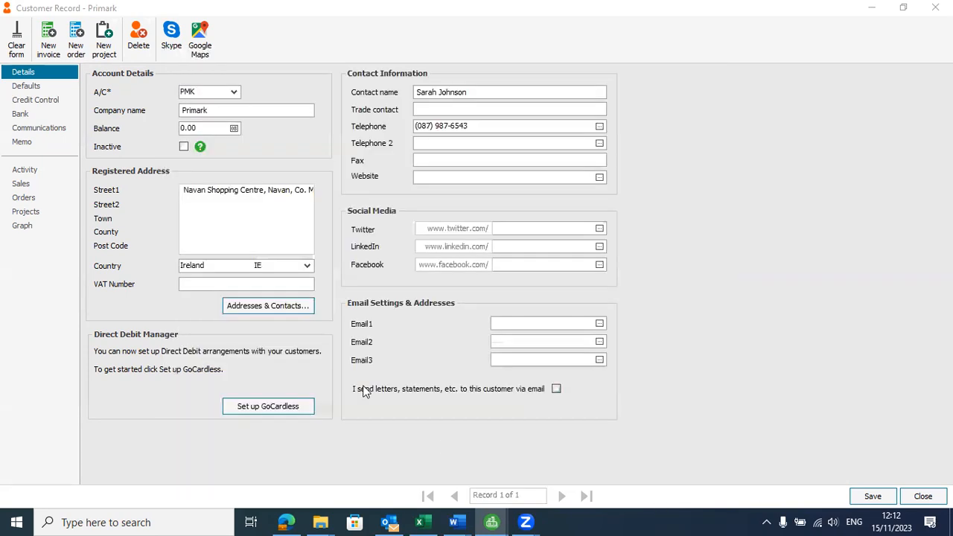
Step: Close the Primark customer record
left_click(653, 202)
key("Escape")
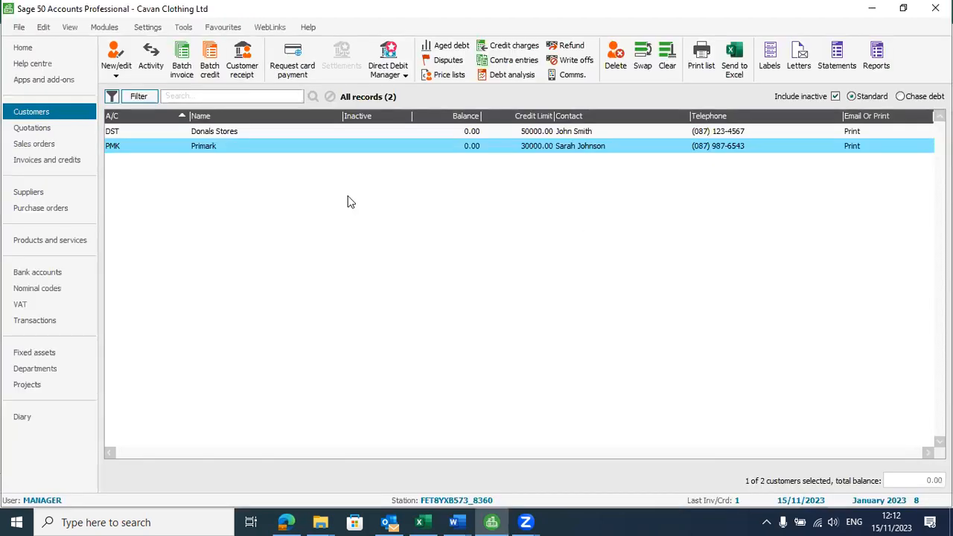
key("alt+Tab")
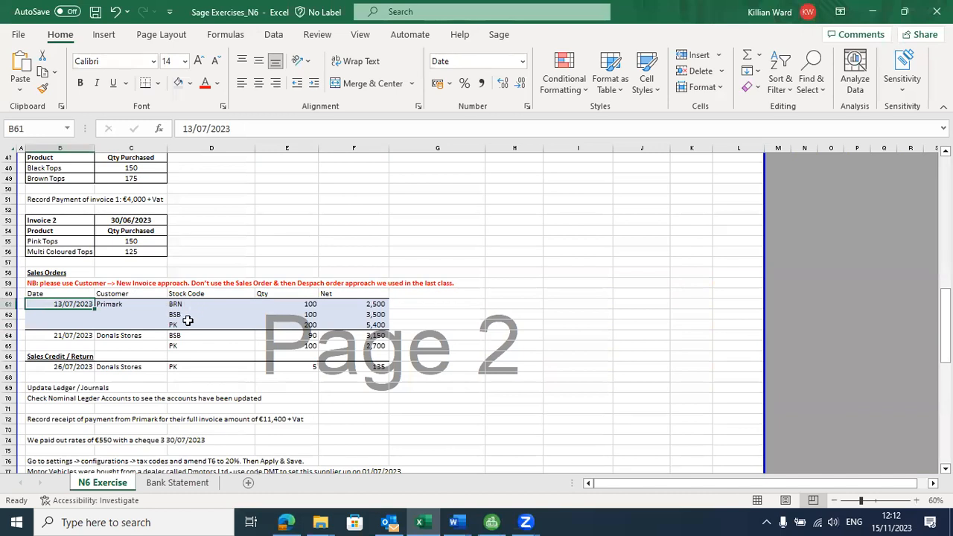
key("alt+Tab")
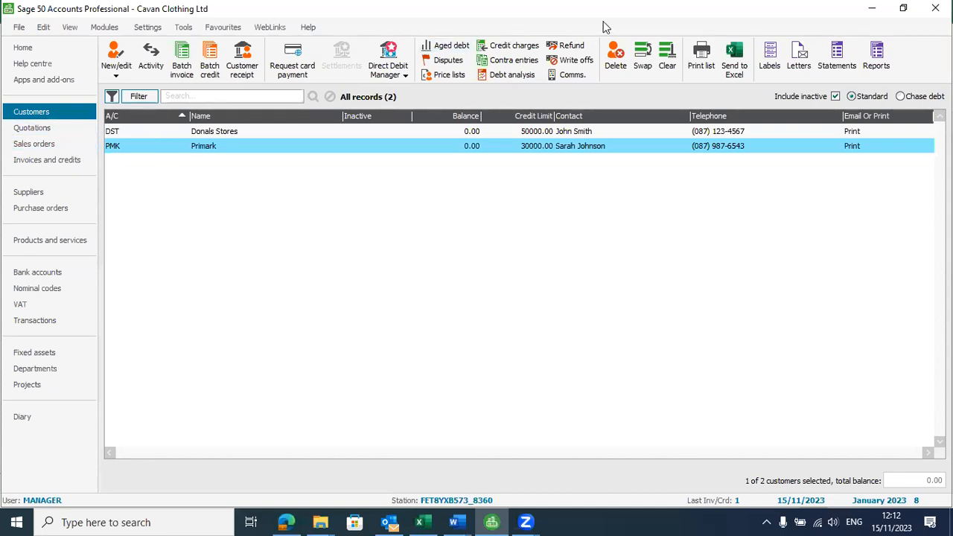
left_click(477, 27)
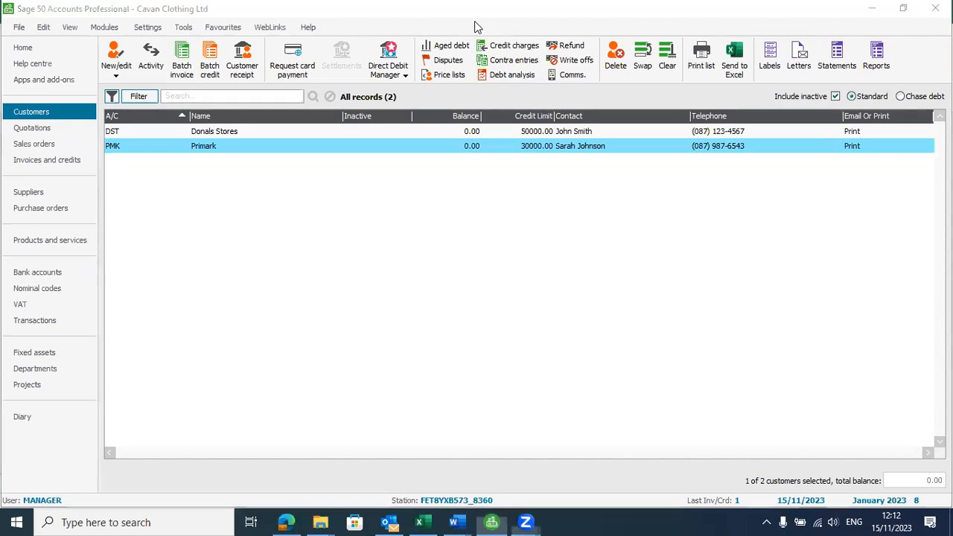
key("alt+Tab")
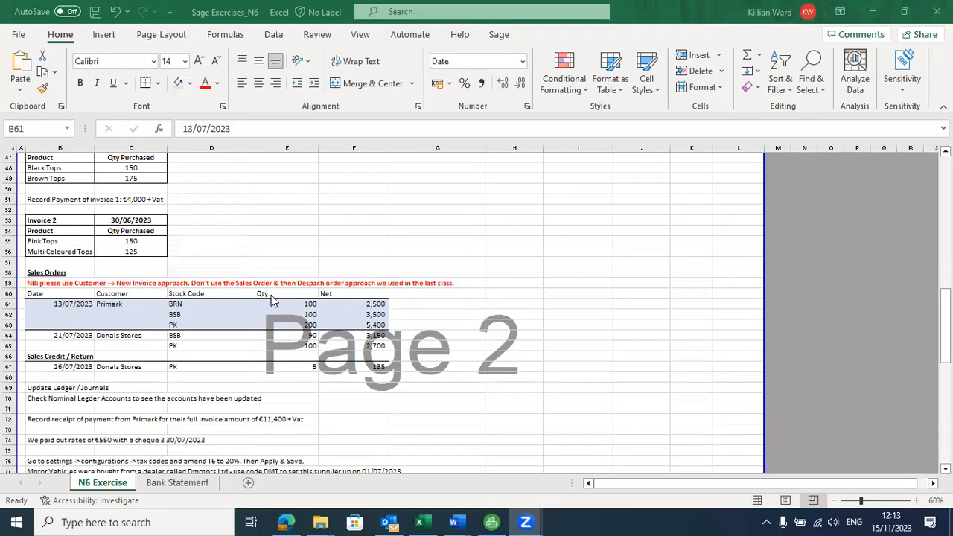
Step: Shade the Donals Stores 21/07/2023 order rows in the exercise sheet
left_click(79, 336)
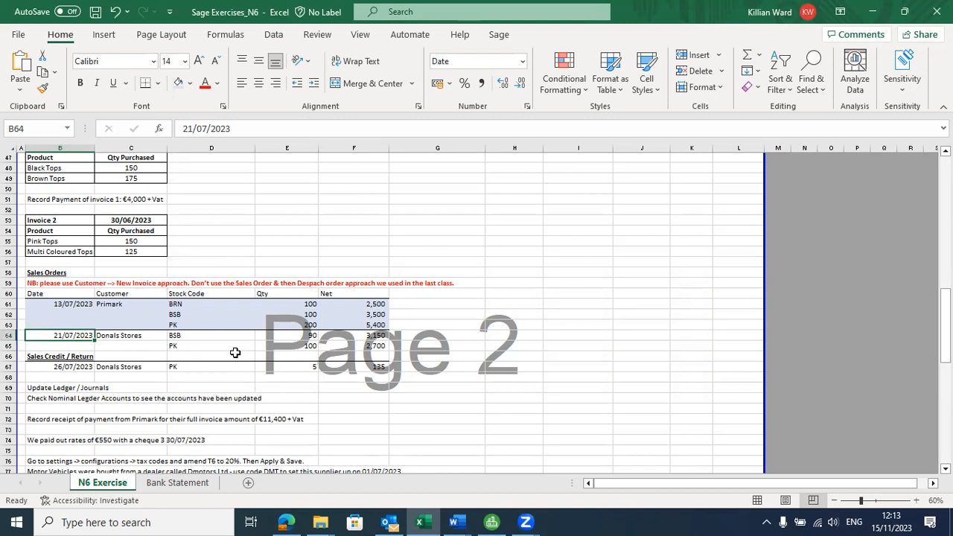
key("shift+Right")
key("shift+Right")
key("shift+Right")
key("shift+Right")
key("shift+Down")
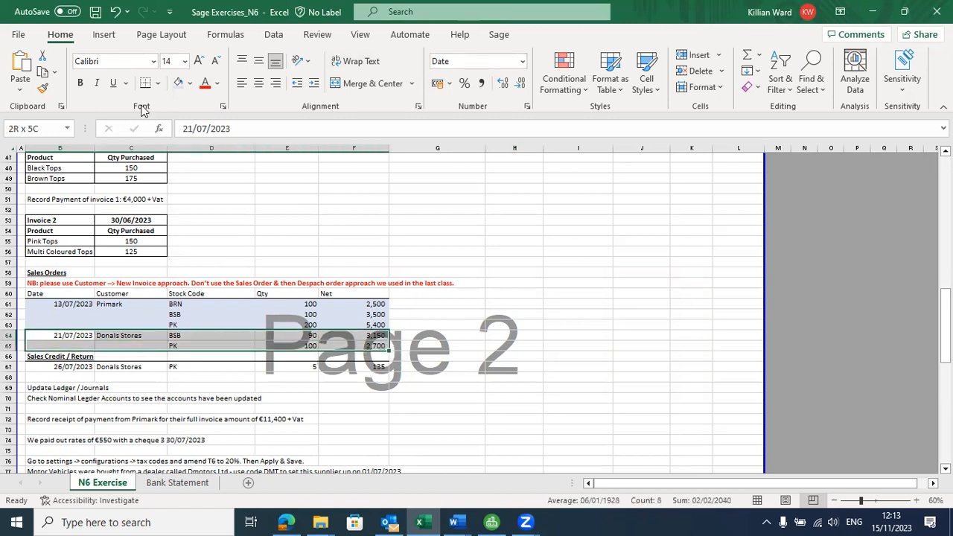
left_click(190, 82)
key("Escape")
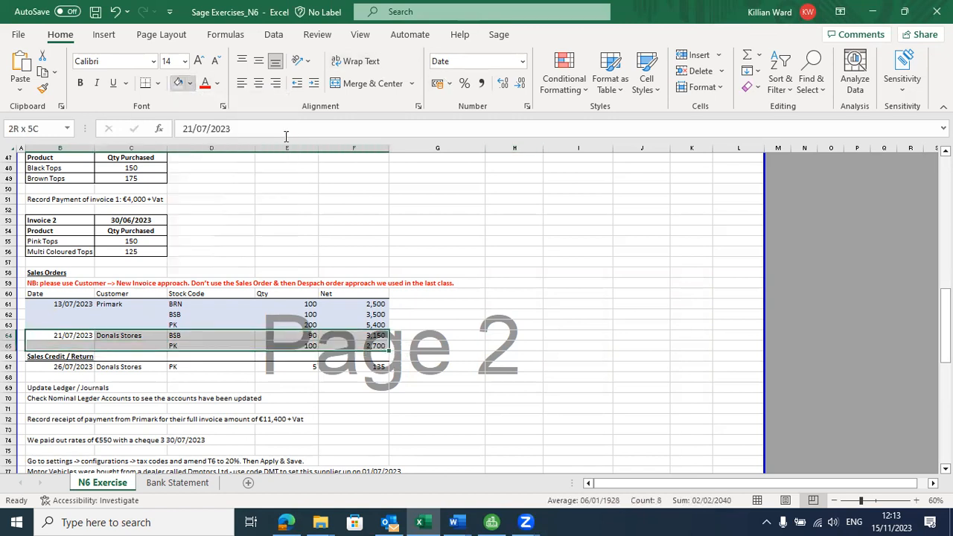
key("alt+Tab")
key("alt+Tab")
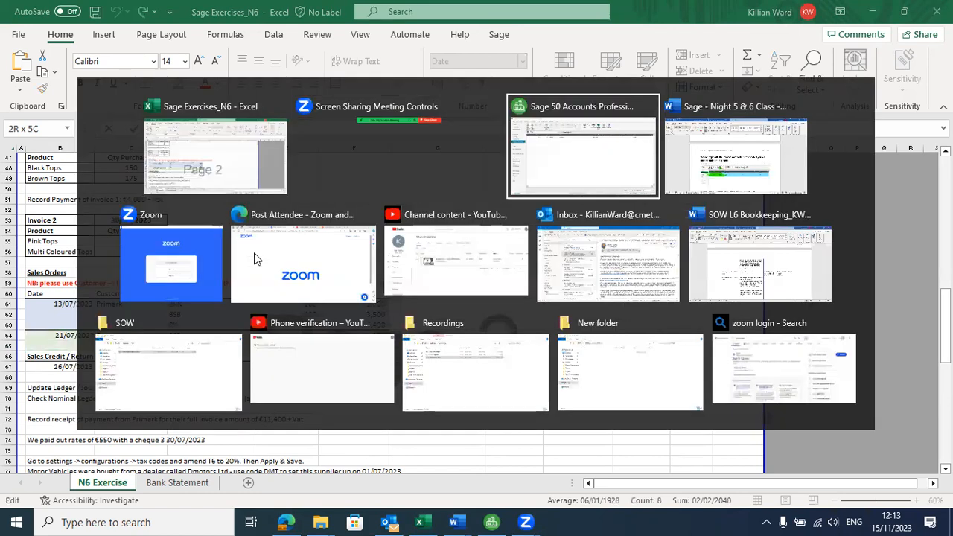
Step: Open Donals Stores (DST) from Customers and start a new product invoice, dismissing the terms warnings
left_click(40, 118)
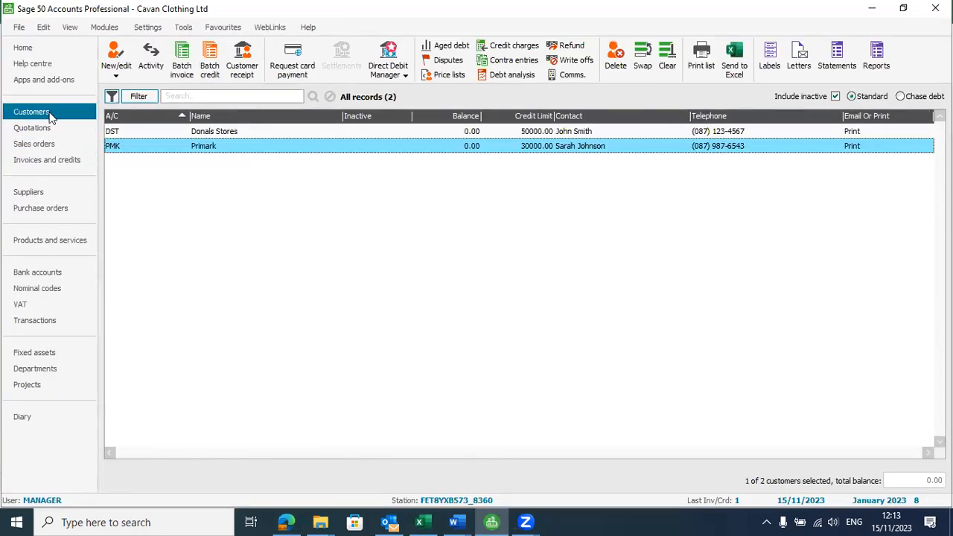
left_click(229, 132)
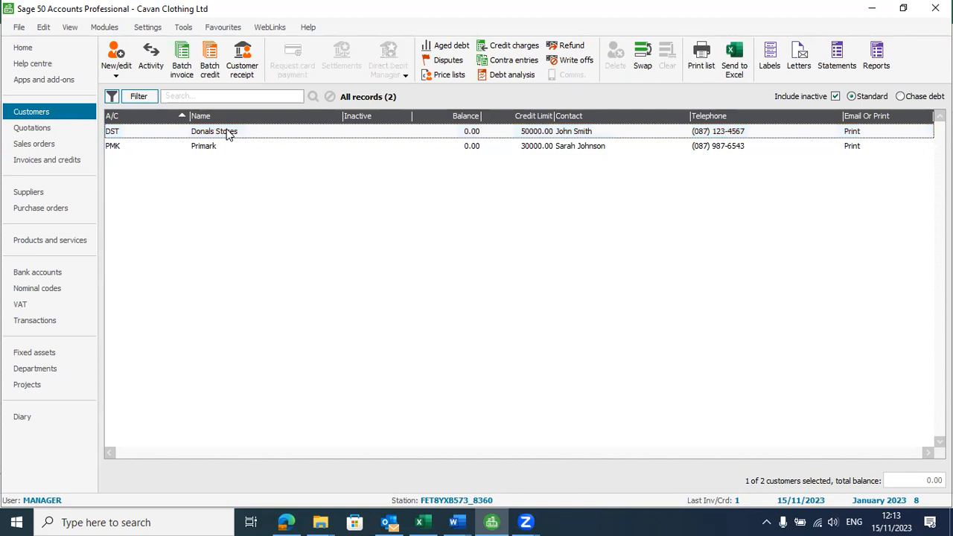
double_click(226, 132)
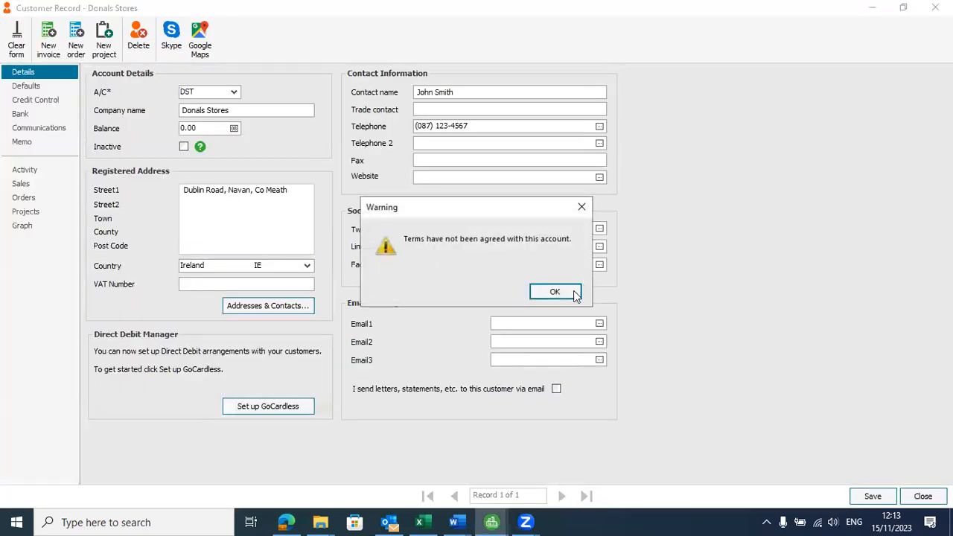
left_click(575, 292)
left_click(48, 39)
left_click(557, 291)
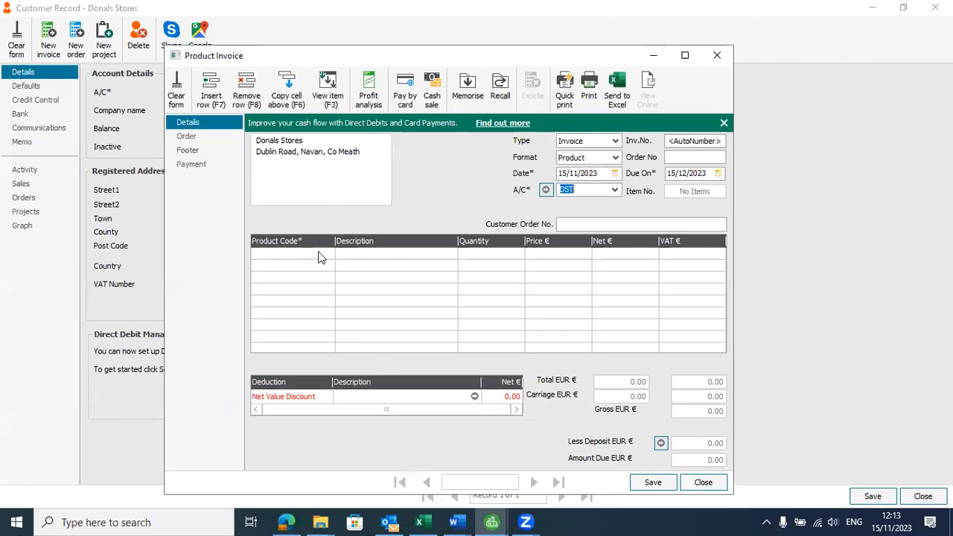
key("alt+Tab")
key("alt+Tab")
key("alt+Tab")
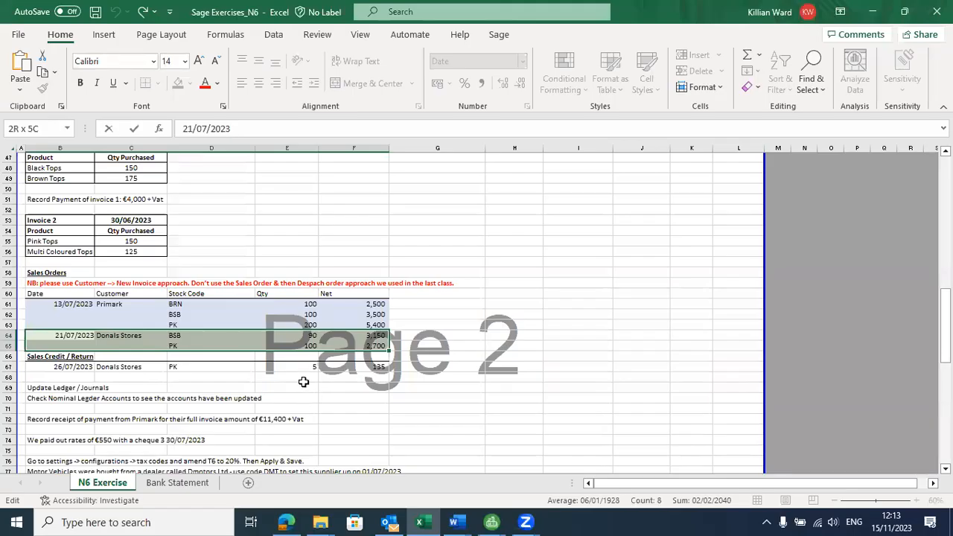
left_click(312, 395)
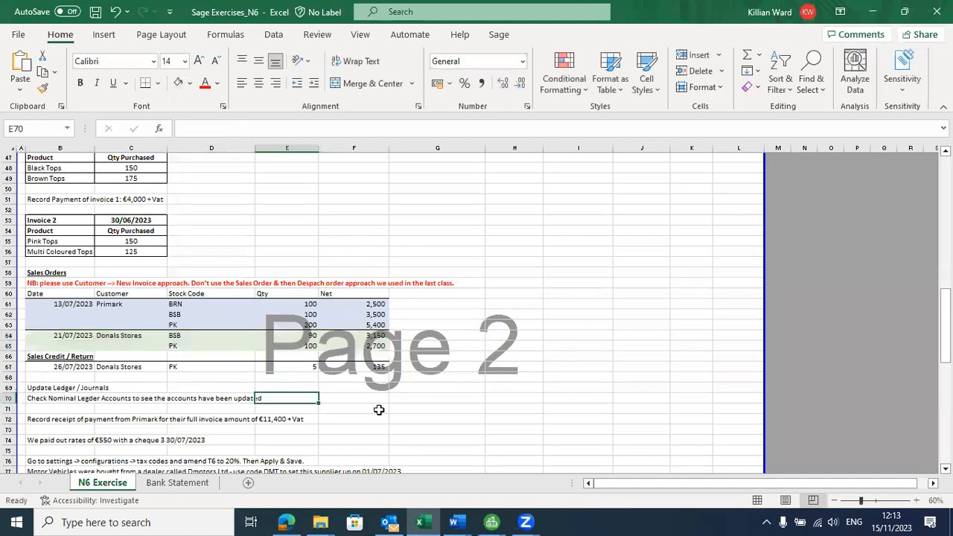
key("alt+Tab")
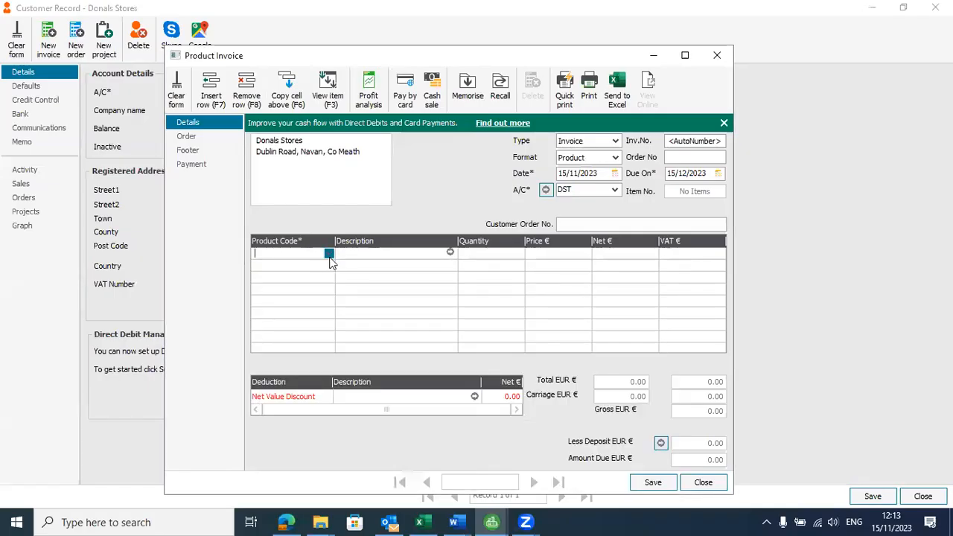
Step: Add 90 Black Tops (BSB) as the first line of the Donals Stores invoice
left_click(329, 254)
left_click(294, 368)
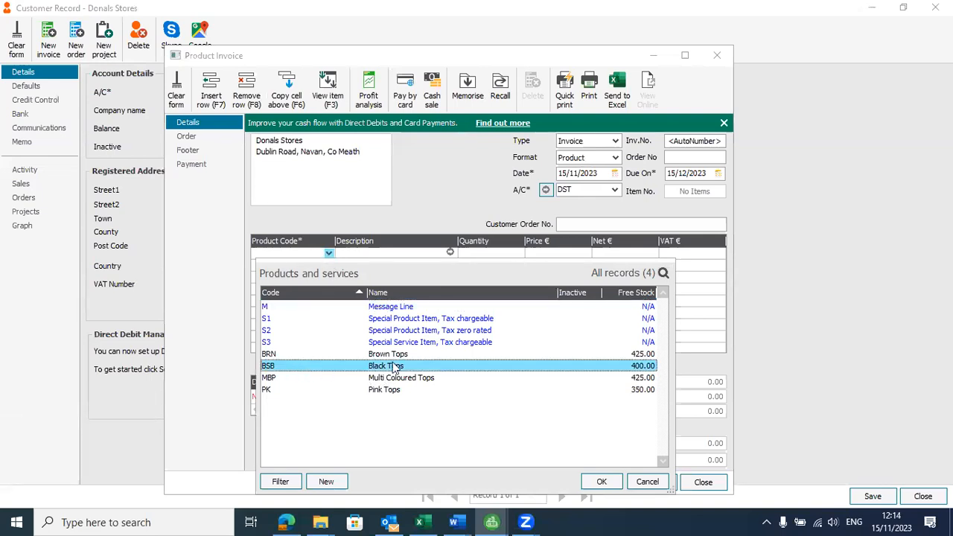
double_click(394, 369)
left_click(499, 253)
type("90")
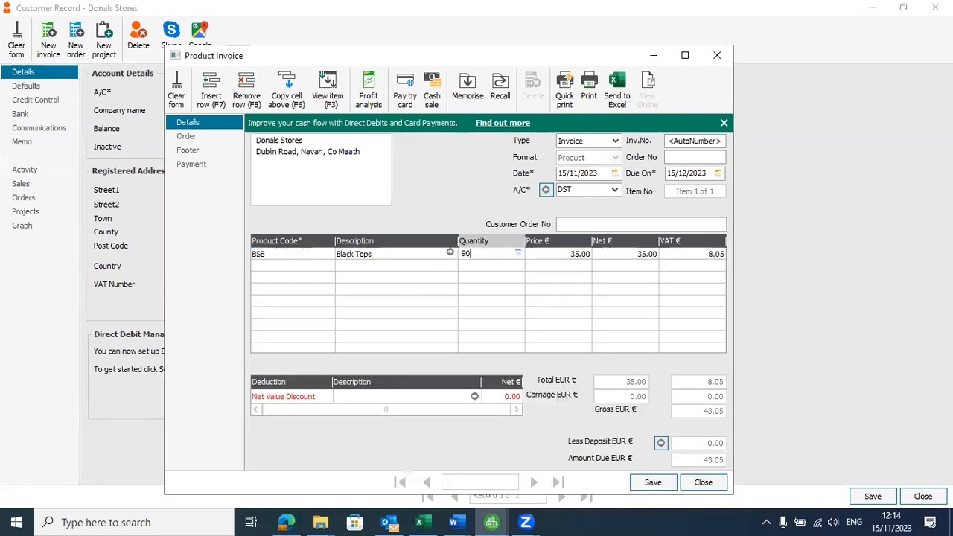
left_click(332, 267)
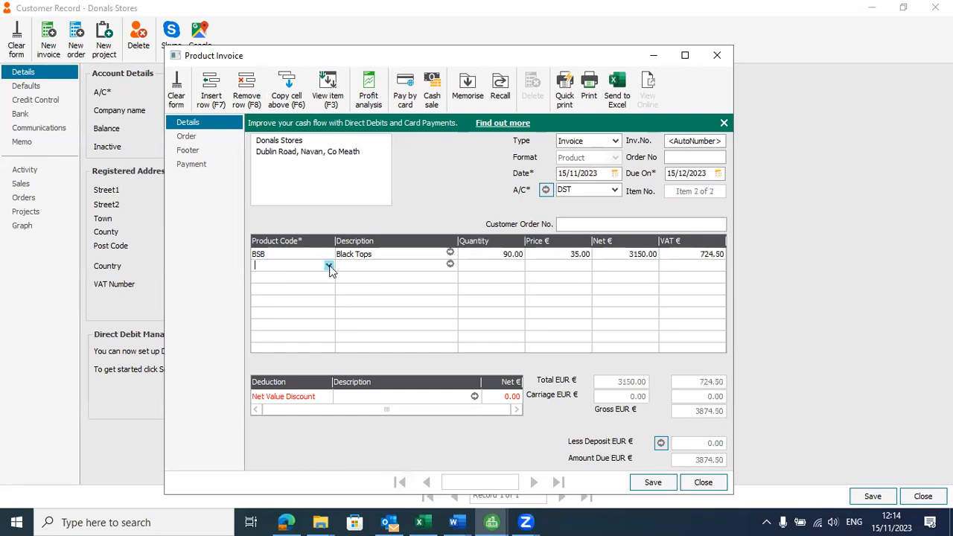
Step: Add 100 Pink Tops on the second line and check quantities against the exercise sheet
left_click(329, 265)
double_click(268, 149)
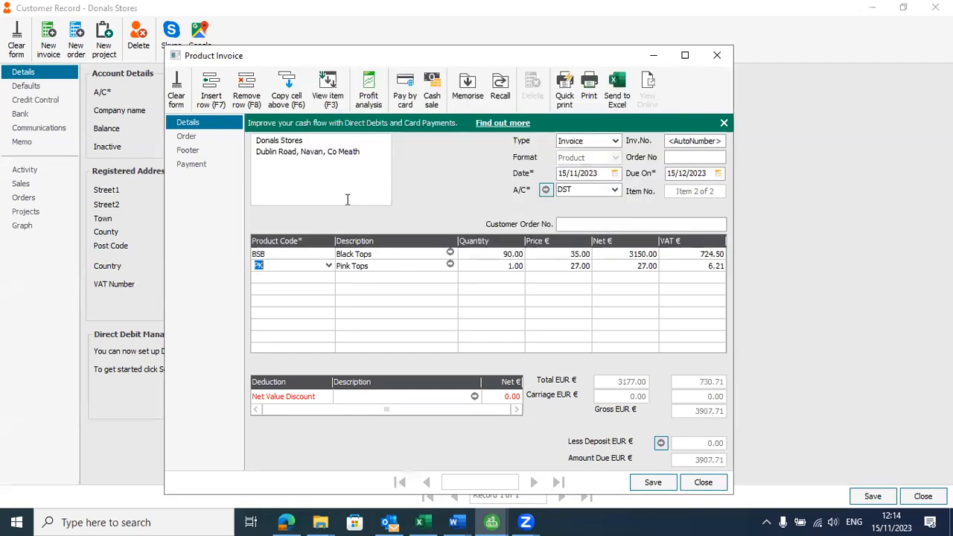
left_click(516, 266)
type("1")
key("Tab")
key("alt+Tab")
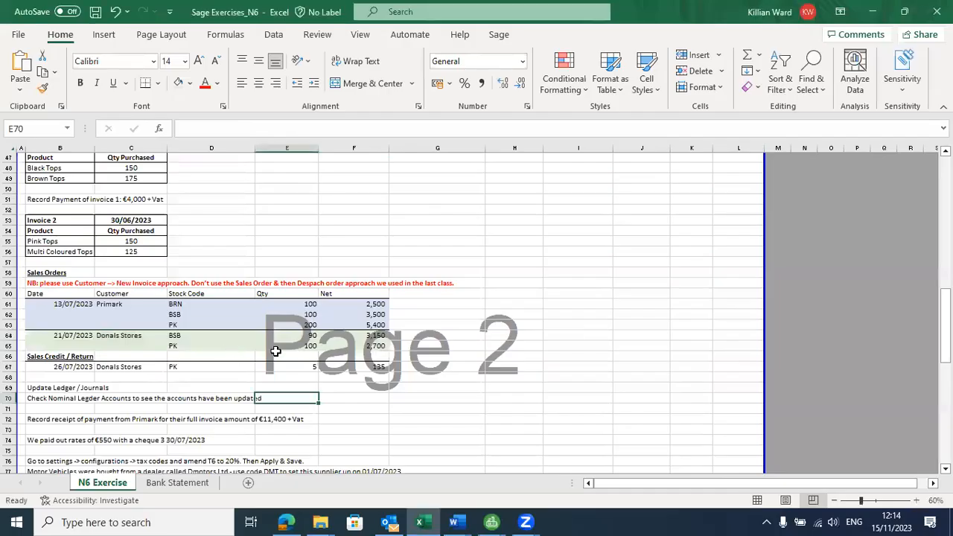
left_click_drag(306, 335, 305, 345)
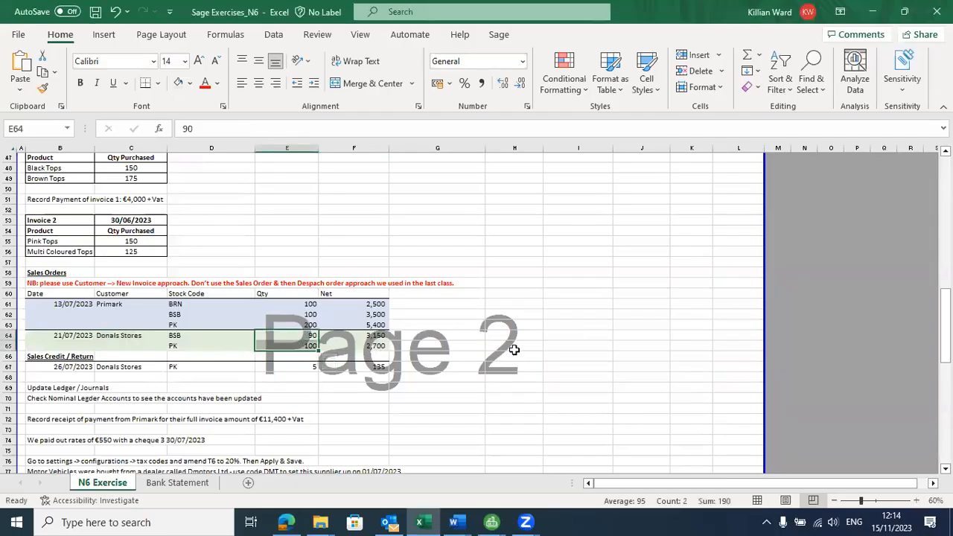
key("alt+Tab")
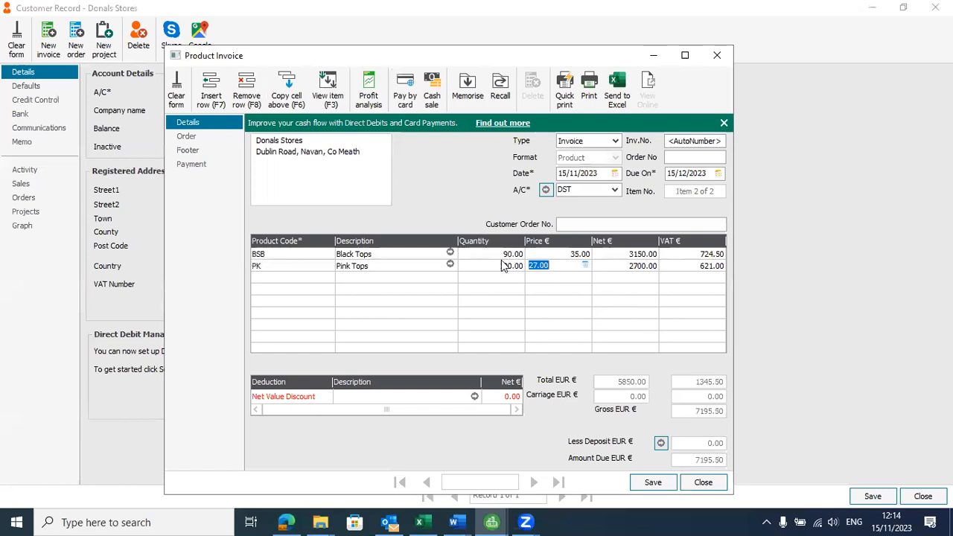
Step: Save and close the 7195.50 Donals Stores invoice
left_click(657, 483)
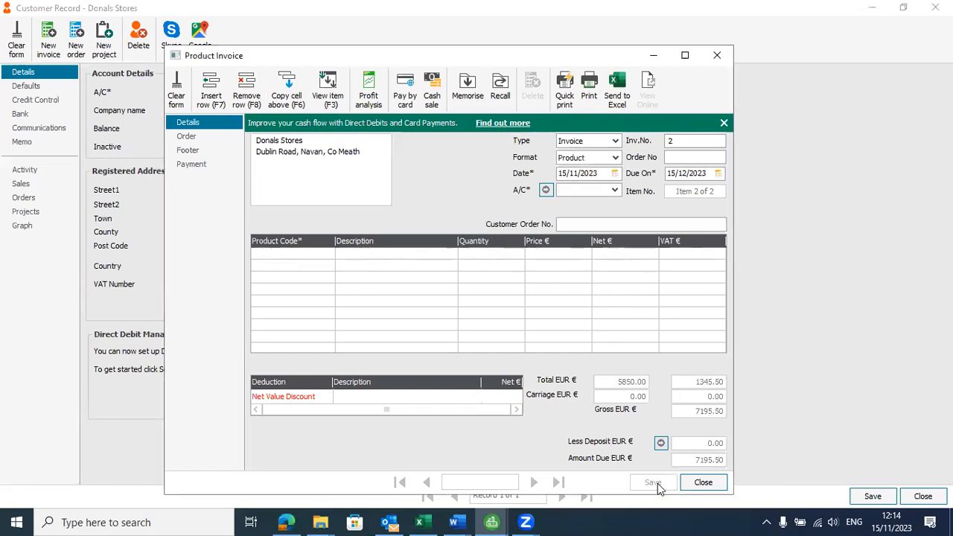
left_click(704, 482)
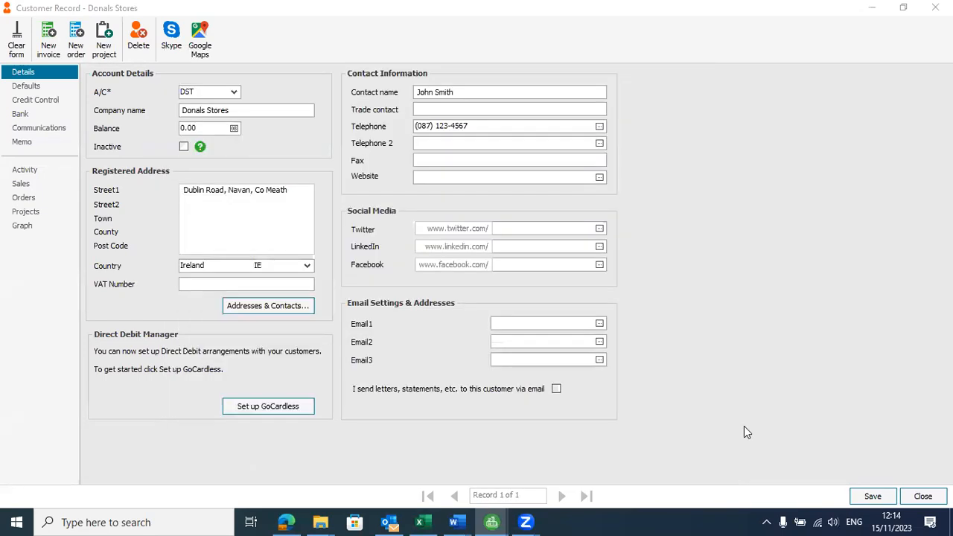
key("alt+Tab")
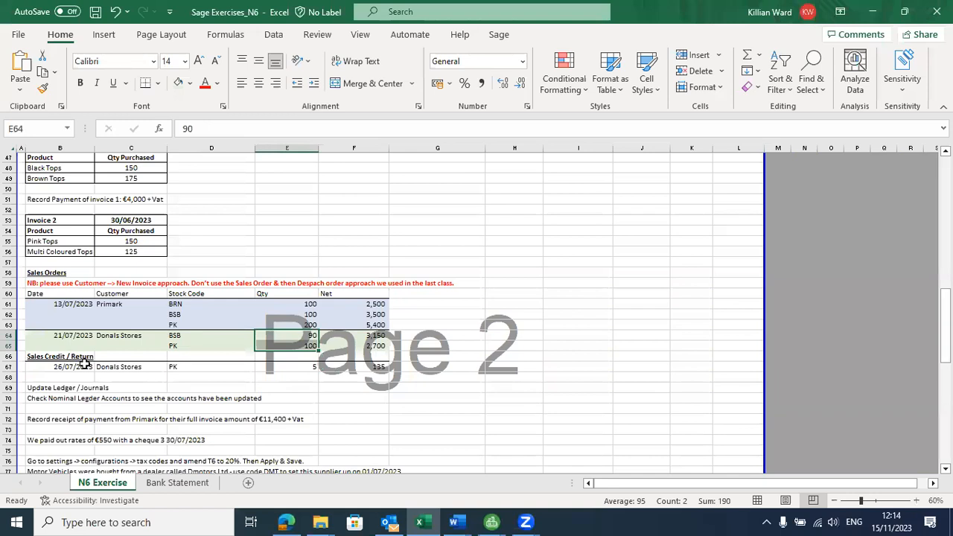
Step: Select the 26/07/2023 Donals Stores credit line for 5 PK at 135 in Excel
left_click_drag(85, 366, 384, 370)
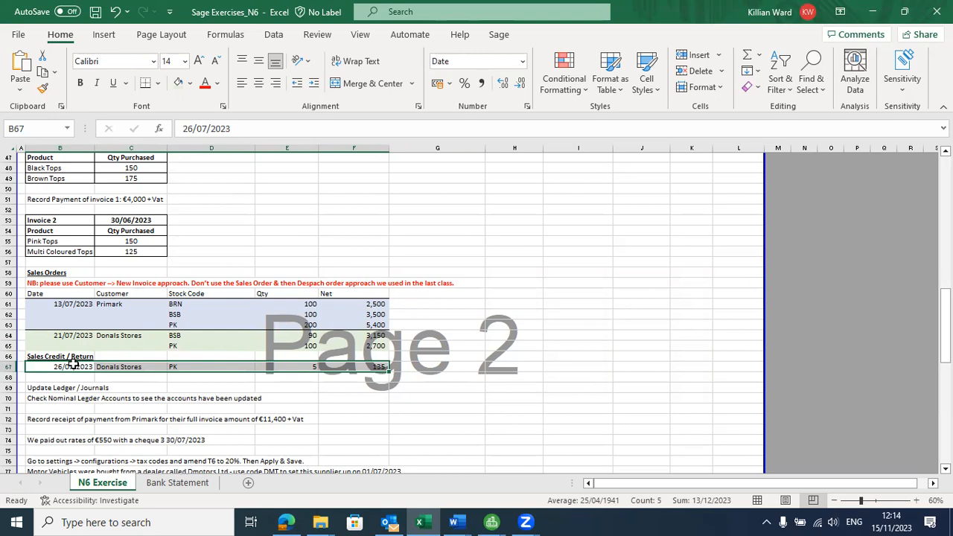
key("alt+Tab")
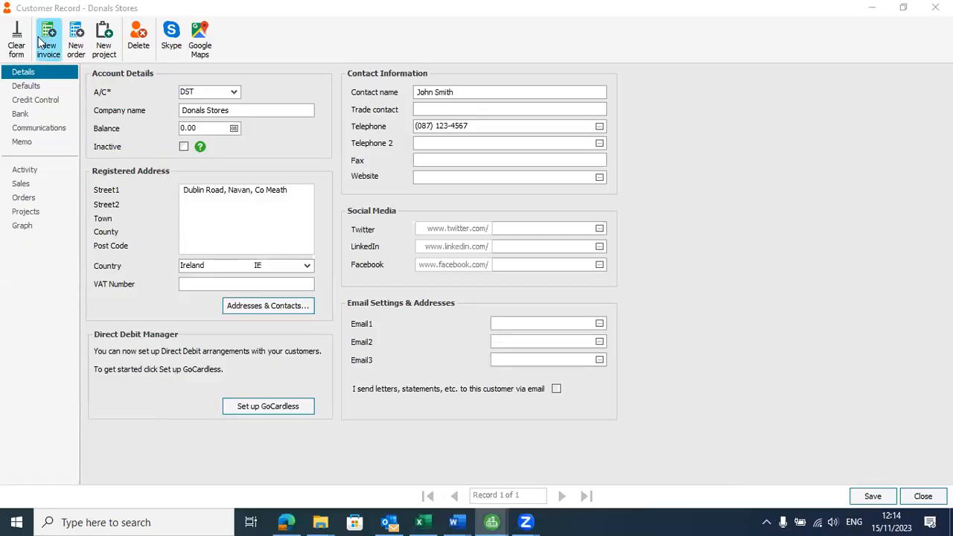
Step: Tick Terms agreed under Credit Control in the Donals Stores record and save it
left_click(923, 496)
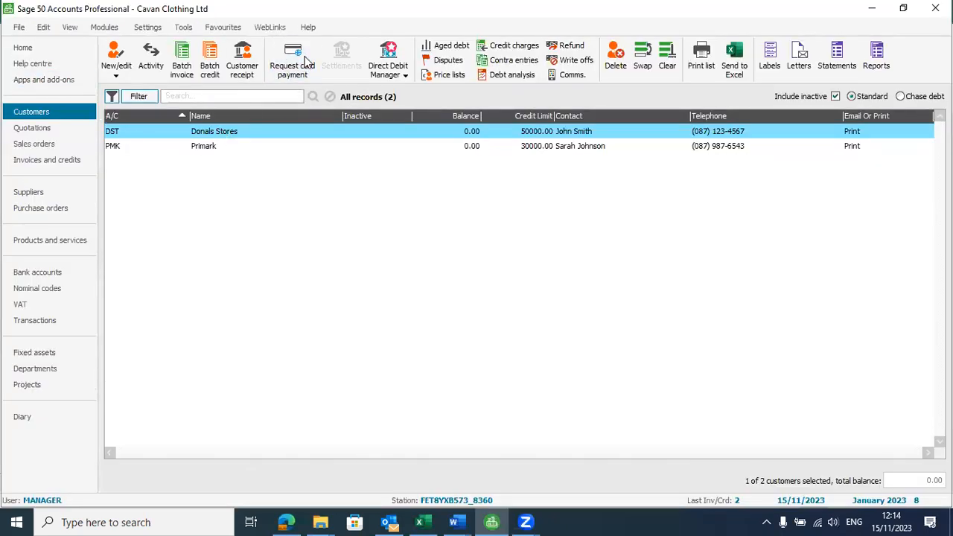
left_click(629, 66)
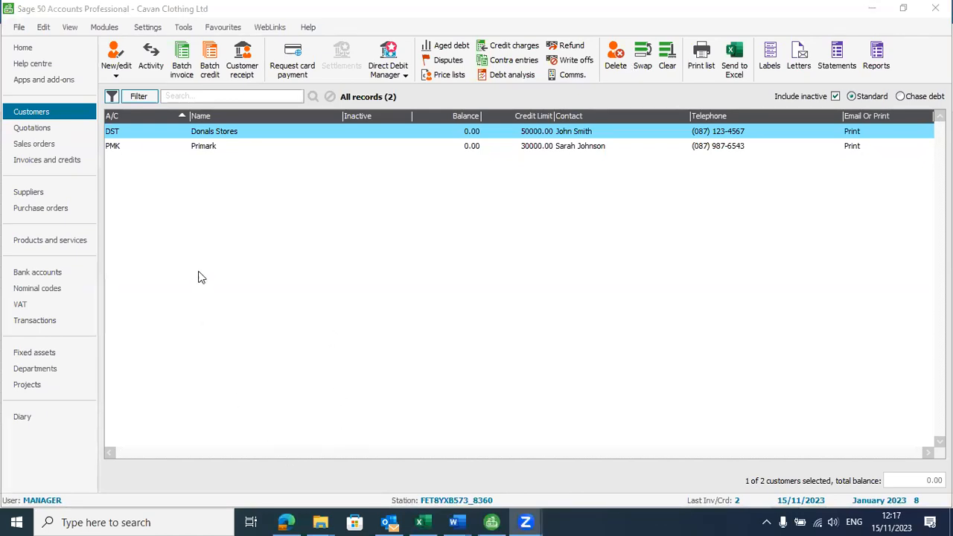
left_click(212, 132)
left_click(213, 133)
double_click(212, 131)
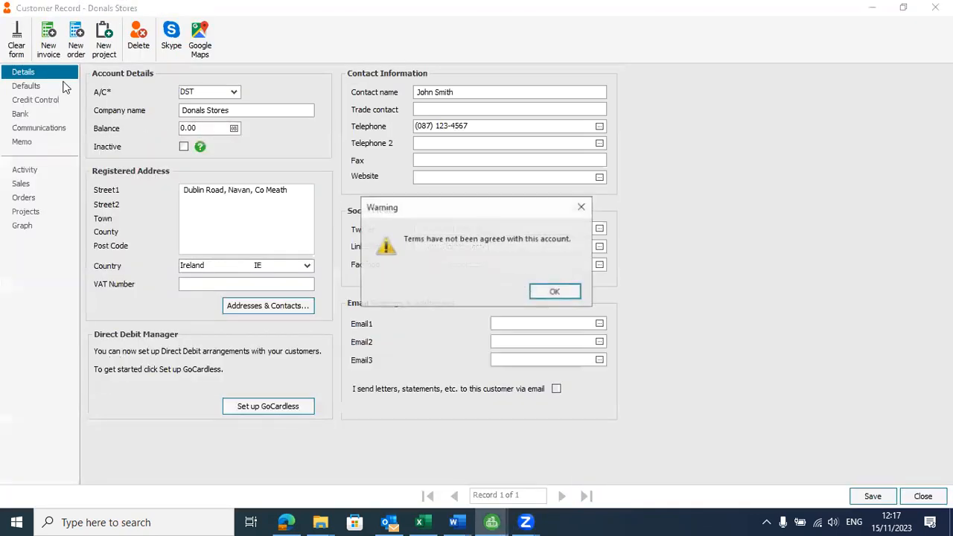
left_click(558, 289)
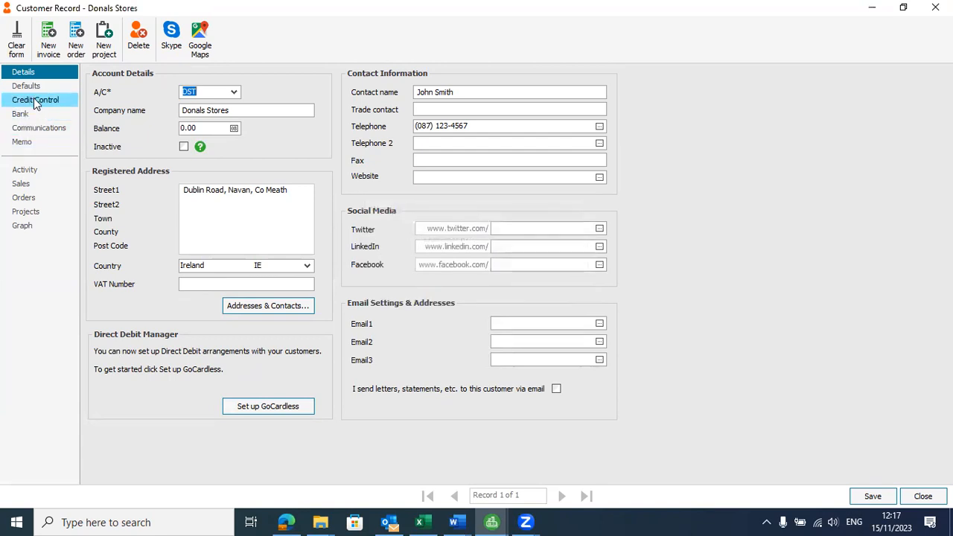
left_click(35, 100)
left_click(101, 466)
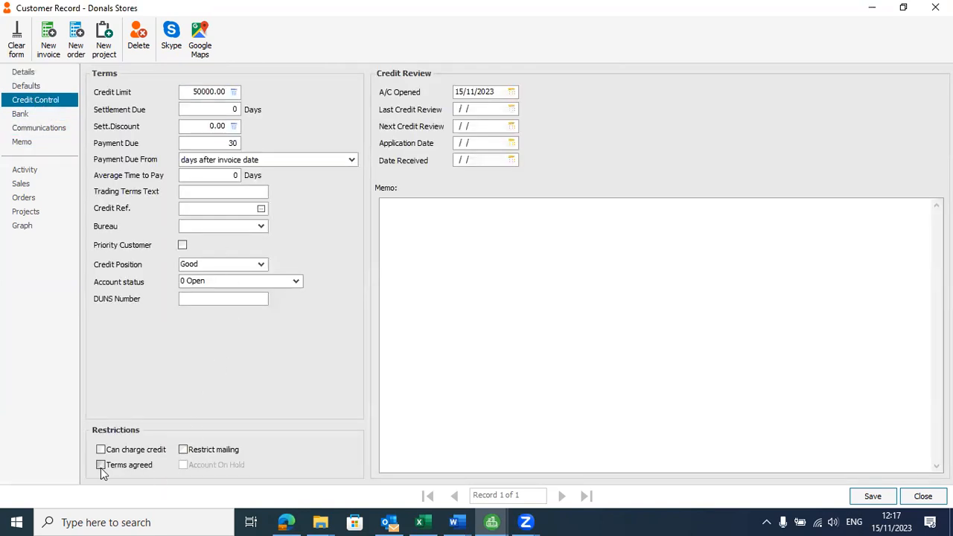
left_click(872, 496)
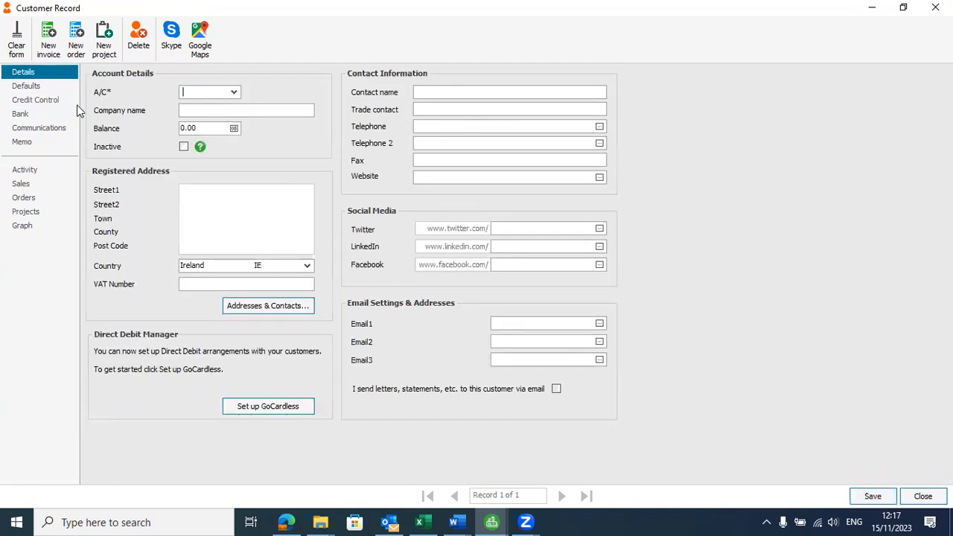
key("Escape")
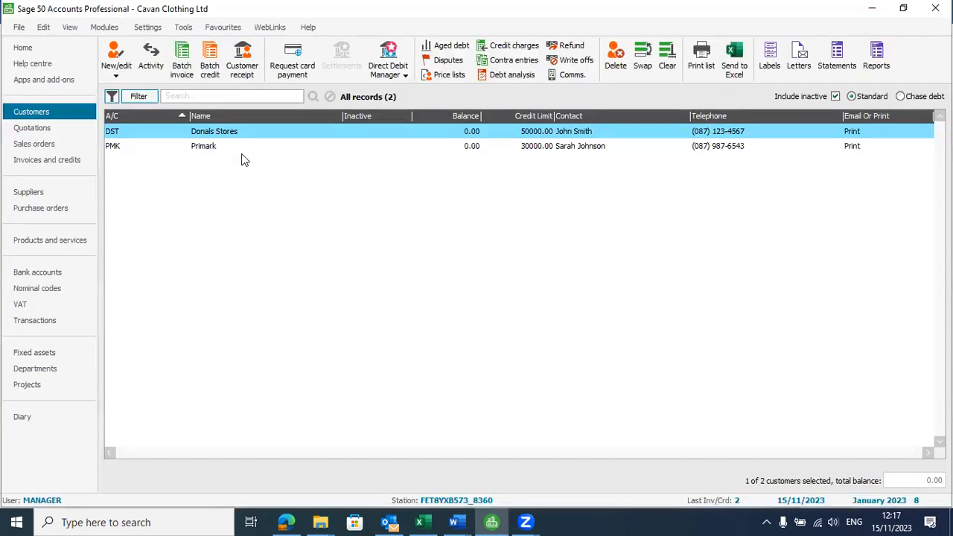
Step: Tick Terms agreed under Primark's Credit Control, save, and check the credit line's customer in Excel
double_click(204, 146)
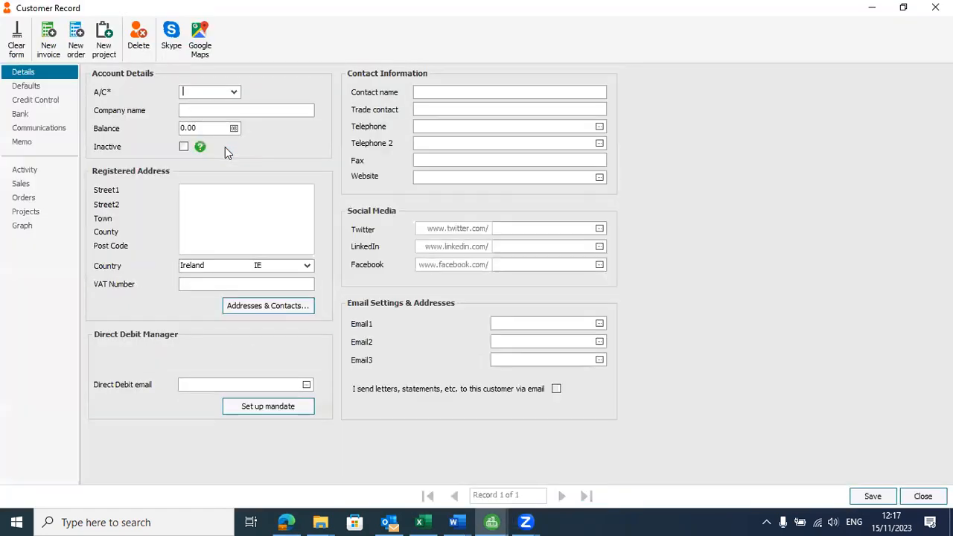
left_click(563, 290)
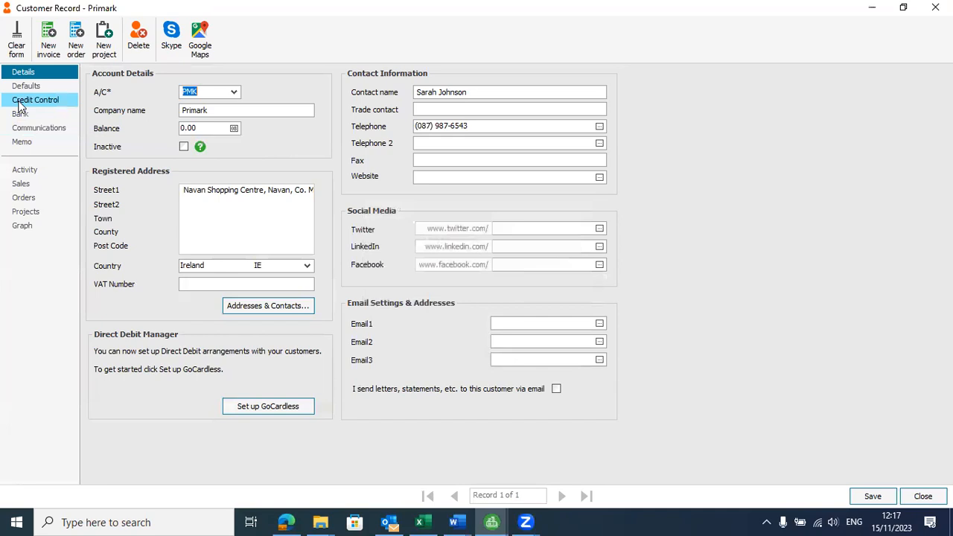
left_click(37, 100)
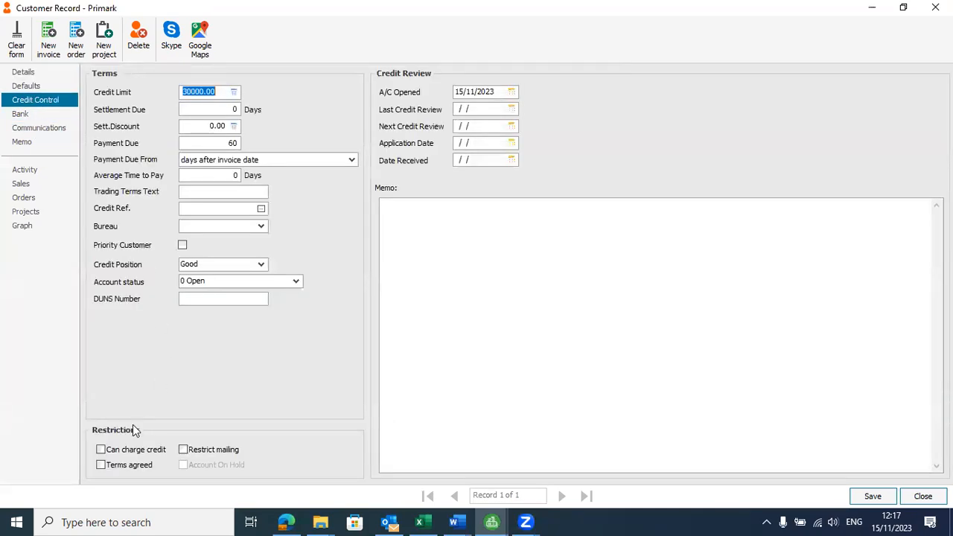
left_click(100, 465)
left_click(879, 502)
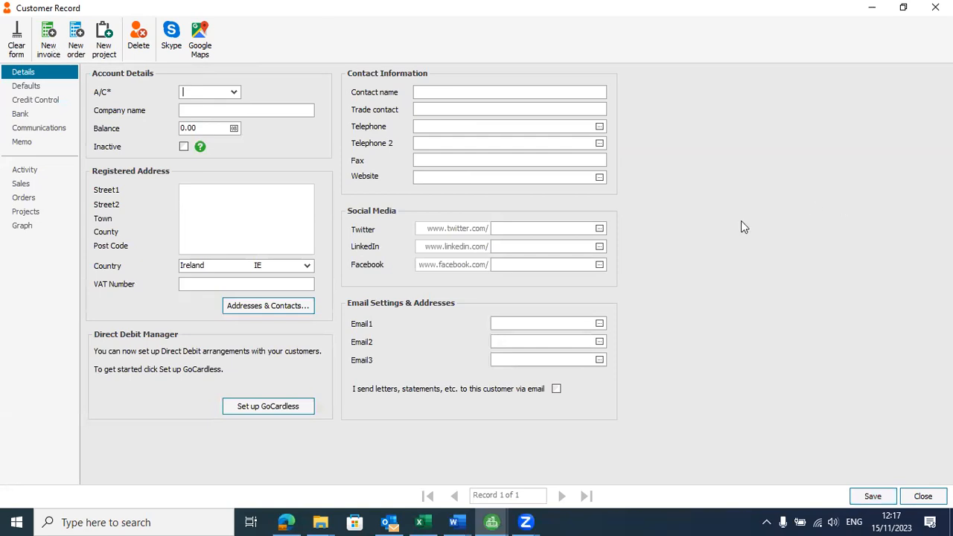
key("Escape")
key("alt+Tab")
key("alt+Tab")
key("alt+Tab")
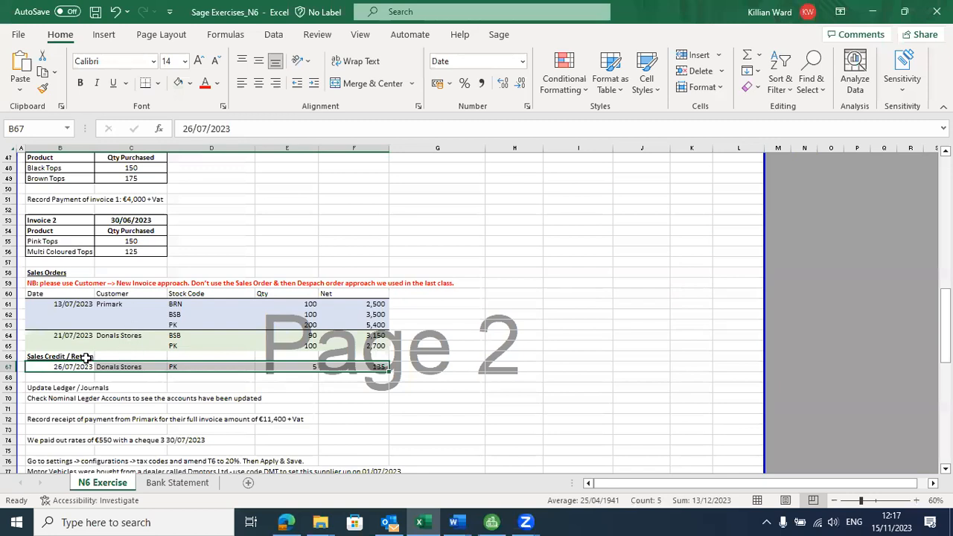
left_click(146, 367)
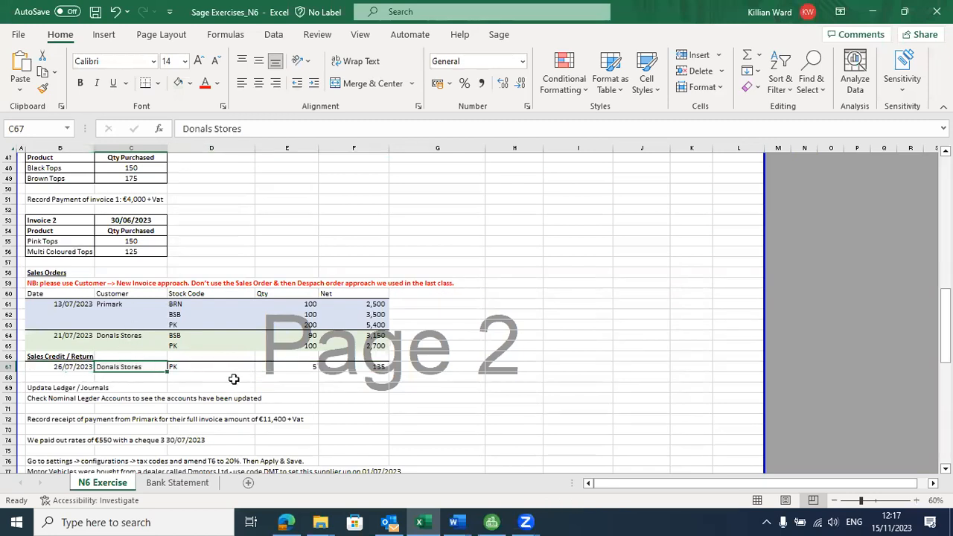
key("alt+Tab")
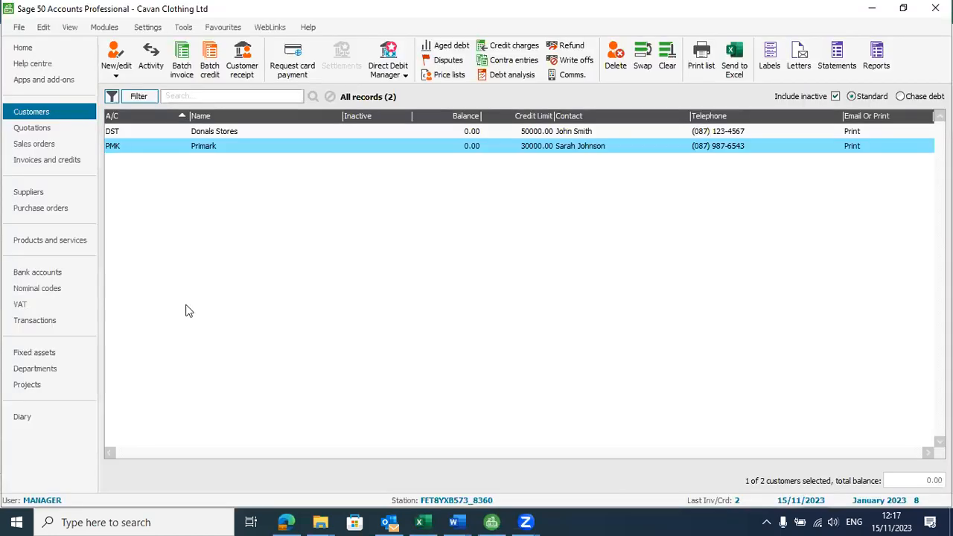
Step: List Invoices and credits and select the Primark 14022.00 and Donals Stores 7195.50 invoices
left_click(44, 164)
left_click(344, 134)
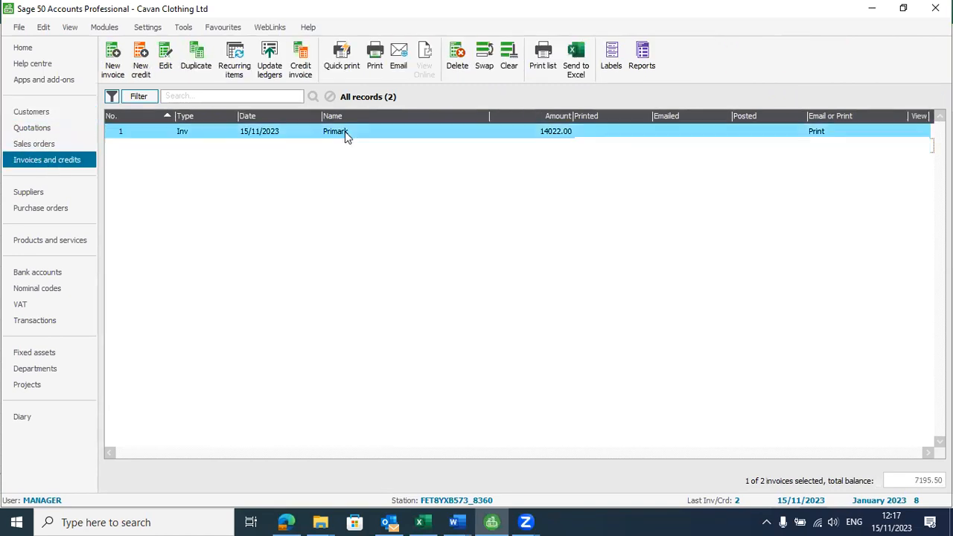
left_click(356, 147)
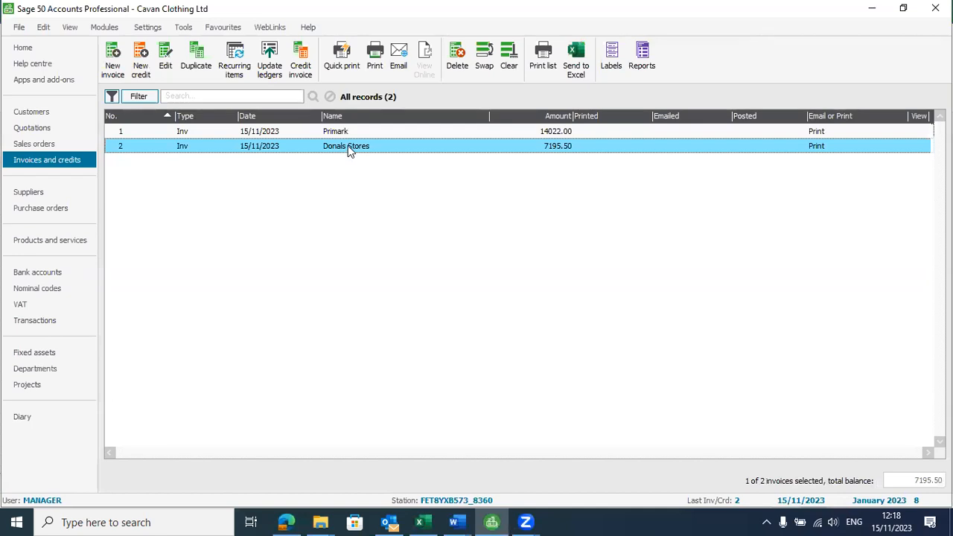
Step: Start a new product credit with 5 Pink Tops (PK) on the first line
left_click(141, 66)
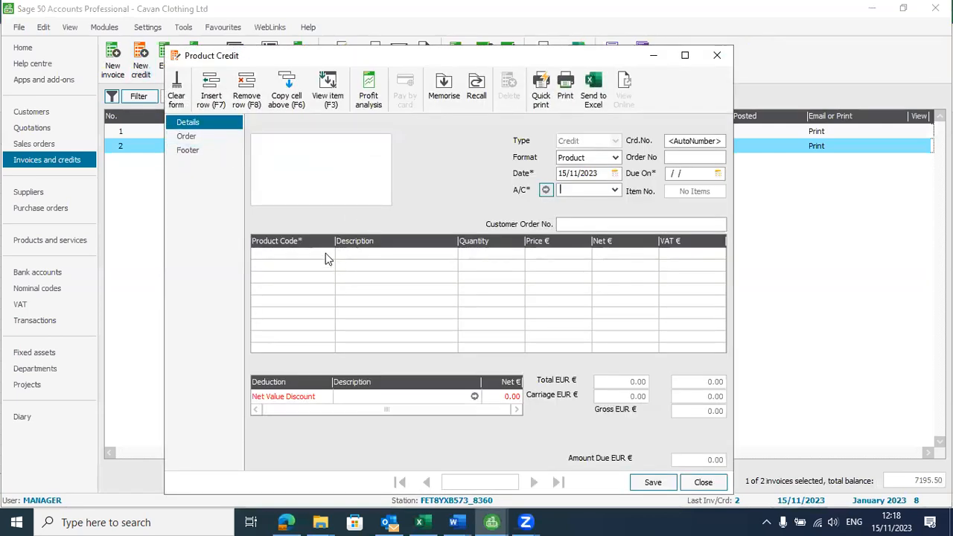
left_click(330, 255)
left_click(328, 253)
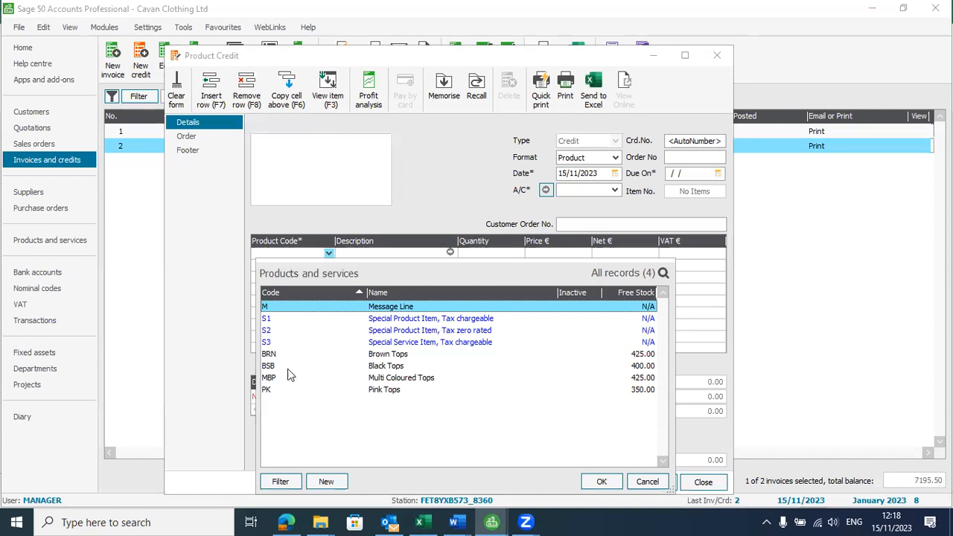
left_click(274, 393)
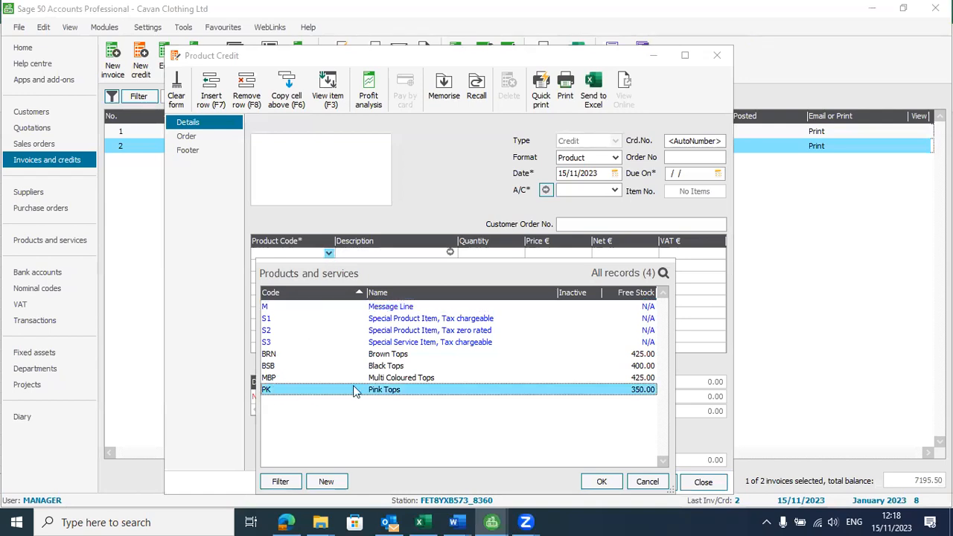
left_click(602, 482)
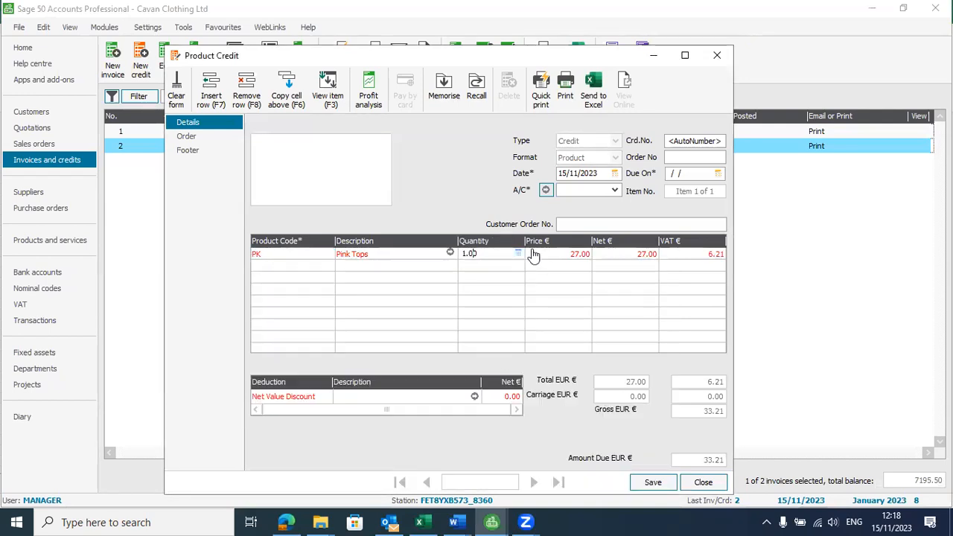
type("5")
left_click(647, 274)
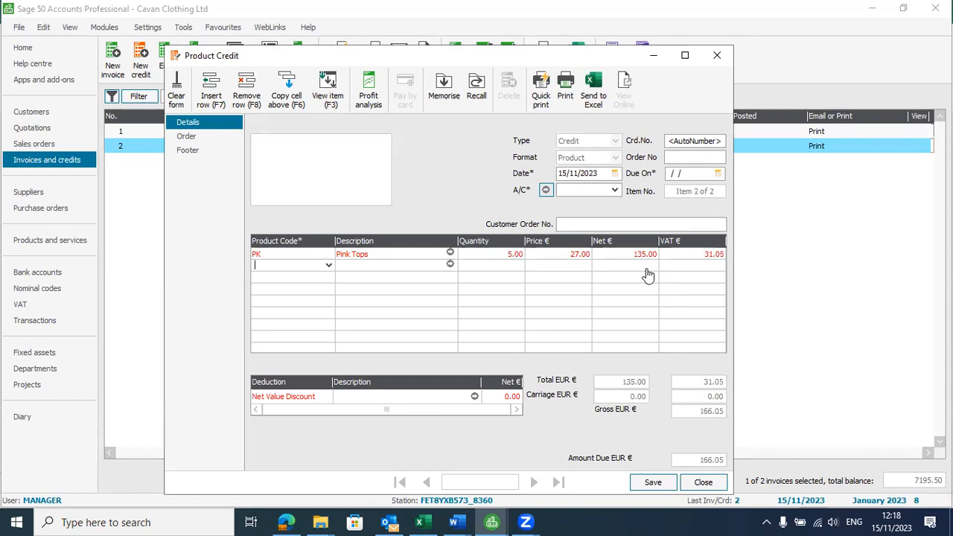
Step: Assign the credit to Donals Stores (DST), then save and close it
left_click(653, 482)
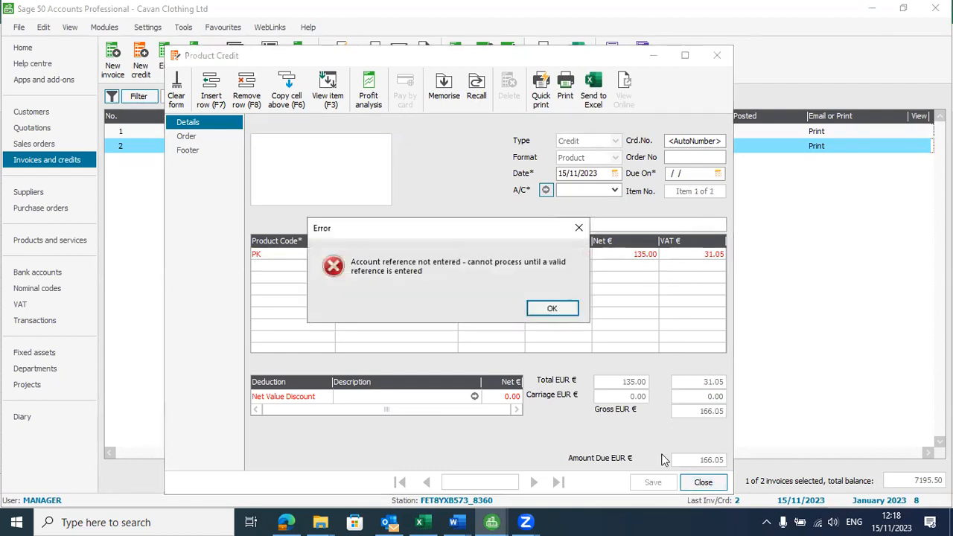
left_click(551, 308)
left_click(615, 190)
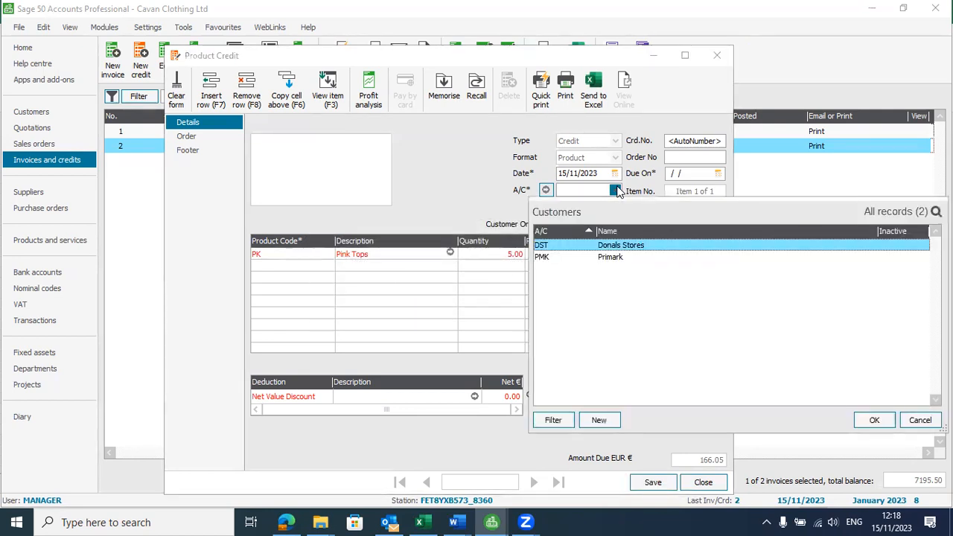
double_click(612, 249)
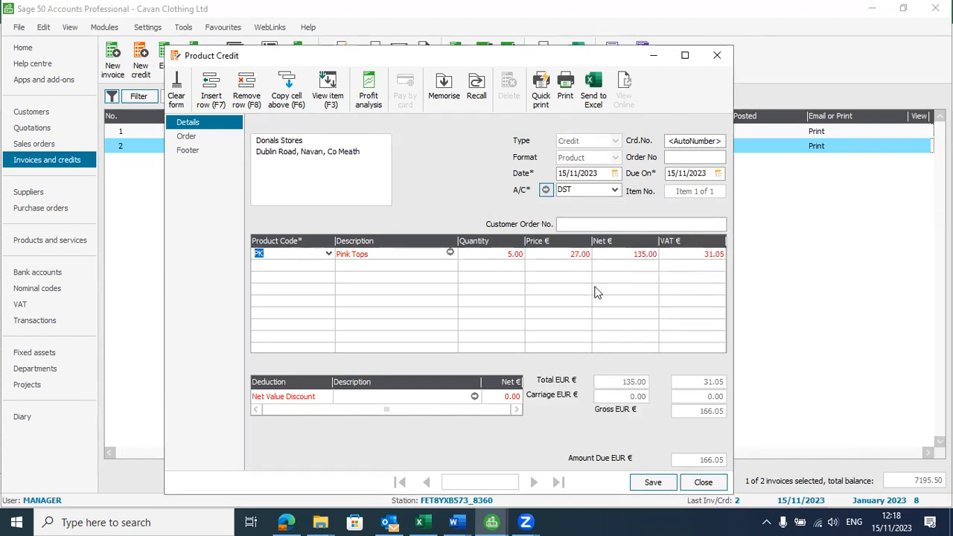
left_click(655, 482)
left_click(702, 482)
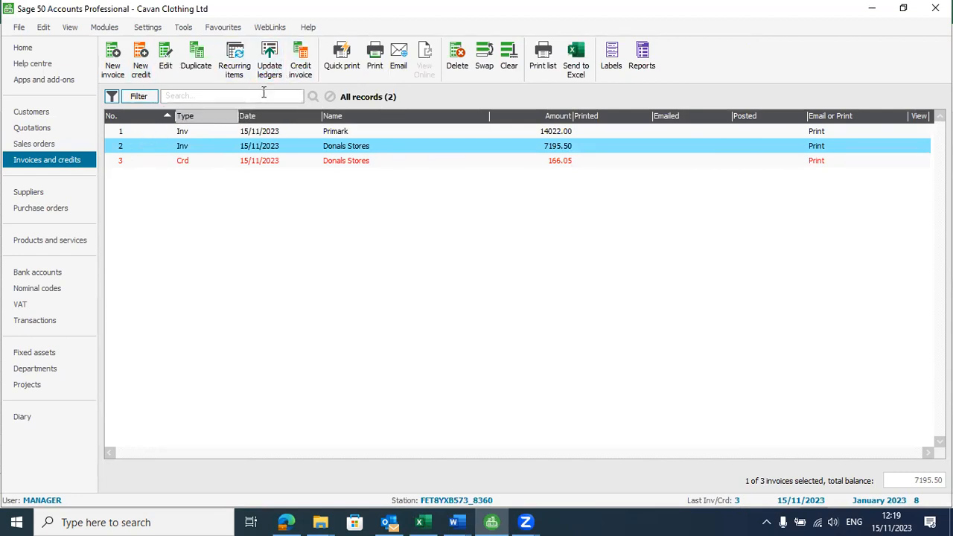
Step: Post the Donals Stores invoice to the ledgers, viewing the Update Ledgers preview report
left_click(270, 69)
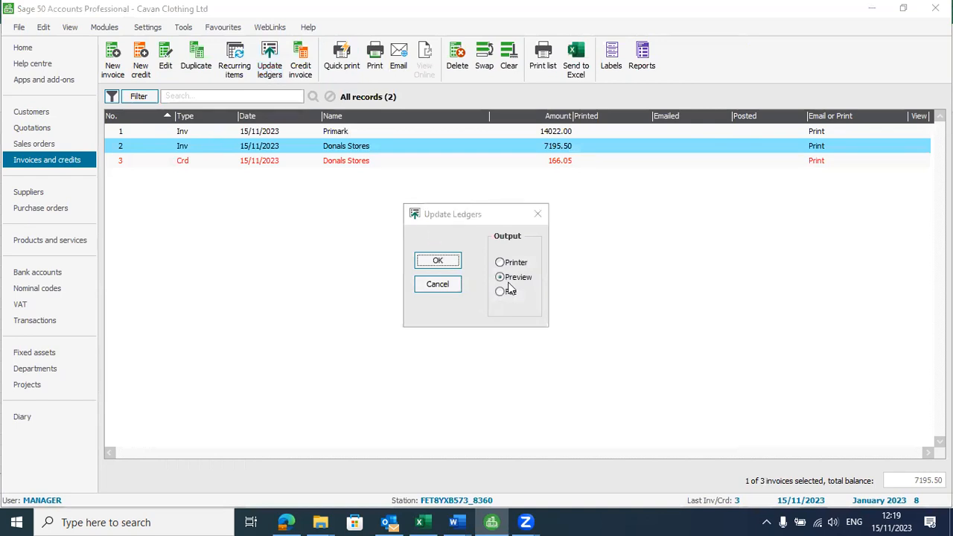
left_click(437, 260)
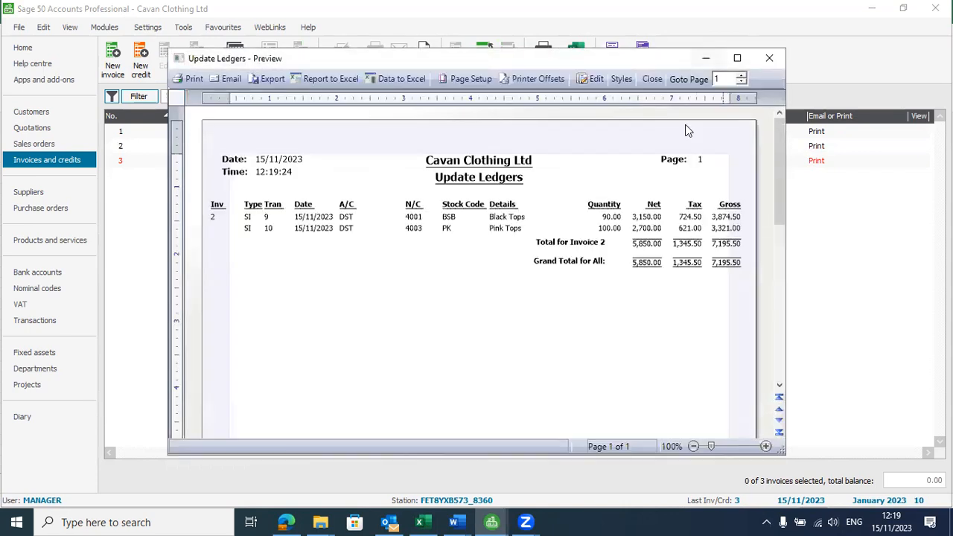
left_click(769, 59)
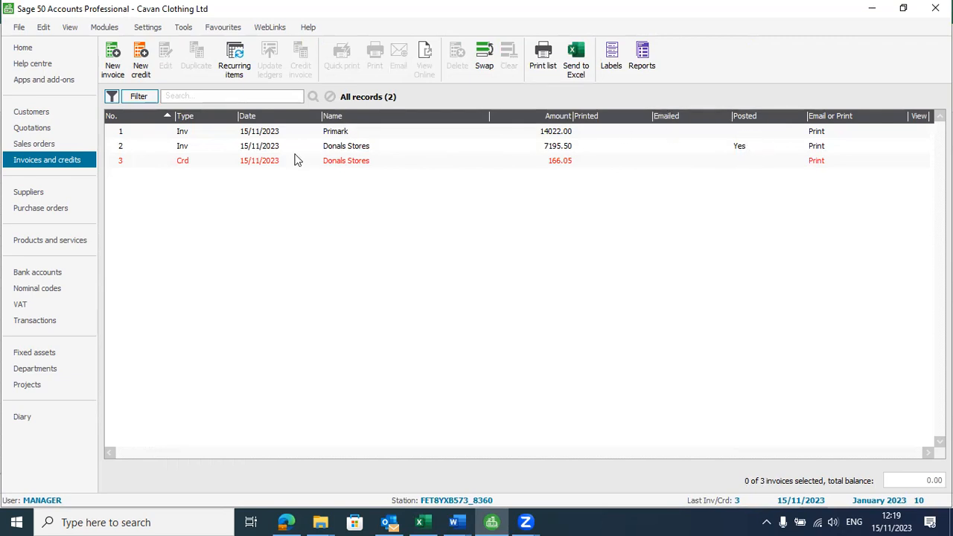
Step: Post the Primark invoice and Donals Stores credit note together, previewing the 13,855.95 gross total
left_click(145, 135)
left_click(148, 162, "ctrl")
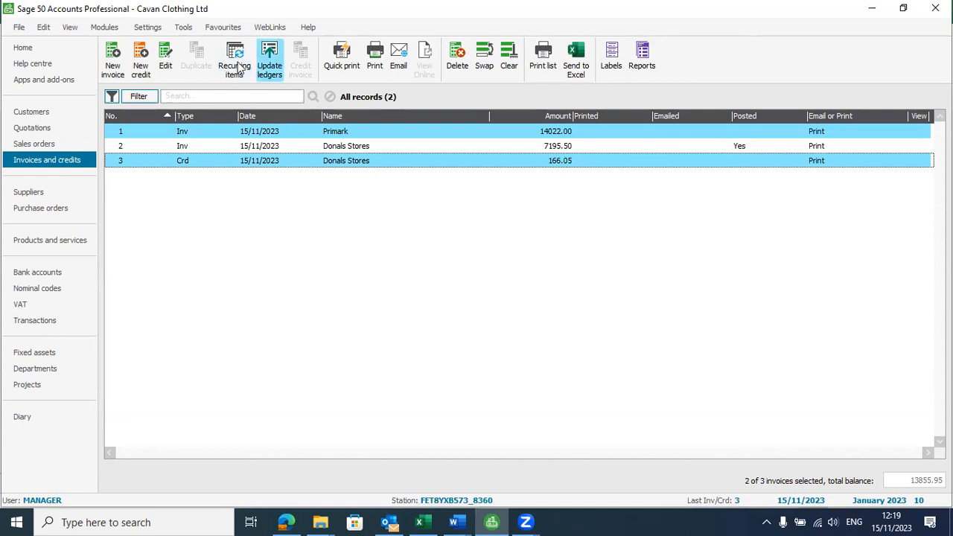
left_click(271, 67)
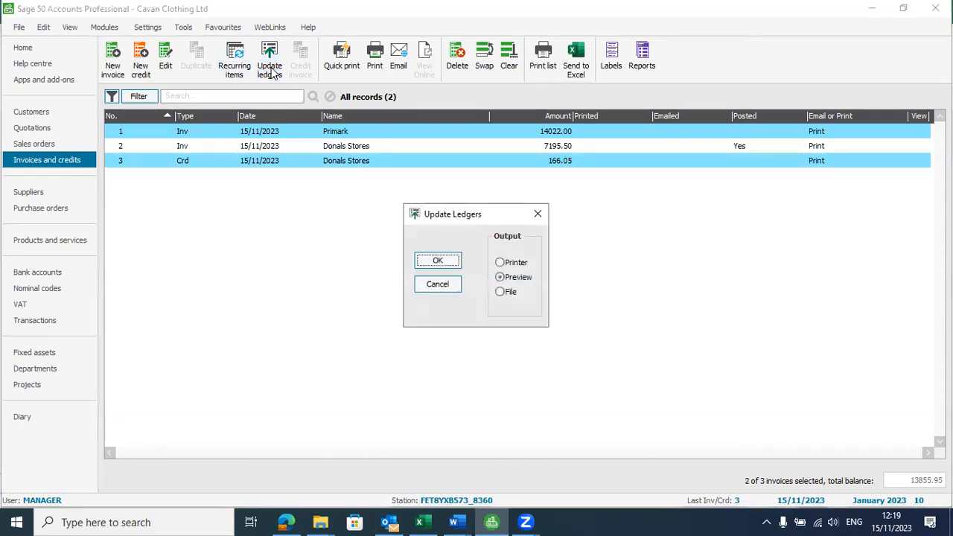
left_click(437, 261)
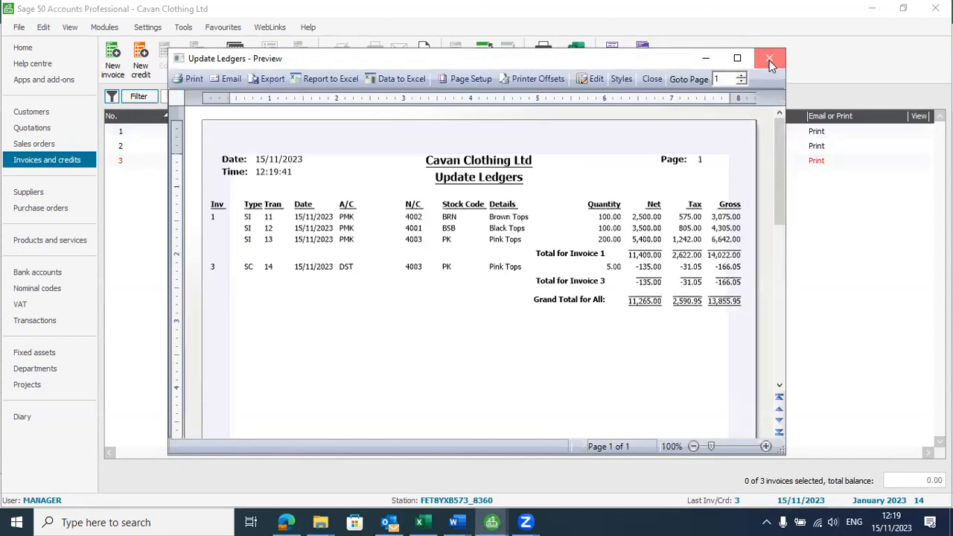
left_click(768, 58)
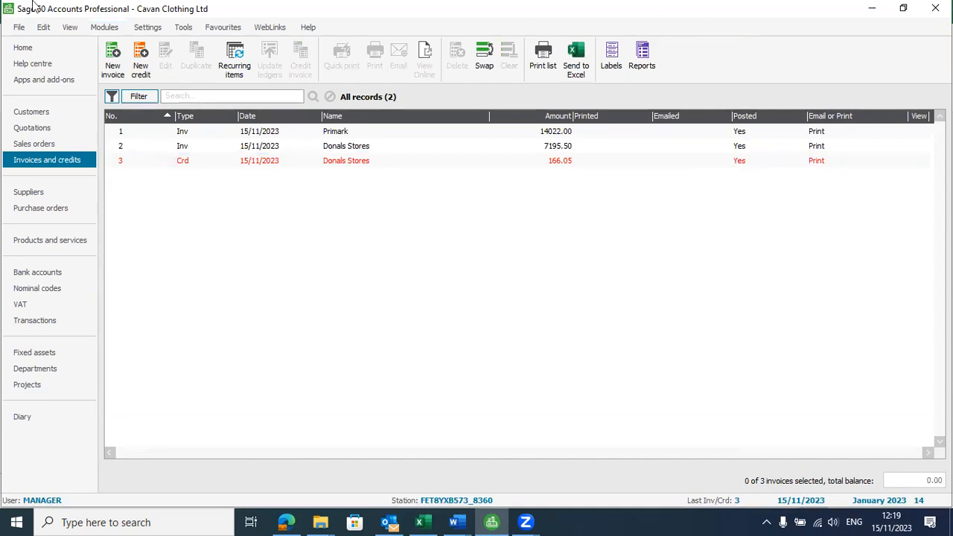
Step: Read the Update Ledger, nominal check and Primark €11,400 + VAT receipt instructions in cells B69–B72
key("alt+Tab")
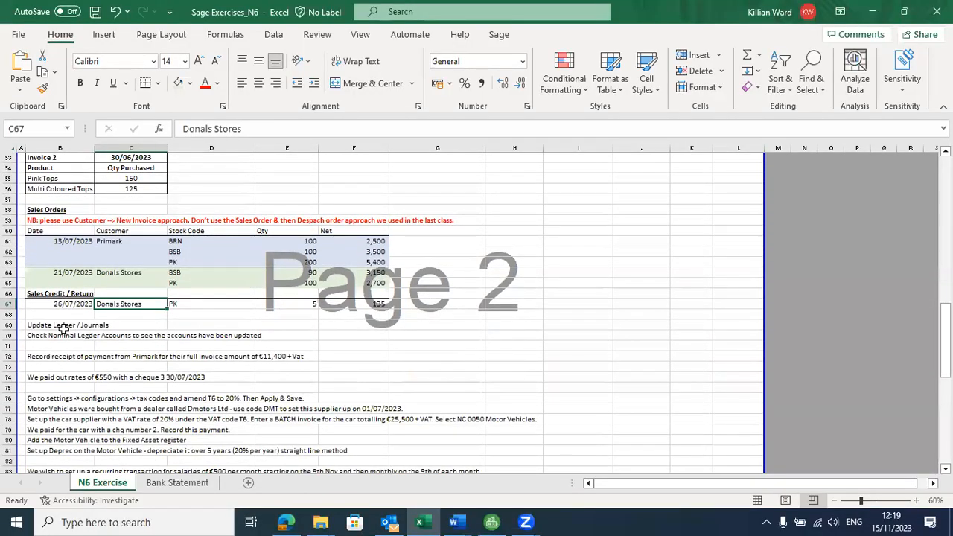
left_click_drag(64, 324, 67, 335)
key("Up")
key("Down")
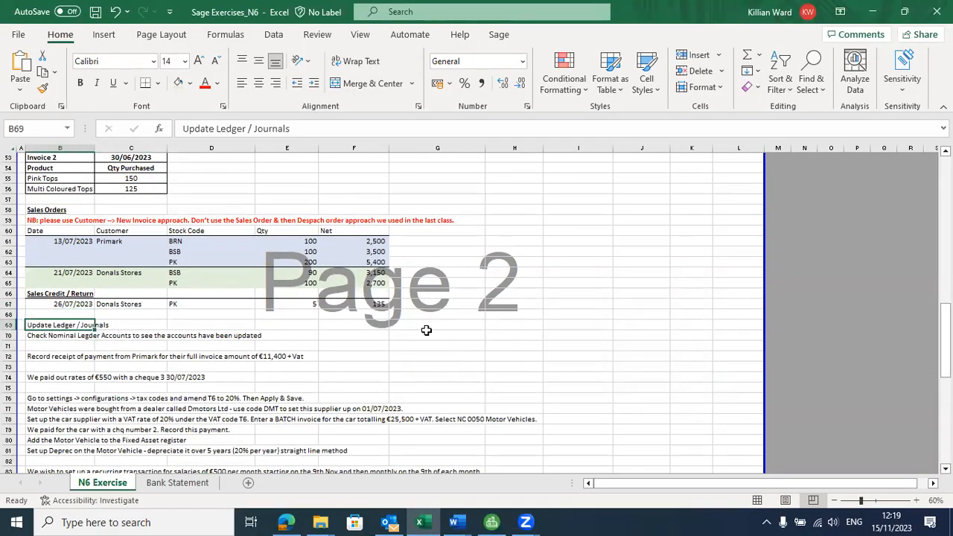
left_click(73, 338)
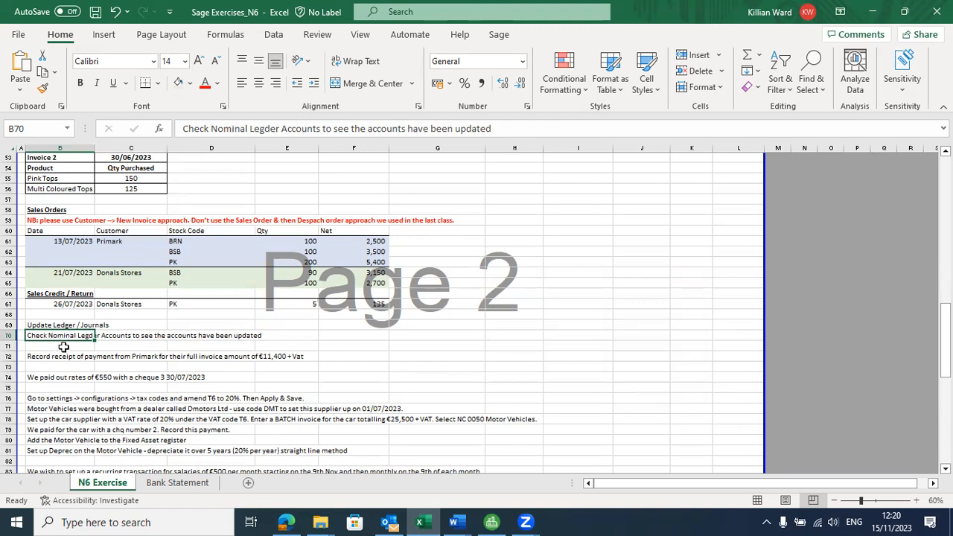
left_click(78, 355)
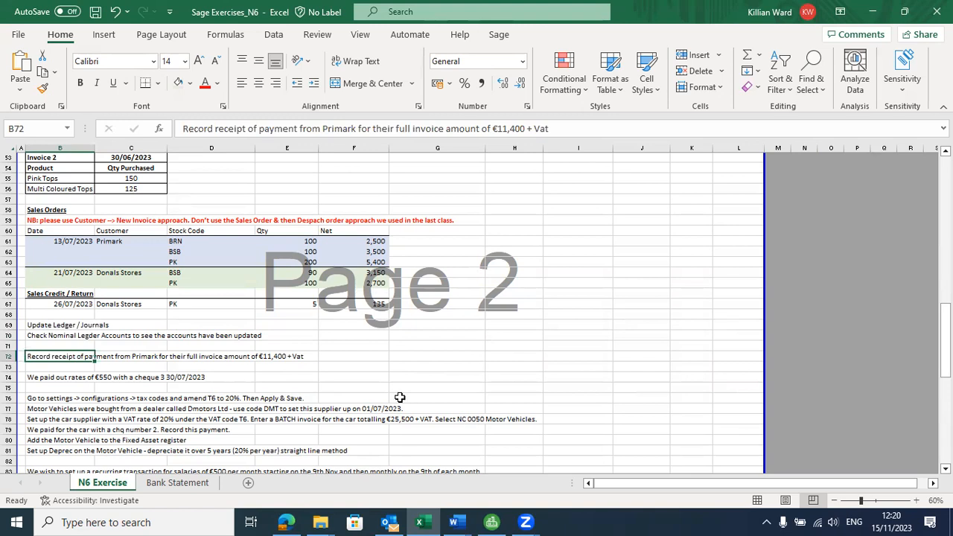
left_click(66, 345)
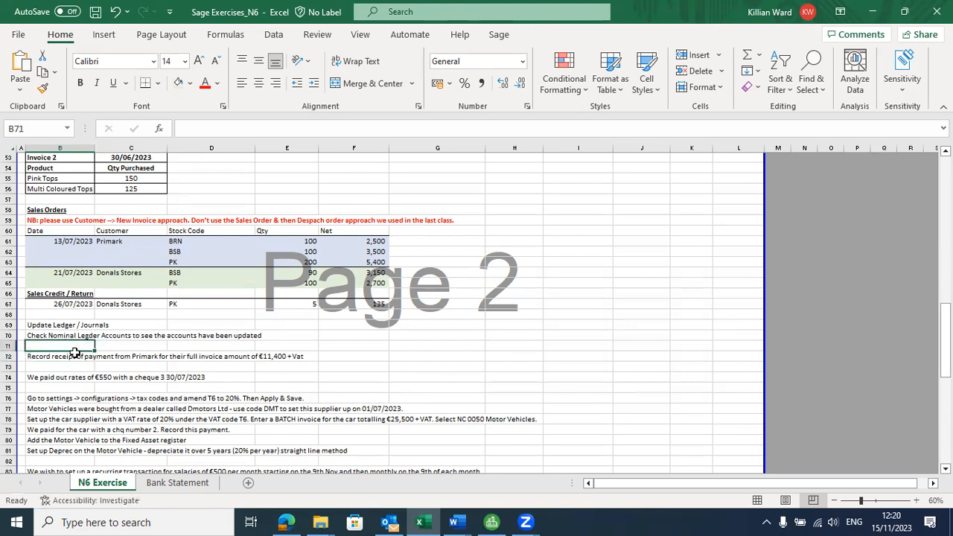
left_click_drag(73, 358, 75, 366)
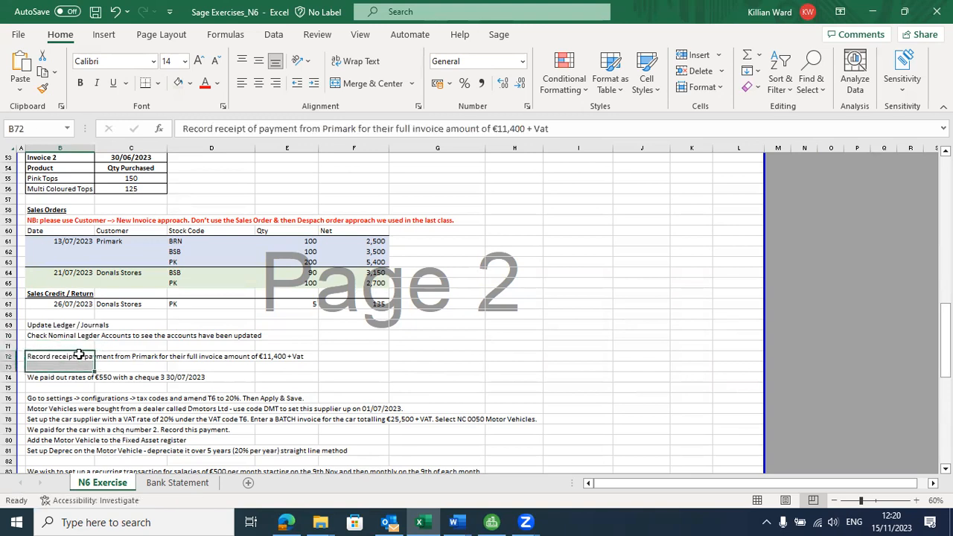
left_click(94, 358)
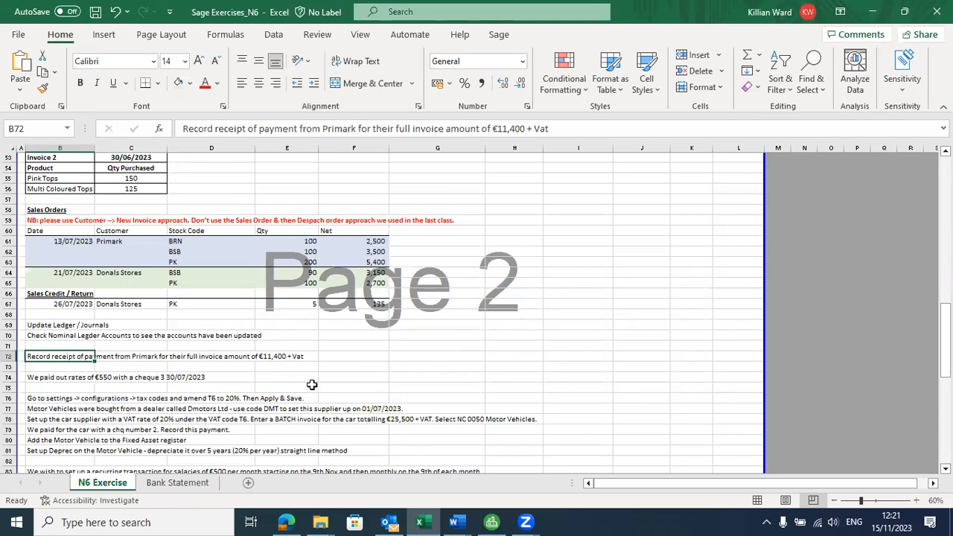
Step: Start a customer receipt from the Customers list and select Primark (PMK) as the payer
key("alt+Tab")
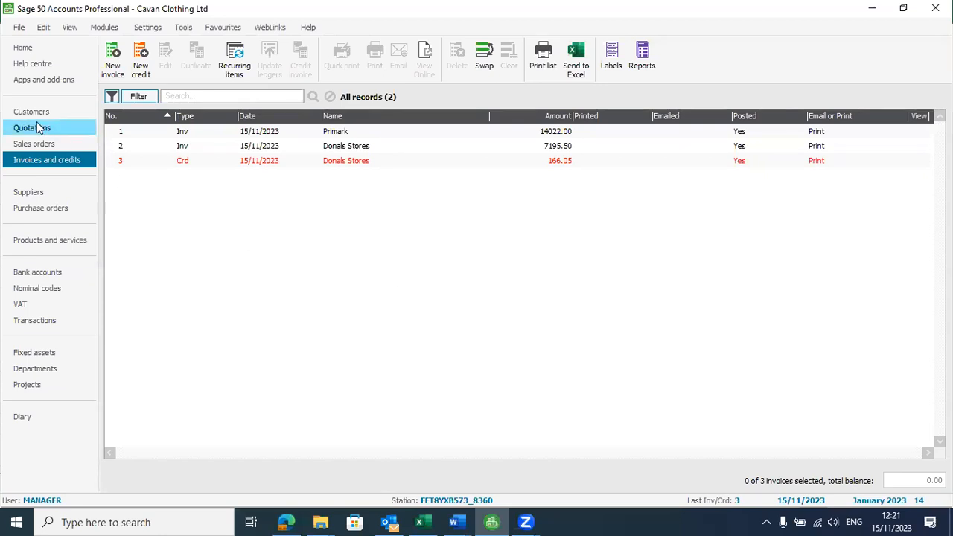
left_click(51, 116)
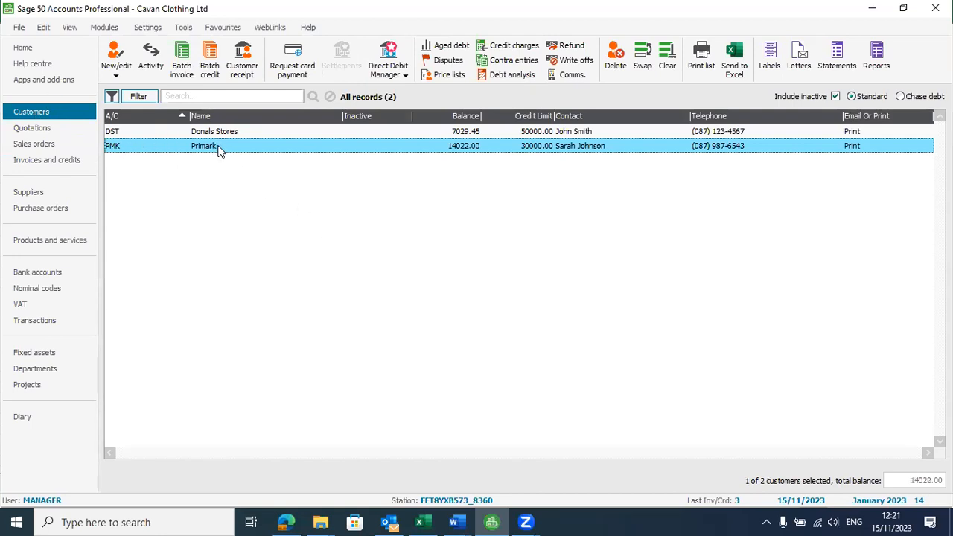
left_click(242, 68)
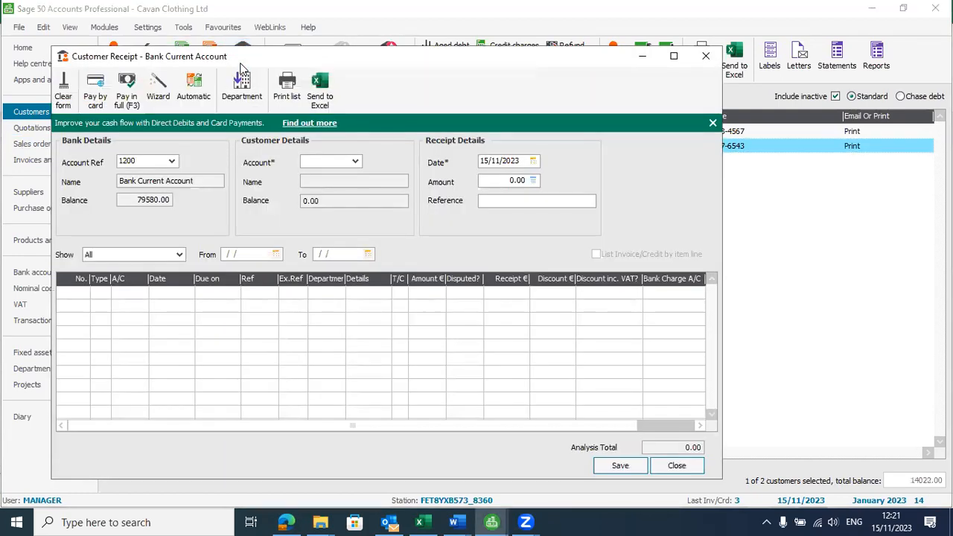
left_click(355, 161)
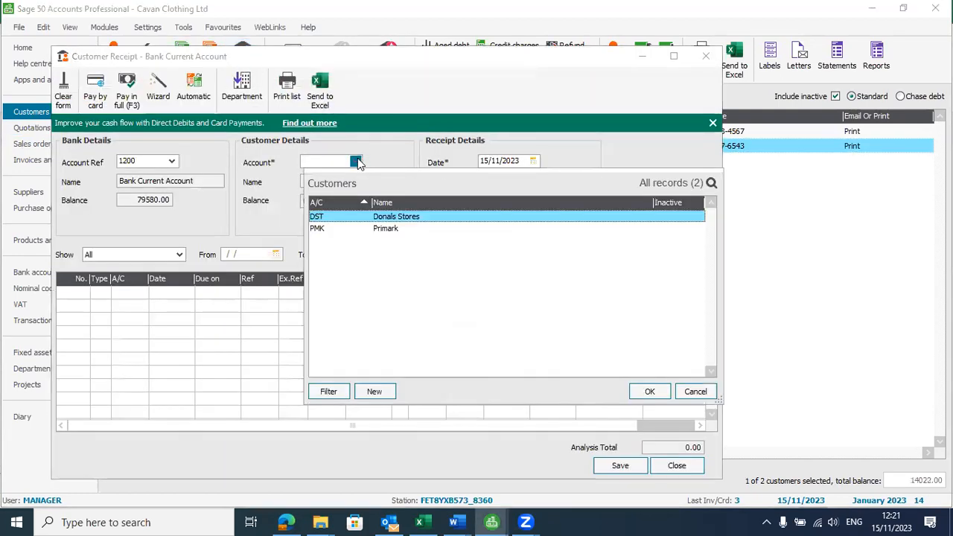
left_click(393, 229)
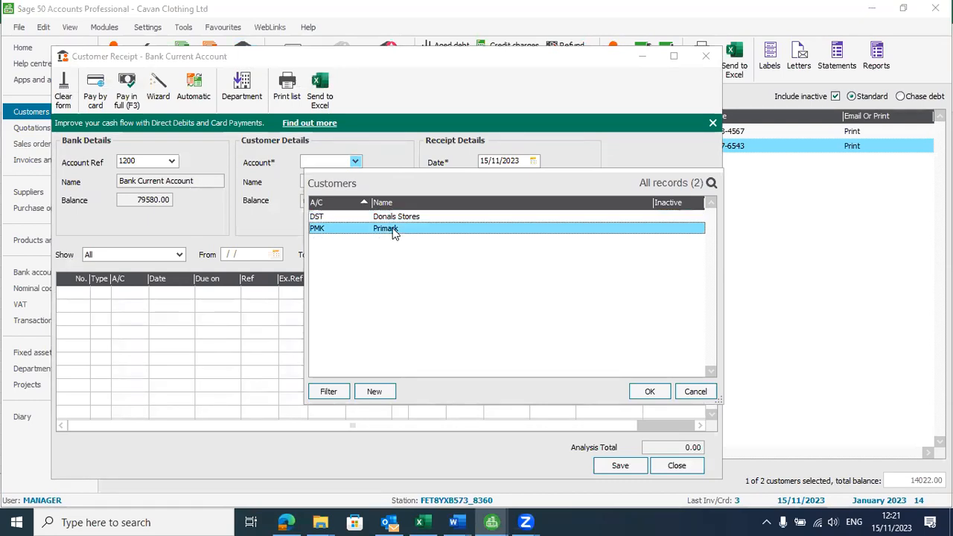
left_click(657, 392)
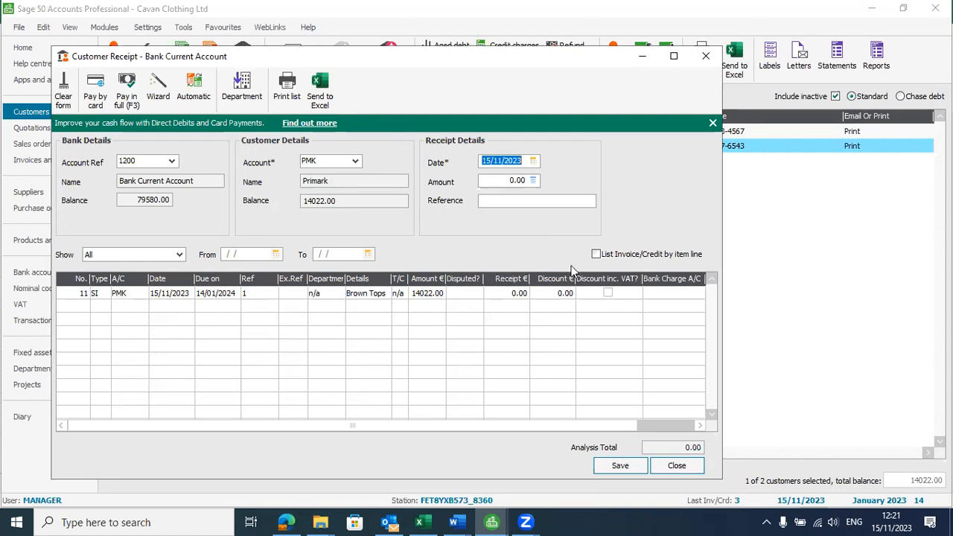
Step: Pay Primark's invoice in full, 14022.00 into the Bank Current Account, and save the receipt
left_click(509, 294)
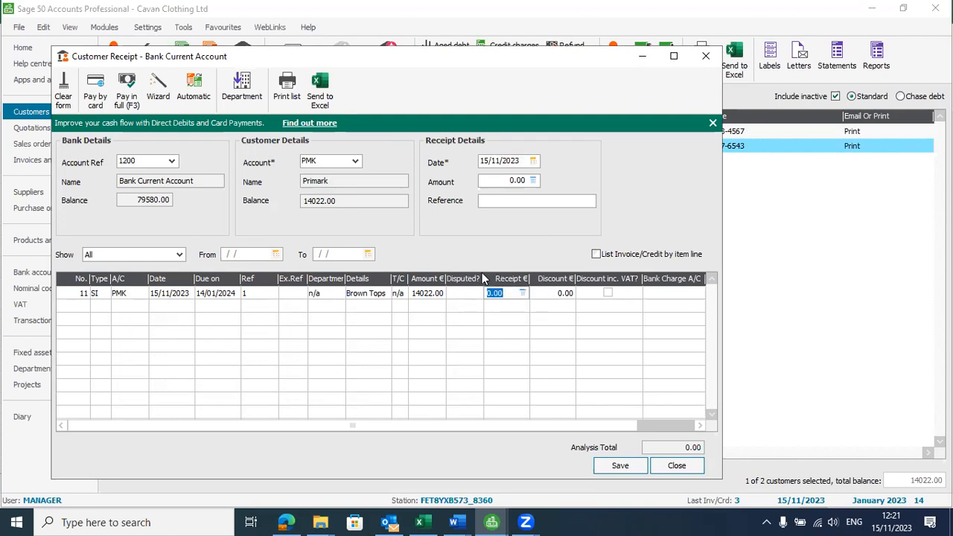
left_click(131, 103)
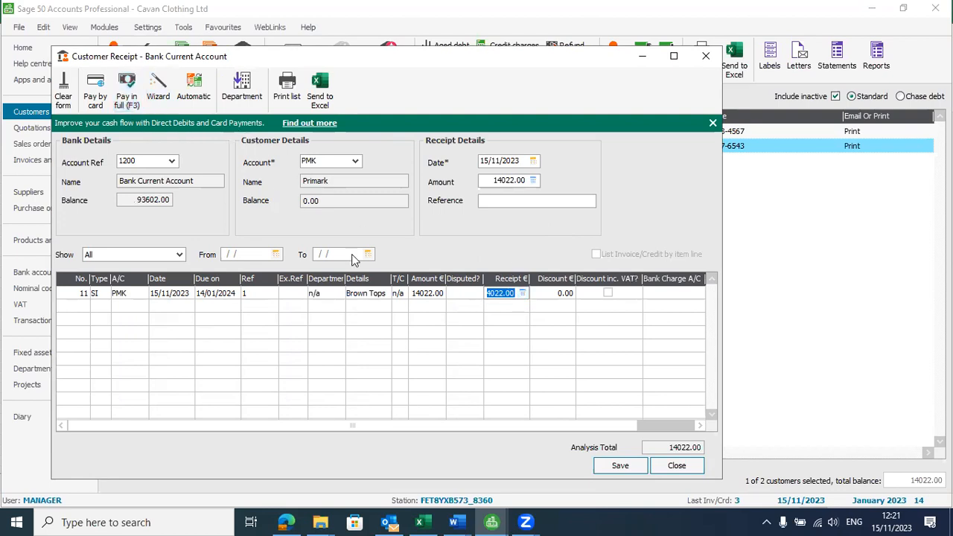
left_click(510, 294)
key("Home")
left_click(620, 466)
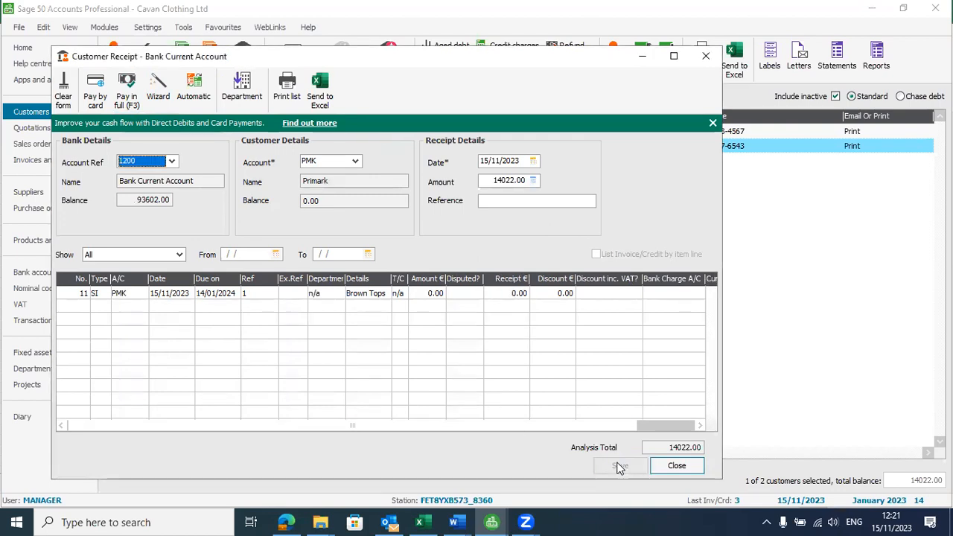
left_click(675, 466)
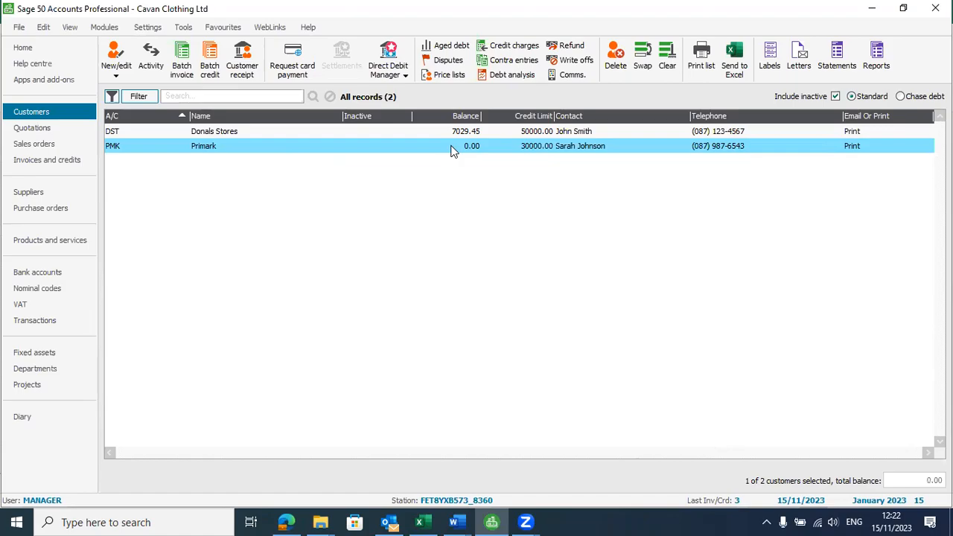
key("alt+Tab")
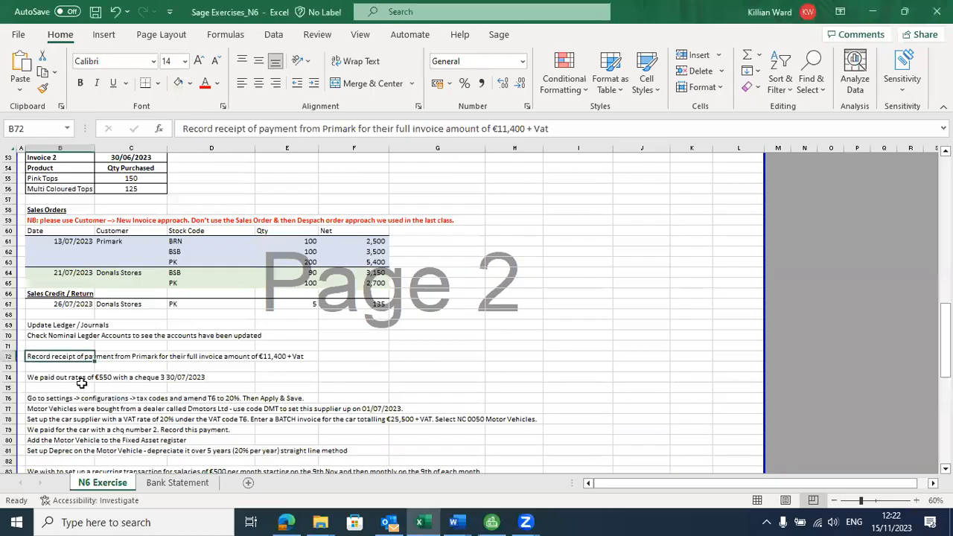
left_click(79, 378)
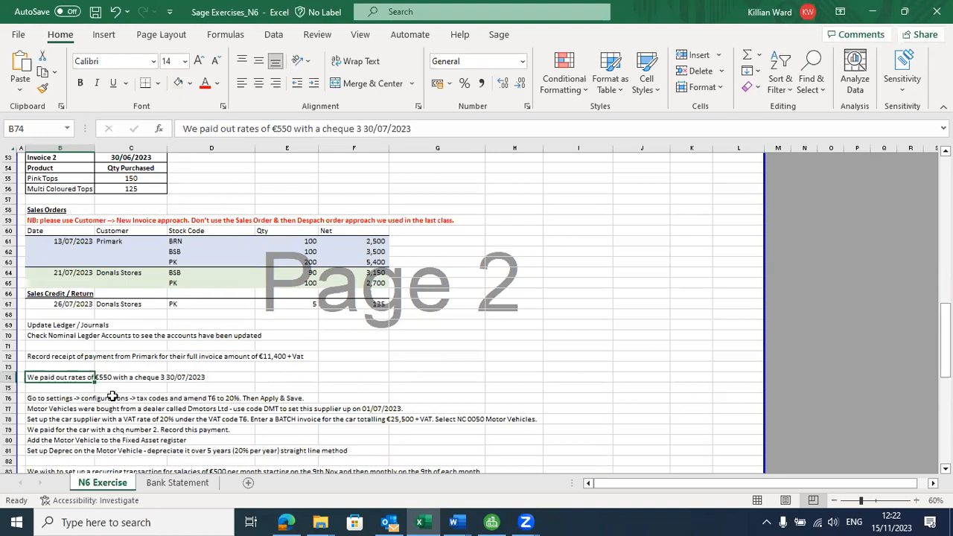
left_click(62, 368)
left_click(66, 380)
key("alt+Tab")
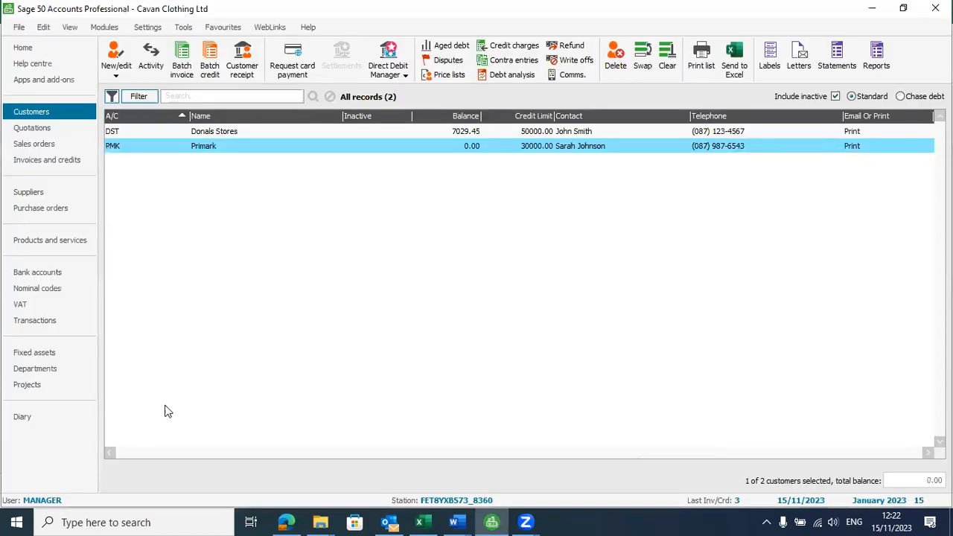
Step: Begin a new journal titled Rates with 1200 Bank Current Account on the first line
left_click(60, 274)
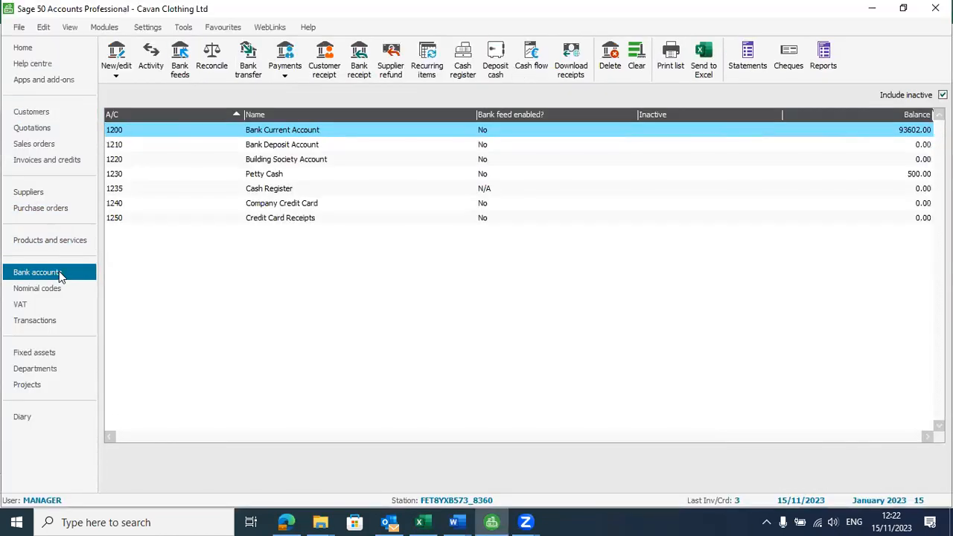
left_click(48, 290)
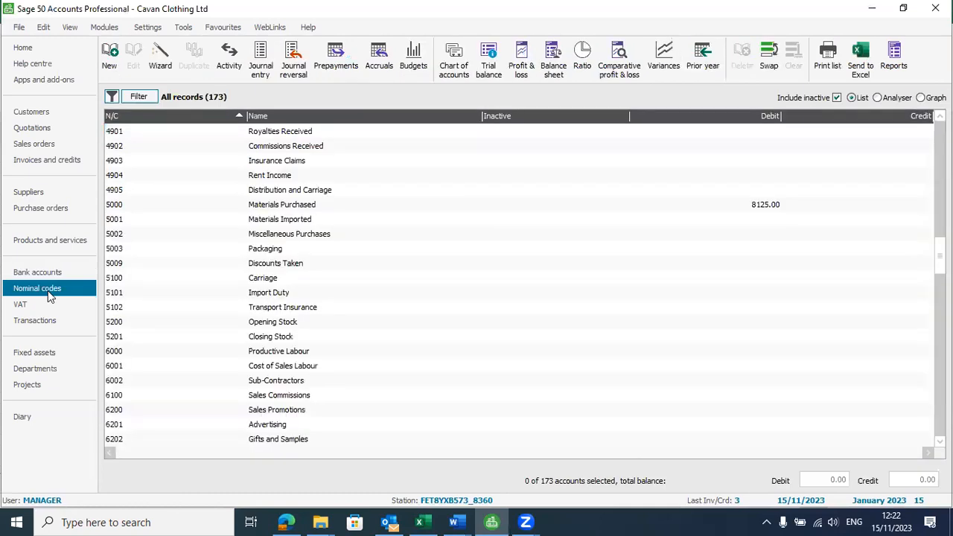
left_click(260, 72)
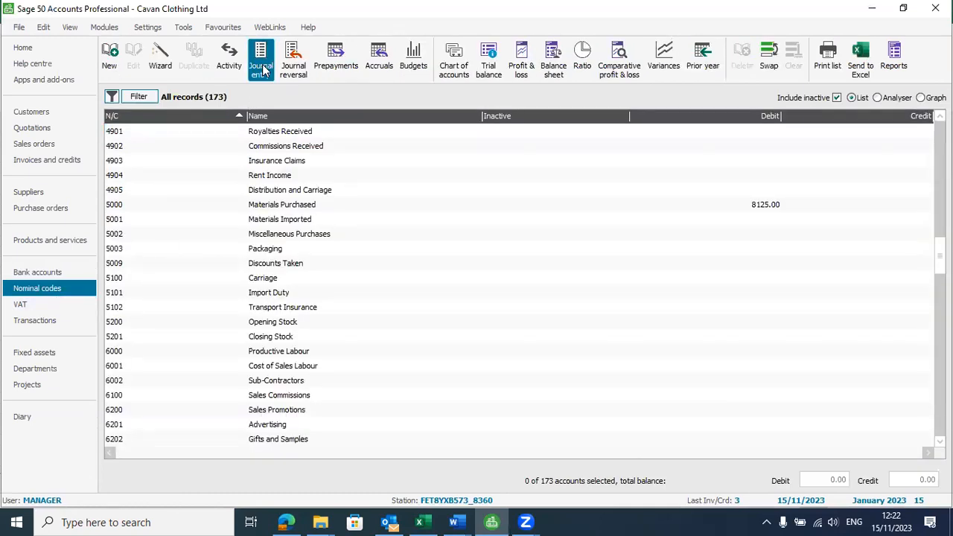
type("Rates")
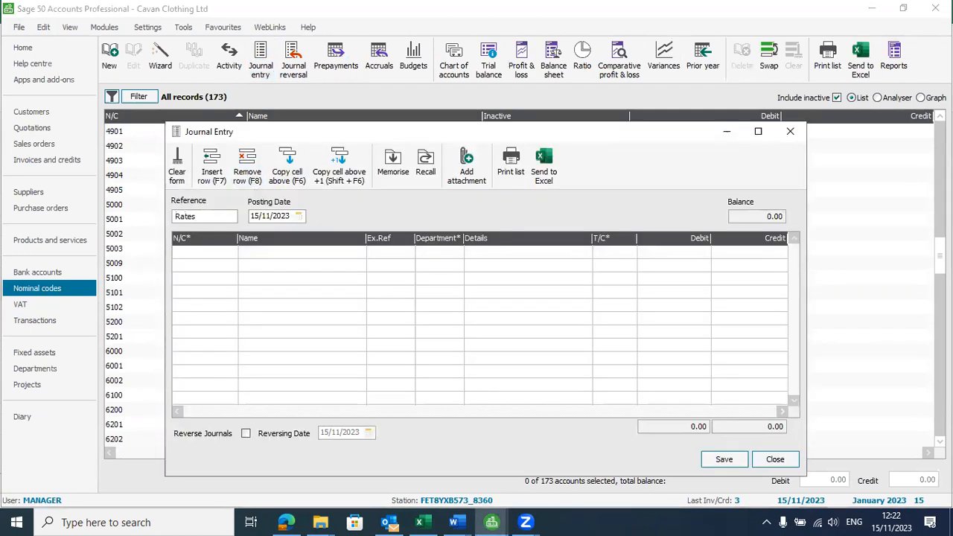
left_click(223, 253)
left_click(232, 256)
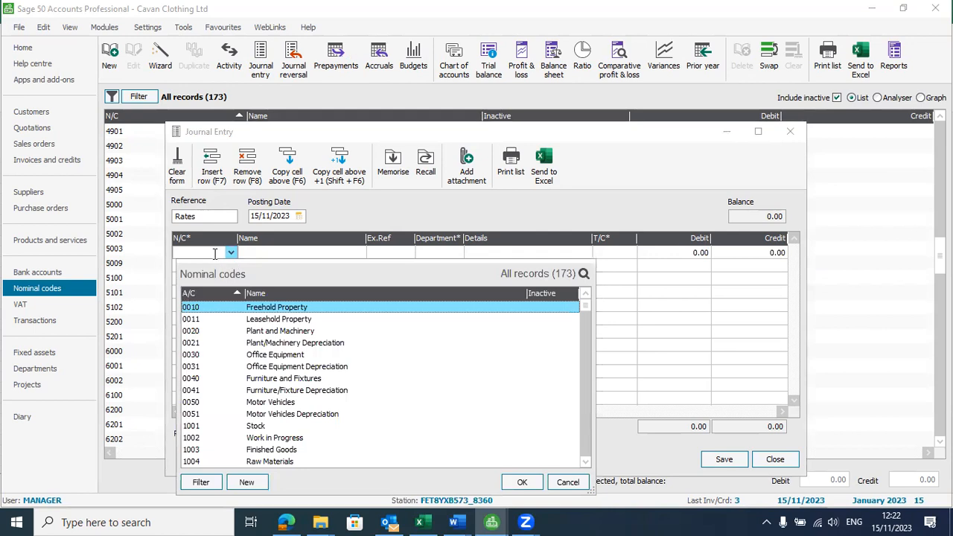
type("1200")
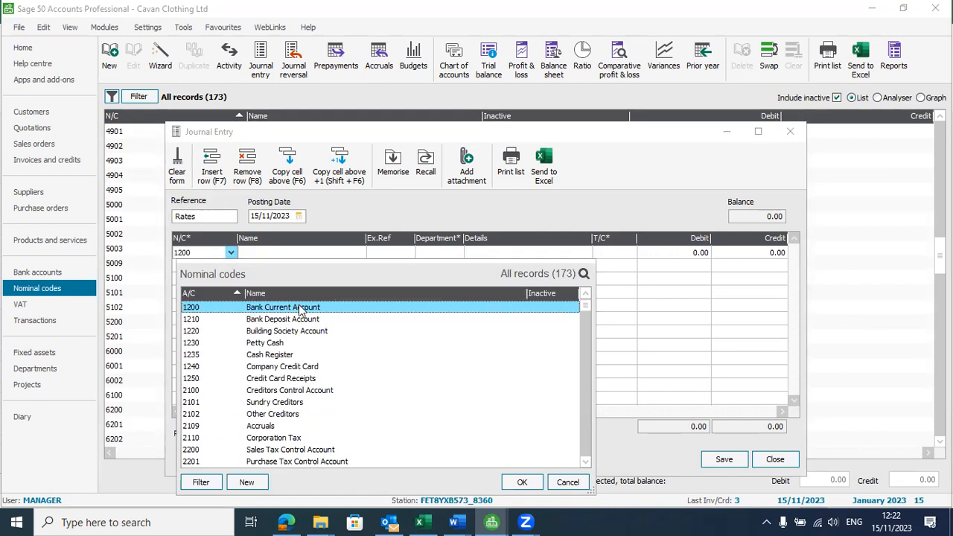
double_click(302, 308)
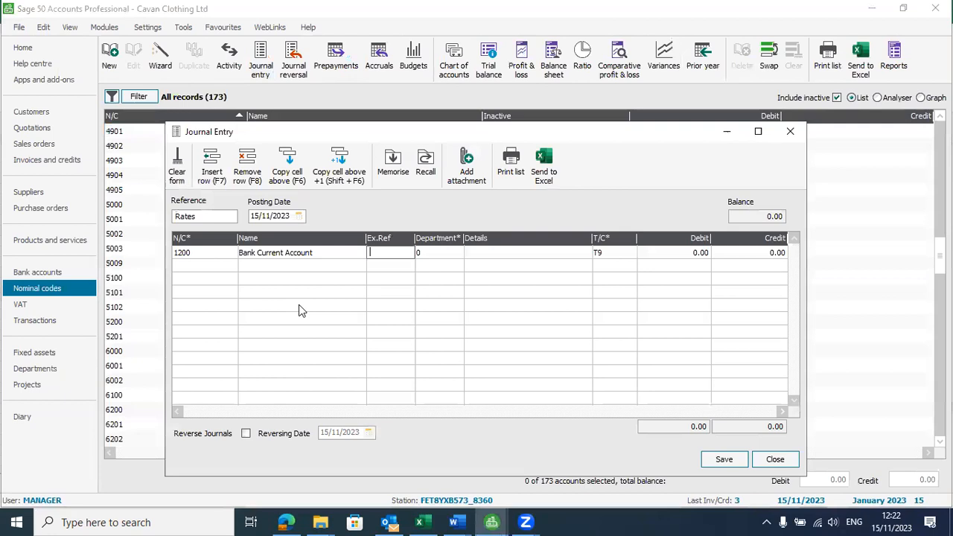
Step: Give the bank line reference Chq 1, details Rates and a 550 credit
type("Rates")
key("Tab")
key("Tab")
type("cates")
left_click(400, 254)
type("Chq 1")
key("Tab")
key("Tab")
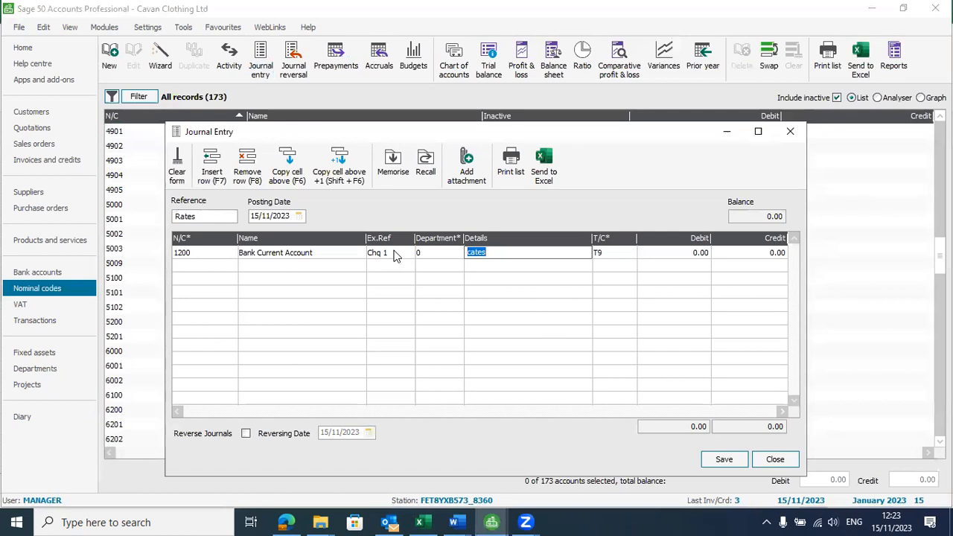
type("Rates")
key("Tab")
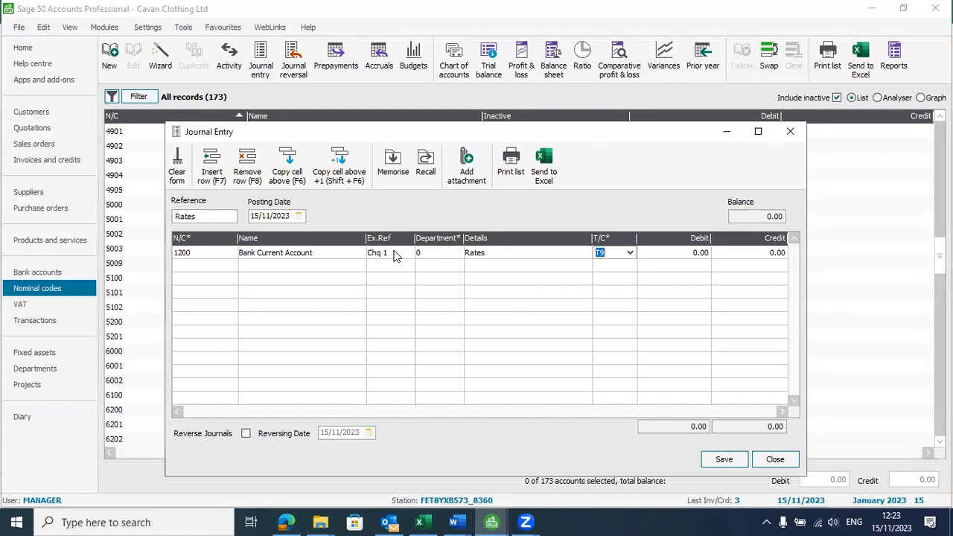
key("Tab")
key("Tab")
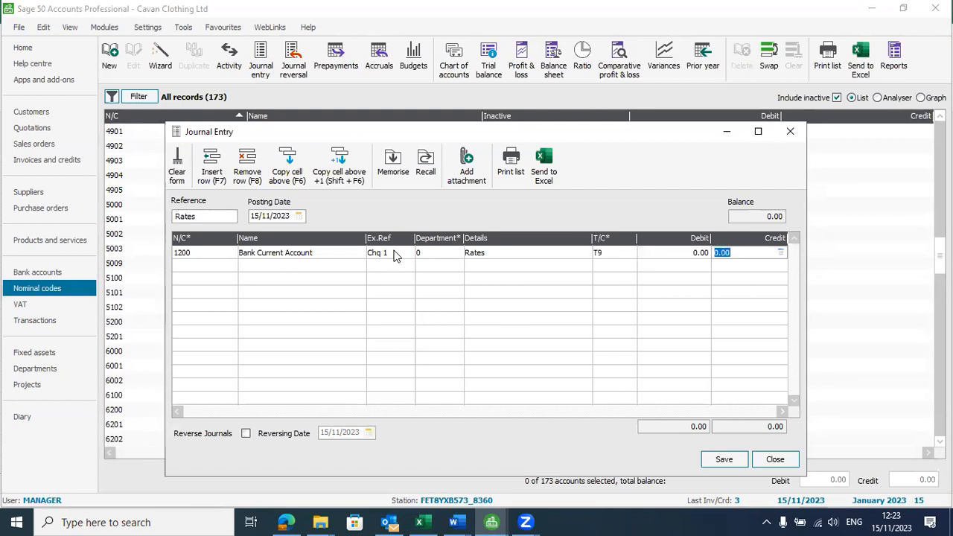
type("550")
key("Tab")
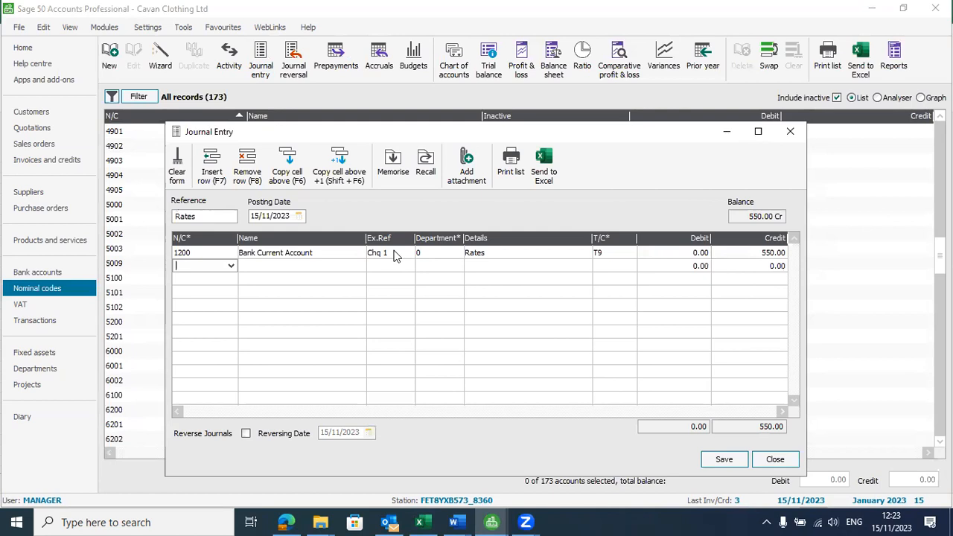
left_click(231, 267)
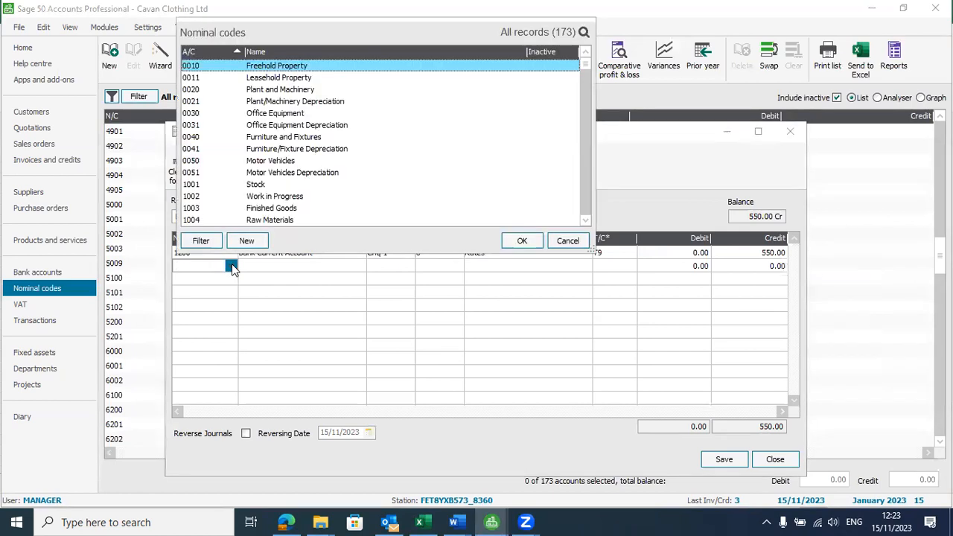
key("alt+Tab")
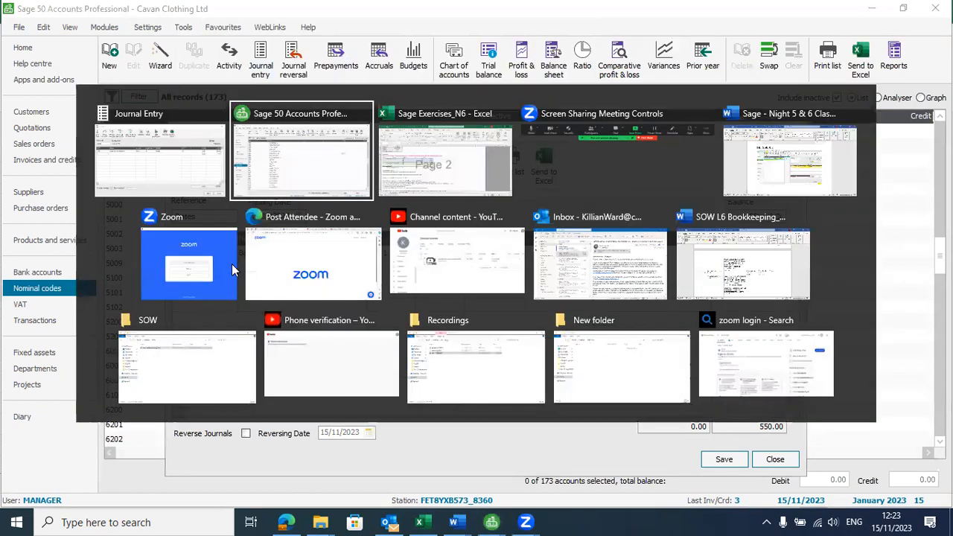
Step: Check the Word notes' code ranges (7000–7999 General Expenses), then start the second line's code with 7
key("Tab")
key("Tab")
key("Tab")
key("Tab")
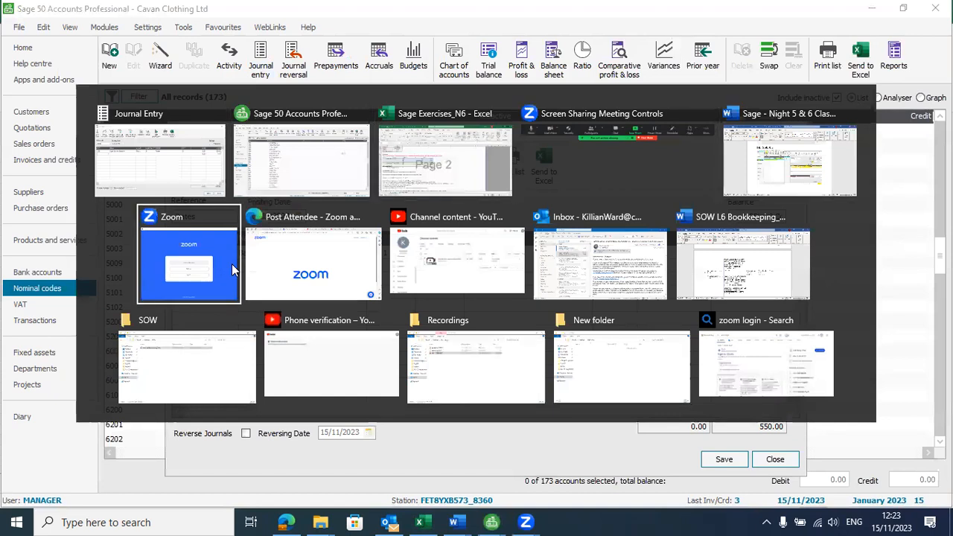
key("alt+shift+Tab")
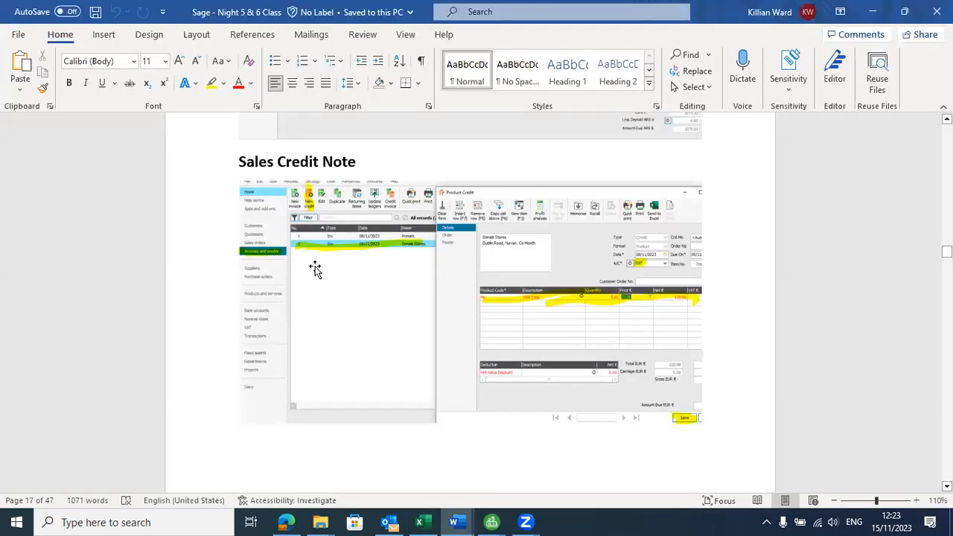
left_click_drag(947, 252, 946, 477)
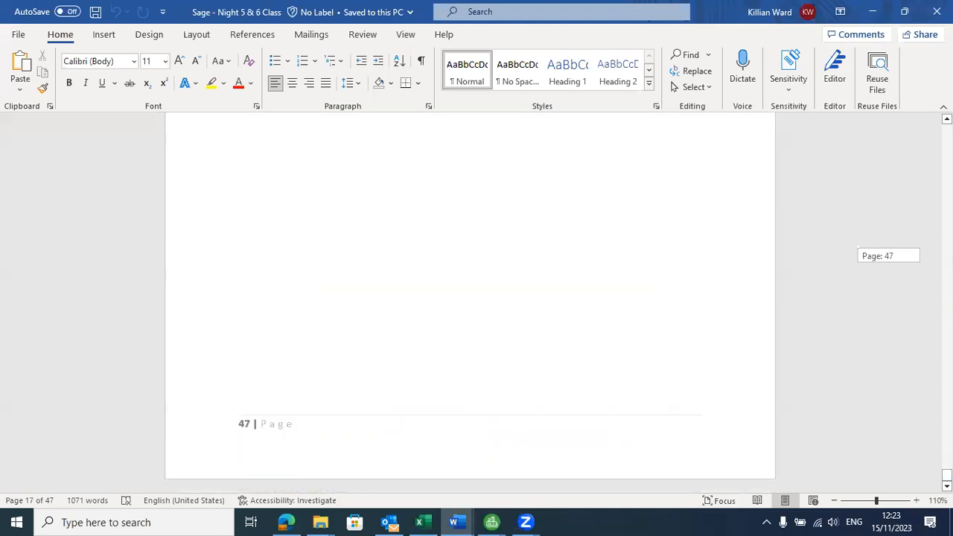
scroll(620, 365, "up", 2)
scroll(620, 364, "up", 5)
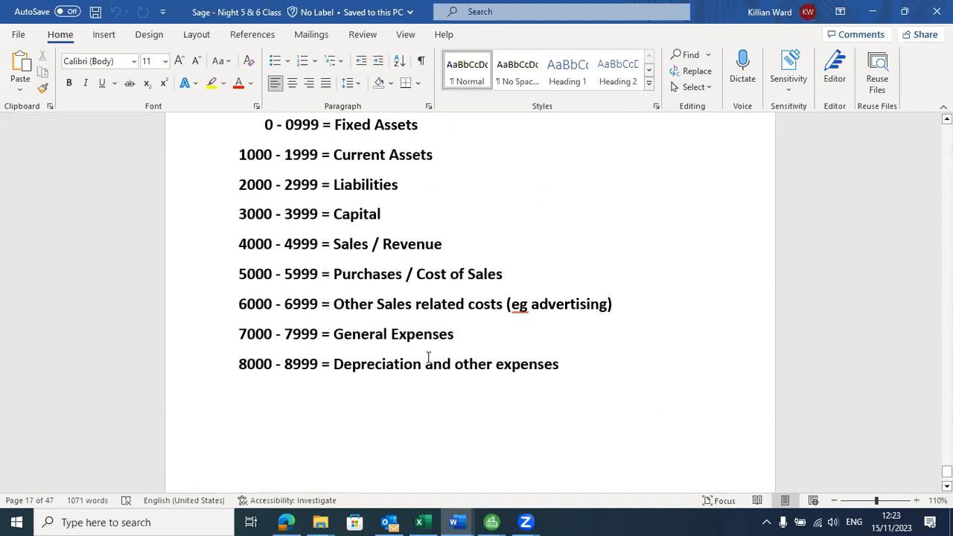
scroll(428, 356, "up", 1)
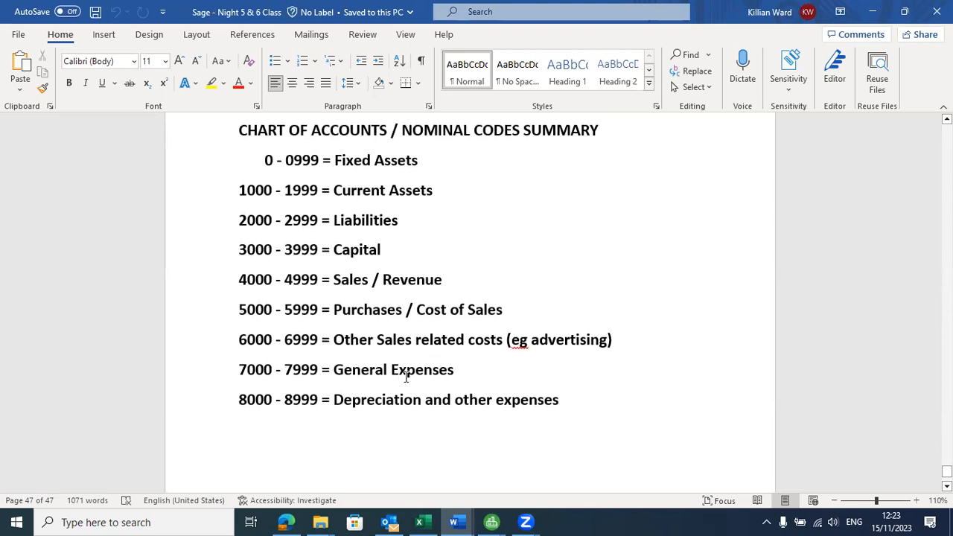
key("alt+Tab")
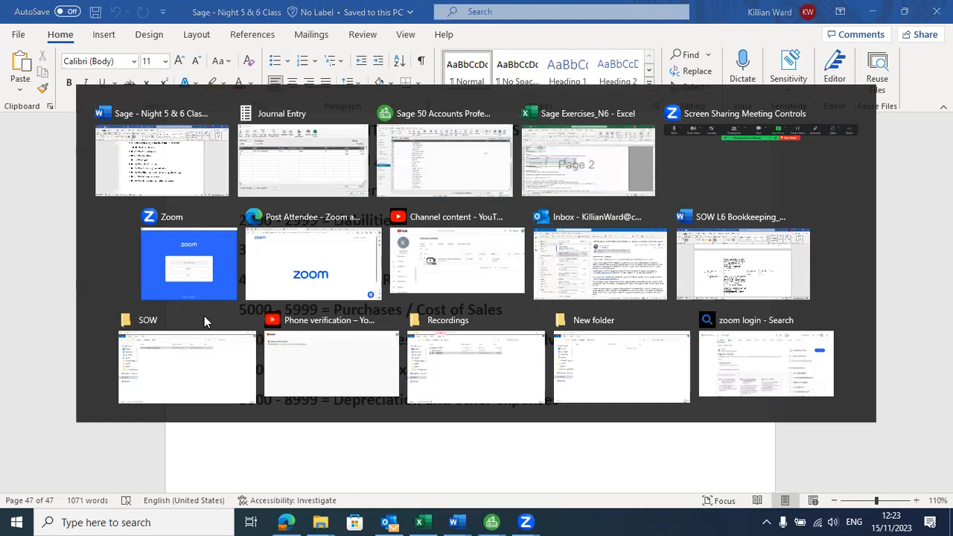
type("7000")
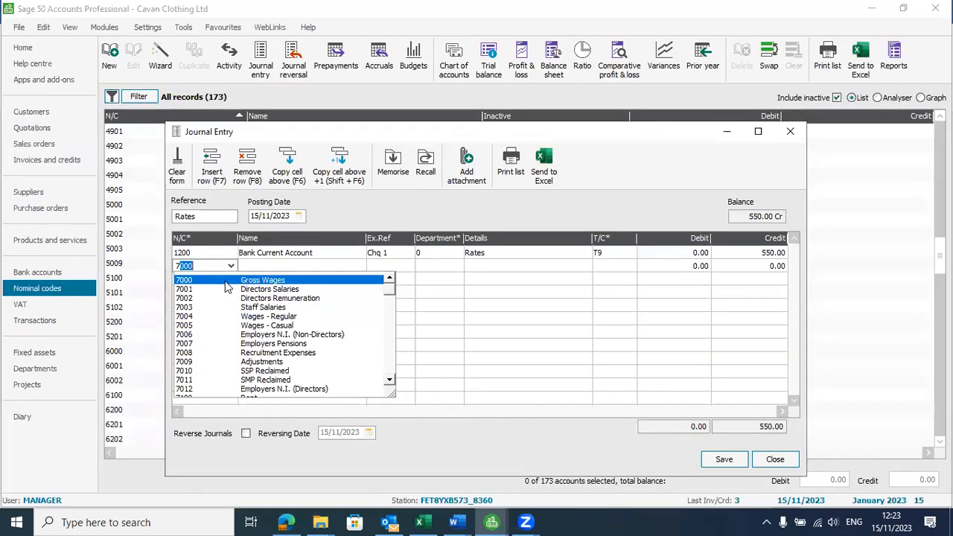
Step: Debit 550 to 7103 General Rates with reference Chq 1 and details Rates, balancing the journal at 0.00
left_click_drag(391, 380, 391, 382)
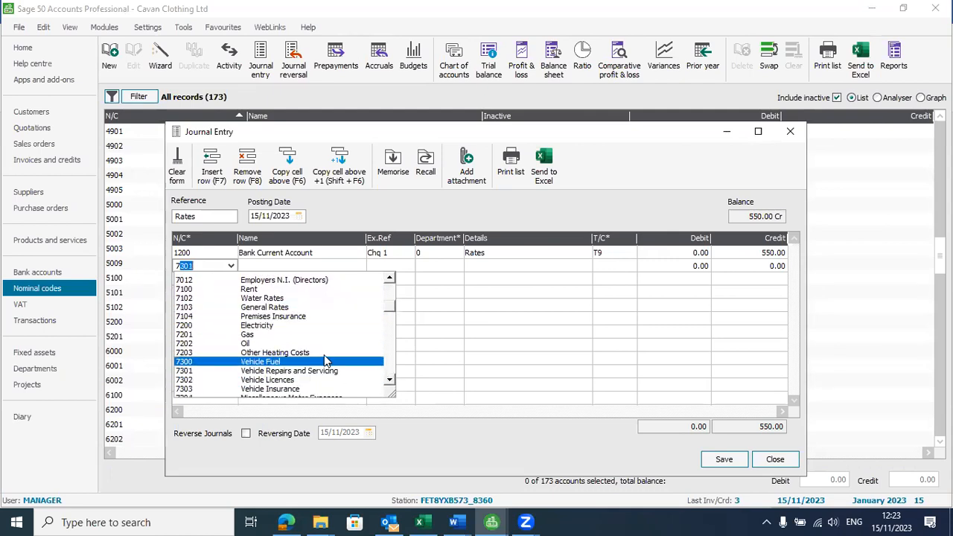
left_click(272, 308)
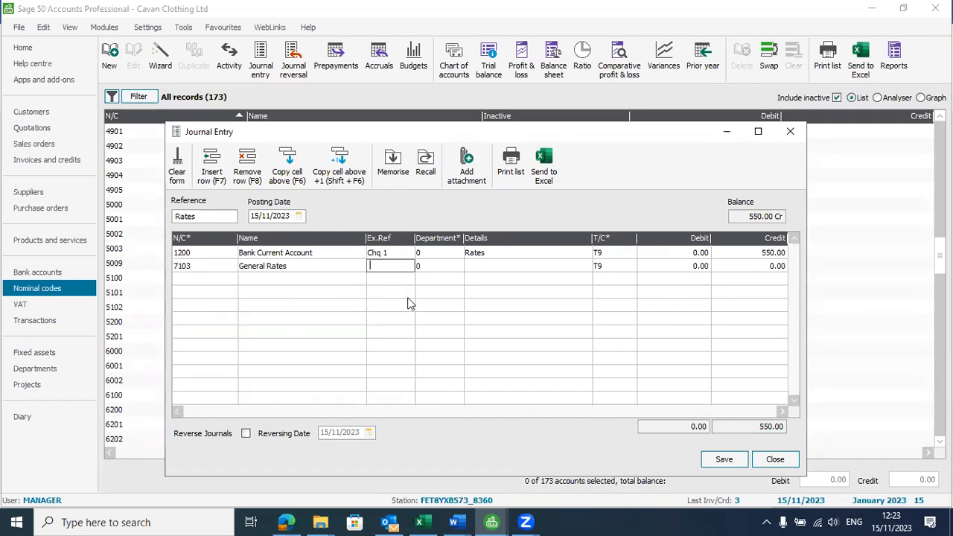
type("Chq 1")
key("Tab")
key("Tab")
type("Rates")
key("Tab")
key("Tab")
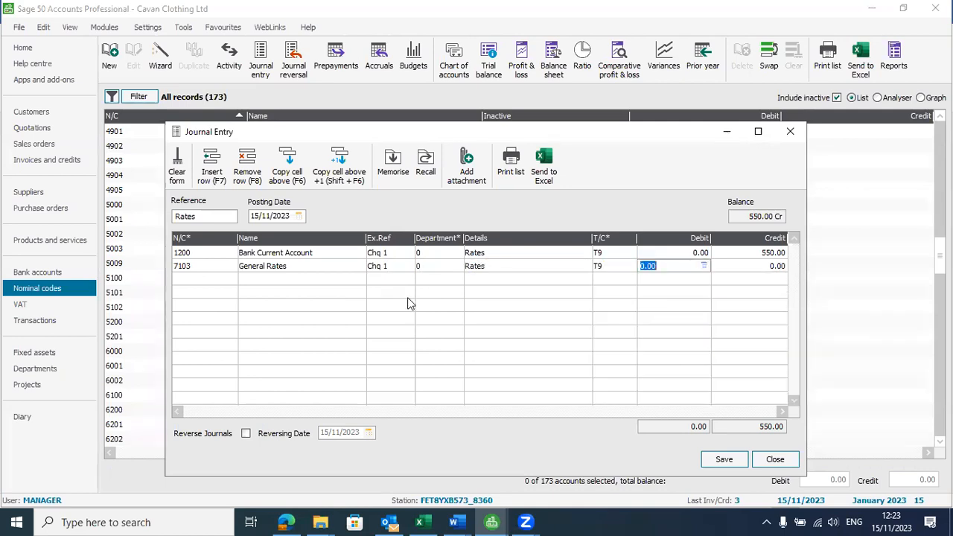
type("550")
key("Tab")
key("Tab")
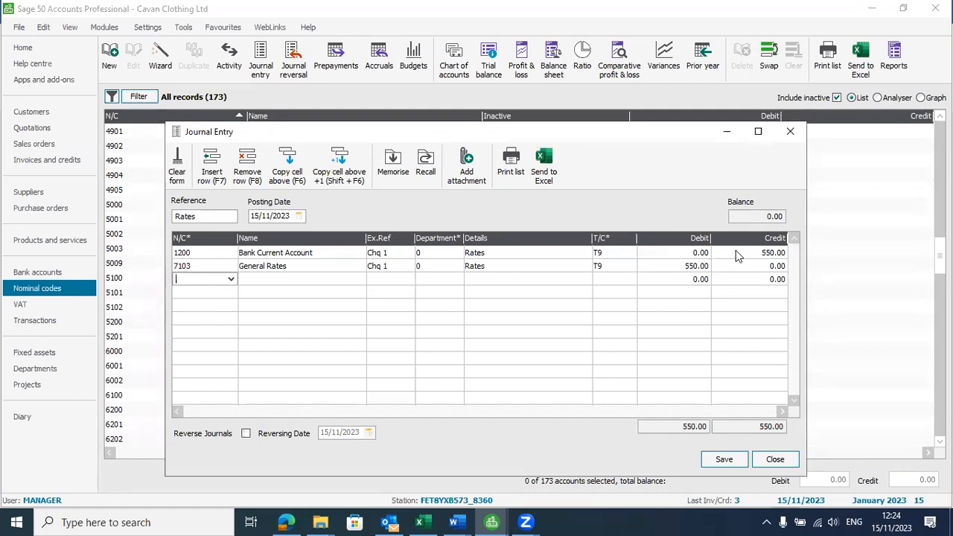
Step: Save the Rates journal and scroll the nominal codes to 7103 General Rates showing 550.00 debit
left_click(726, 461)
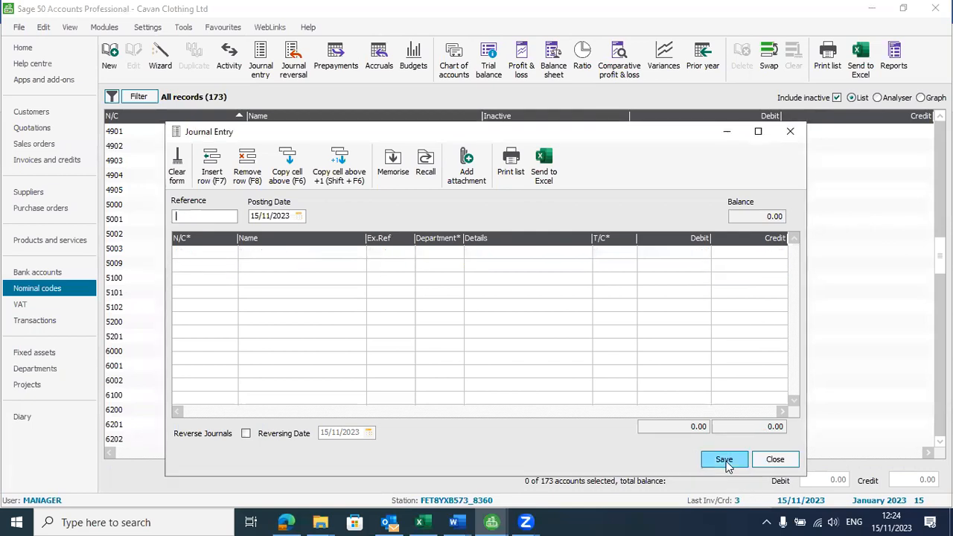
left_click(776, 461)
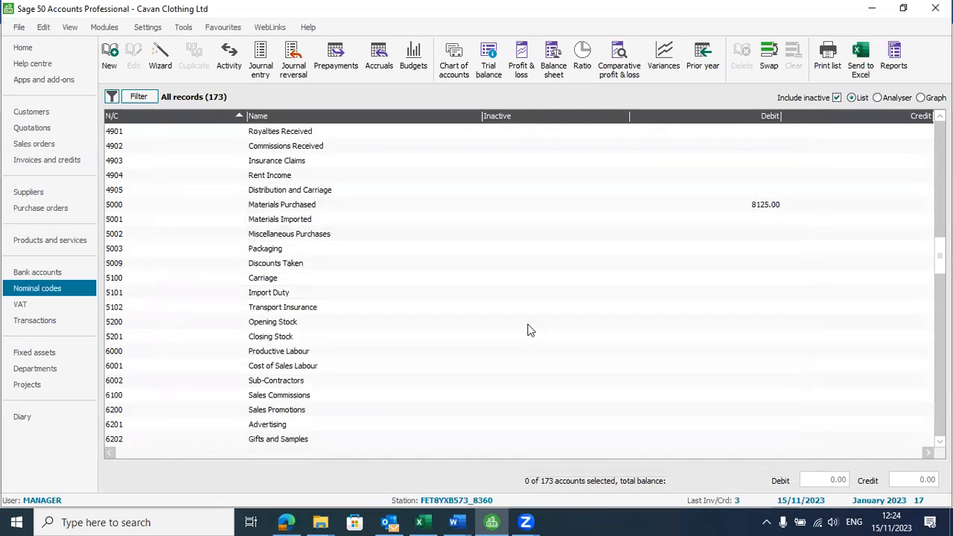
scroll(286, 385, "down", 3)
scroll(286, 385, "down", 3)
scroll(311, 381, "down", 2)
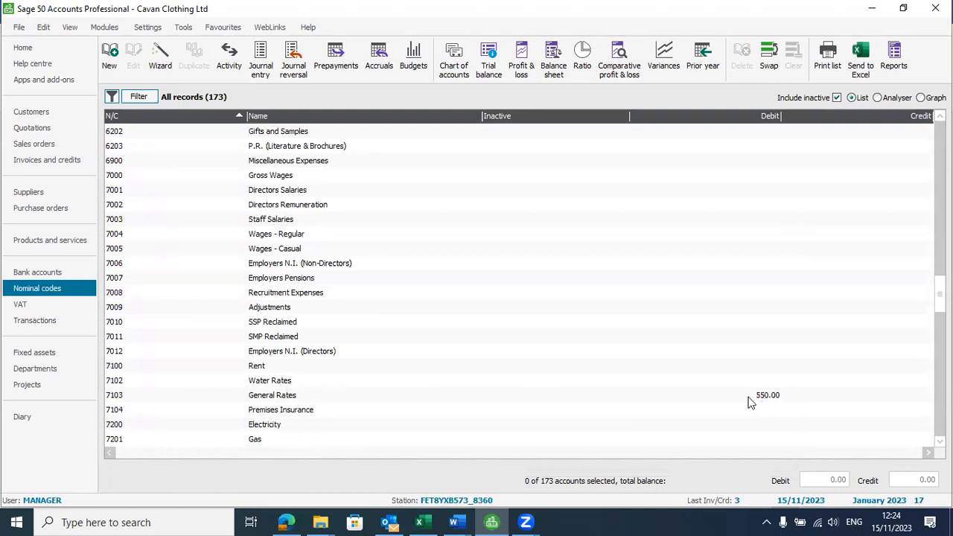
key("alt+Tab")
key("alt+Tab")
Step: Shade task rows 76–81 of the exercise sheet light gold
key("Tab")
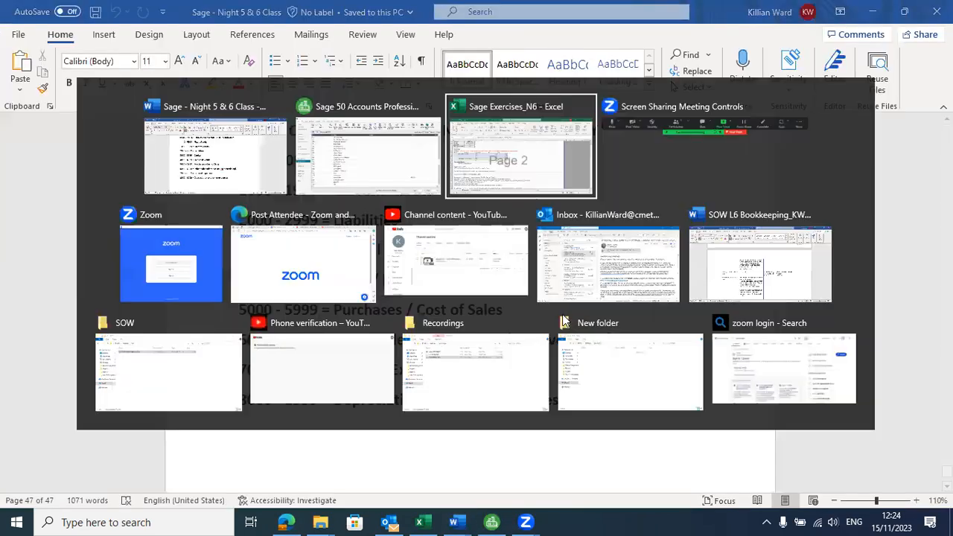
scroll(108, 371, "down", 3)
left_click_drag(54, 305, 576, 357)
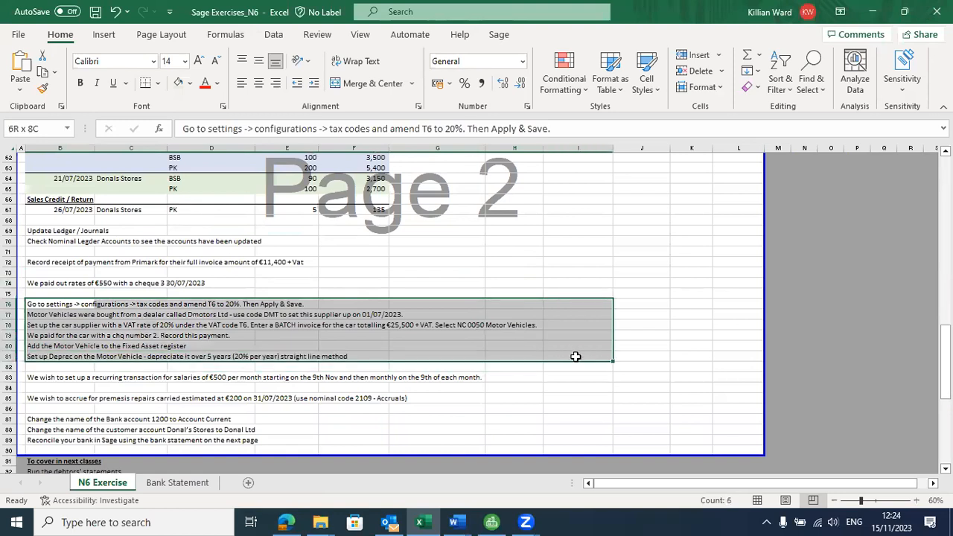
left_click(190, 82)
left_click(260, 137)
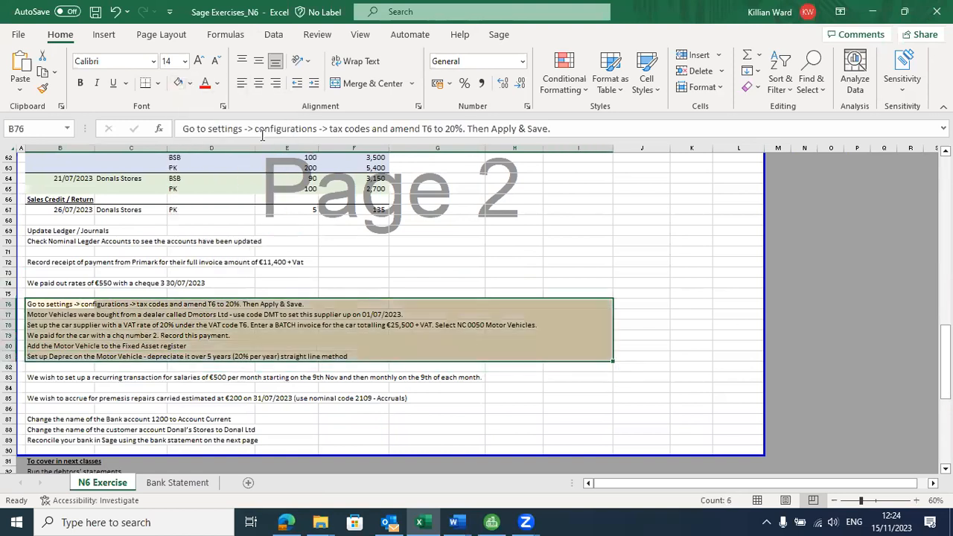
Step: Read the Dmotors Ltd supplier instruction in cell B77, then return to Sage 50
left_click(76, 305)
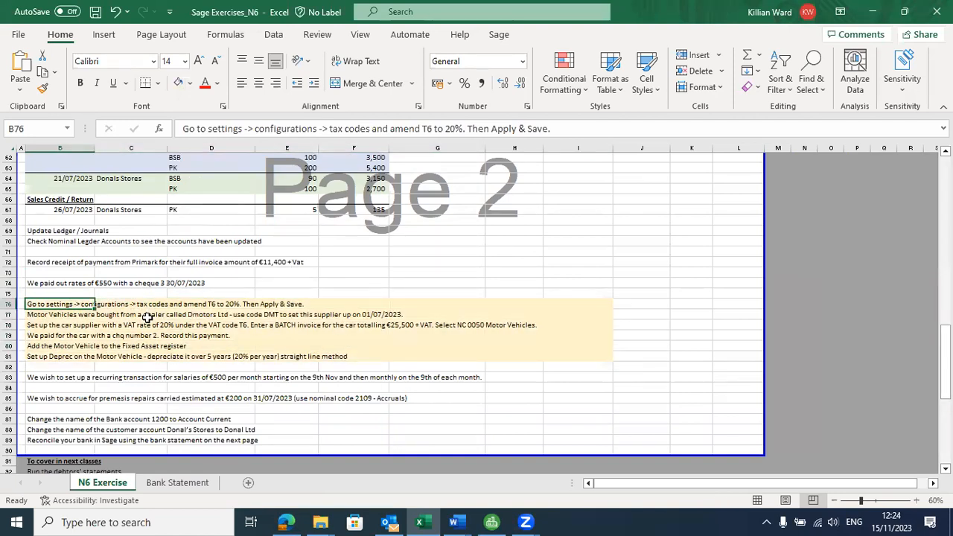
left_click(89, 316)
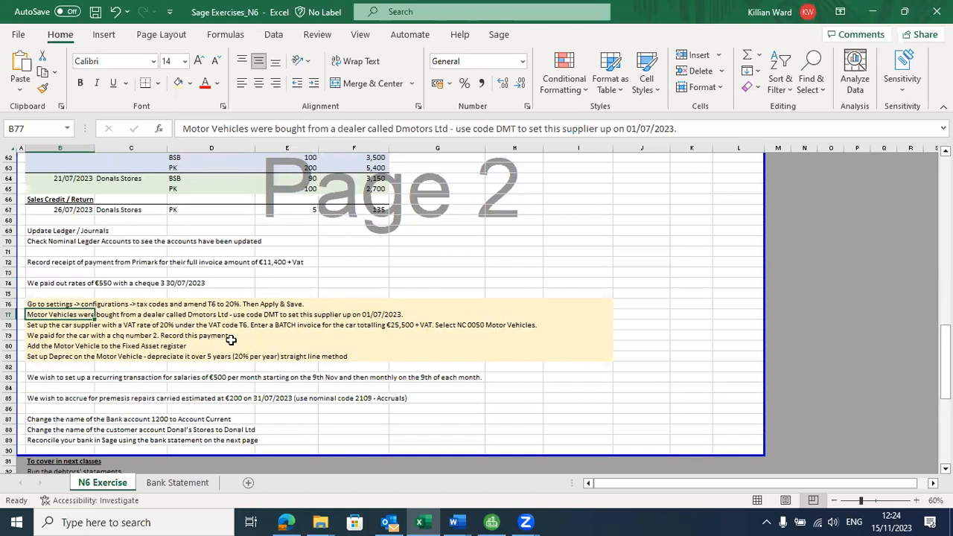
key("alt+Tab")
key("alt+Tab")
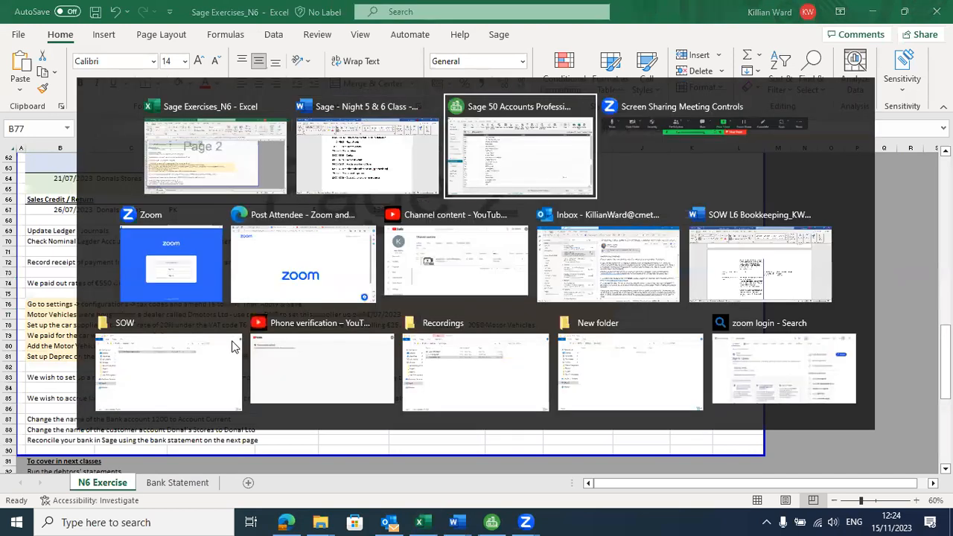
left_click(158, 30)
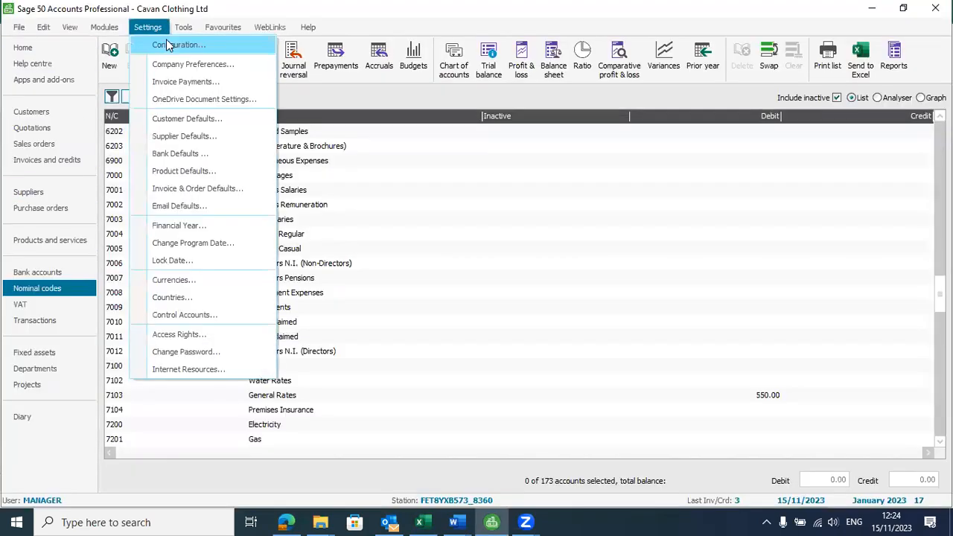
Step: Edit tax code T6 to a 20.00 rate in the Configuration Editor and apply the change
left_click(170, 43)
left_click(514, 297)
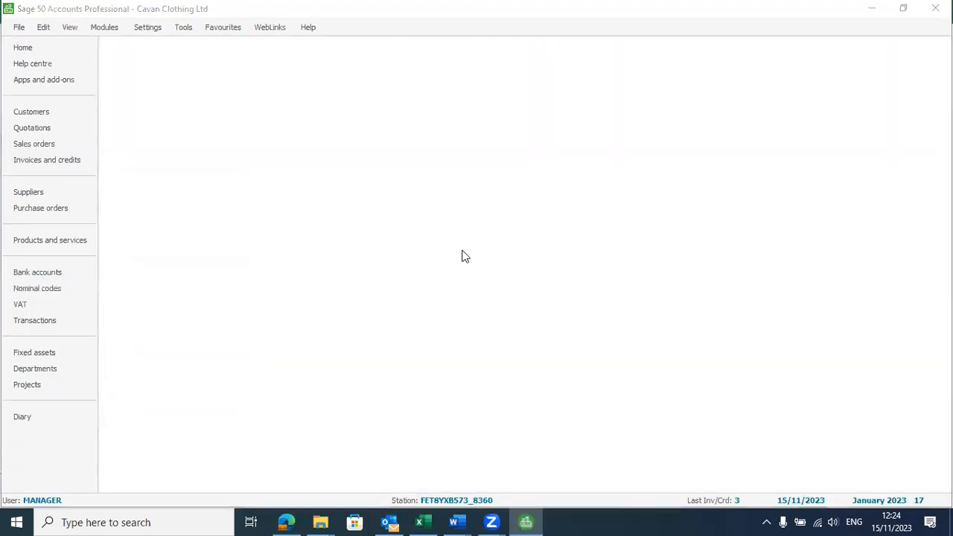
left_click(512, 123)
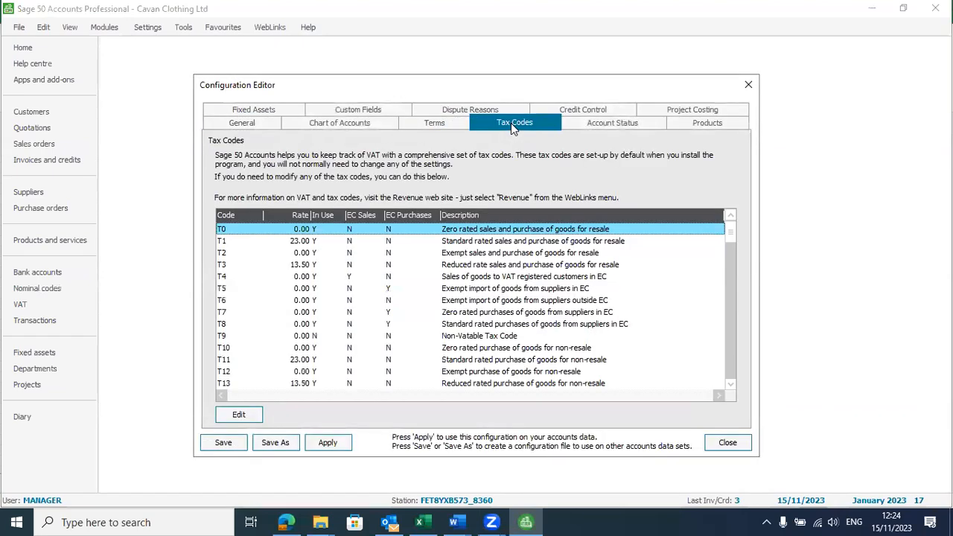
left_click(302, 302)
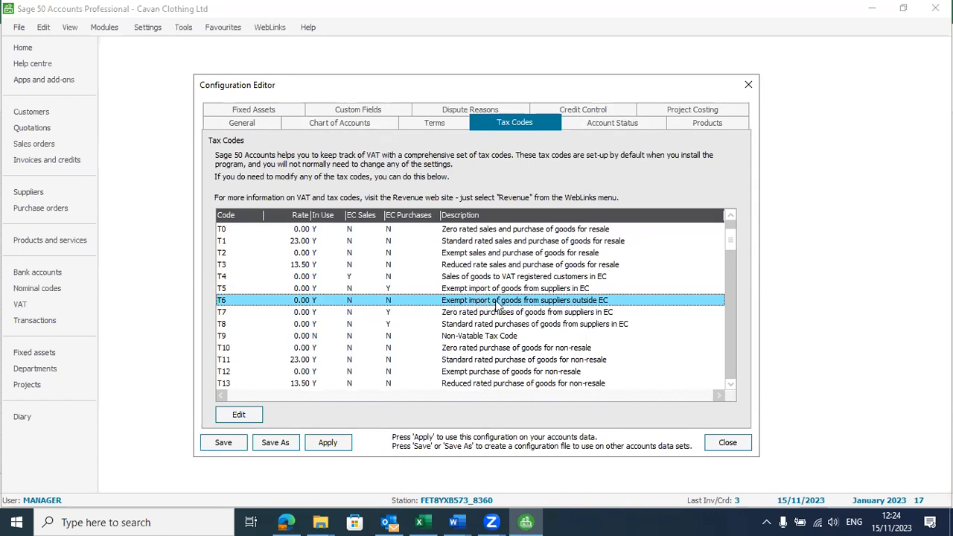
left_click(244, 414)
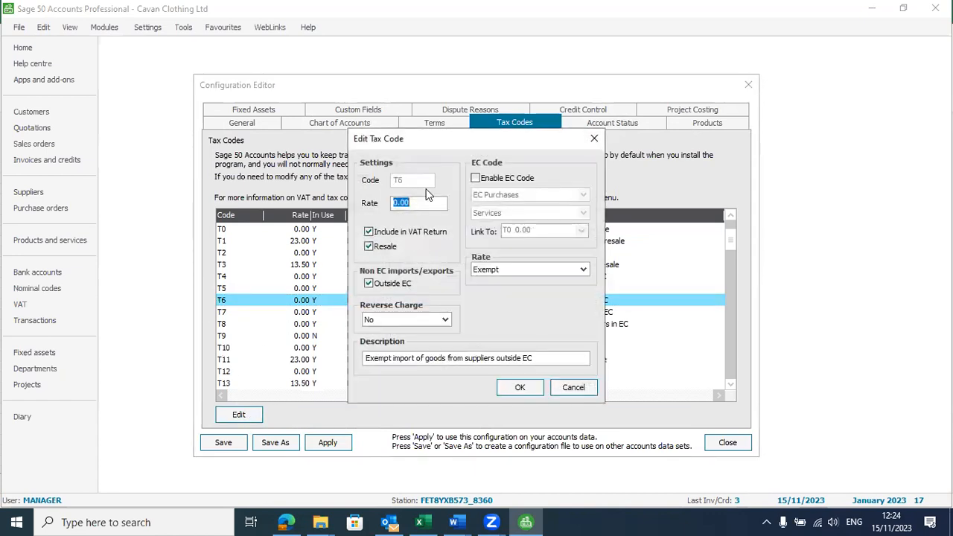
type("20")
left_click(520, 388)
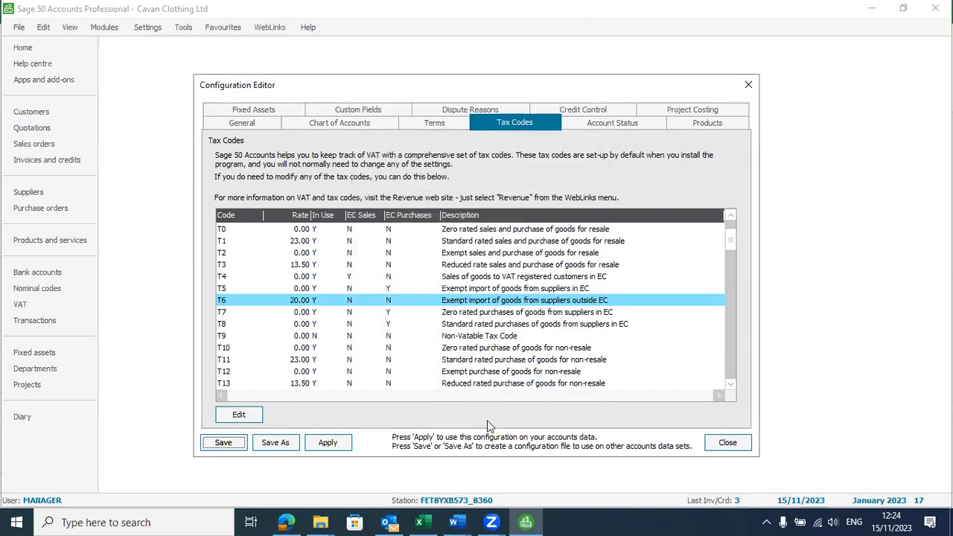
left_click(332, 444)
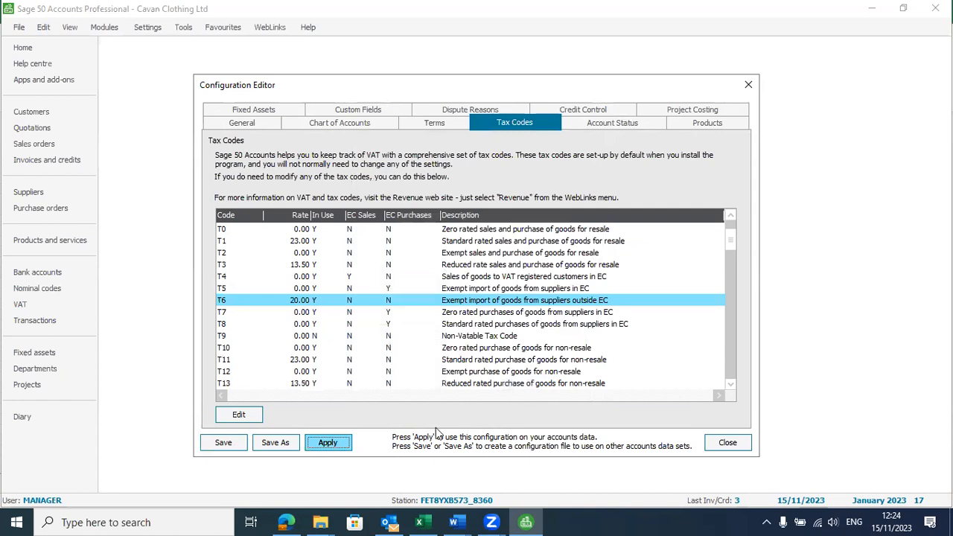
left_click(723, 442)
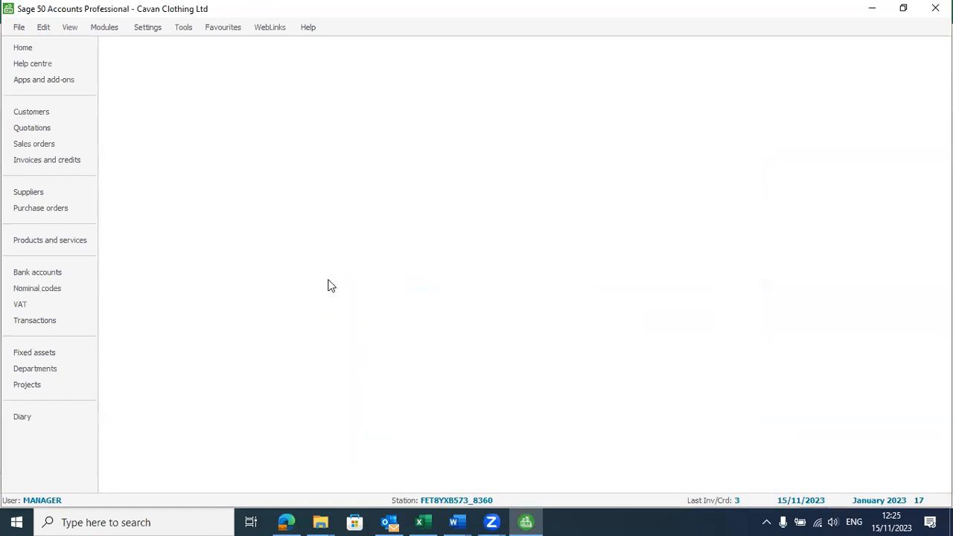
Step: Review the Dmotors Ltd (code DMT, 01/07/2023) supplier task in the Excel workbook, then return to Sage
key("alt+Tab")
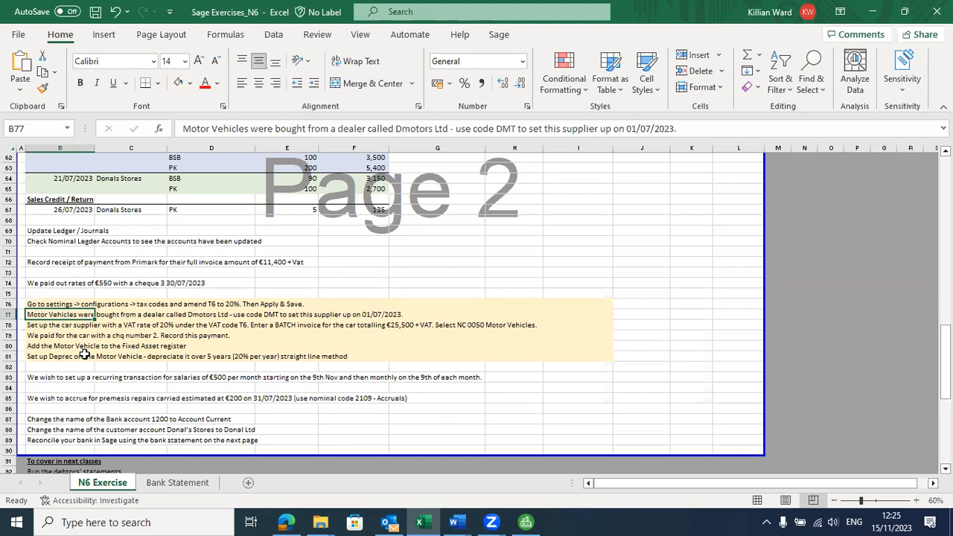
key("alt+Tab")
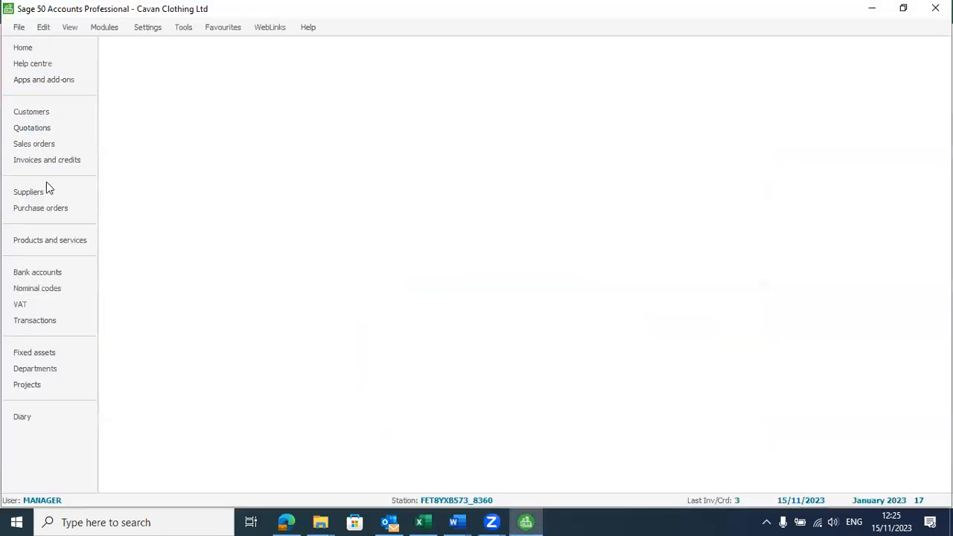
Step: Open a new supplier record with account code DMT and company name Dmotors Ltd
left_click(45, 191)
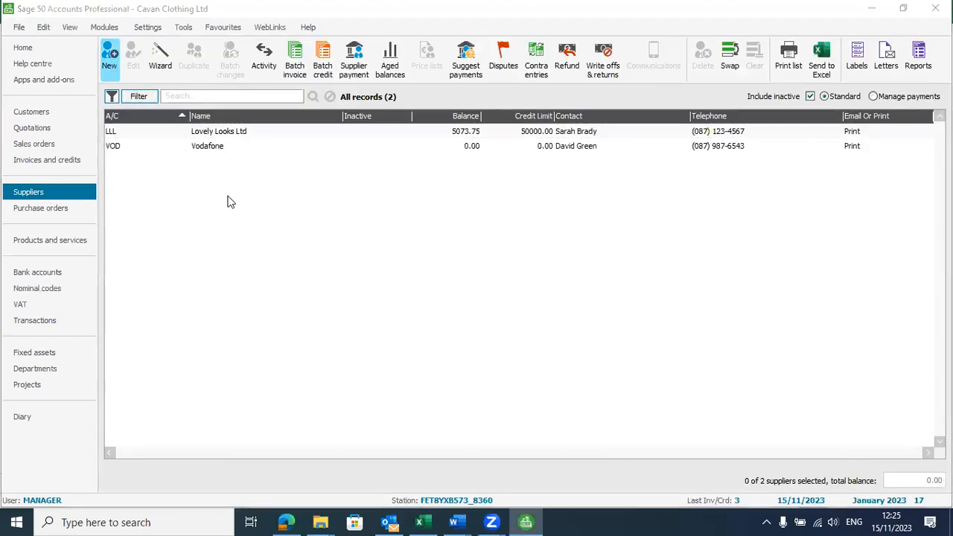
left_click(110, 56)
type("DMT")
key("Tab")
type("Dmotor")
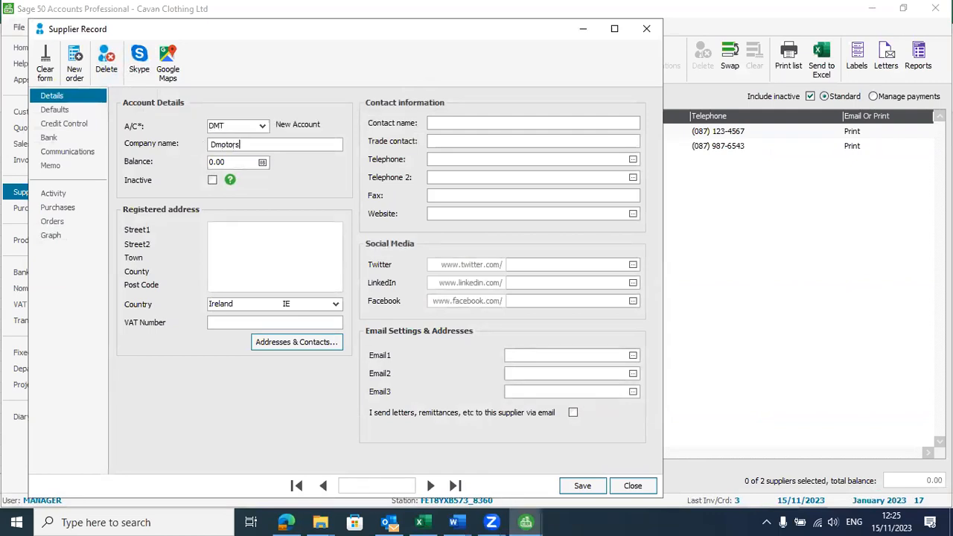
type("s")
key("alt+Tab")
key("alt+Tab")
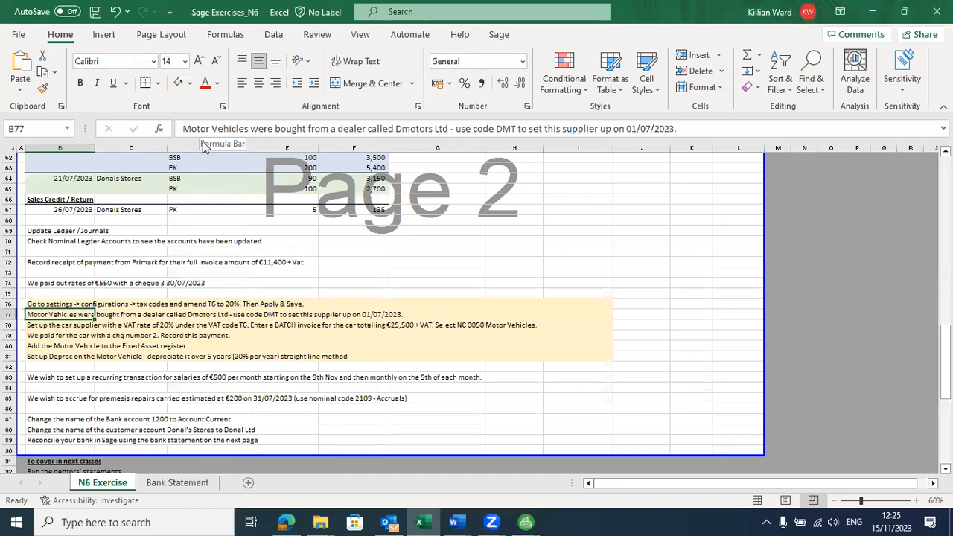
key("alt+Tab")
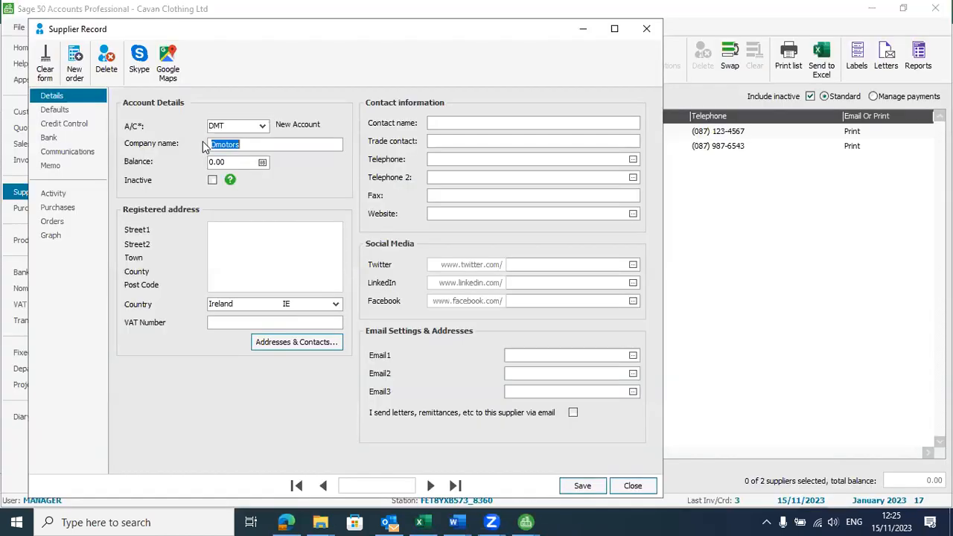
type("Ltd")
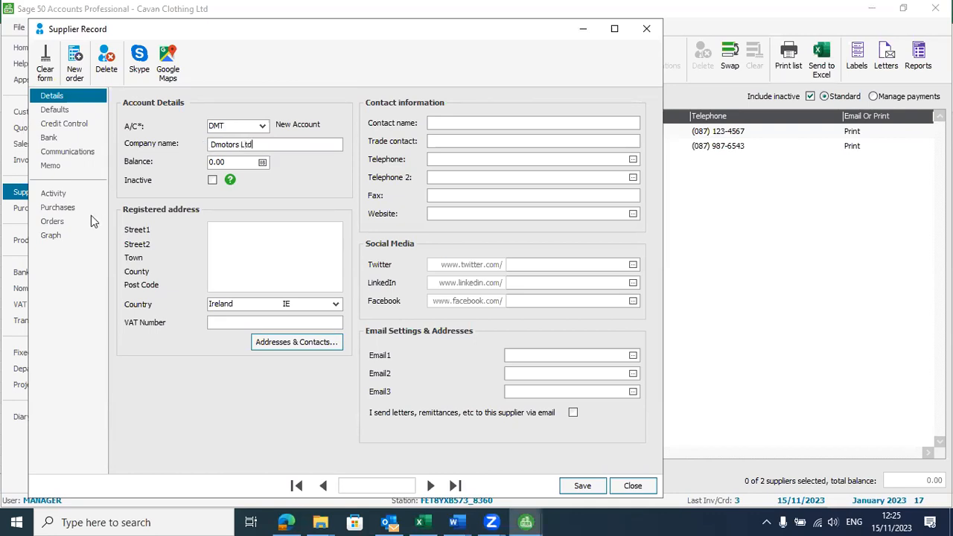
Step: Save the Dmotors Ltd record and check the car supplier instruction in workbook cell B78
key("alt+Tab")
left_click(472, 138)
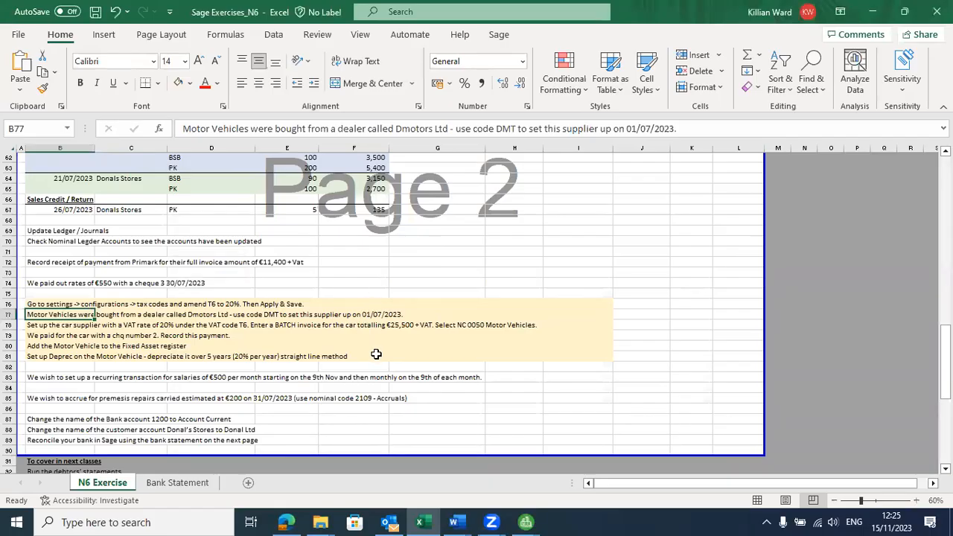
key("alt+Tab")
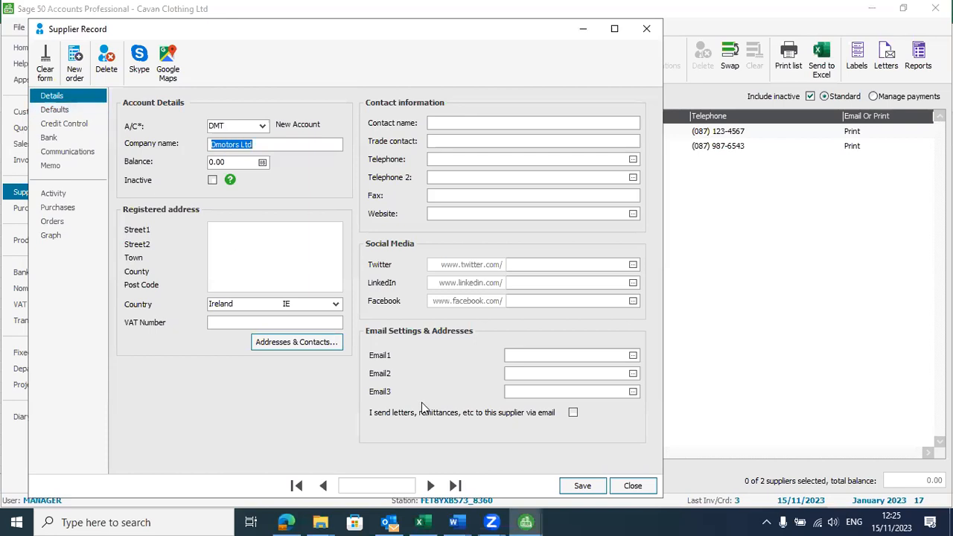
left_click(583, 485)
key("alt+Tab")
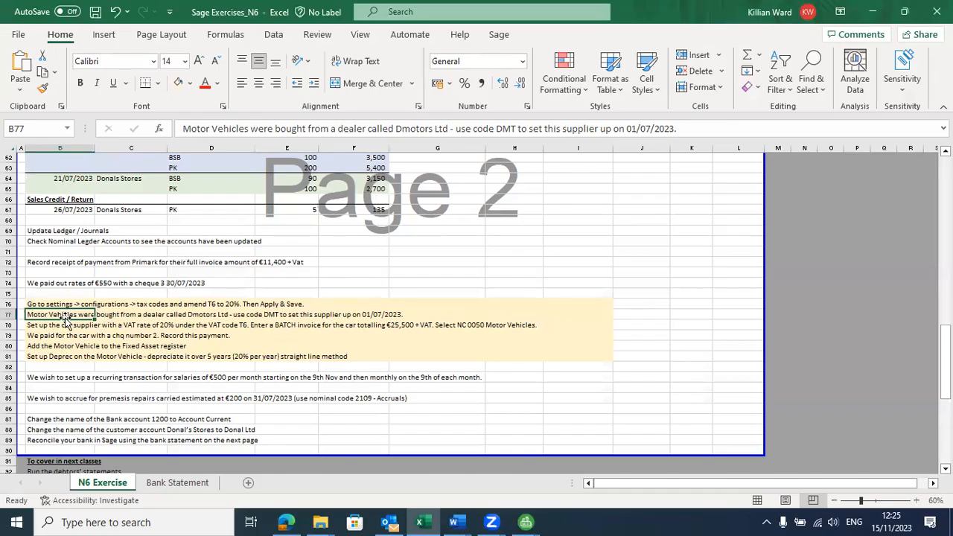
left_click(77, 330)
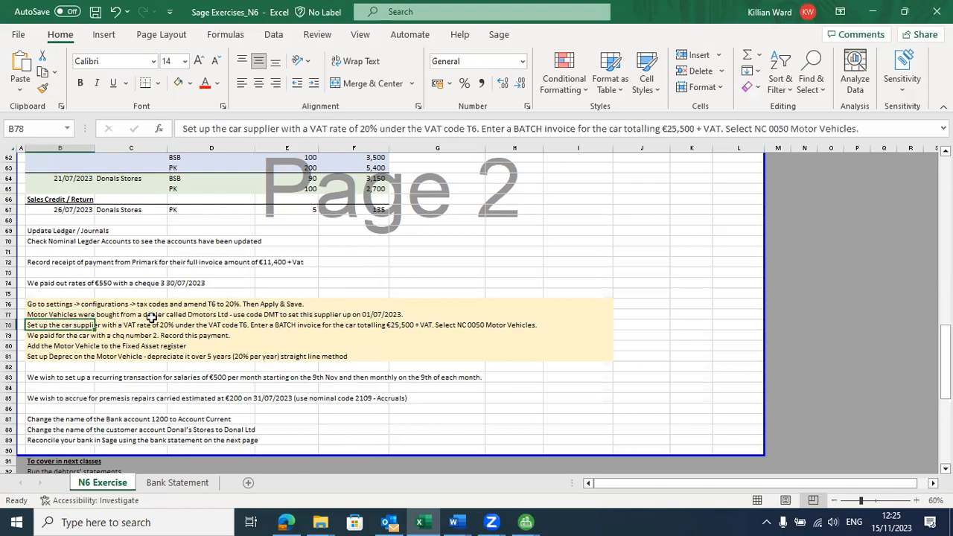
key("alt+Tab")
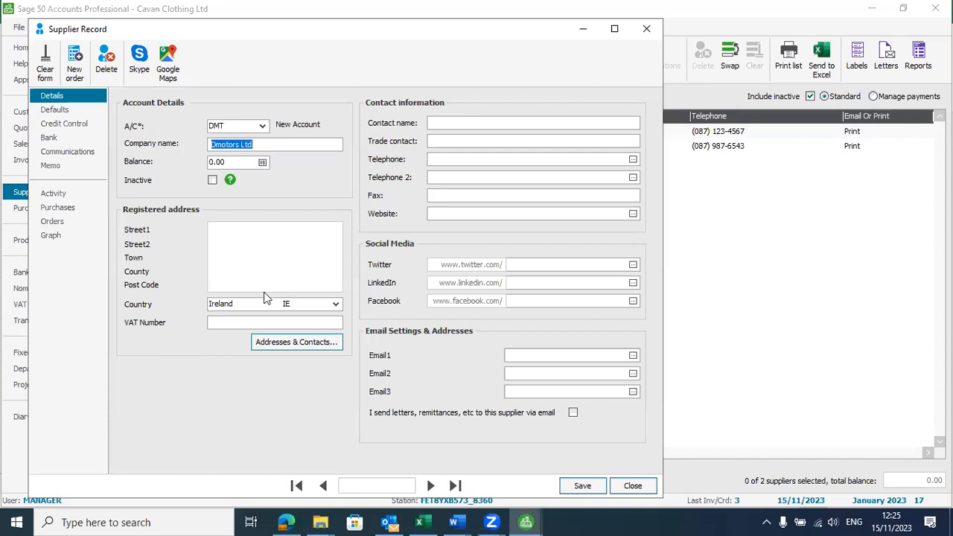
Step: Set Dmotors Ltd's default tax code to T6 20.00 on the Defaults page and save
left_click(59, 112)
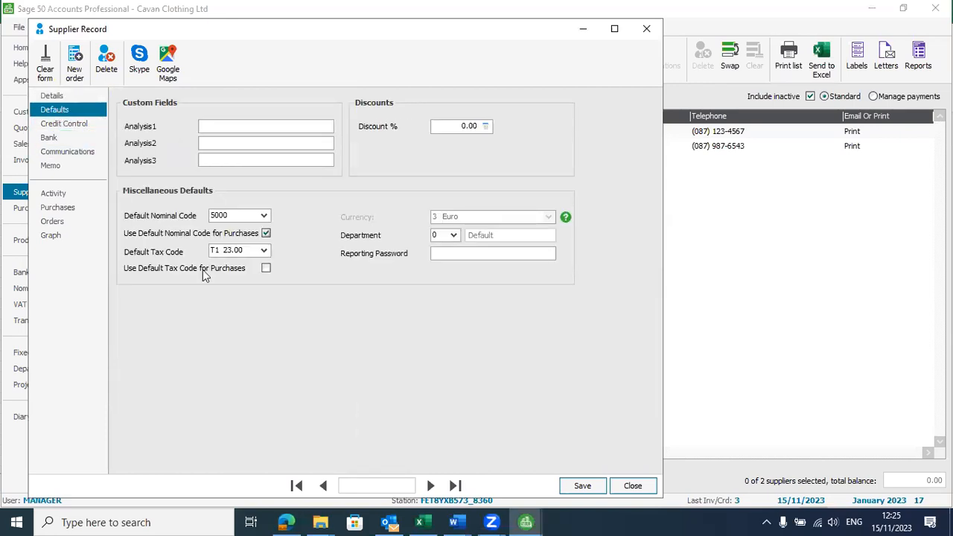
left_click(266, 254)
left_click(266, 254)
left_click(266, 254)
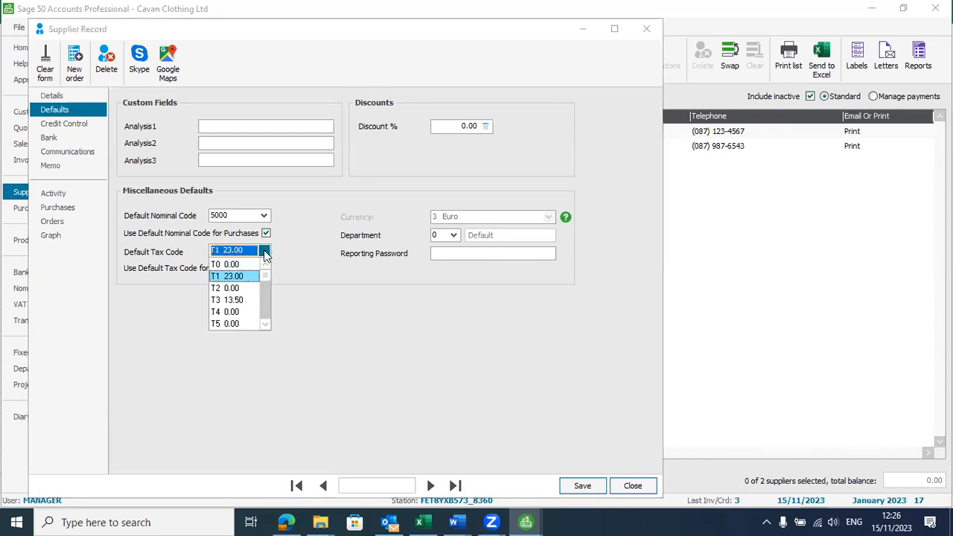
left_click(266, 326)
left_click(266, 327)
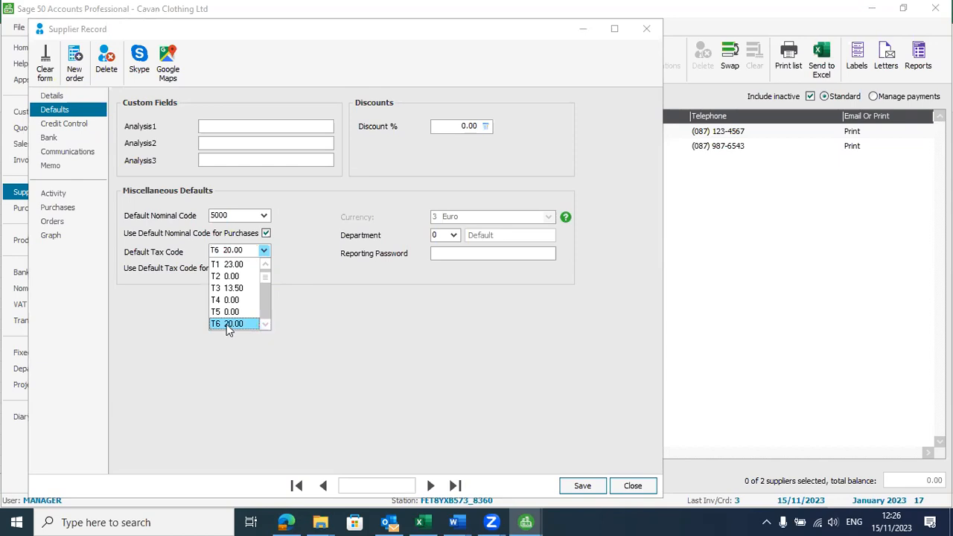
left_click(233, 324)
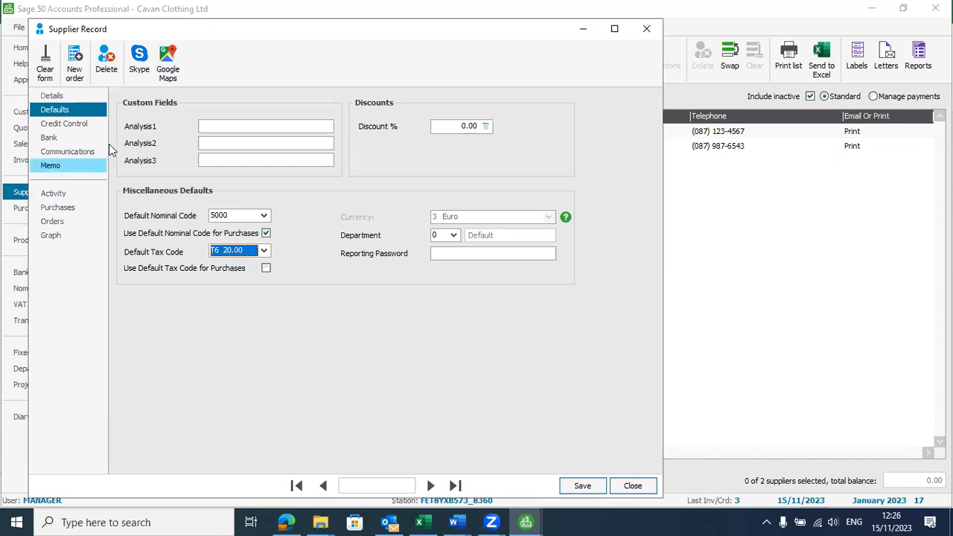
left_click(581, 486)
key("alt+Tab")
key("alt+Tab")
key("alt+Tab")
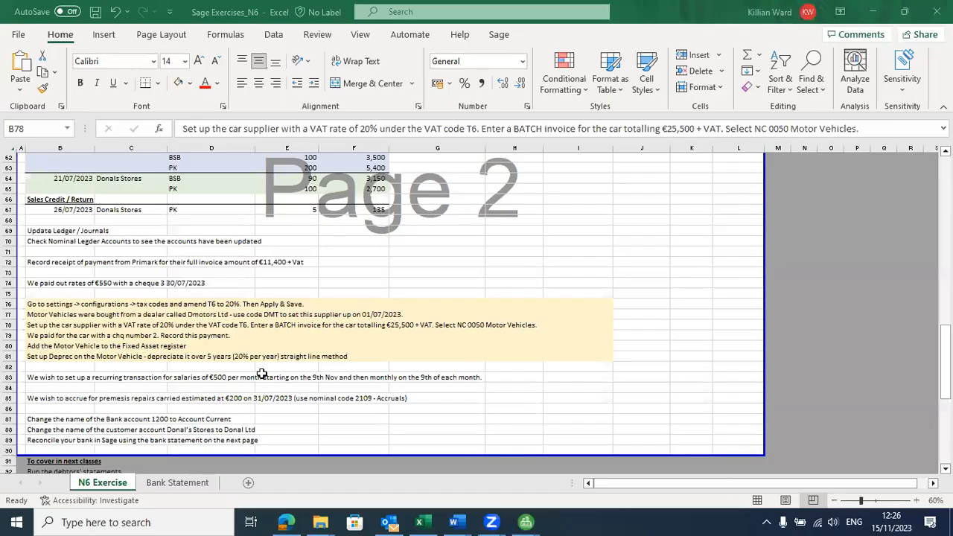
left_click(71, 335)
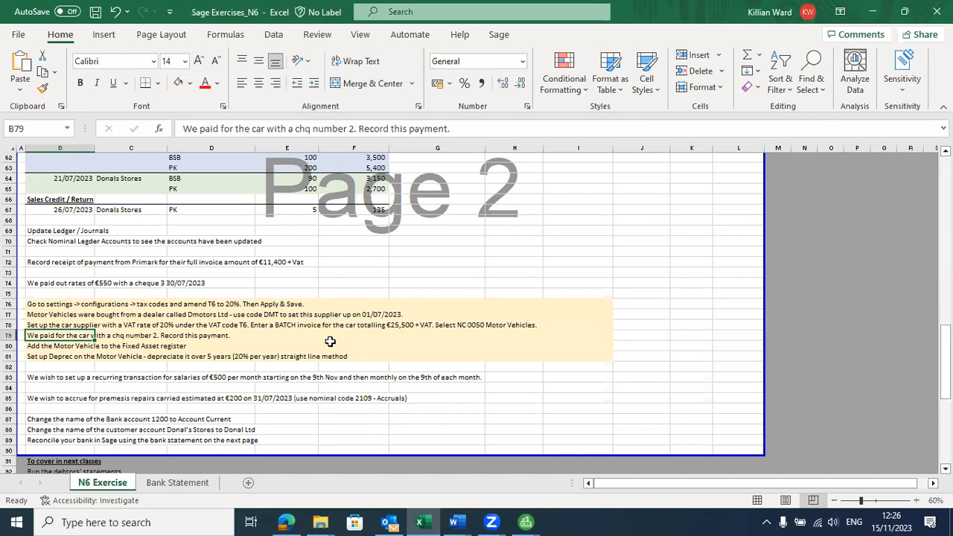
key("Up")
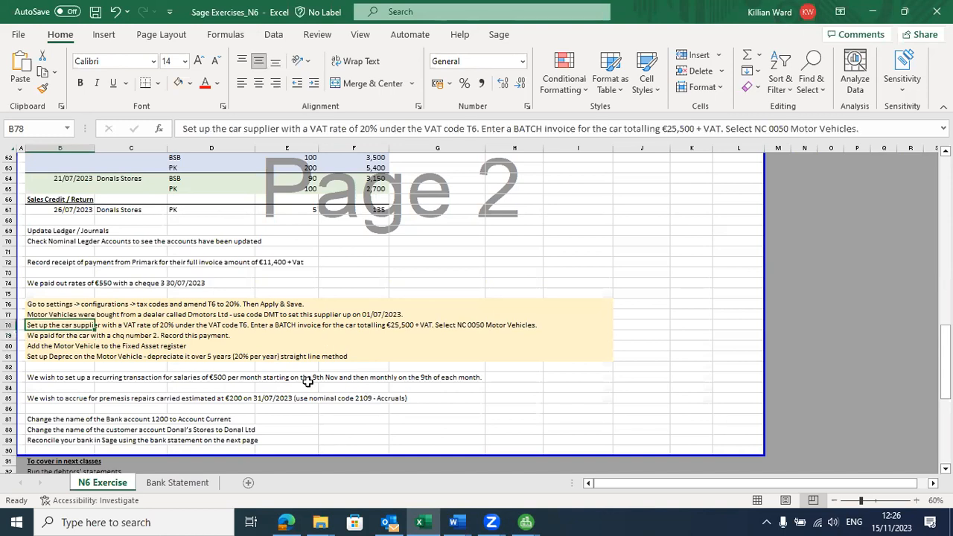
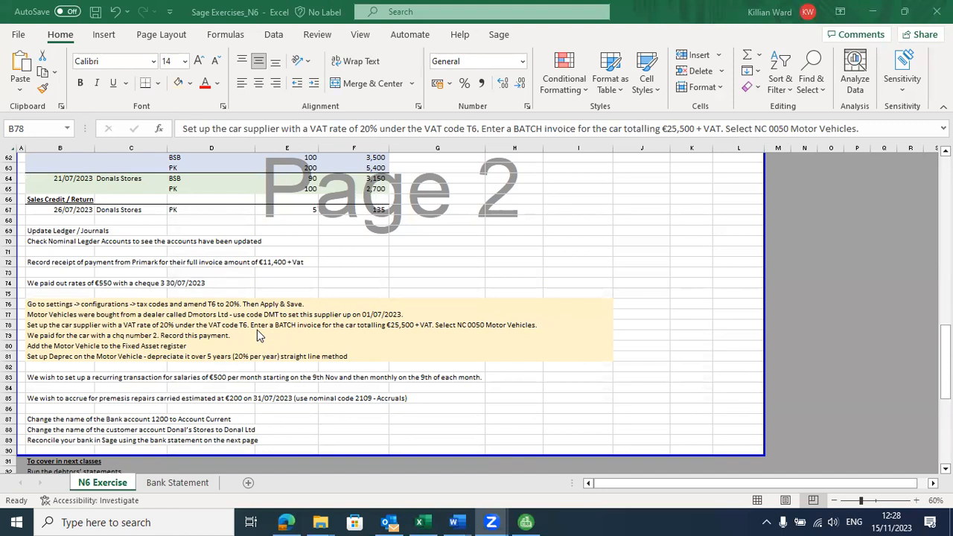
Step: Switch from the Excel instructions back to the Sage 50 Suppliers list showing Dmotors Ltd
key("alt+Tab")
key("alt+Tab")
key("alt+Tab")
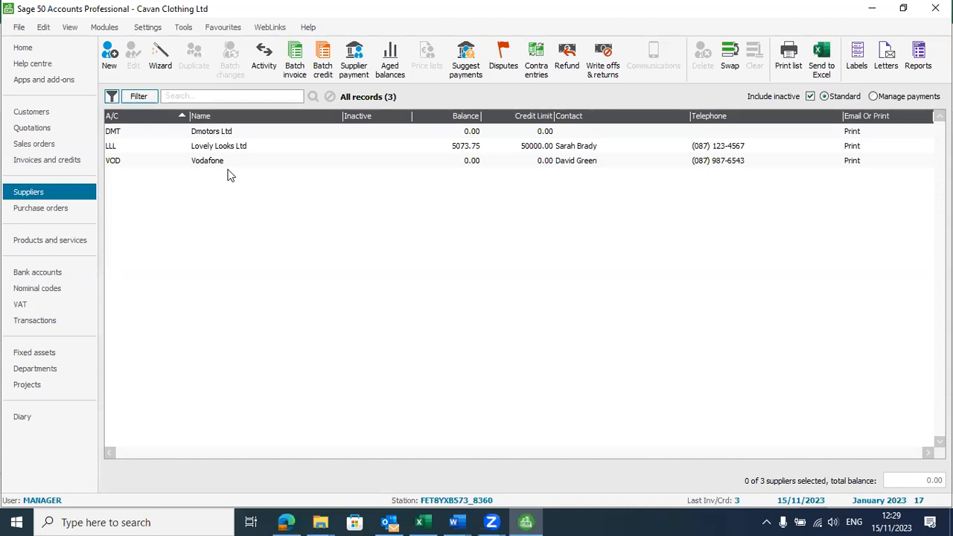
left_click(231, 134)
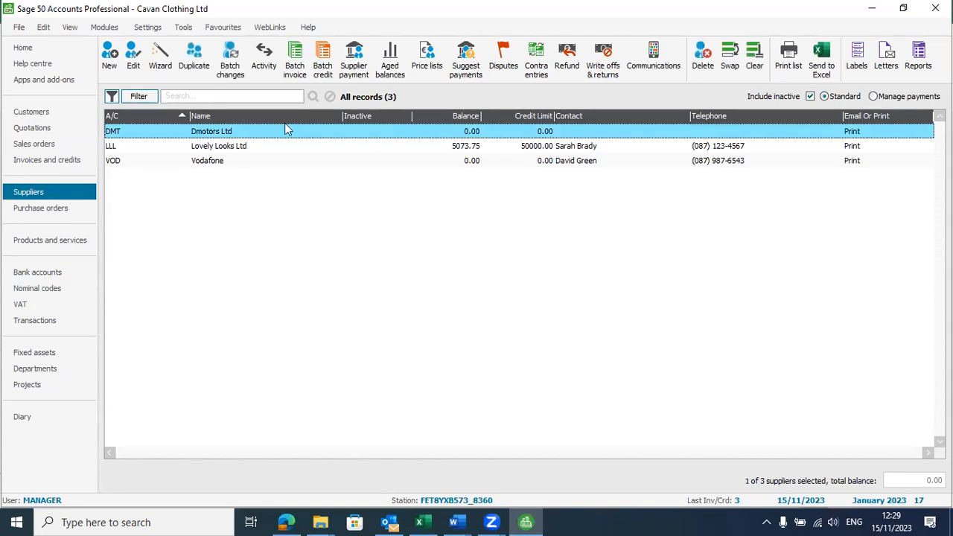
left_click(296, 64)
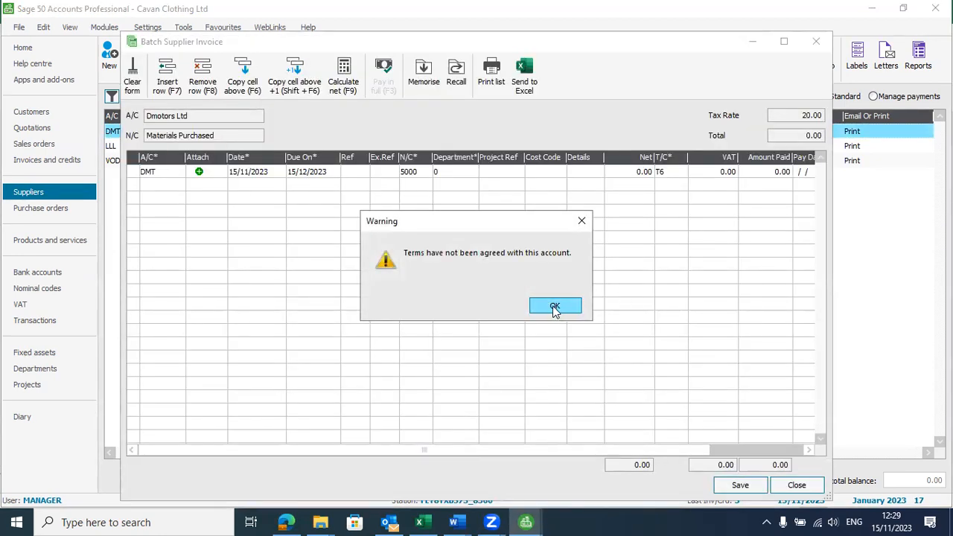
left_click(554, 308)
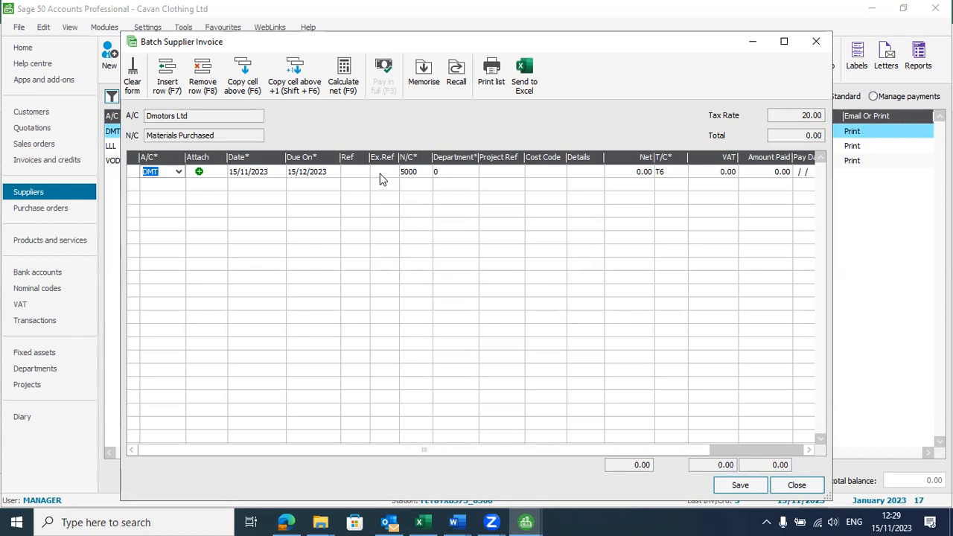
key("alt+Tab")
key("alt+Tab")
key("alt+Tab")
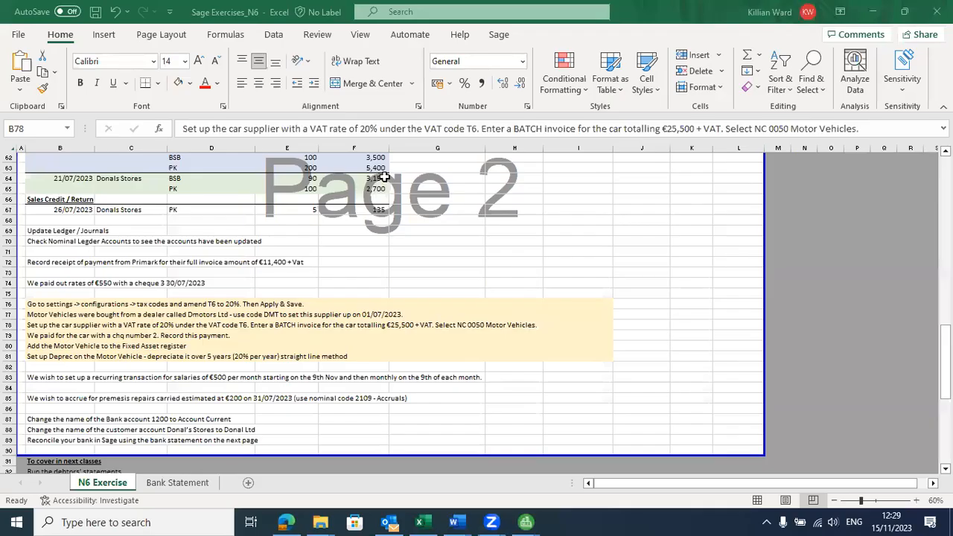
key("alt+Tab")
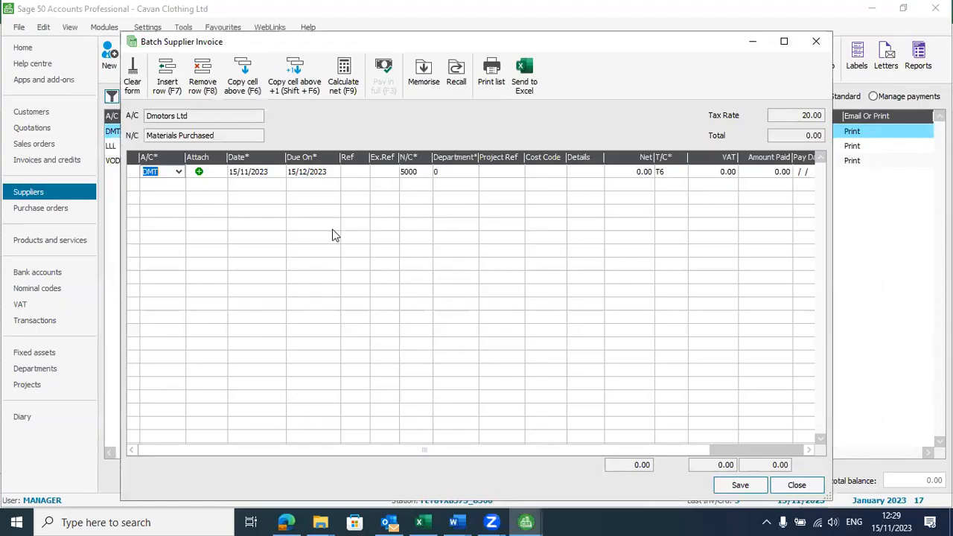
left_click(356, 172)
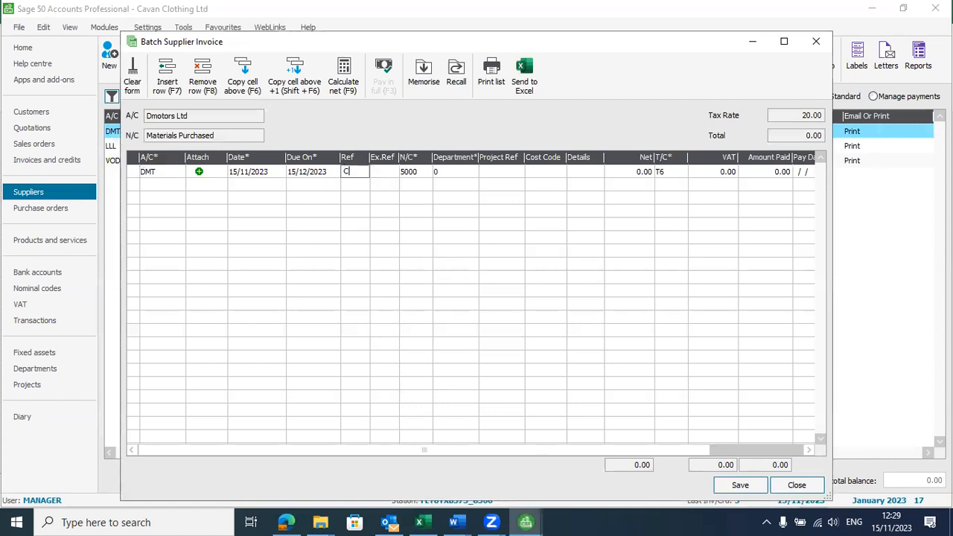
type("Chq 2")
left_click(373, 170)
key("Tab")
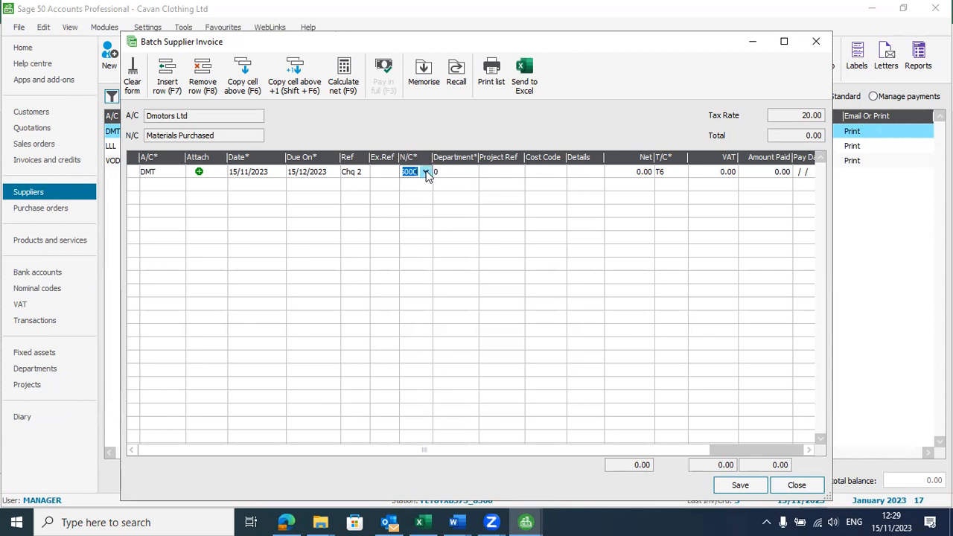
key("alt+Tab")
key("alt+Tab")
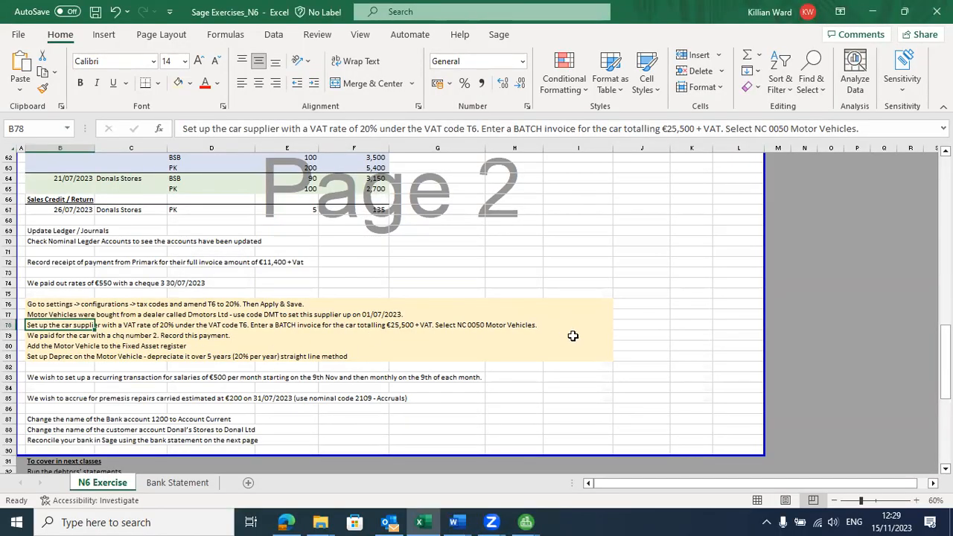
key("alt+Tab")
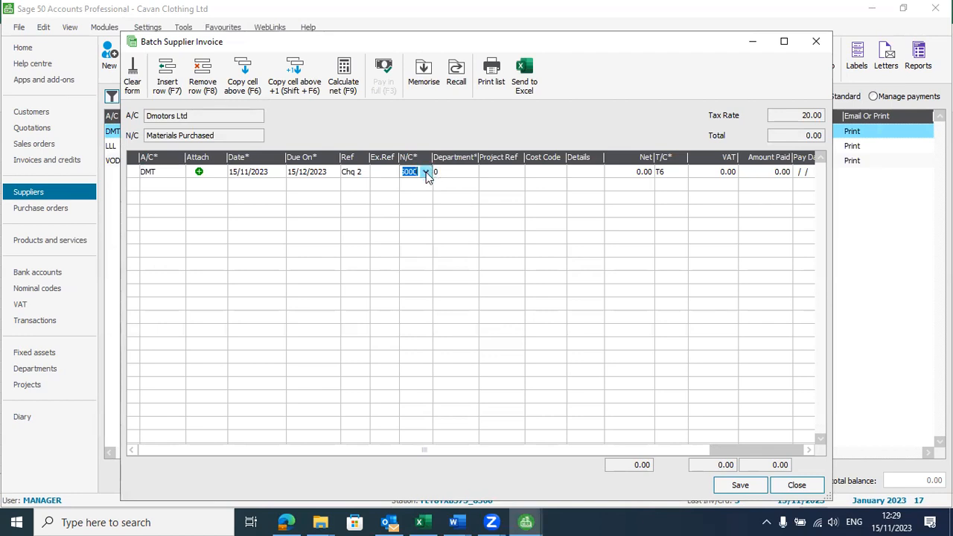
left_click(425, 172)
left_click(421, 171)
type("50")
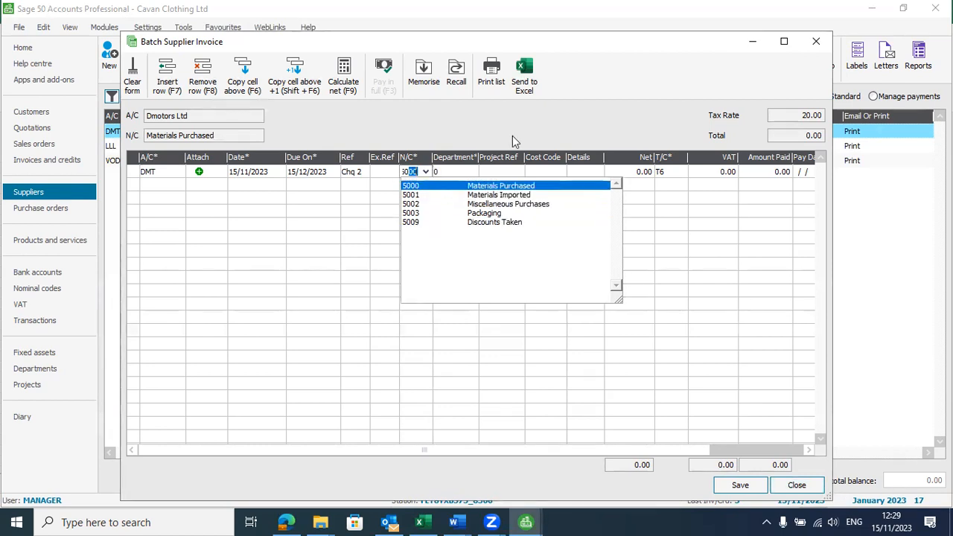
left_click(797, 485)
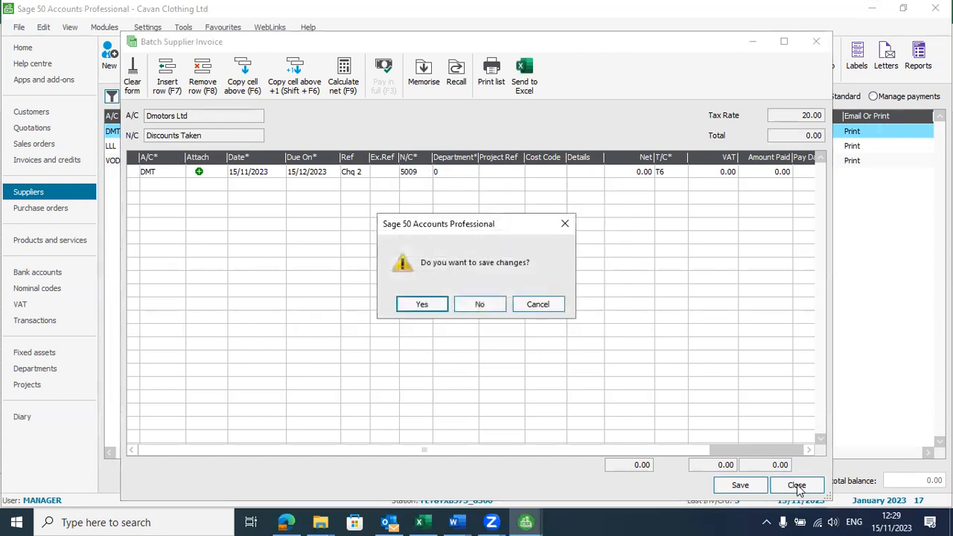
left_click(481, 304)
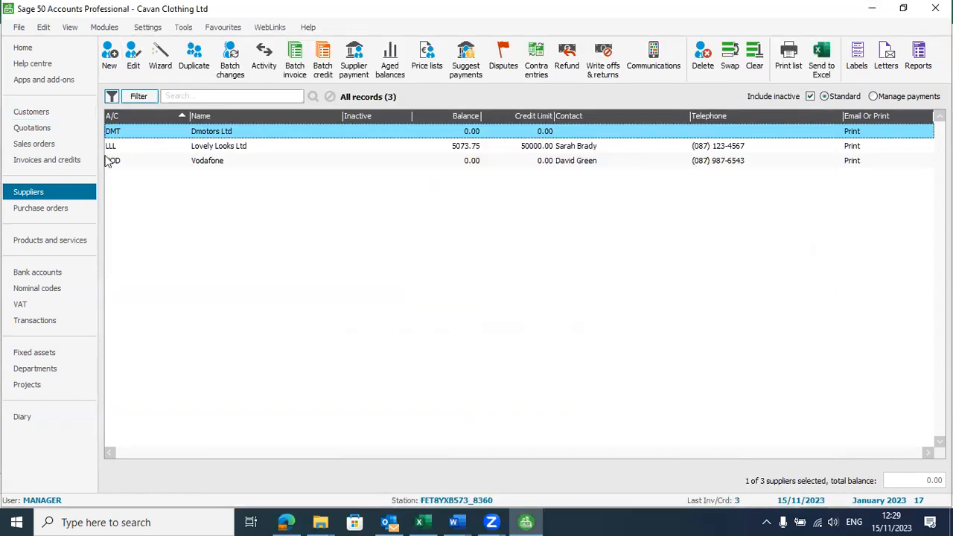
Step: Mark Dmotors Ltd's trading terms as agreed on the Credit Control page and save
double_click(212, 137)
left_click(424, 298)
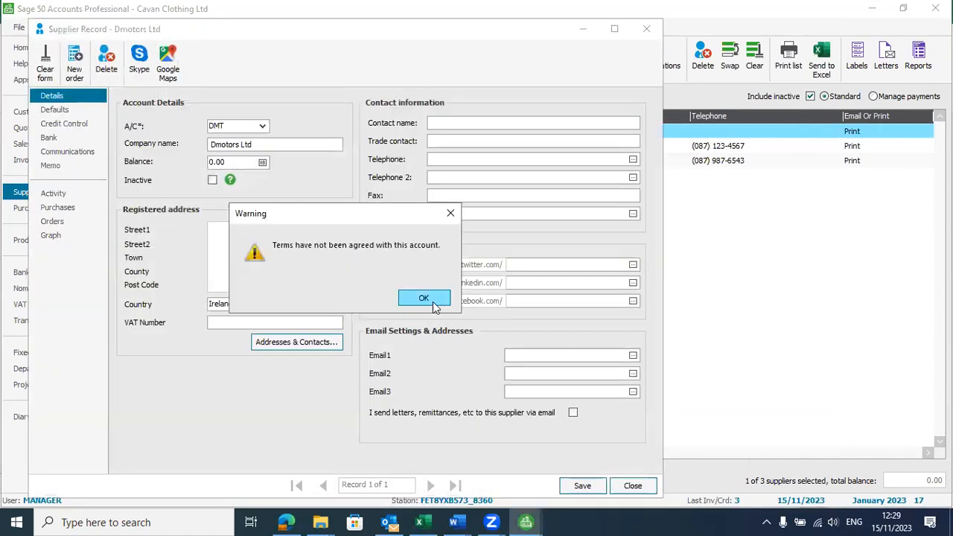
left_click(53, 125)
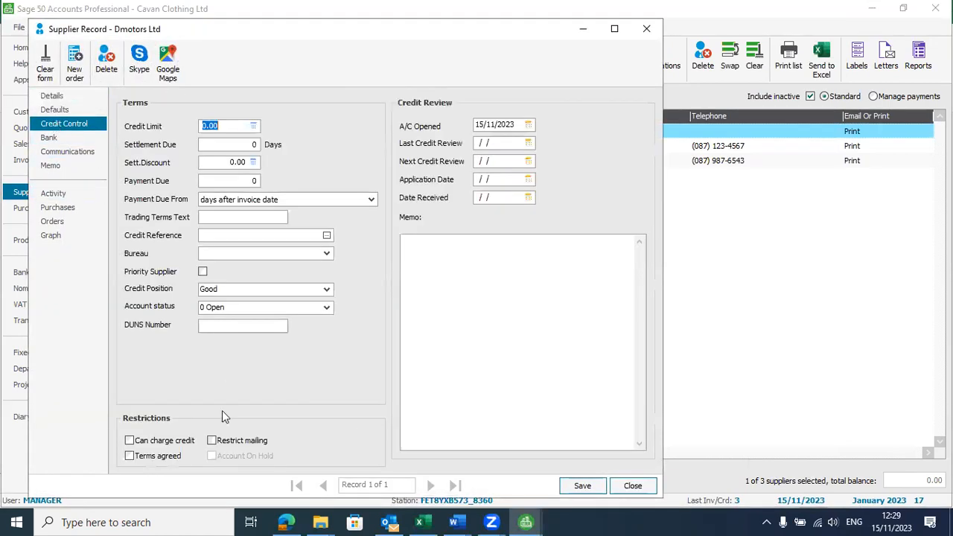
left_click(130, 455)
left_click(579, 486)
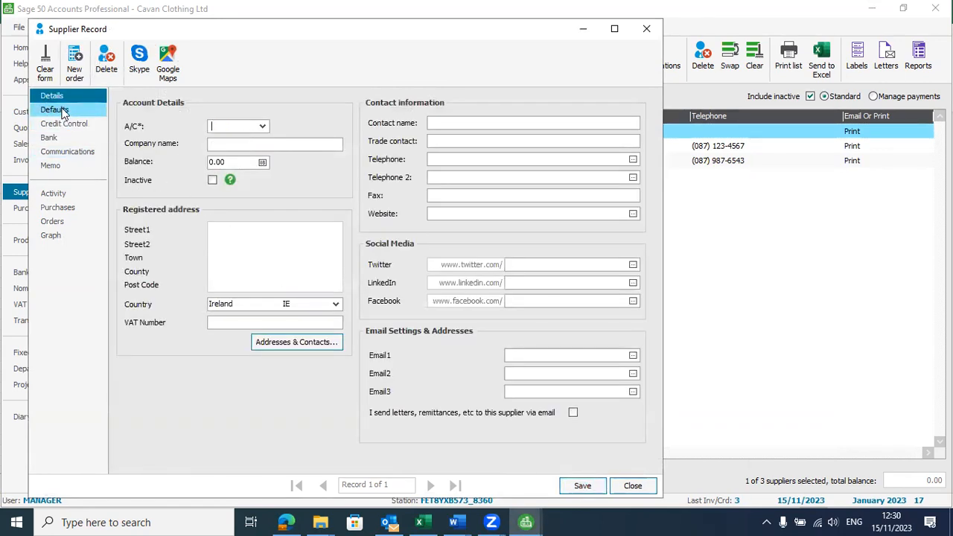
Step: Set the default nominal code to 0050 Motor Vehicles, then close the blank record without saving
left_click(62, 110)
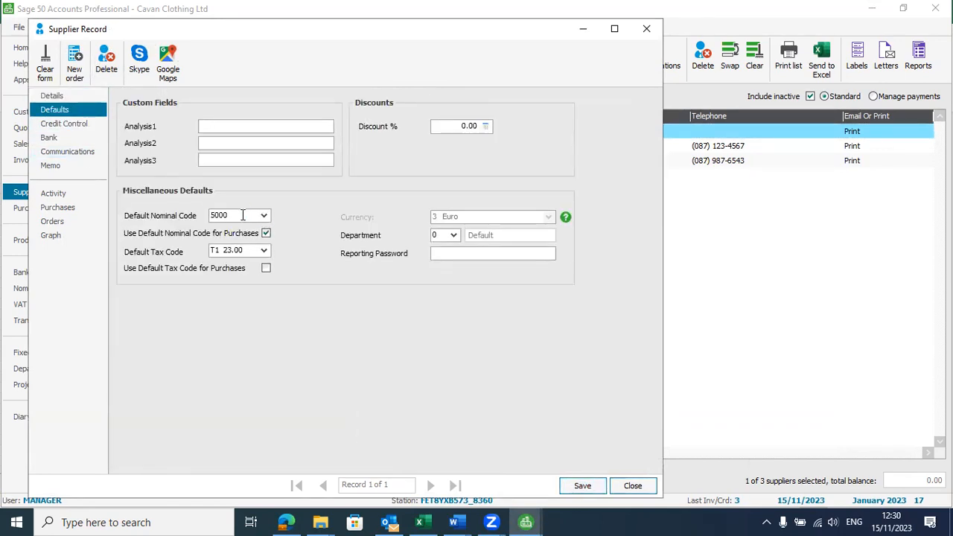
left_click(242, 214)
left_click_drag(244, 214, 199, 213)
type("0050")
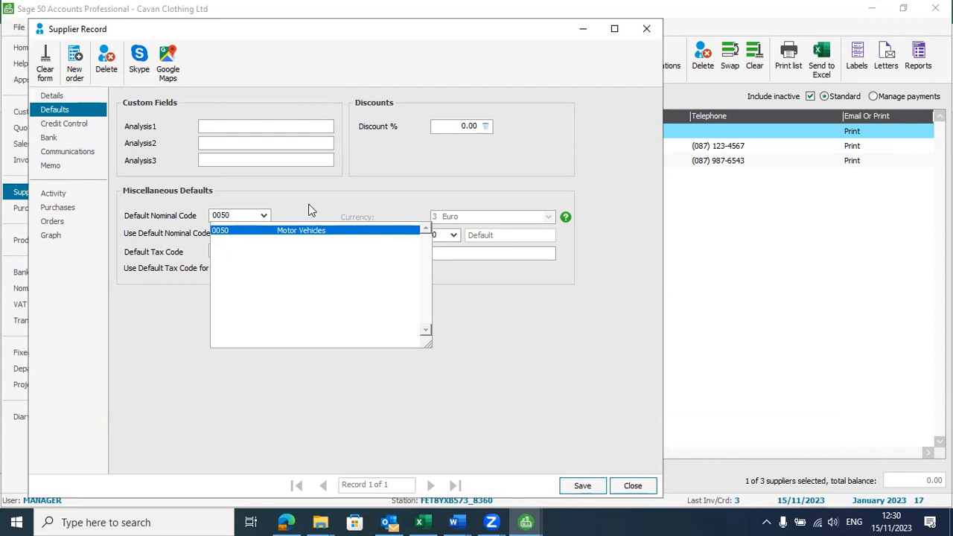
key("Return")
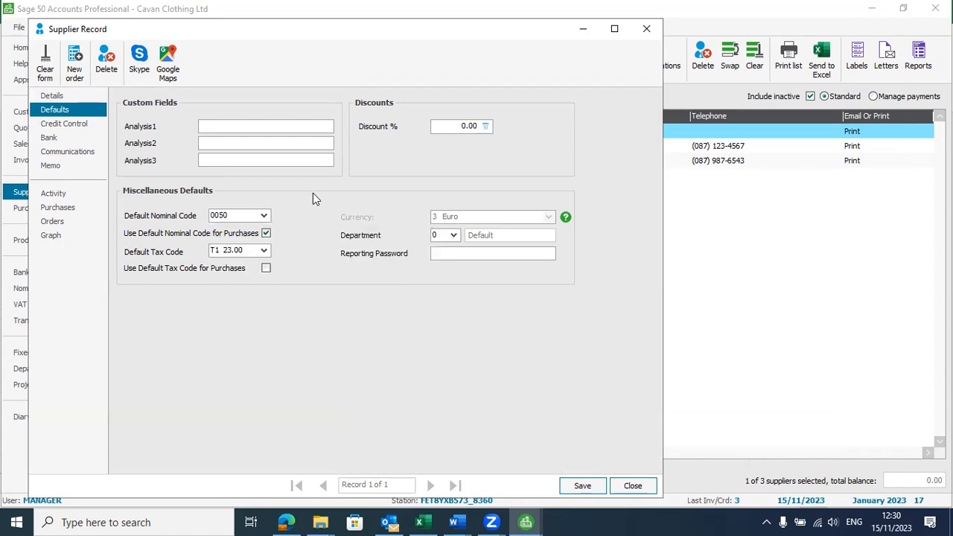
left_click(596, 487)
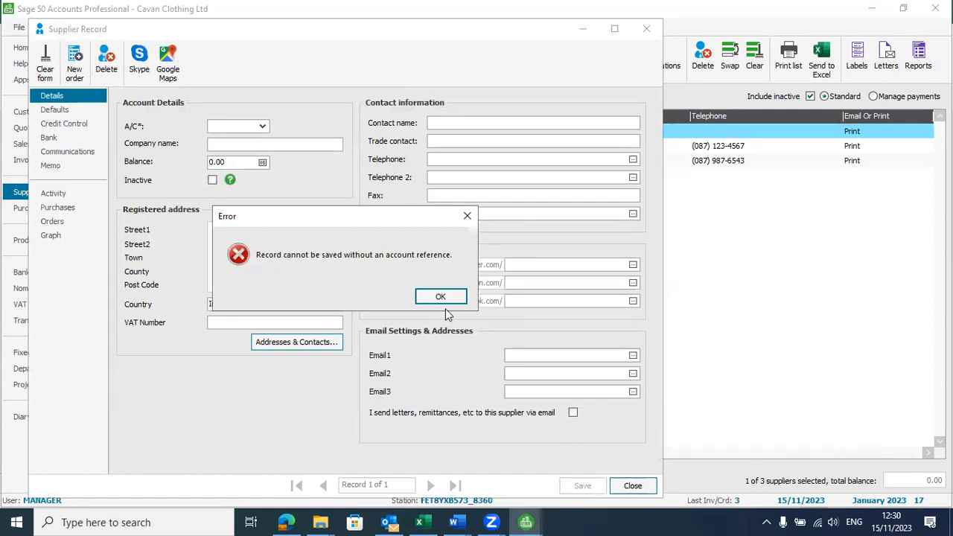
left_click(438, 297)
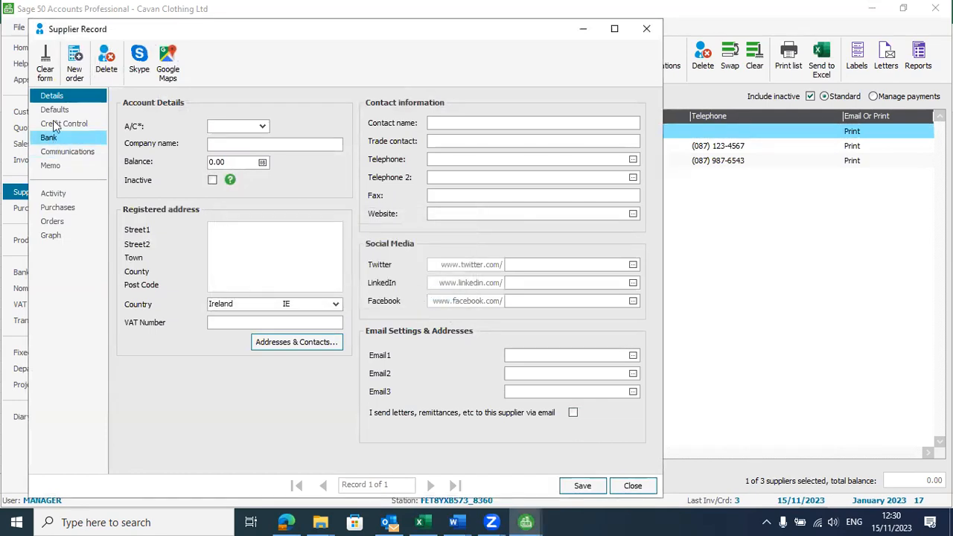
left_click(625, 485)
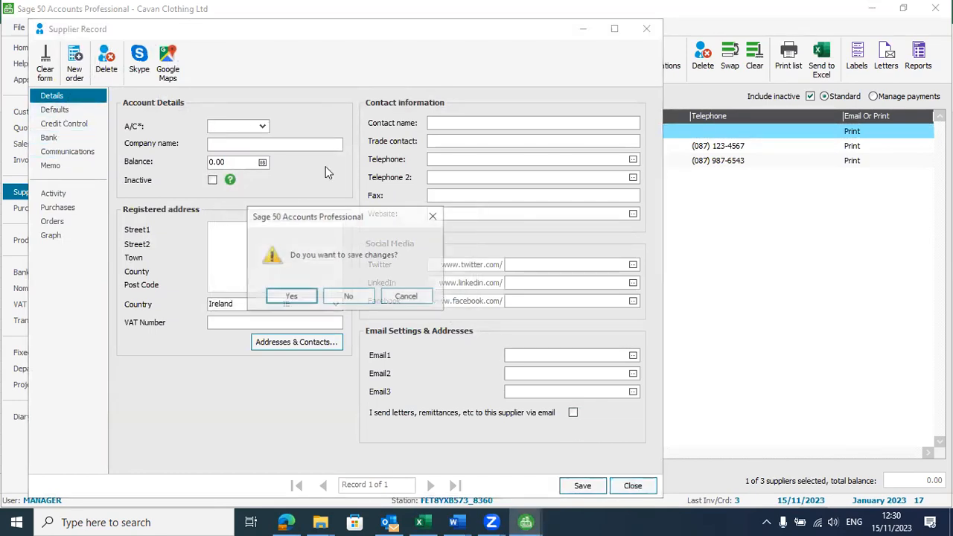
left_click(350, 298)
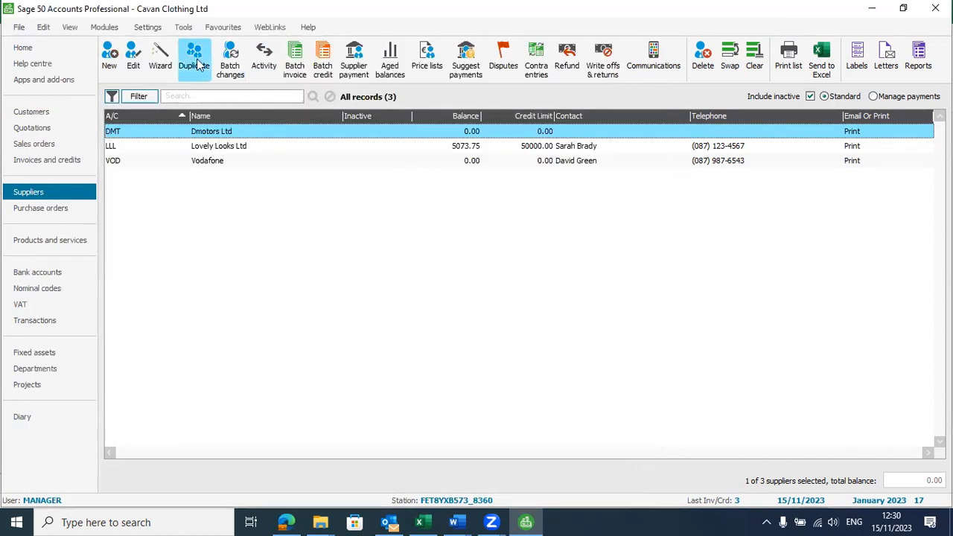
Step: Start a Dmotors Ltd batch invoice with nominal code 0050 Motor Vehicles
left_click(296, 61)
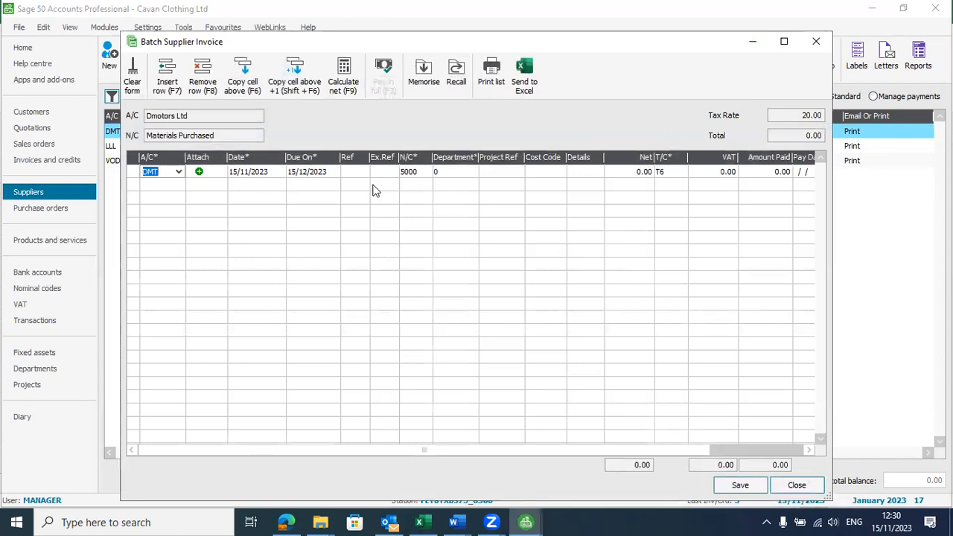
left_click(420, 175)
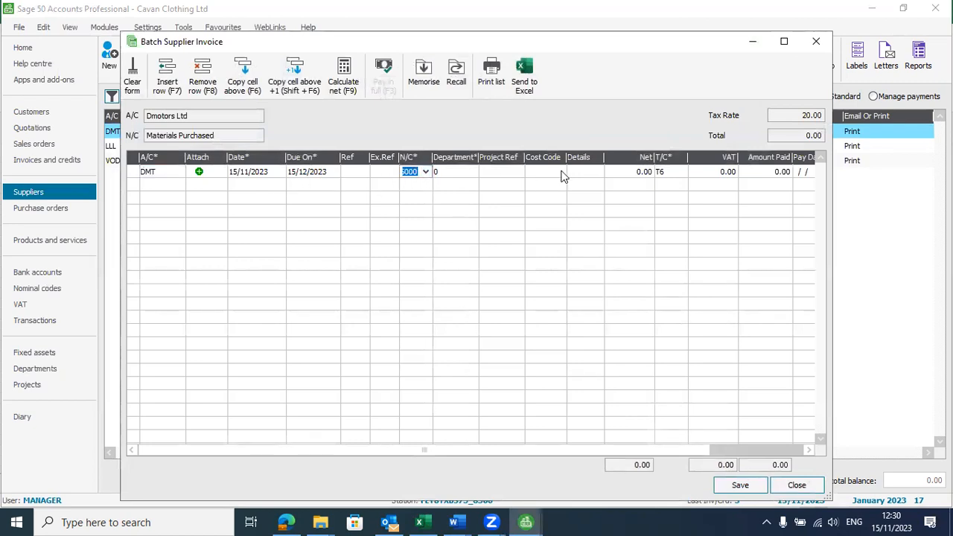
type("0050")
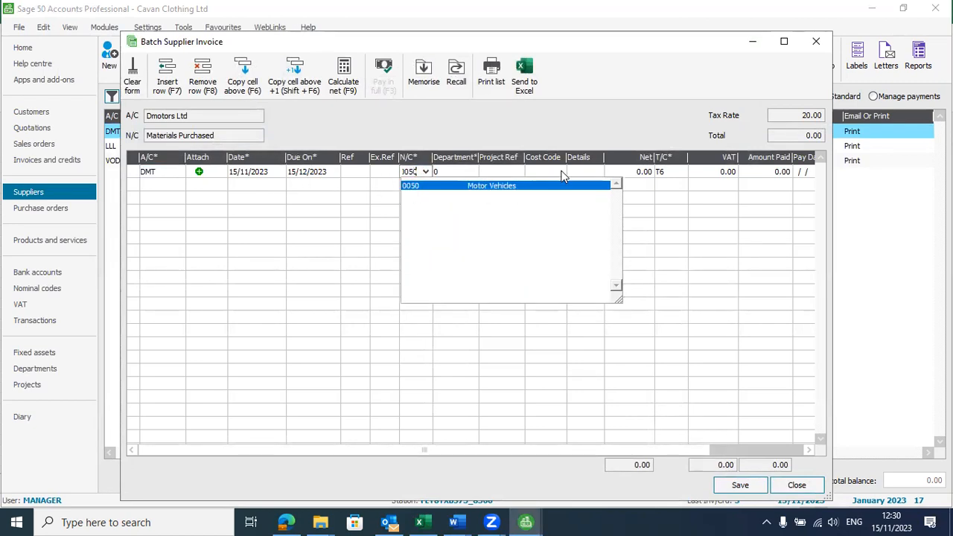
key("Tab")
left_click(362, 172)
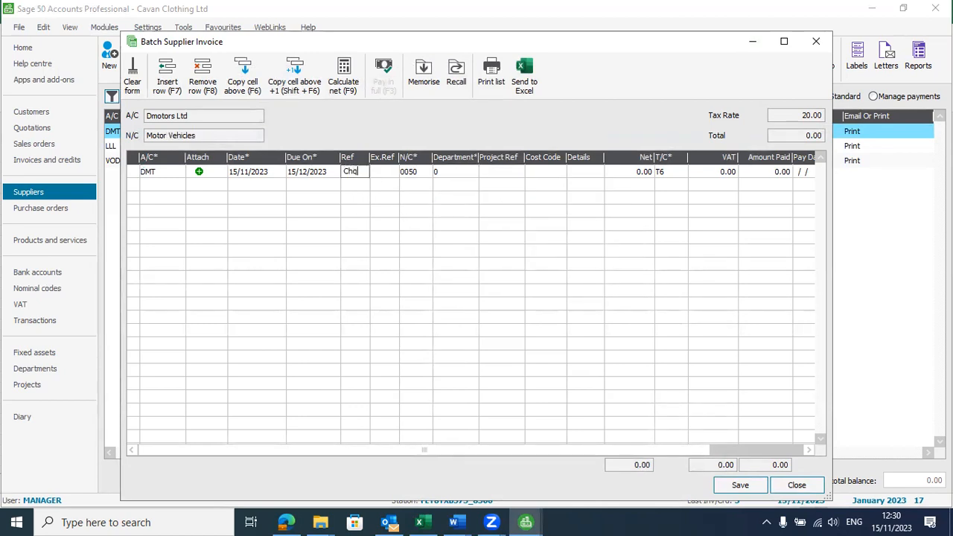
key("Tab")
key("Tab")
key("Tab")
key("Tab")
key("Tab")
Step: Enter details Motor Vehicle and net amount 25500, giving 5100.00 VAT under T6
key("Tab")
key("alt+Tab")
key("Tab")
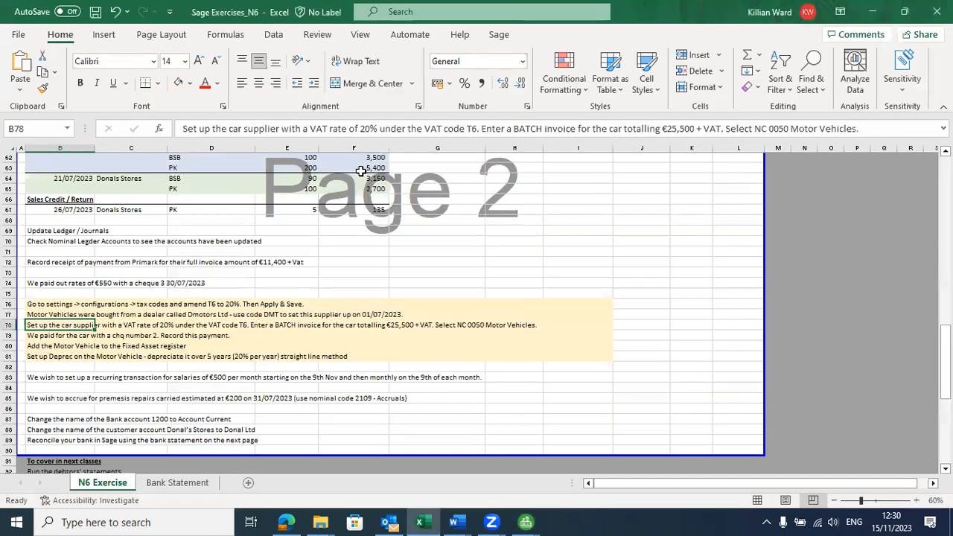
key("alt+Tab")
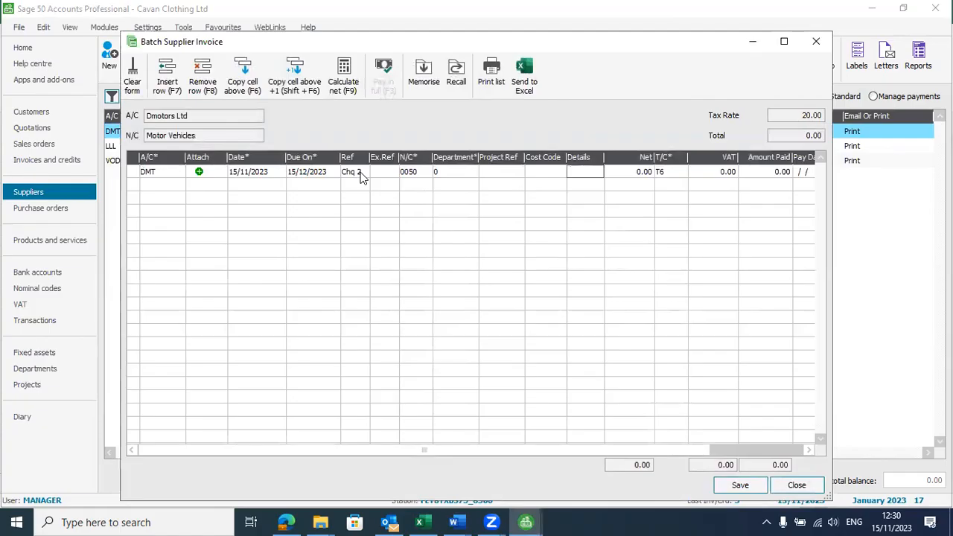
type("Moto")
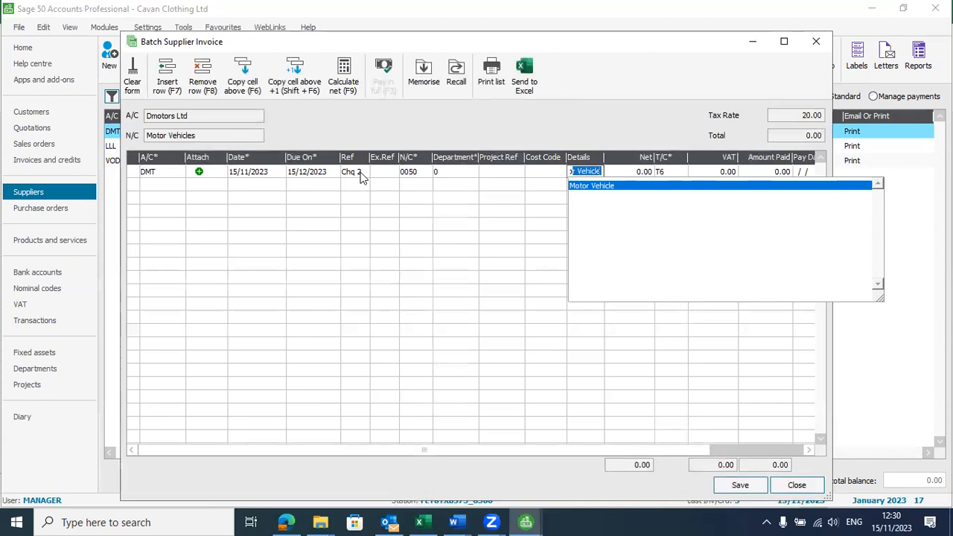
key("Tab")
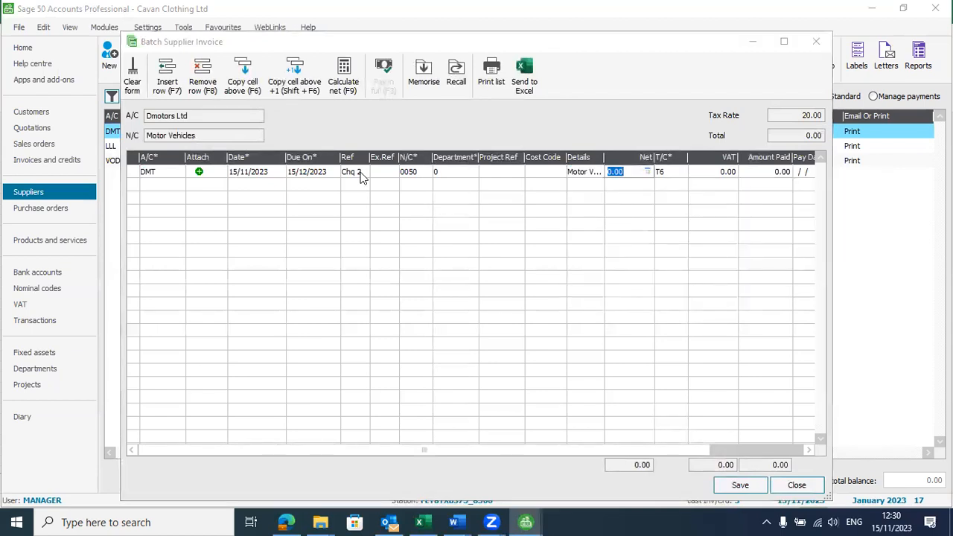
key("alt+Tab")
key("Tab")
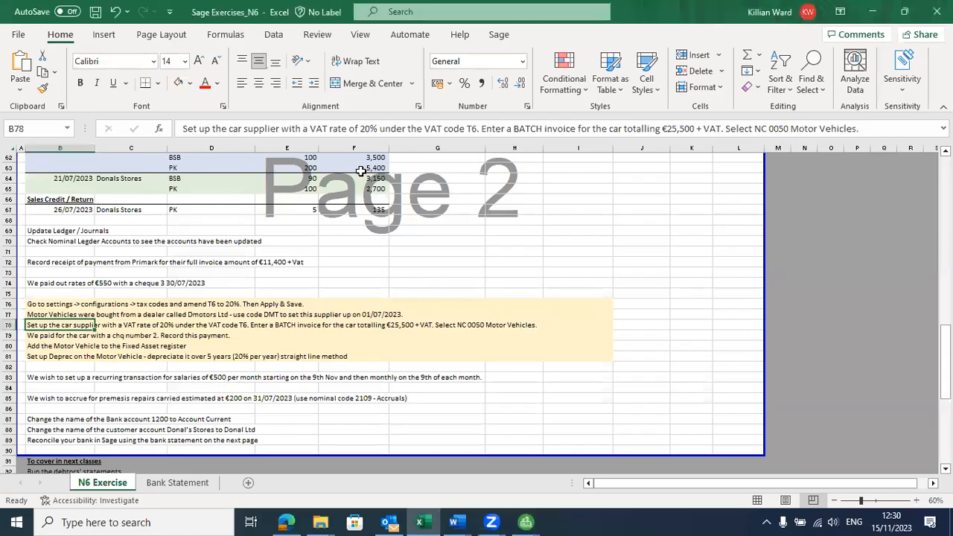
key("alt+Tab")
type("25500")
key("Tab")
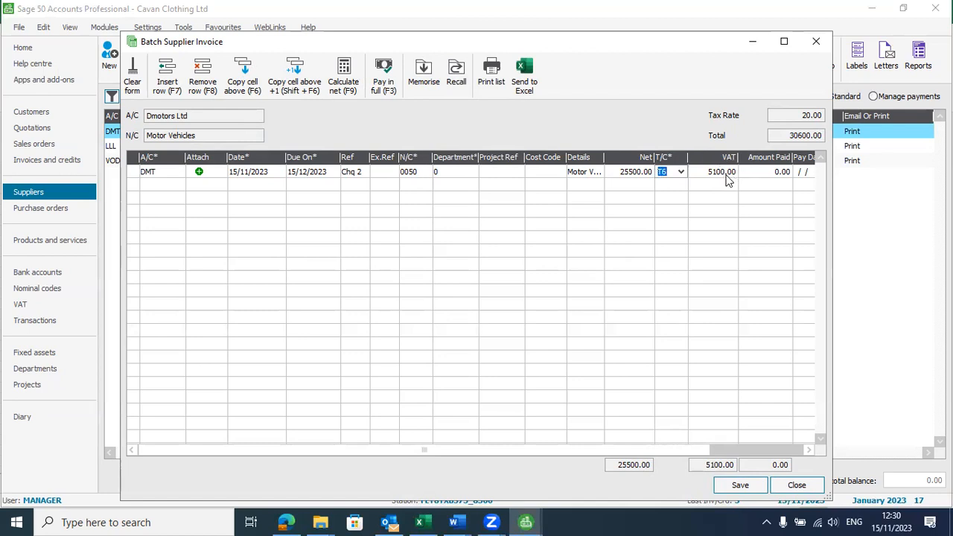
Step: Save the invoice, raising DMT's balance to 30600.00, and show the Purchase orders list
left_click(754, 173)
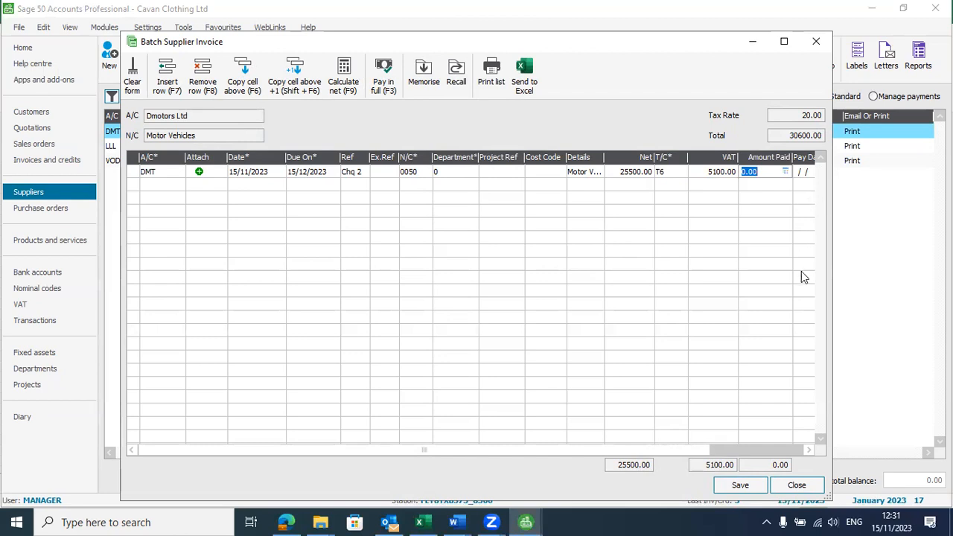
left_click(810, 452)
left_click(810, 452)
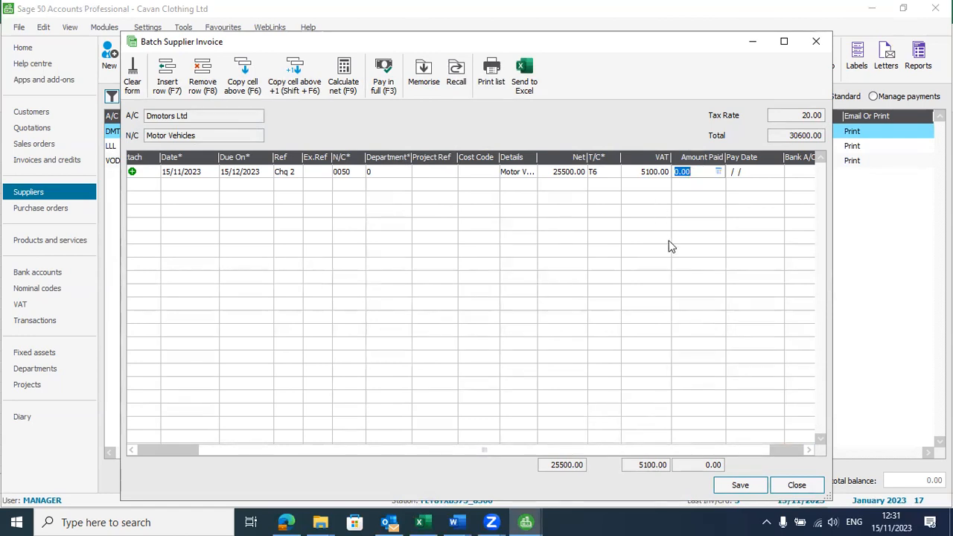
left_click(740, 485)
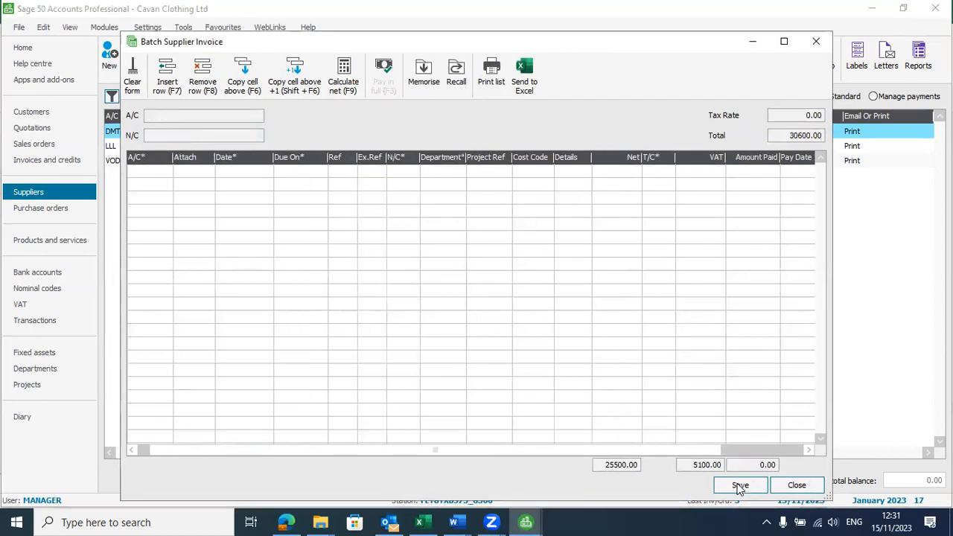
left_click(796, 486)
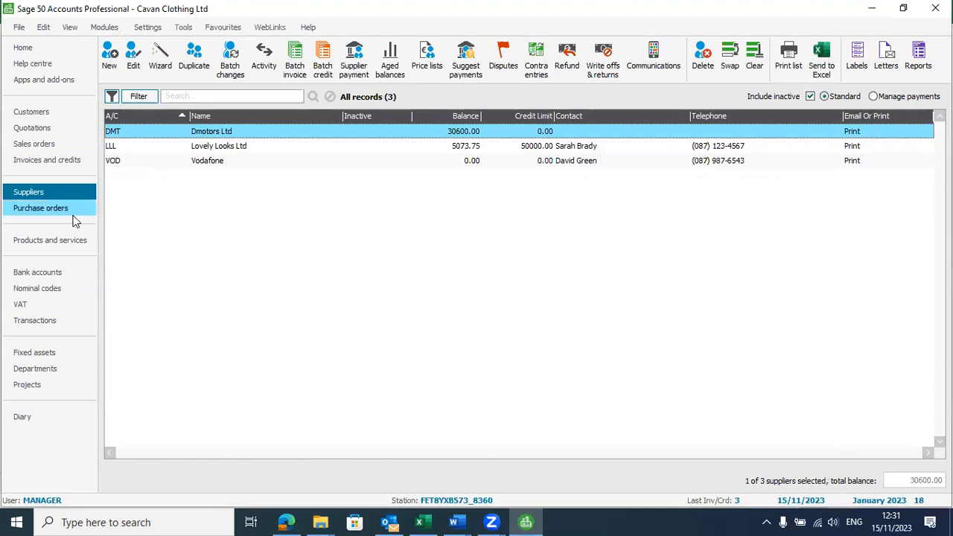
left_click(63, 214)
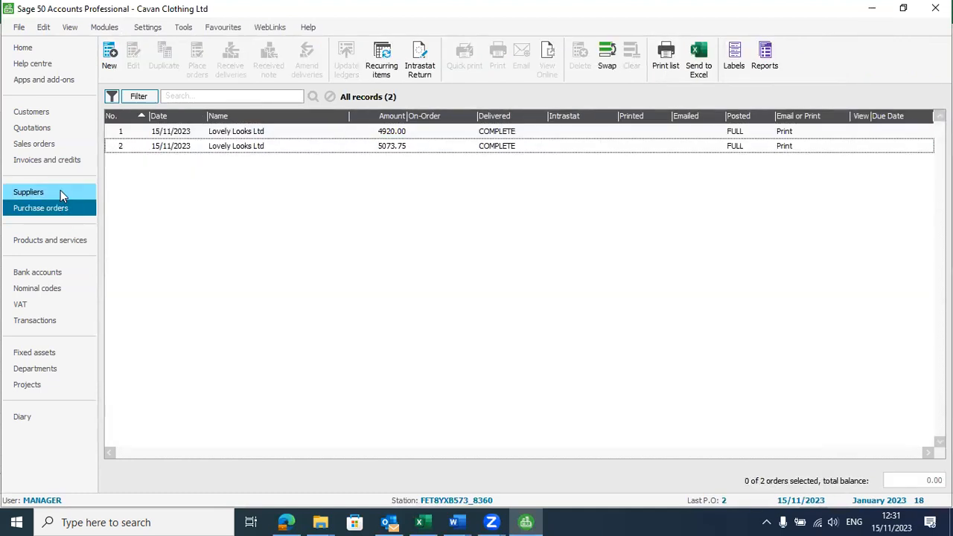
Step: Check that nominal code 0050 holds 25500.00, then return to the Suppliers list
left_click(60, 192)
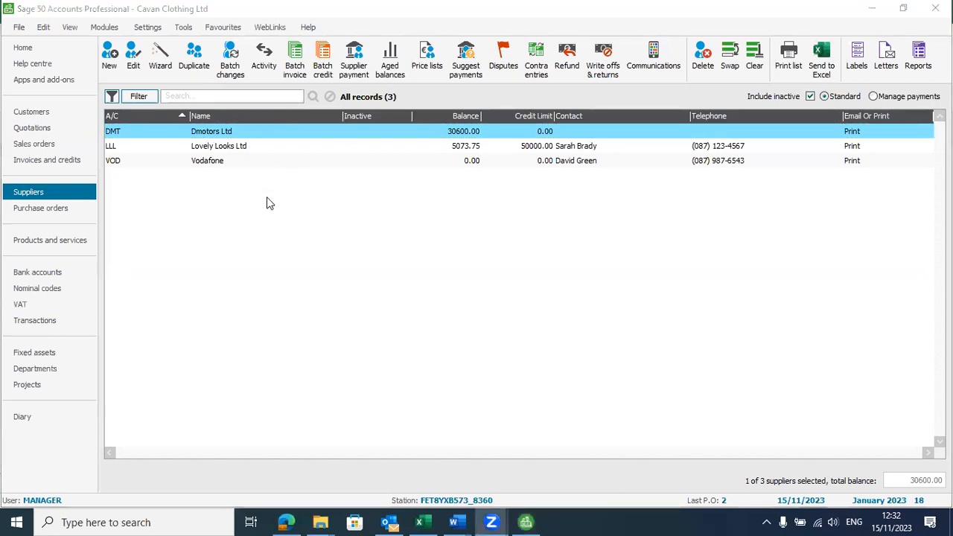
left_click(38, 290)
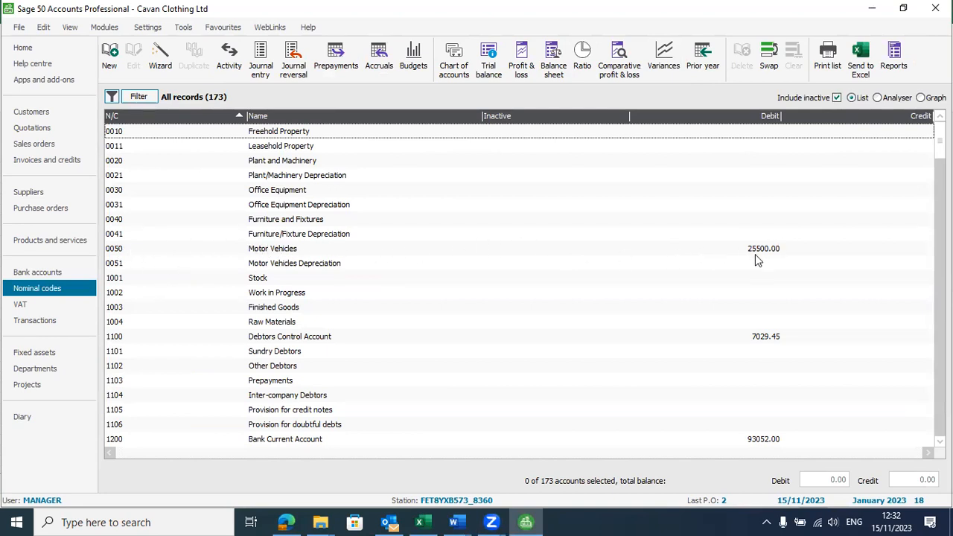
left_click(41, 112)
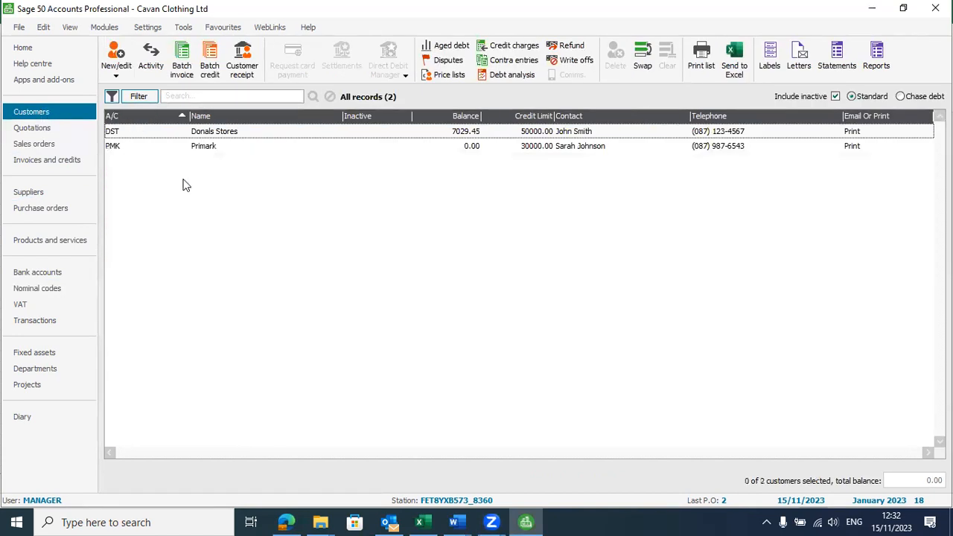
left_click(39, 194)
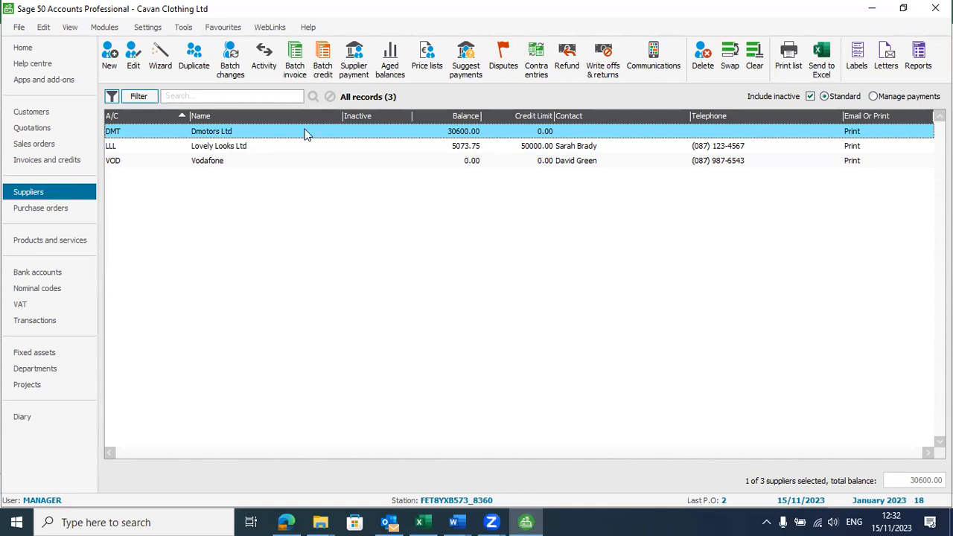
Step: Pay Dmotors Ltd (DMT) 30600.00 in full from bank account 1200 and save the payment
left_click(353, 86)
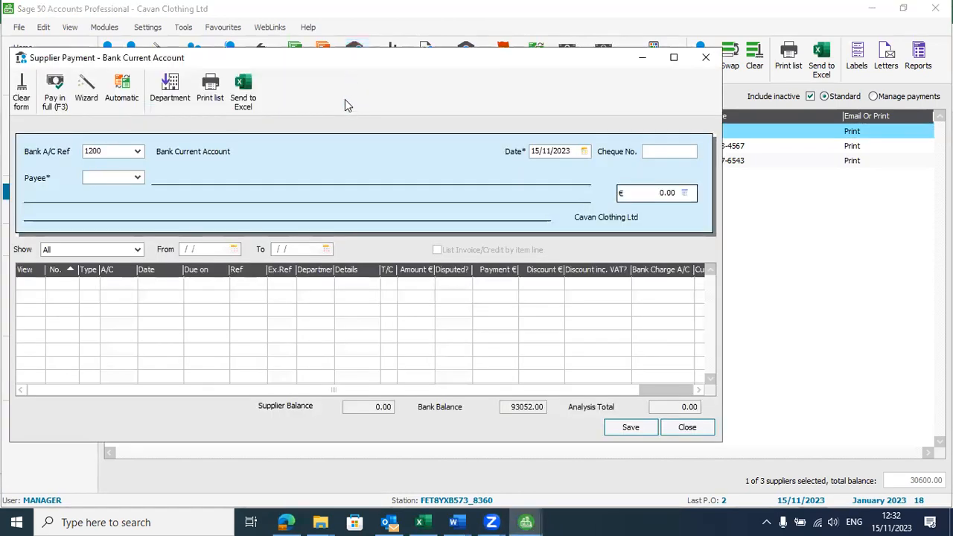
left_click(138, 178)
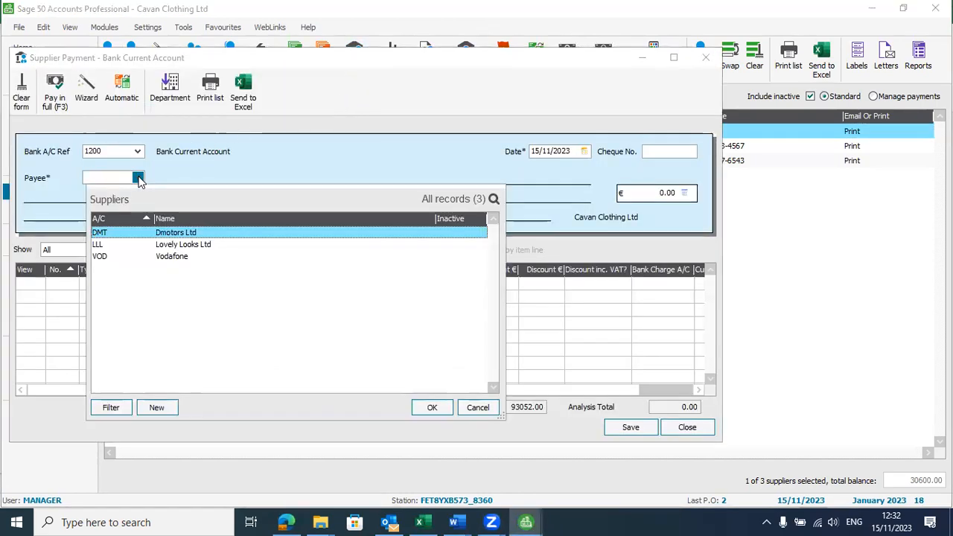
left_click(434, 408)
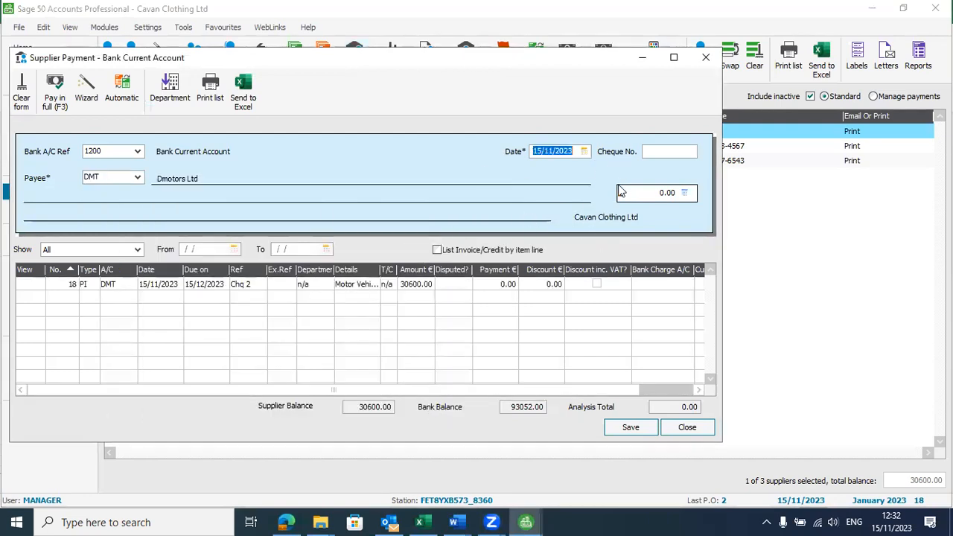
left_click(493, 284)
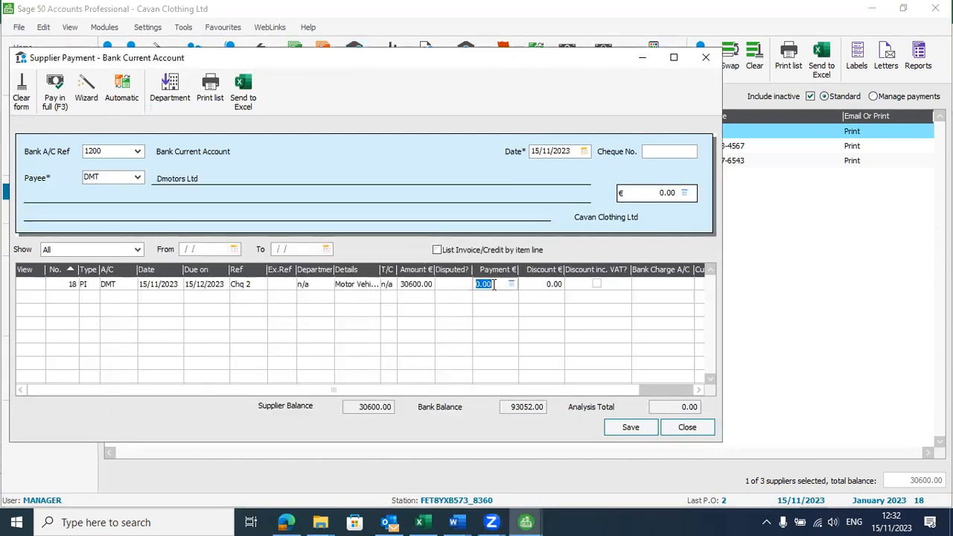
left_click(54, 93)
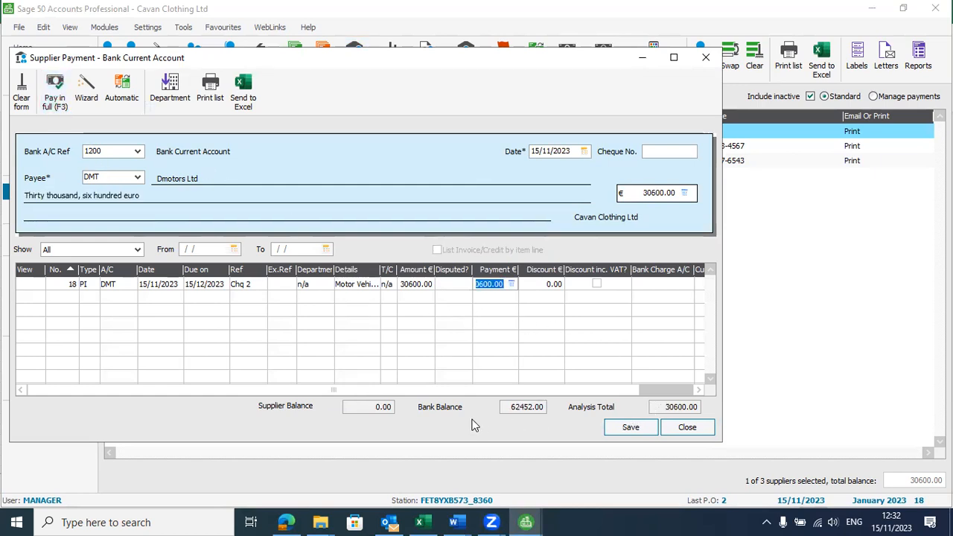
left_click(638, 430)
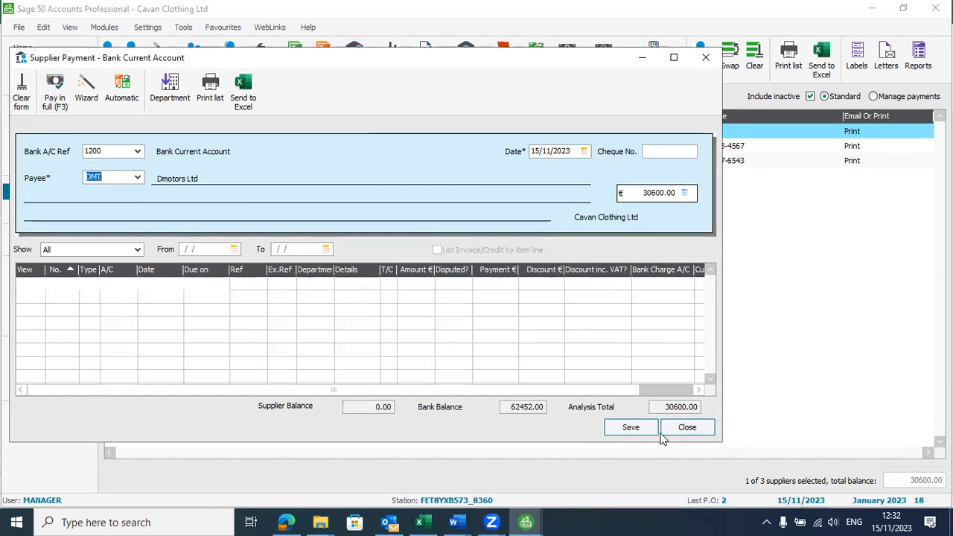
left_click(685, 432)
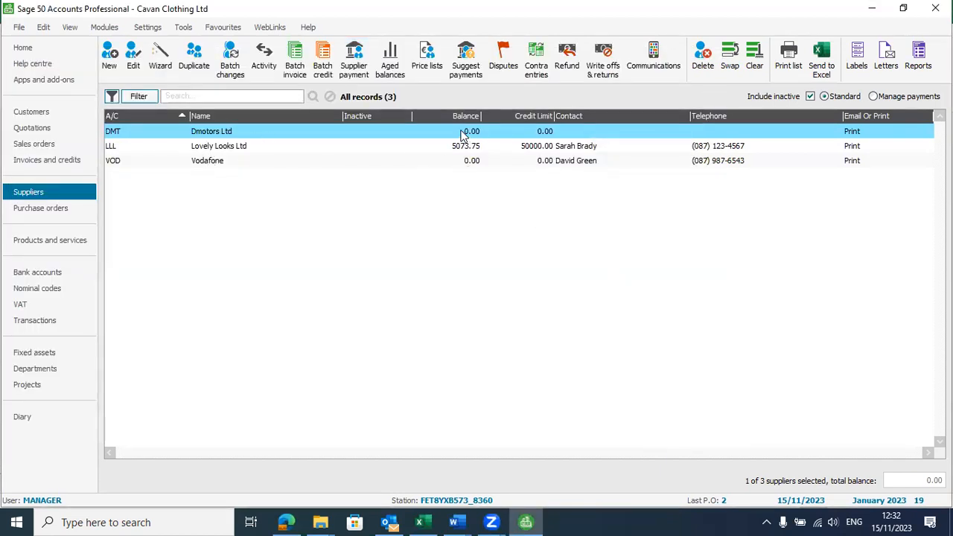
Step: Read row 80's task to register the Motor Vehicle as a fixed asset, then open Fixed assets
key("alt+Tab")
key("Tab")
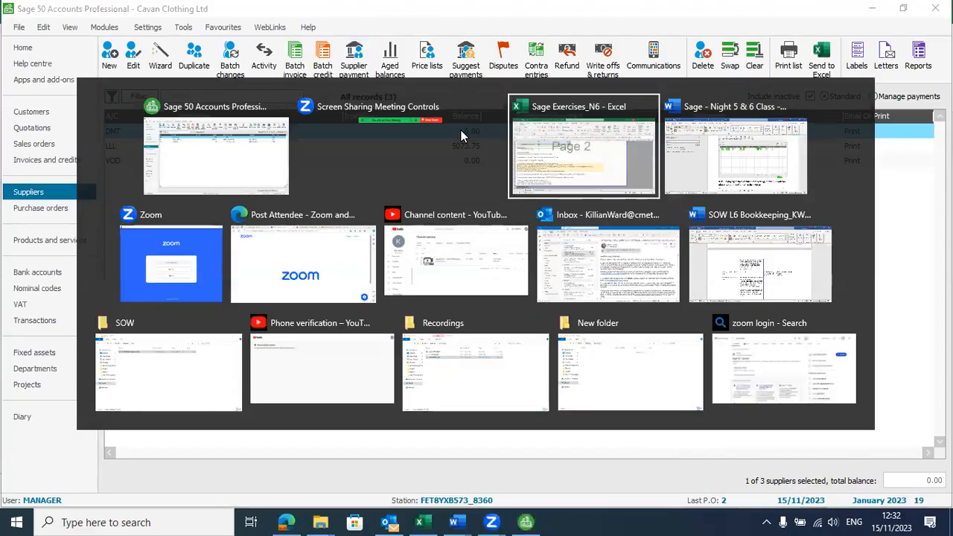
key("Down")
key("Down")
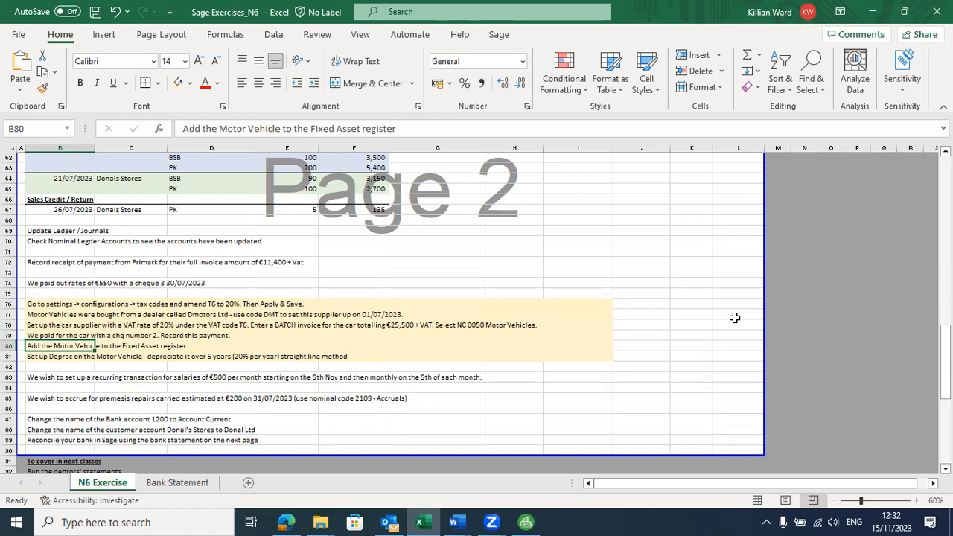
key("alt+Tab")
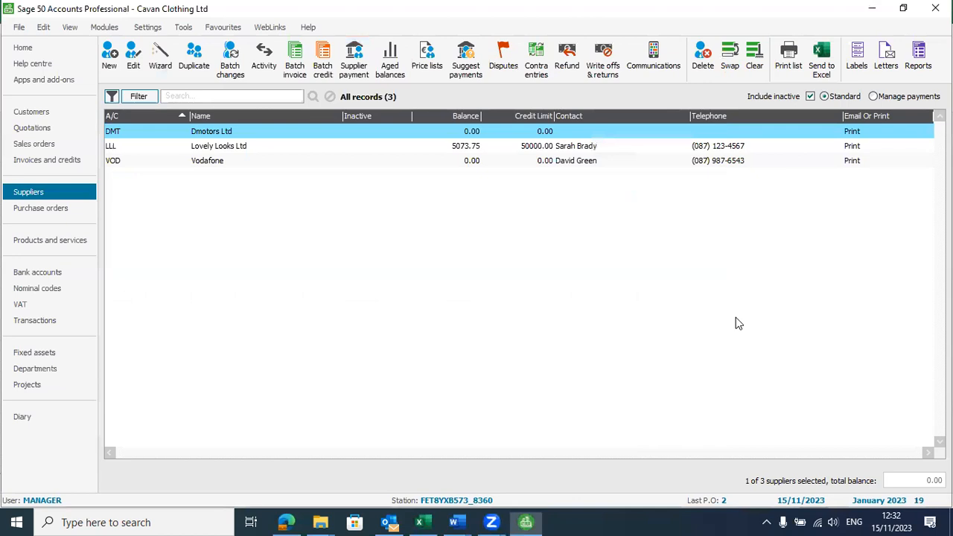
left_click(37, 358)
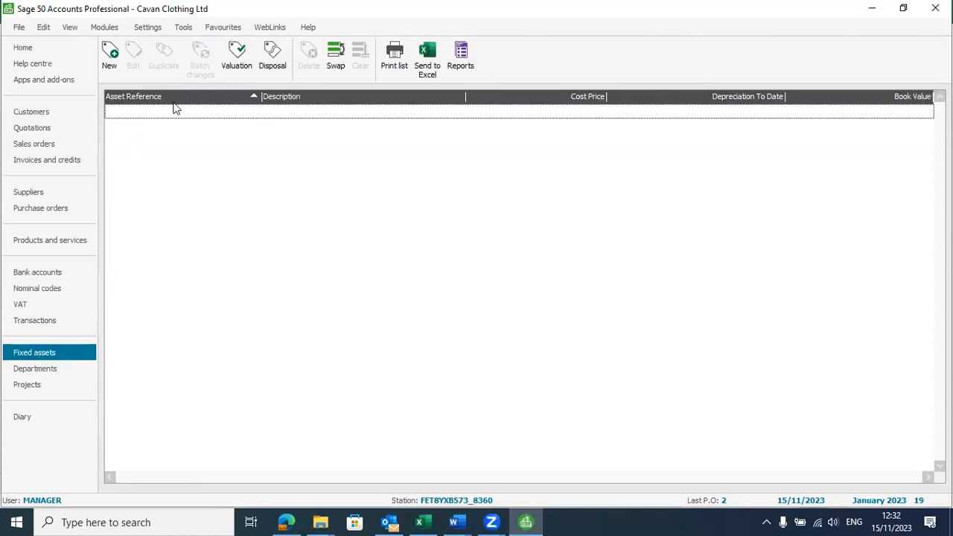
Step: Start a new asset record and check the row 81 depreciation task in the workbook
left_click(108, 52)
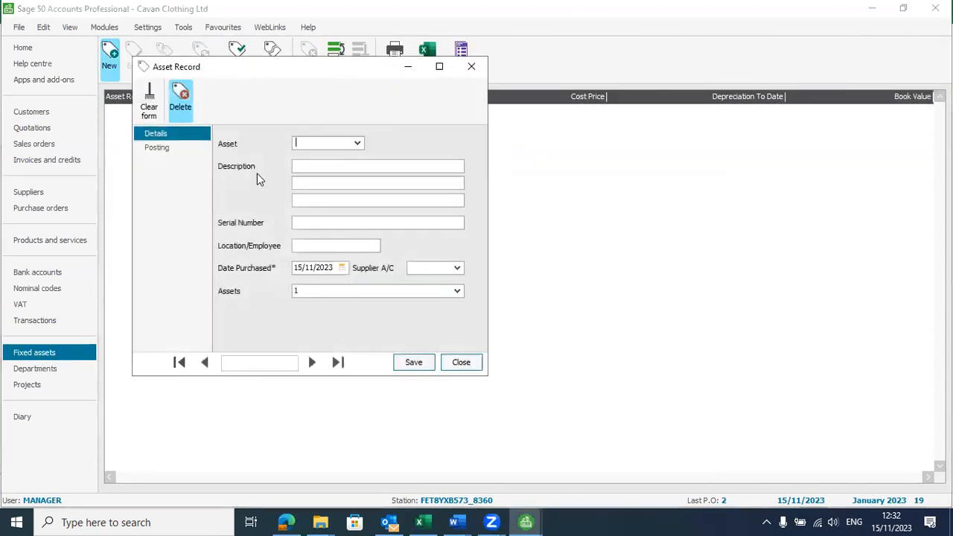
left_click(357, 142)
left_click(318, 139)
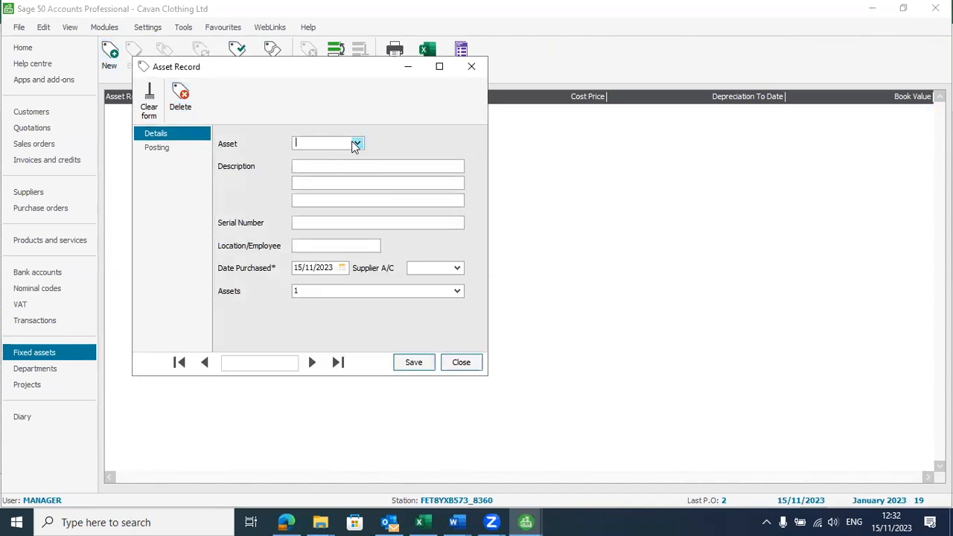
key("alt+Tab")
left_click(352, 140)
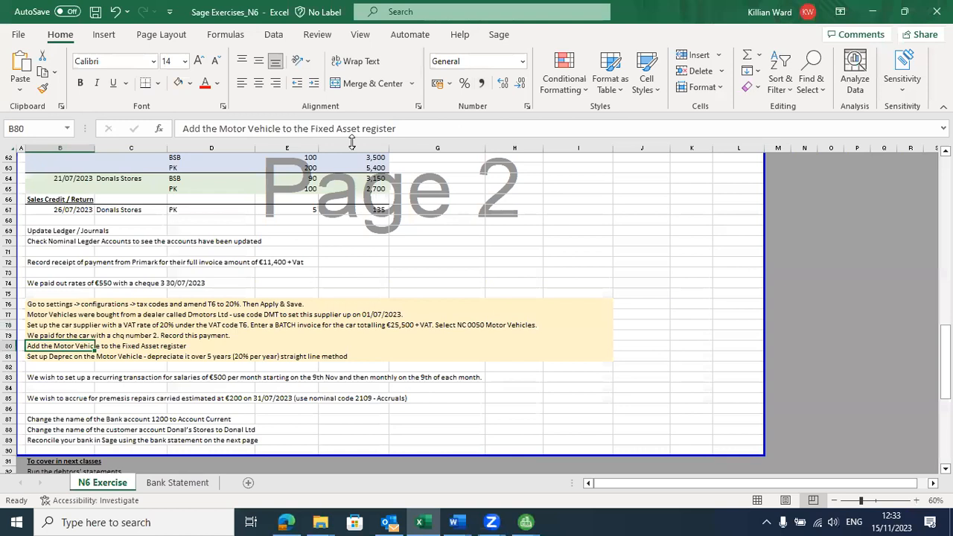
key("Down")
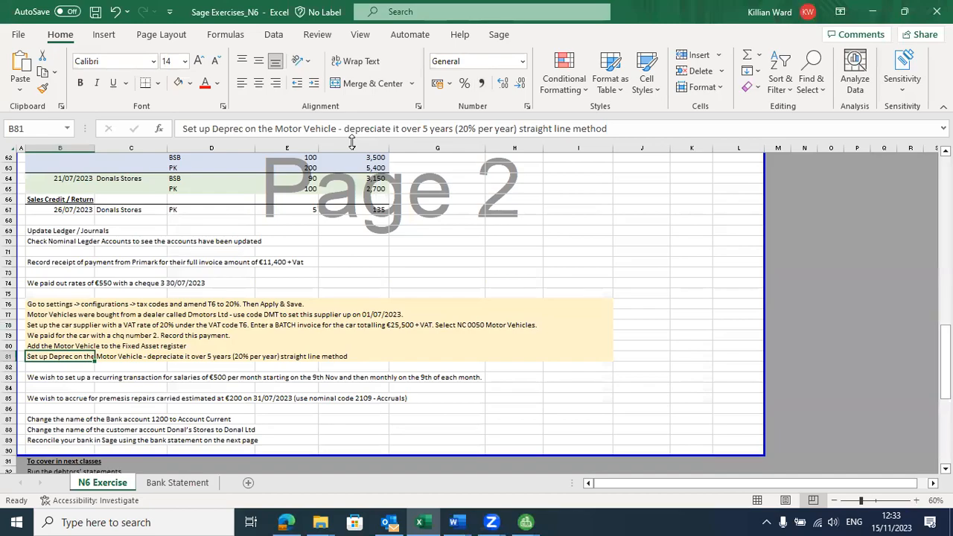
key("alt+Tab")
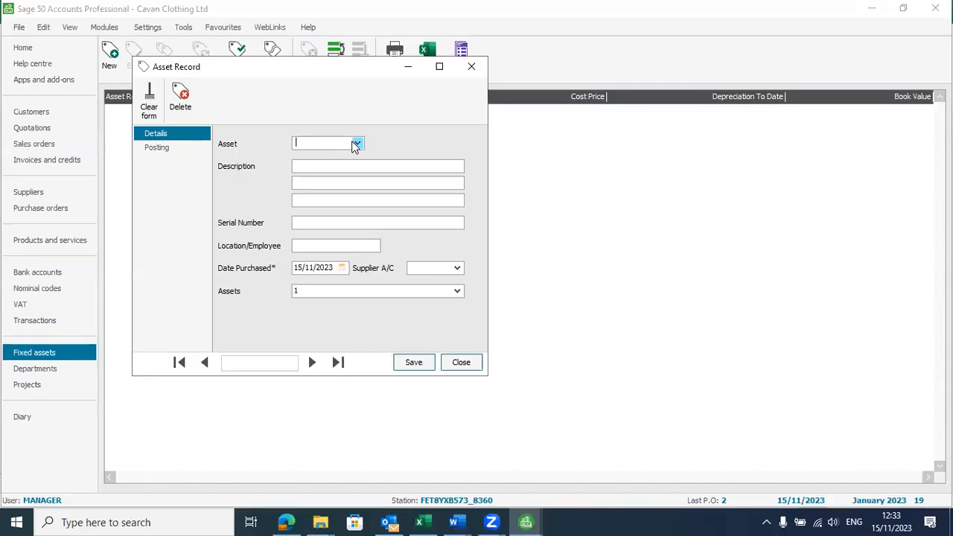
Step: Enter asset reference VWGOLF with the description VW Golf, 181D12345
type("VWGOLF")
left_click(358, 143)
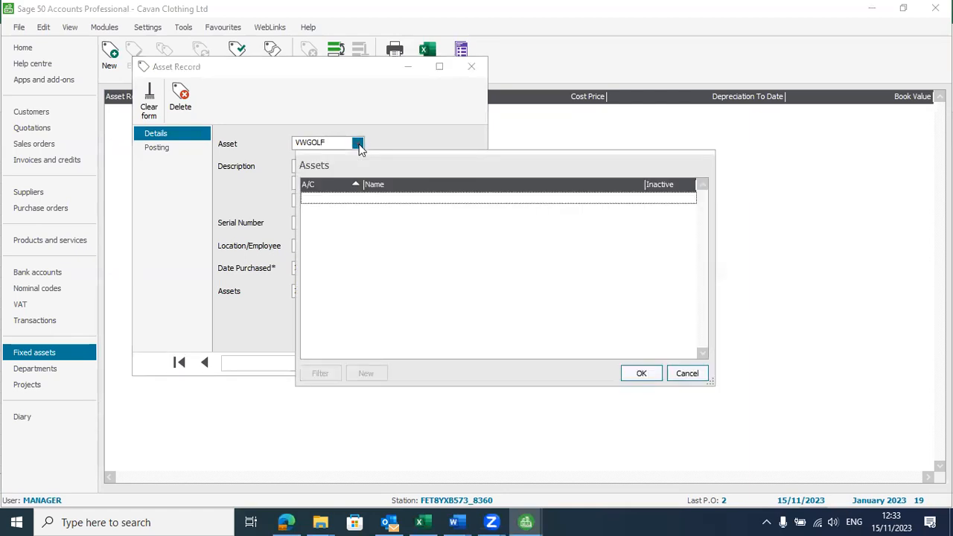
left_click(315, 145)
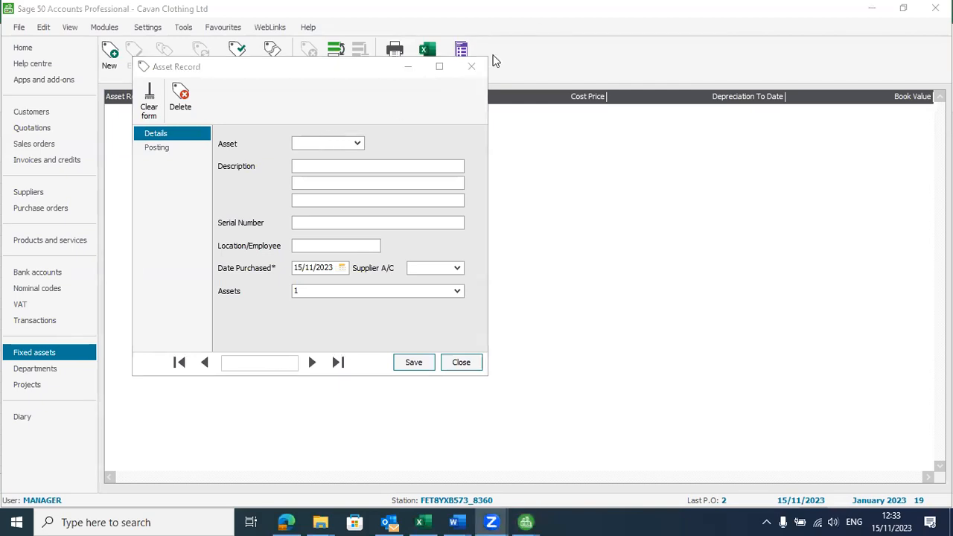
left_click(300, 146)
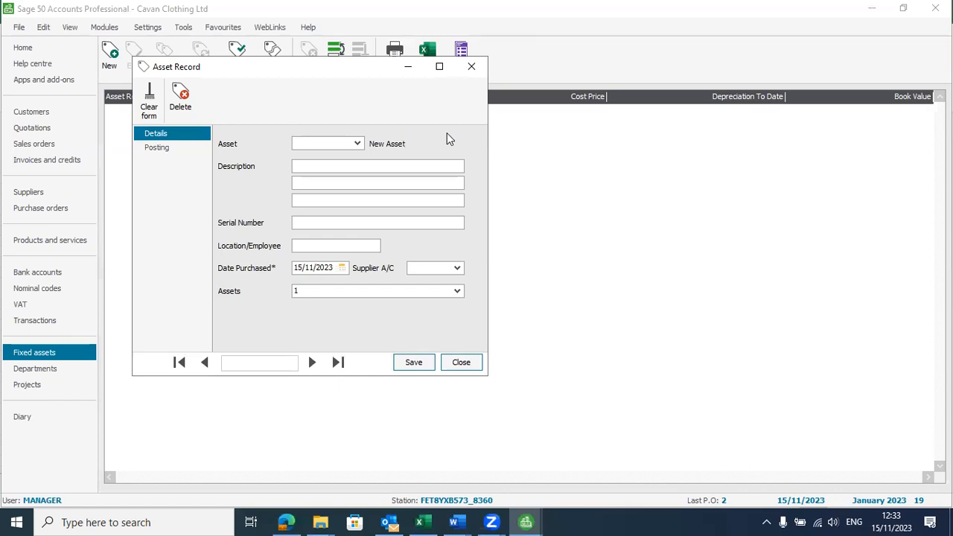
type("VWGOLF")
left_click(378, 167)
type("VW Gold")
key("BackSpace")
type("f")
type("181D12")
type("345")
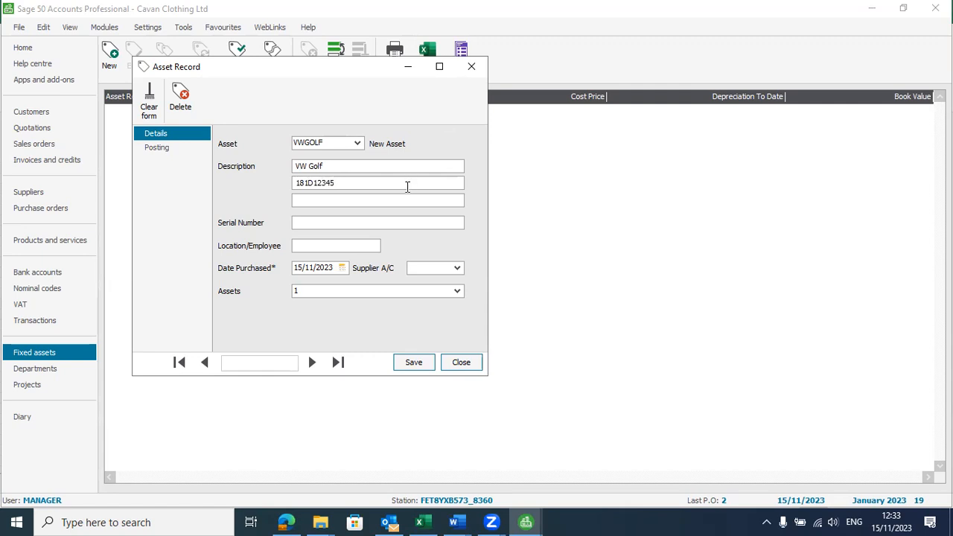
Step: Select Dmotors Ltd (DMT) as the asset's supplier
left_click(325, 222)
left_click(325, 245)
left_click(458, 268)
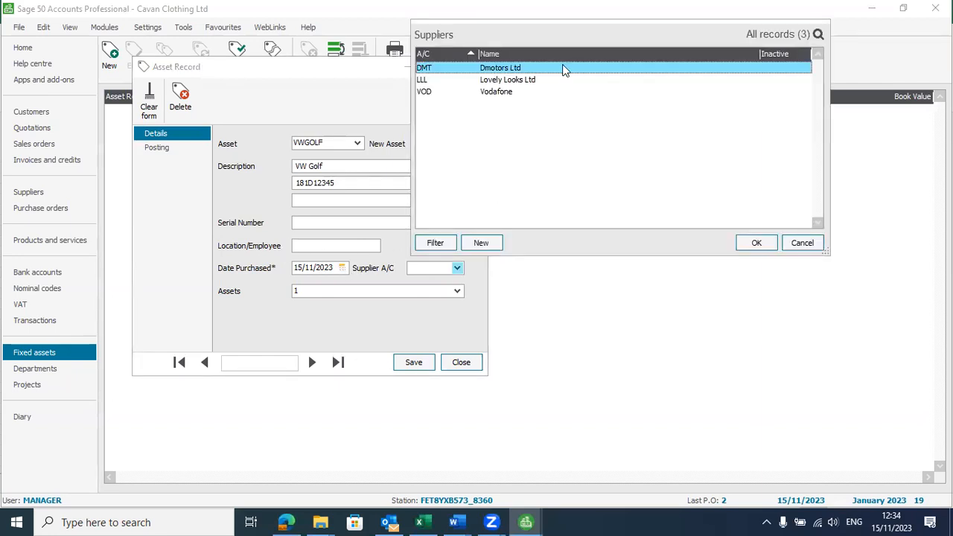
double_click(510, 70)
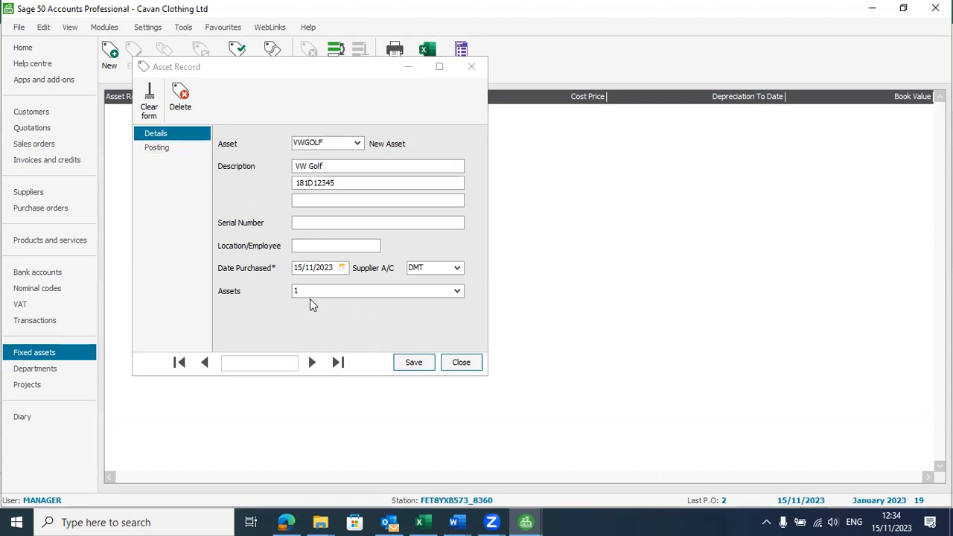
key("alt+Tab")
key("alt+Tab")
key("alt+Tab")
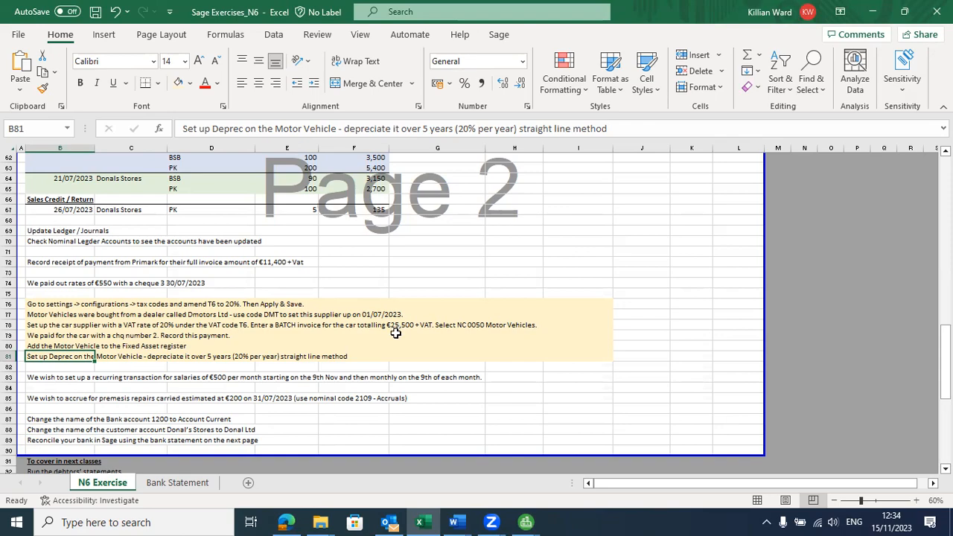
key("alt+Tab")
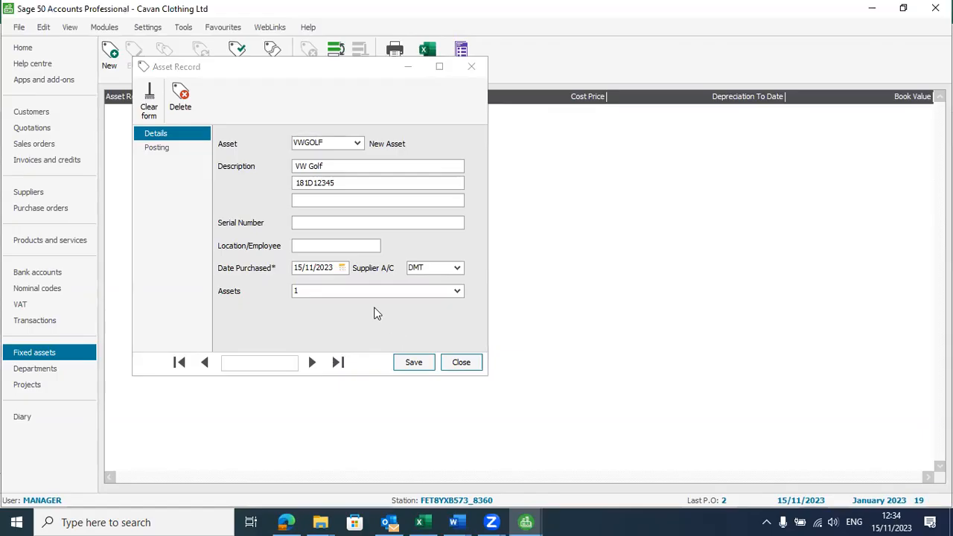
Step: On the Posting page, set balance sheet depreciation to 0051 Motor Vehicles Depreciation
left_click(166, 146)
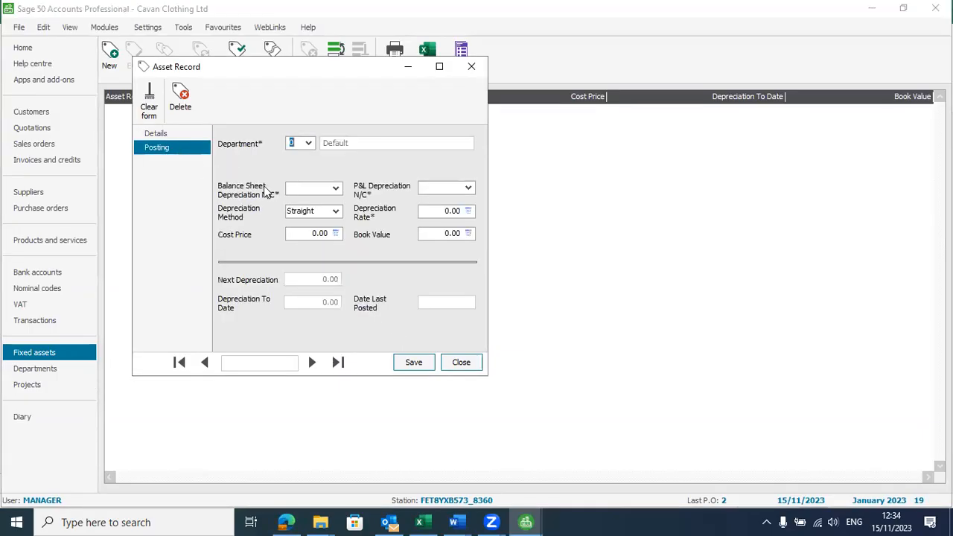
left_click(339, 188)
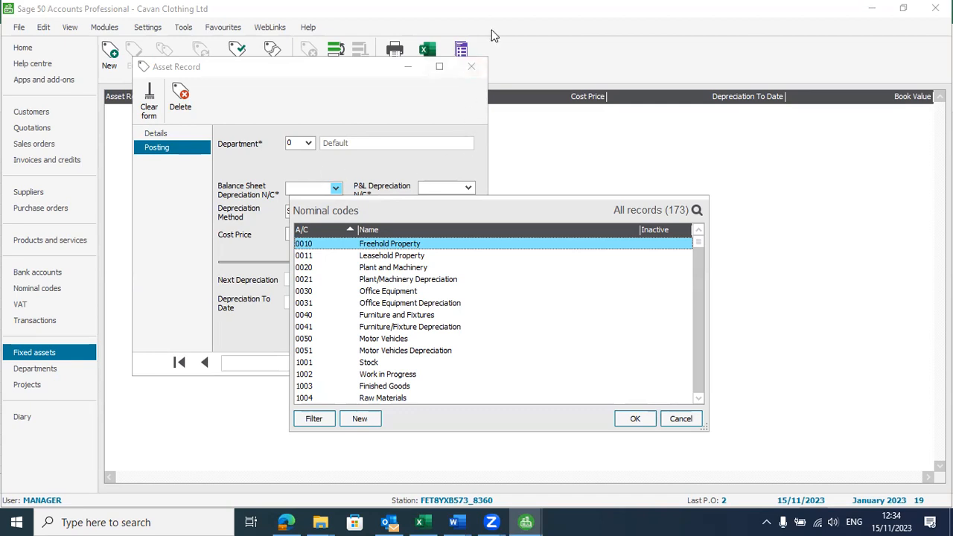
key("Return")
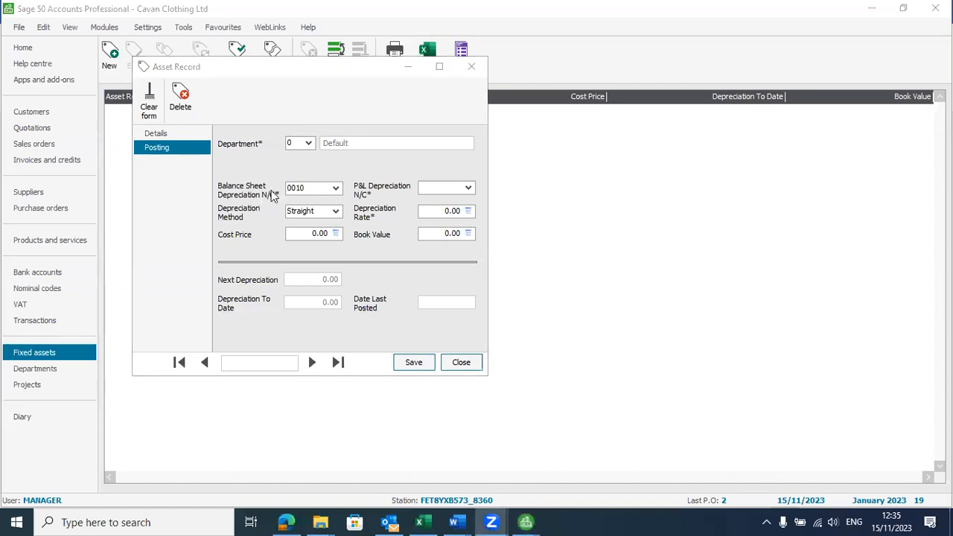
left_click(337, 188)
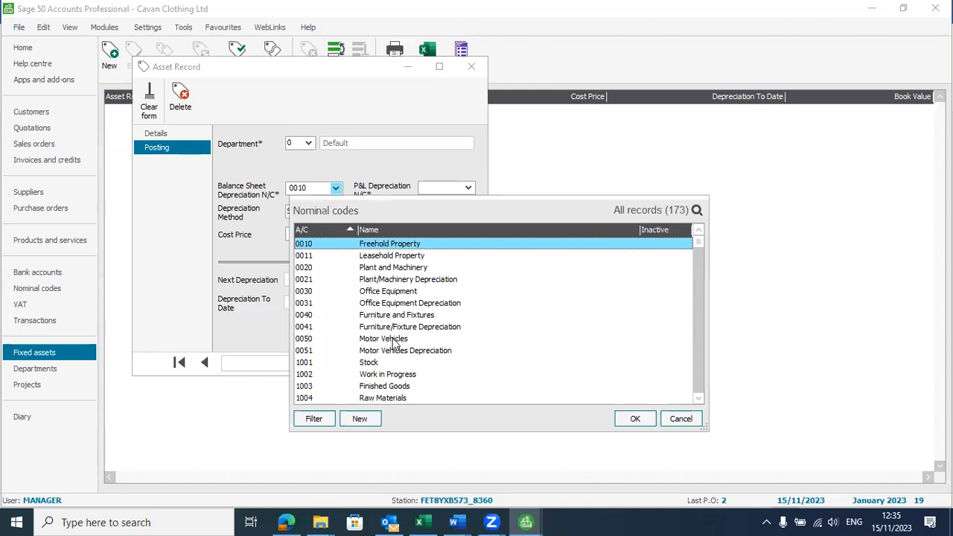
left_click(397, 351)
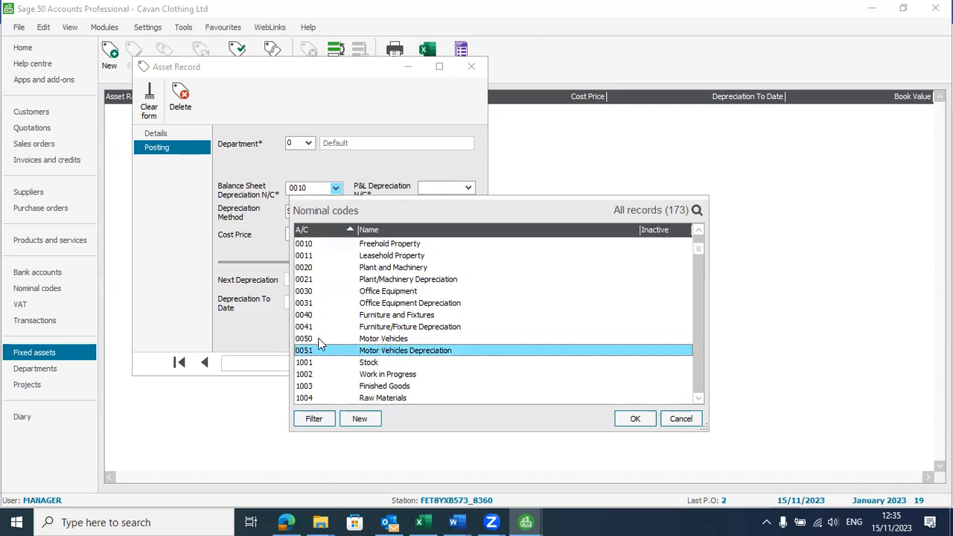
left_click(629, 421)
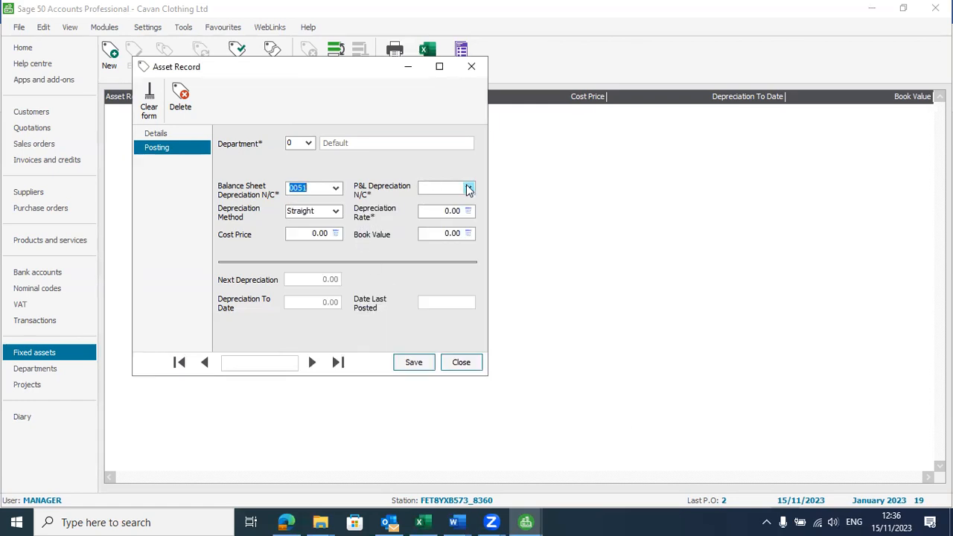
left_click(468, 188)
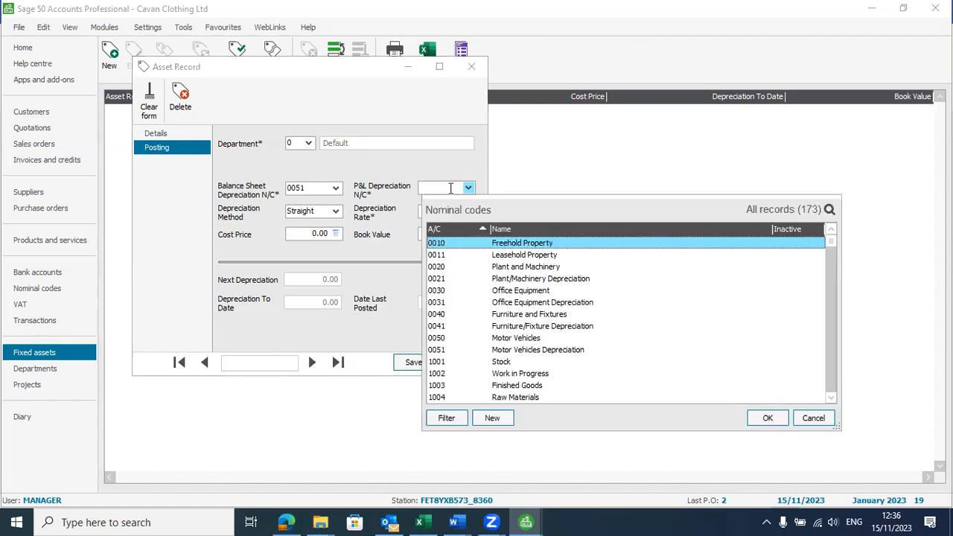
left_click(453, 522)
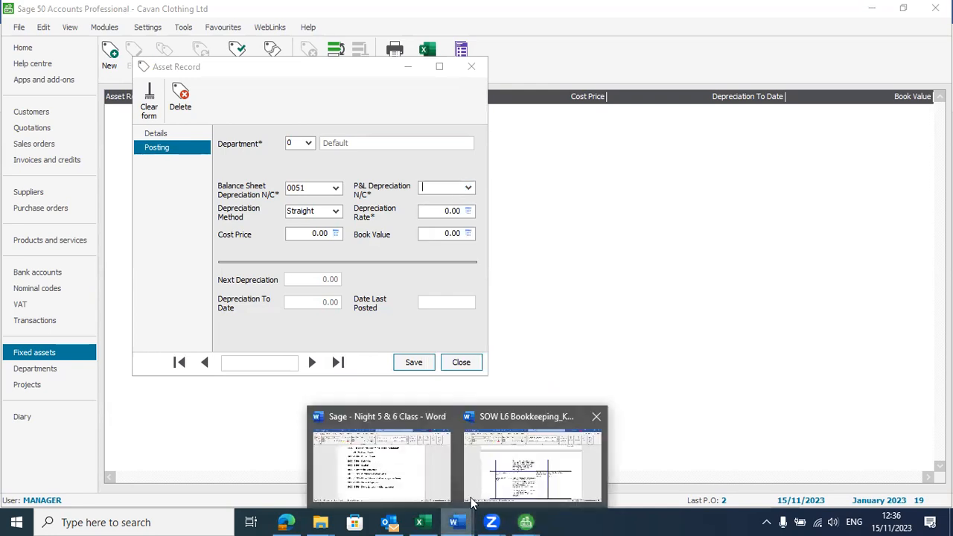
left_click(399, 466)
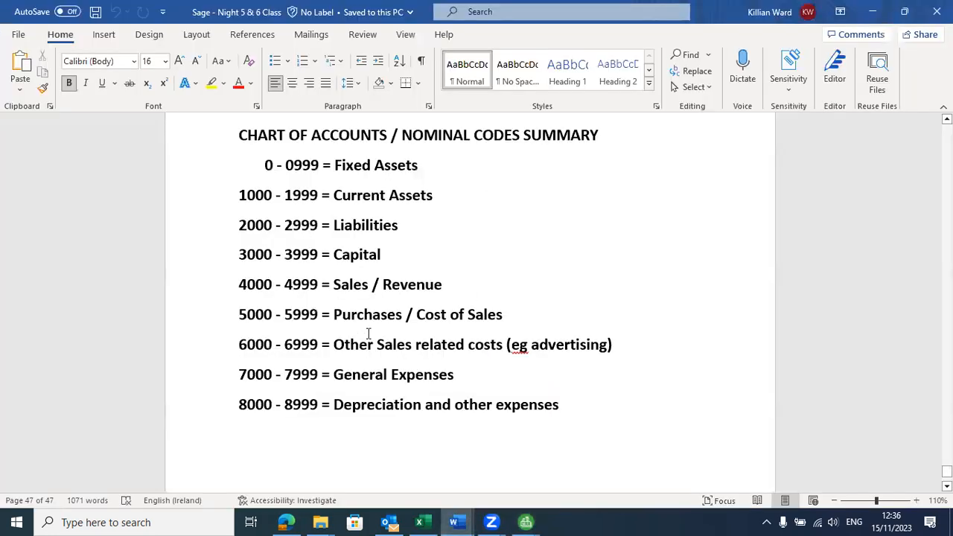
scroll(368, 342, "up", 1)
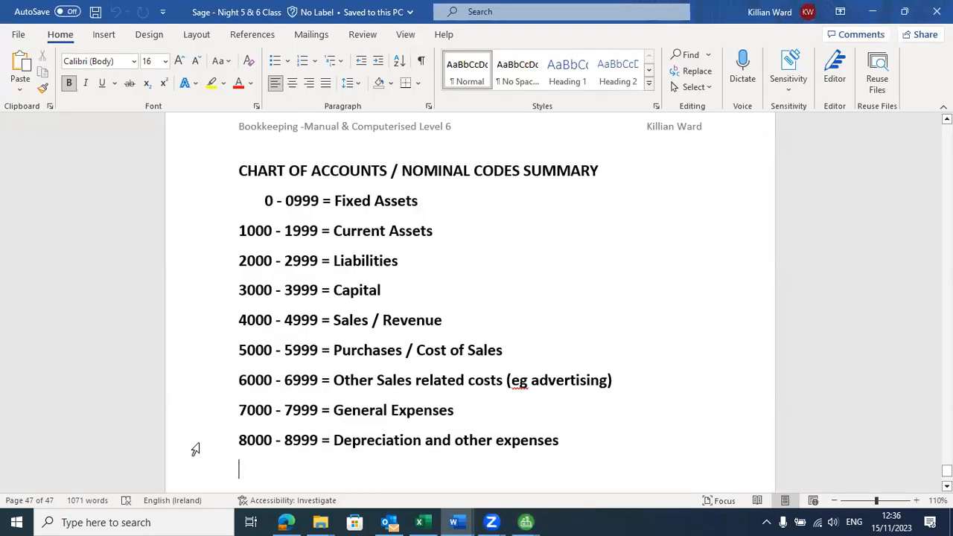
left_click_drag(241, 440, 437, 435)
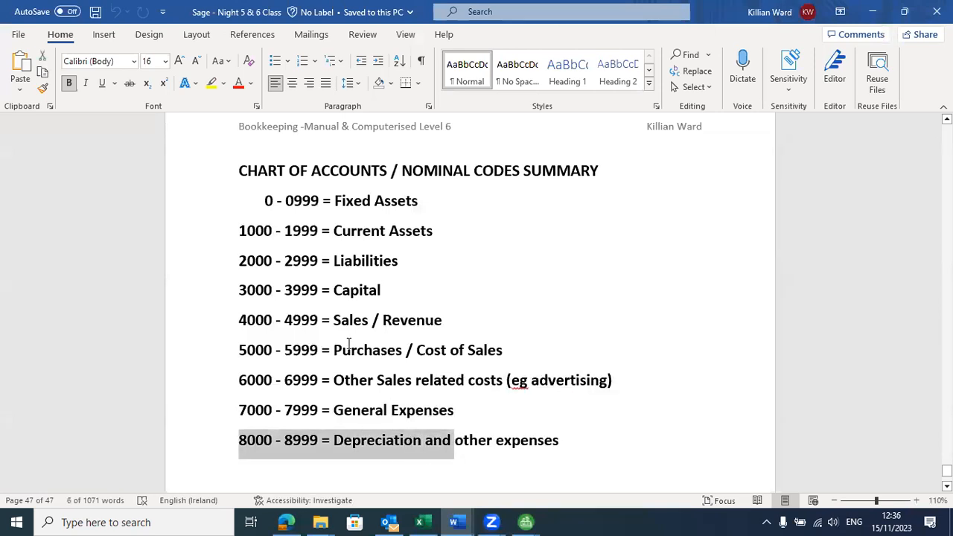
key("alt+Tab")
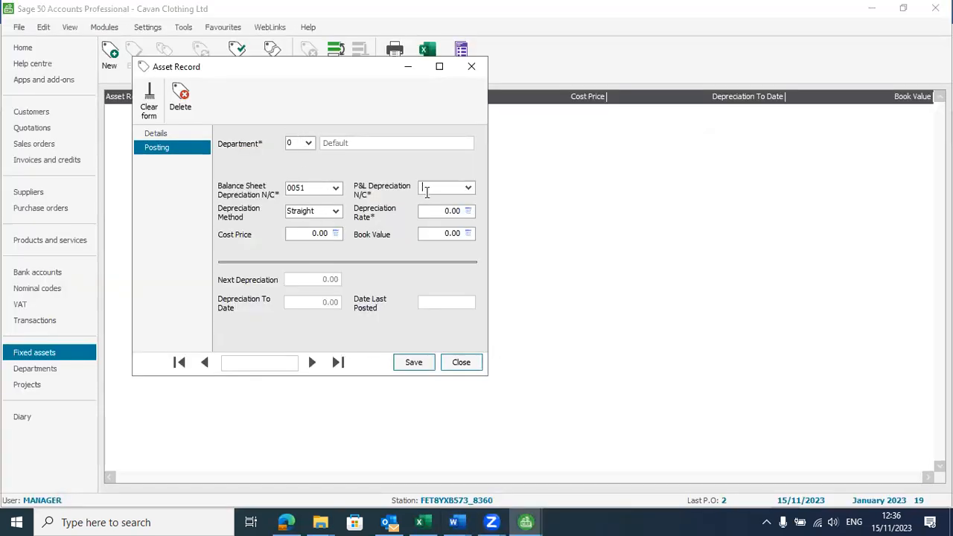
Step: Set P&L depreciation to 8003 Vehicle Depreciation and the depreciation rate to 20%
type("8003")
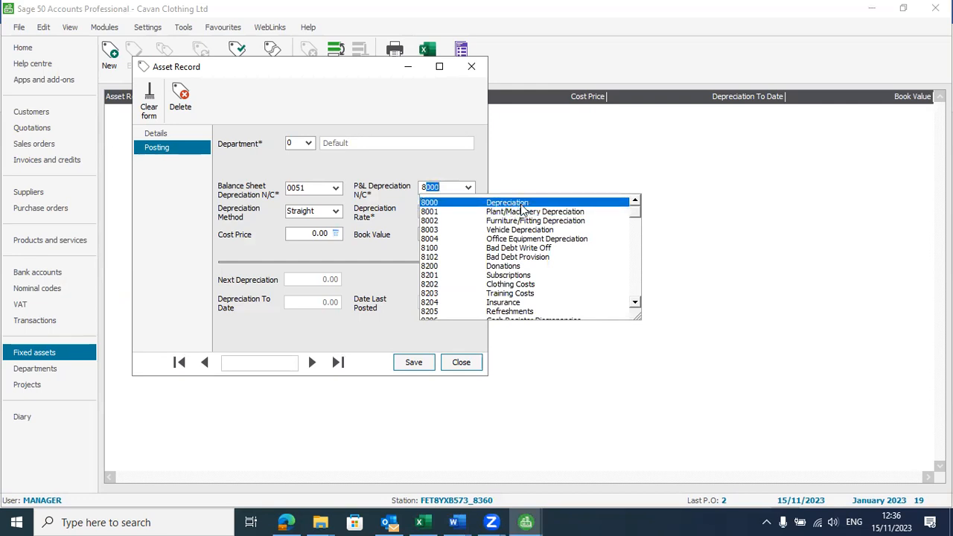
left_click(525, 212)
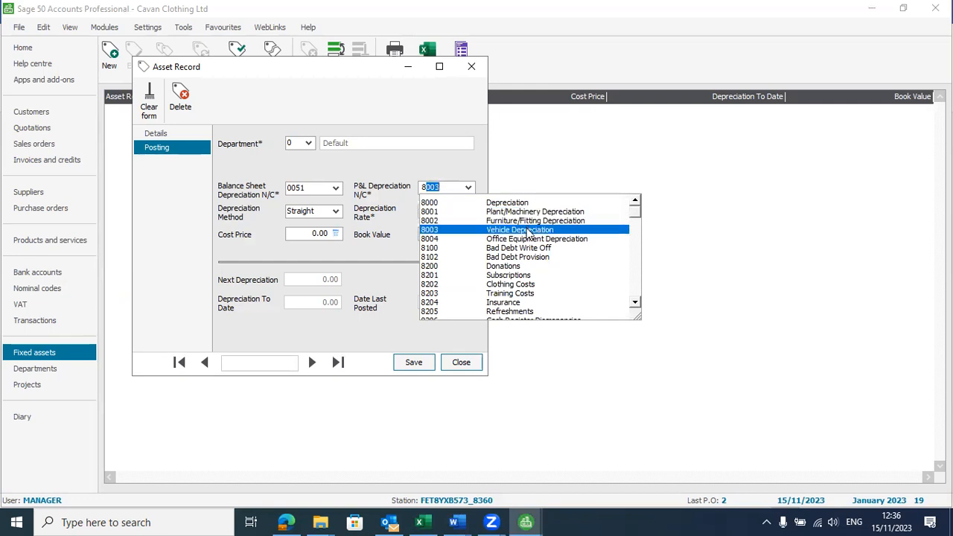
left_click(527, 231)
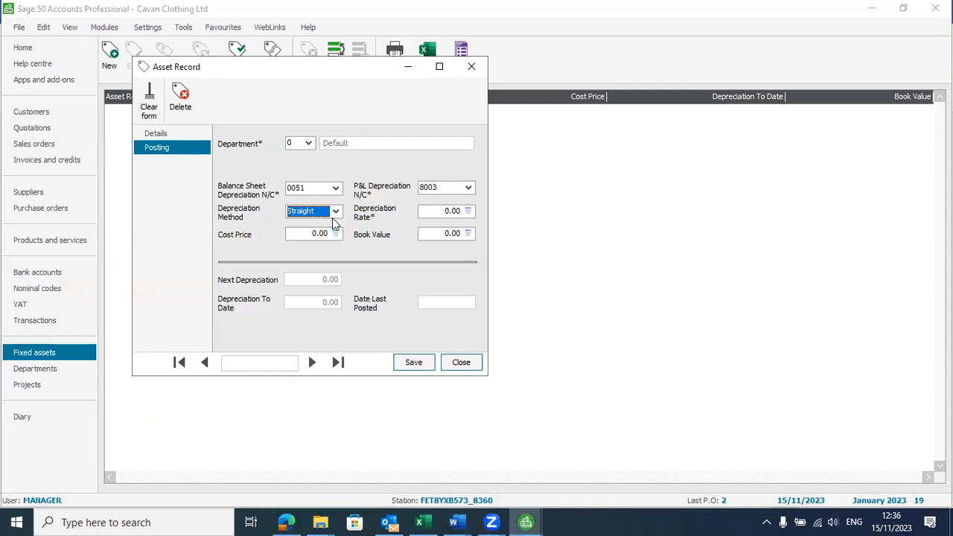
left_click(436, 210)
type("2")
left_click(308, 234)
Step: Enter the 25500 cost price, then save and close the VW Golf asset record
key("alt+Tab")
key("alt+Tab")
key("alt+Tab")
key("alt+Tab")
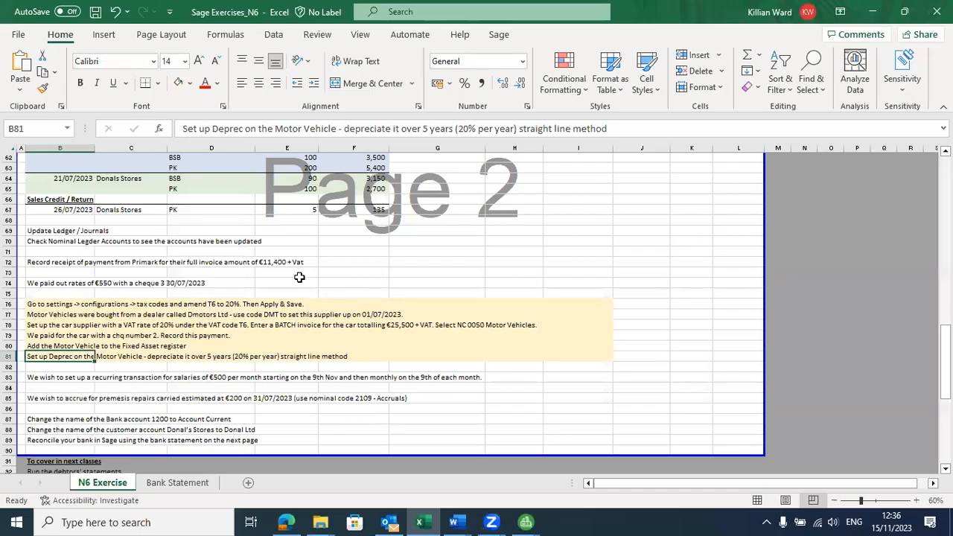
key("alt+Tab")
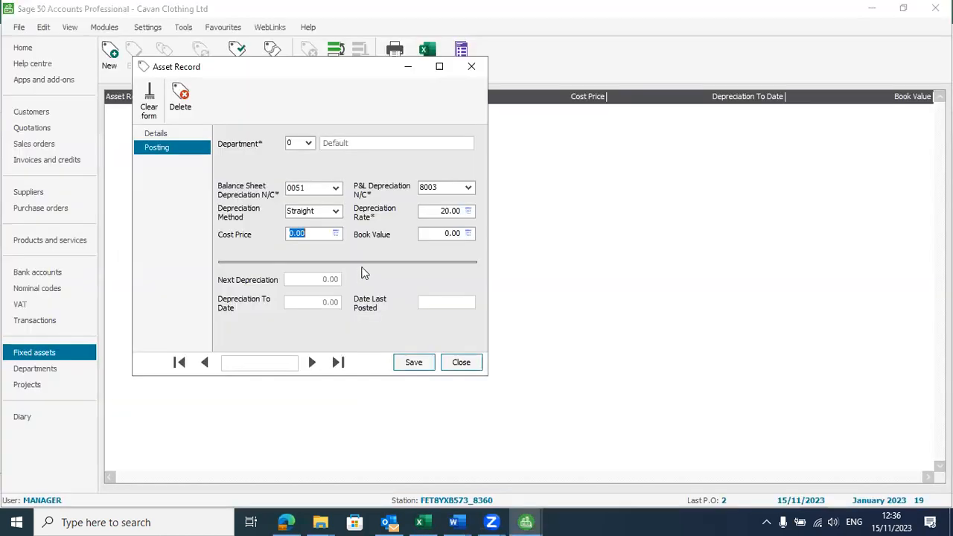
type("25500")
key("Tab")
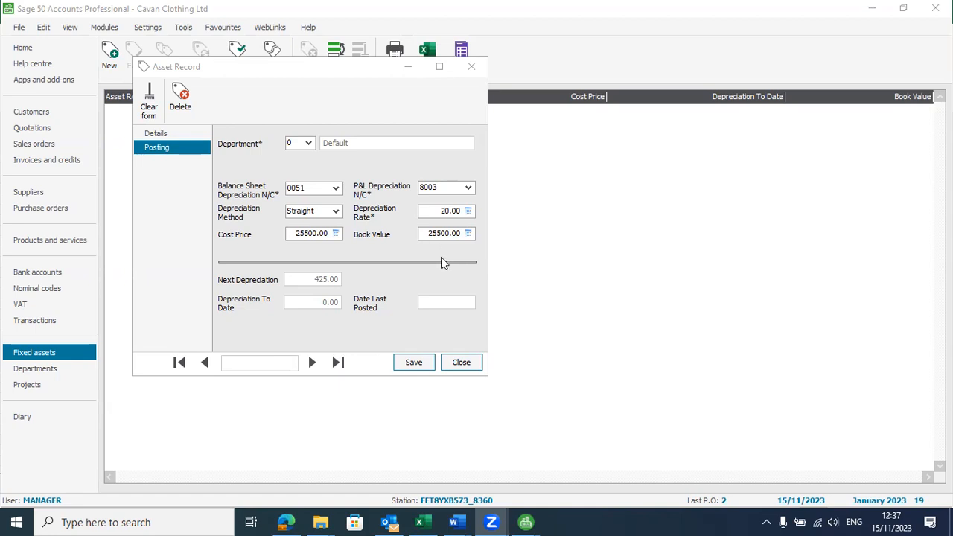
left_click(420, 362)
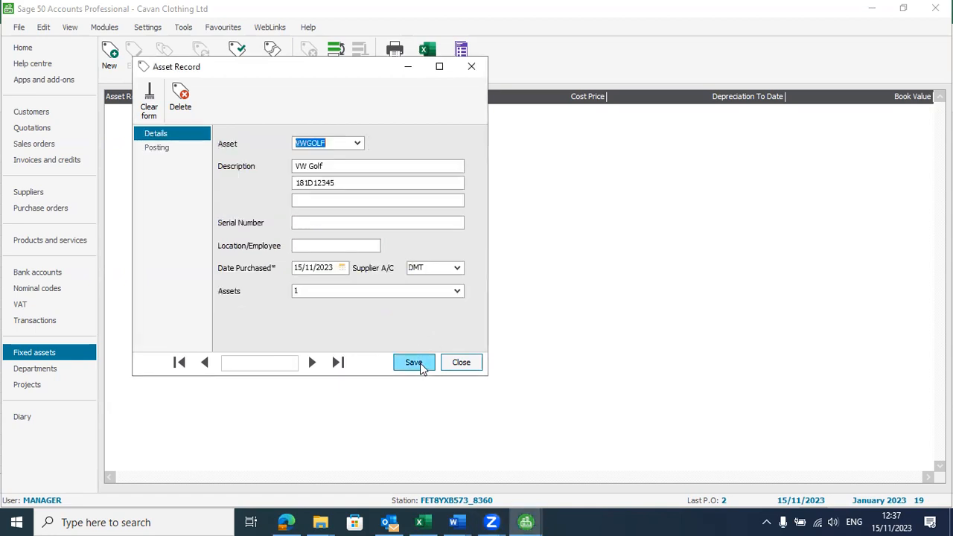
left_click(466, 363)
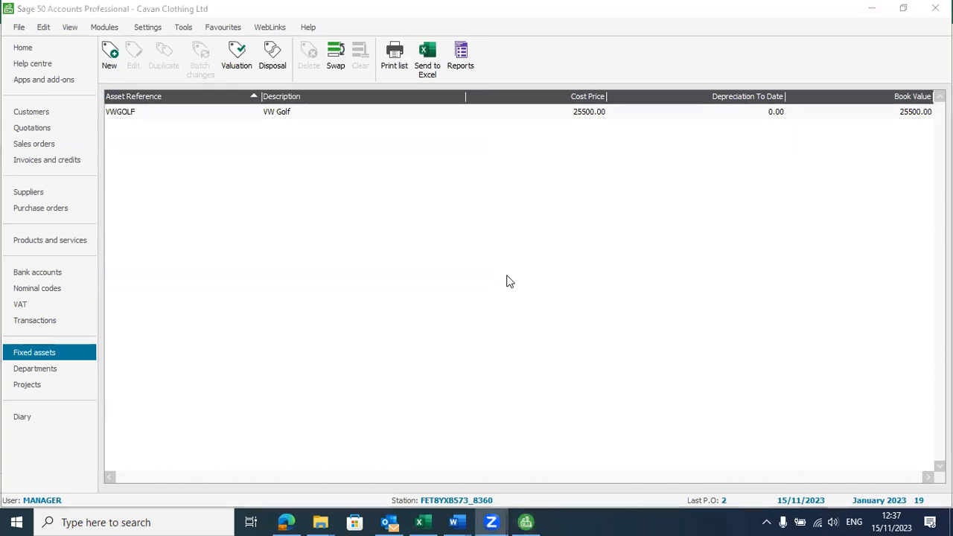
key("alt+Tab")
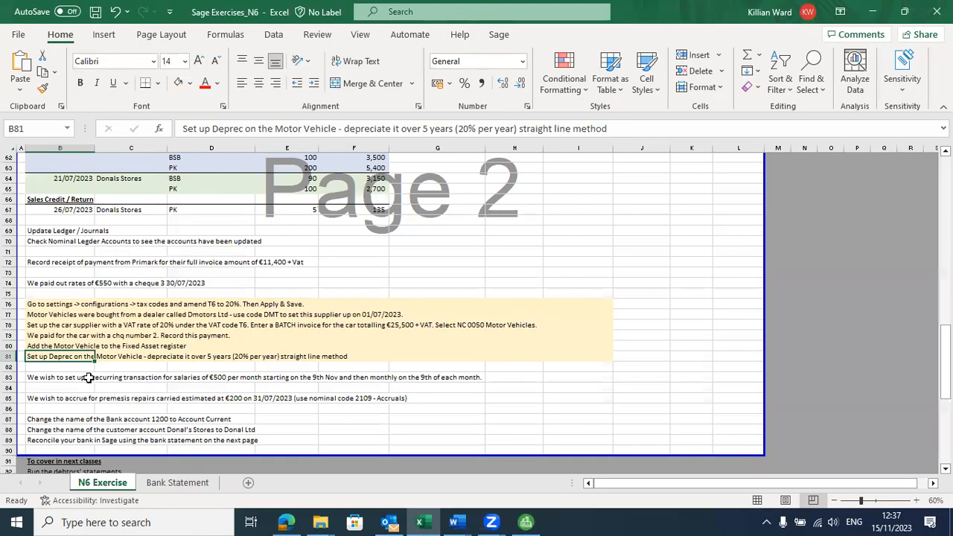
Step: Read the recurring salaries task in Excel, then open Sage's Bank accounts list
left_click(72, 379)
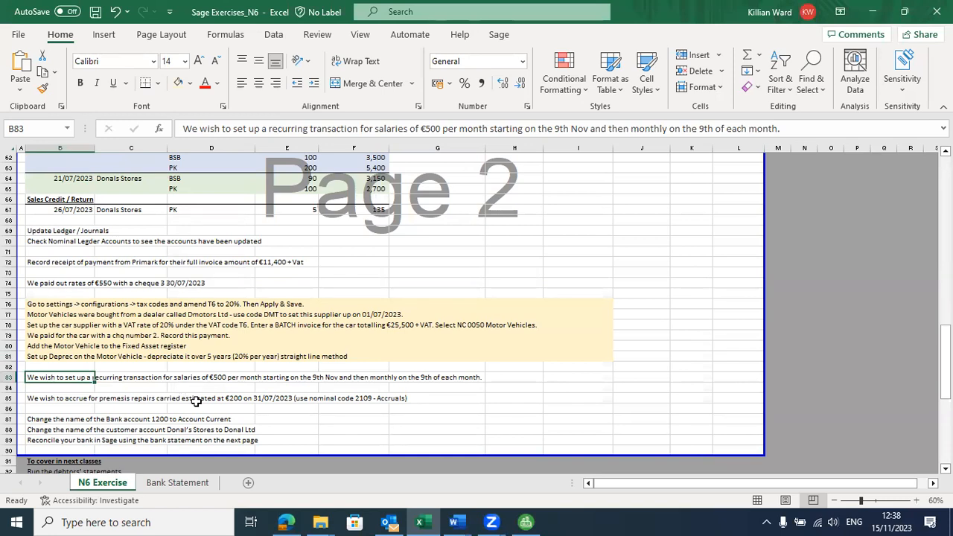
key("alt+Tab")
key("alt+Tab")
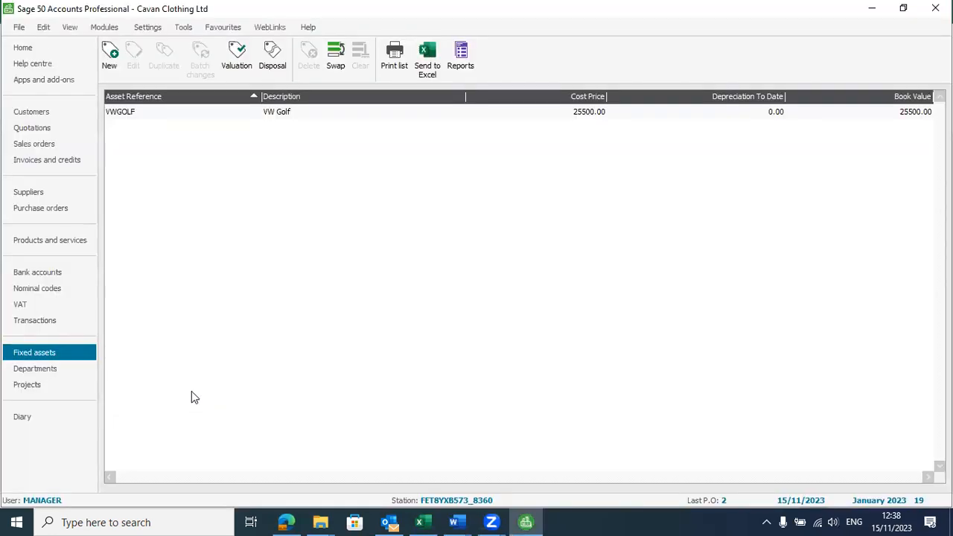
left_click(37, 272)
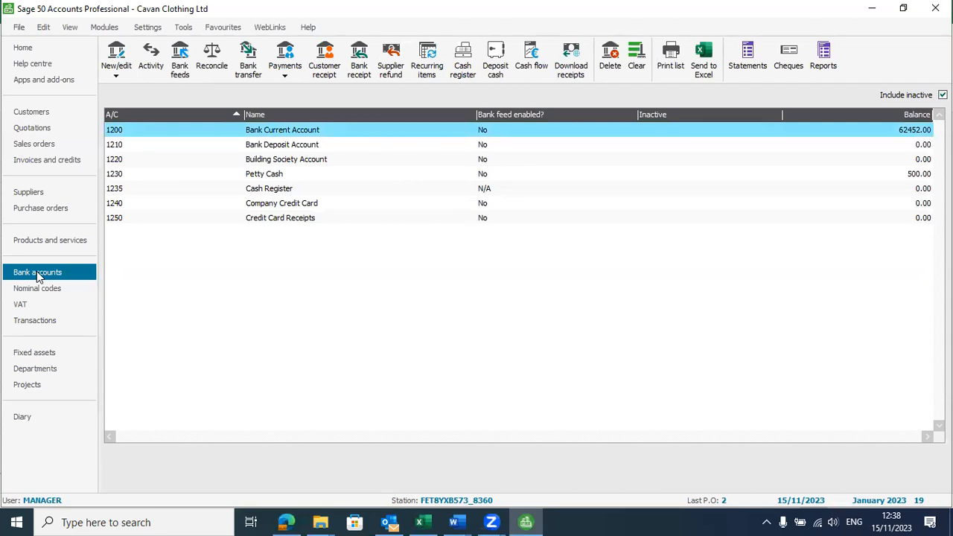
Step: Start a new recurring entry paying from bank account 1200 Bank Current Account
left_click(428, 68)
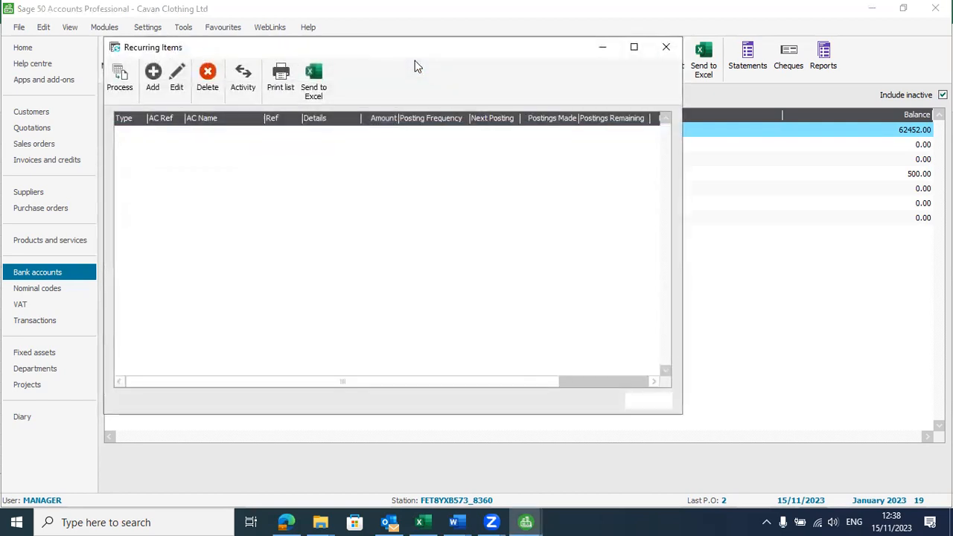
left_click(151, 85)
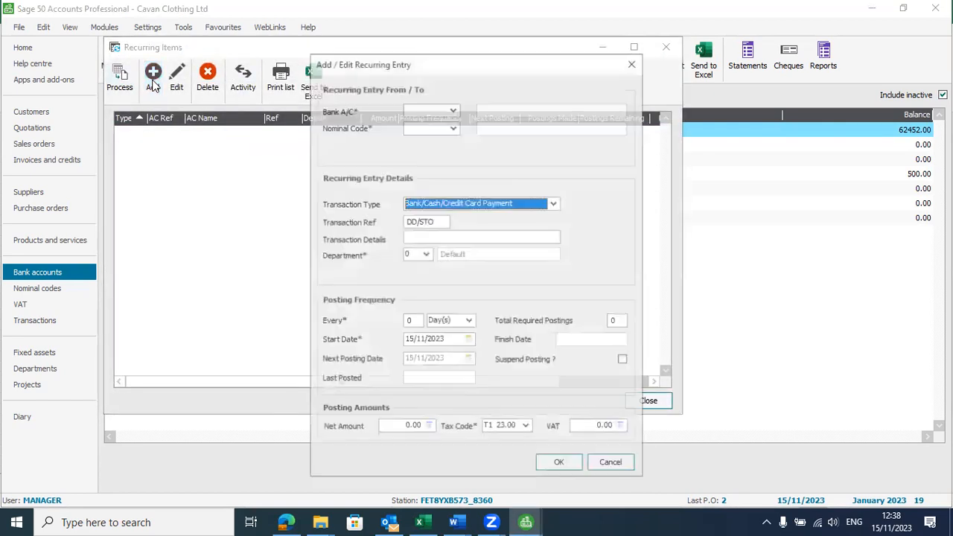
left_click(452, 109)
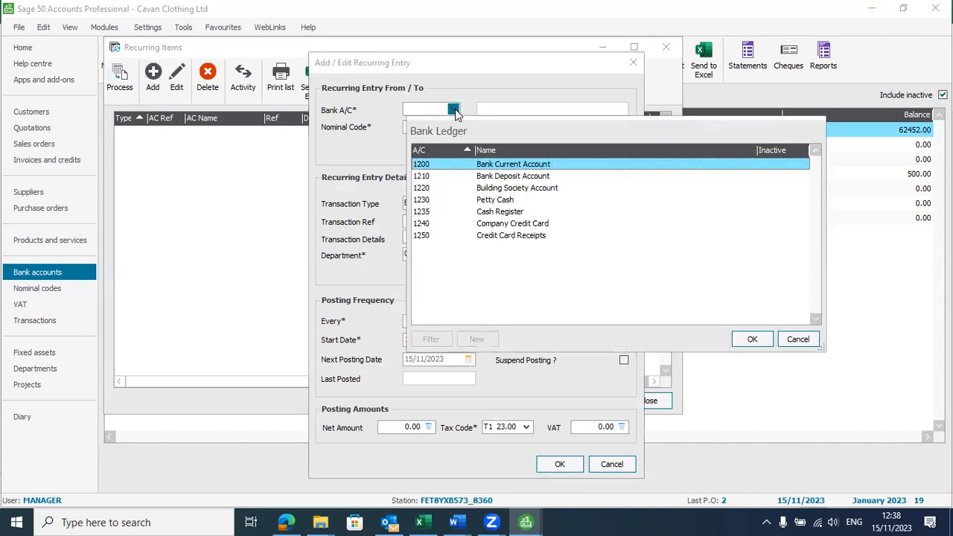
double_click(508, 165)
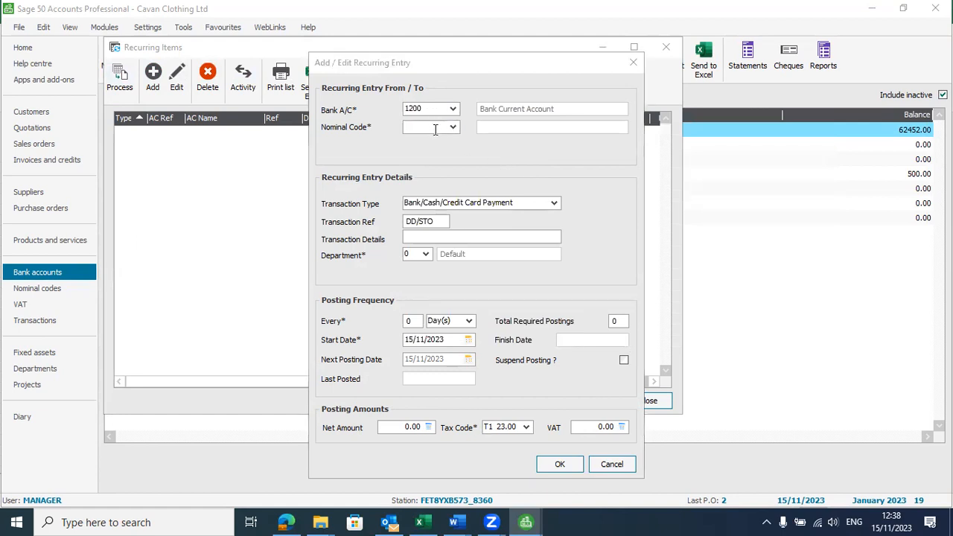
Step: Check the notes' expense code range and set the nominal code to 7000 Gross Wages
key("alt+Tab")
key("alt+Tab")
key("alt+Tab")
key("alt+Tab")
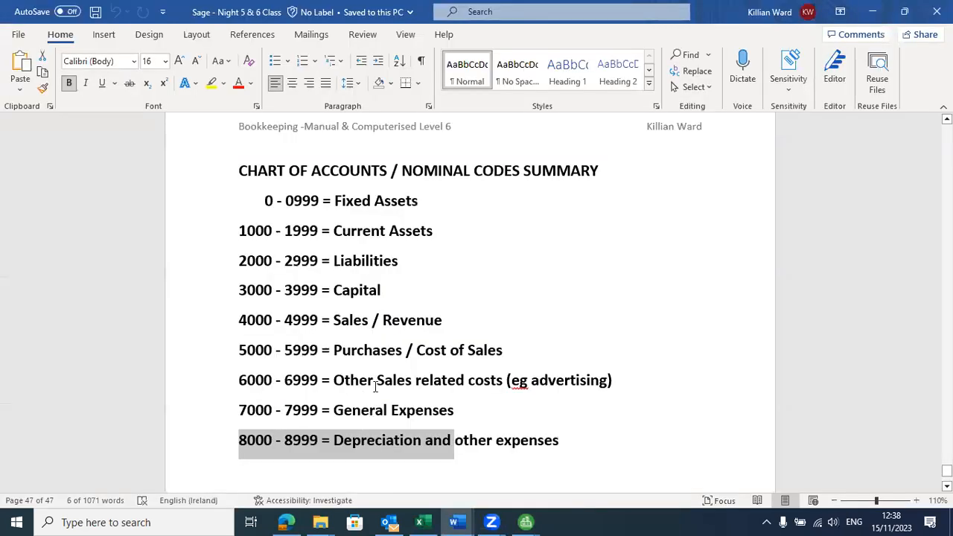
double_click(462, 417)
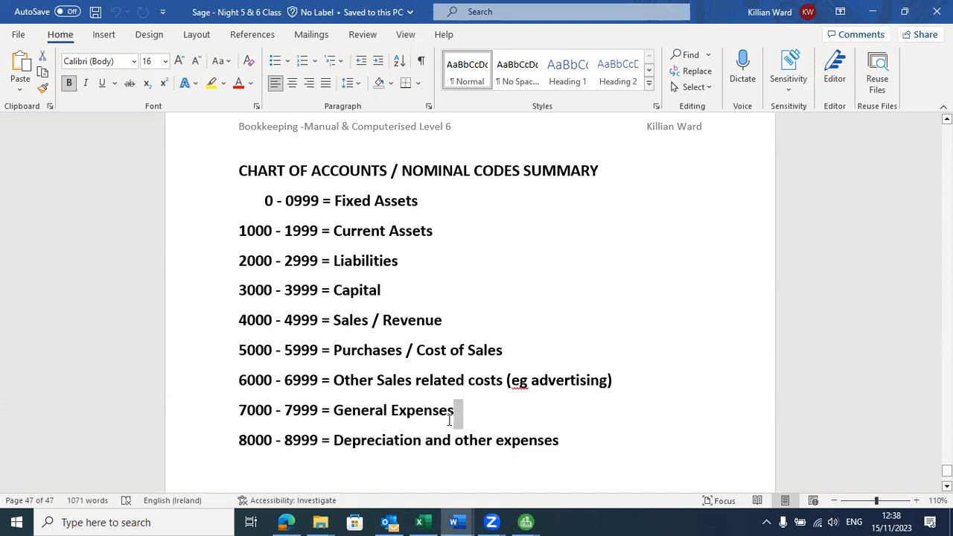
key("alt+Tab")
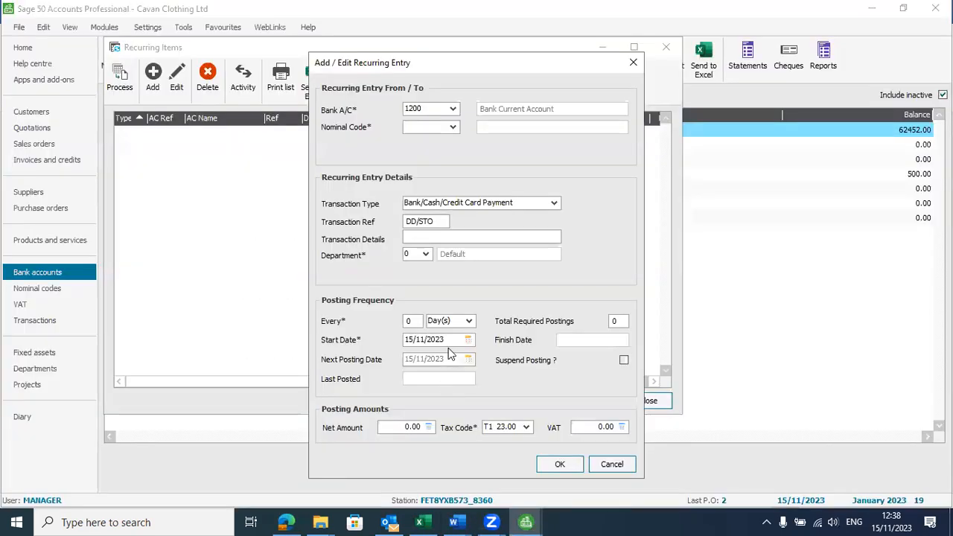
type("7000")
scroll(498, 161, "up", 1)
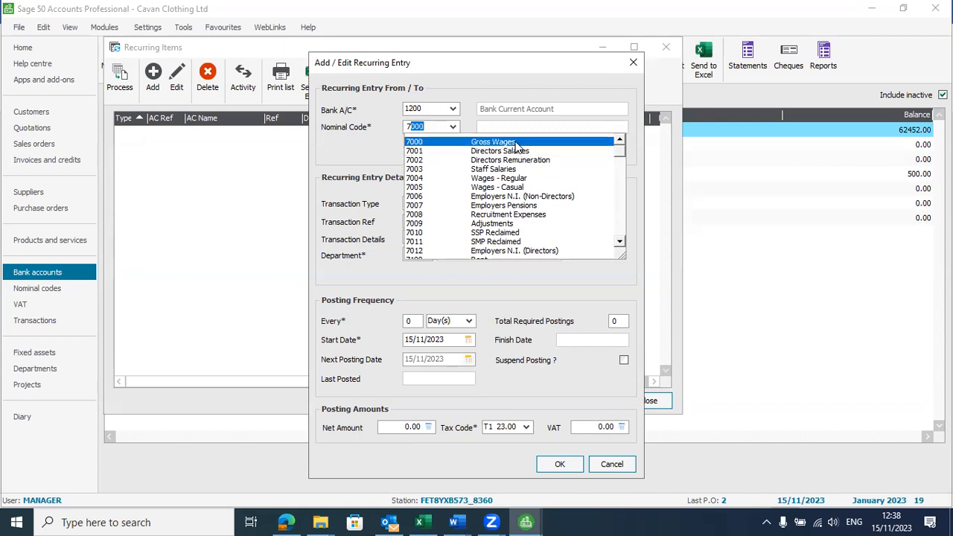
left_click(512, 140)
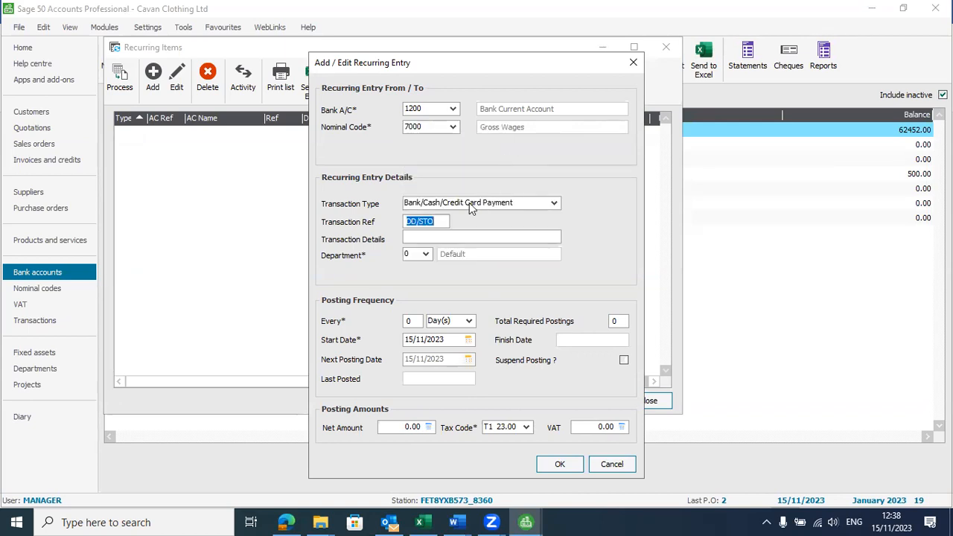
Step: Enter 'Monthly Salaries' as the transaction details and bring up the start date calendar
left_click(441, 238)
type("Monthly Salaries")
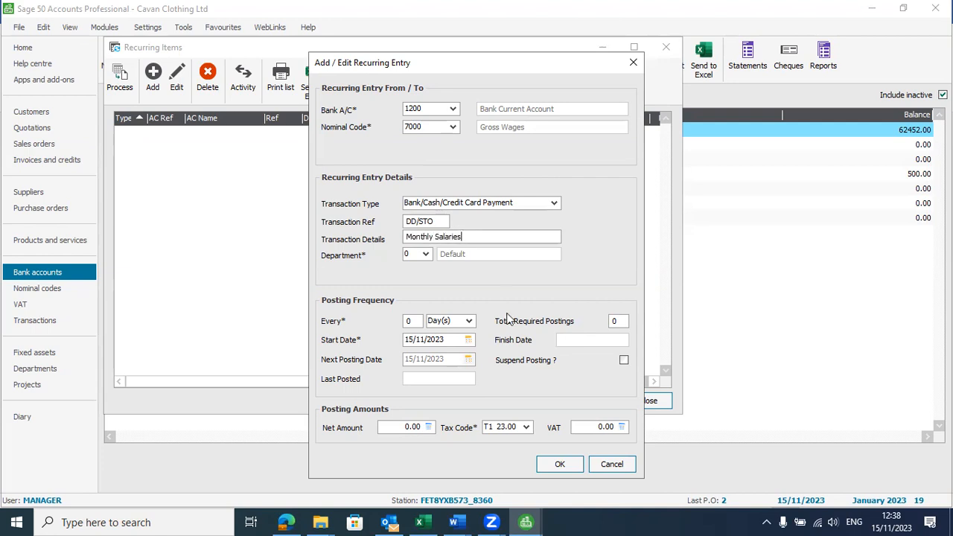
key("alt+Tab")
key("alt+Tab")
key("alt+Tab")
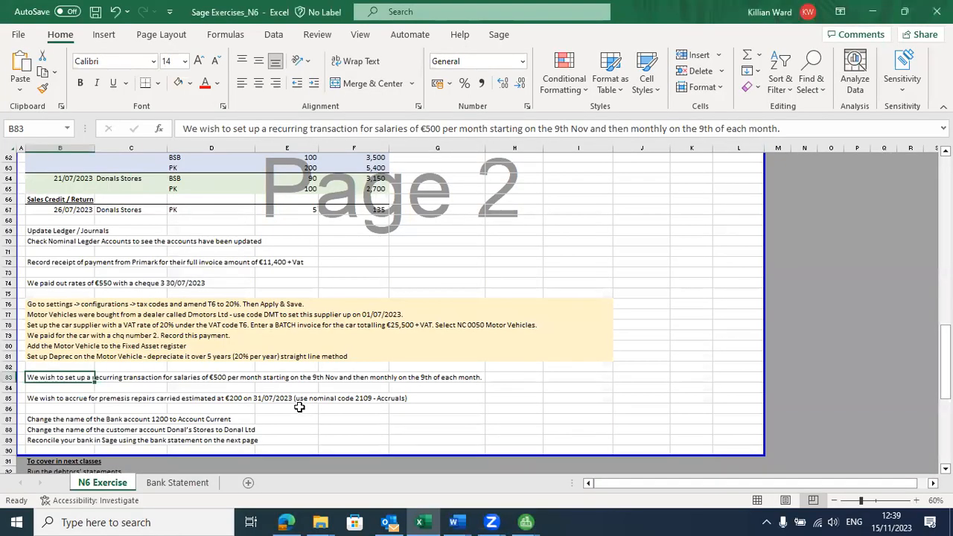
key("alt+Tab")
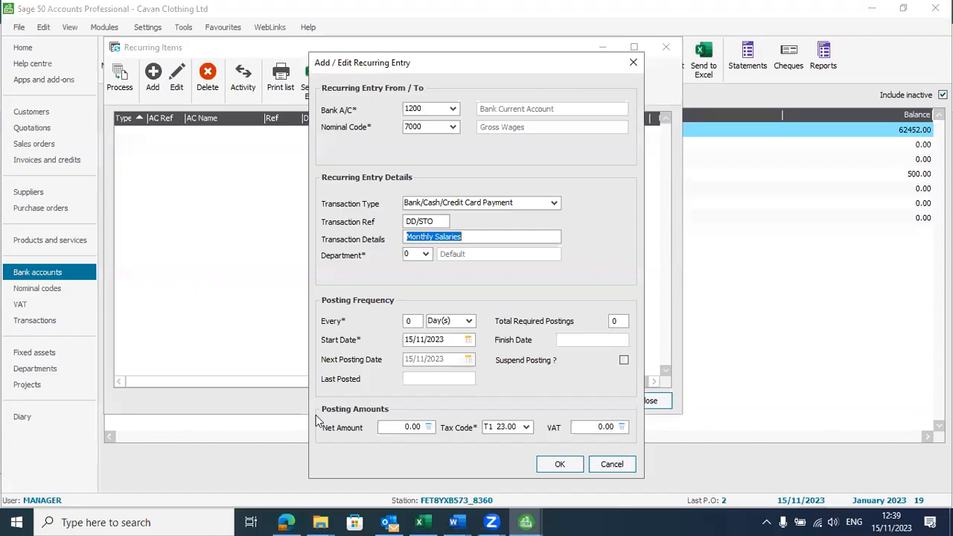
left_click(467, 340)
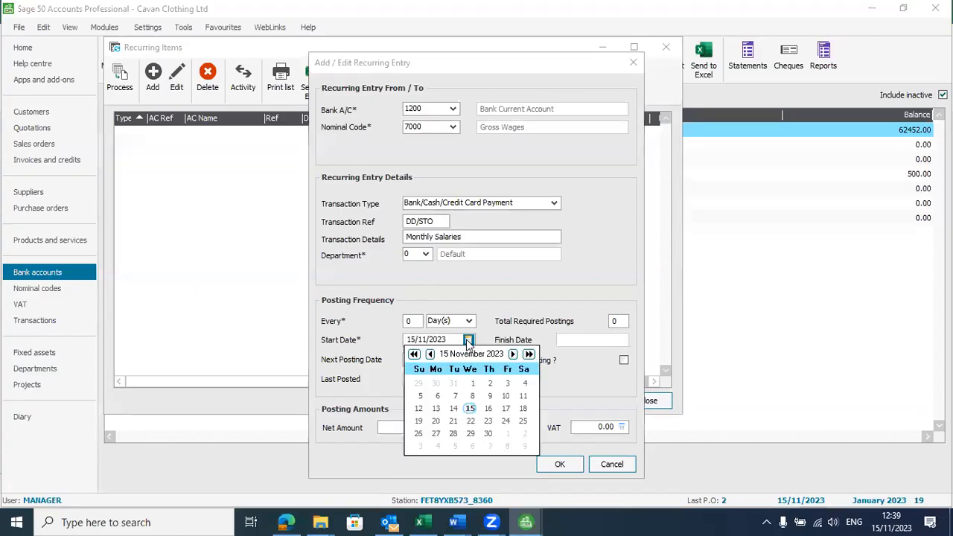
Step: Set the start date to 09/11/2023 and the repeat interval to every 1 month
left_click(488, 396)
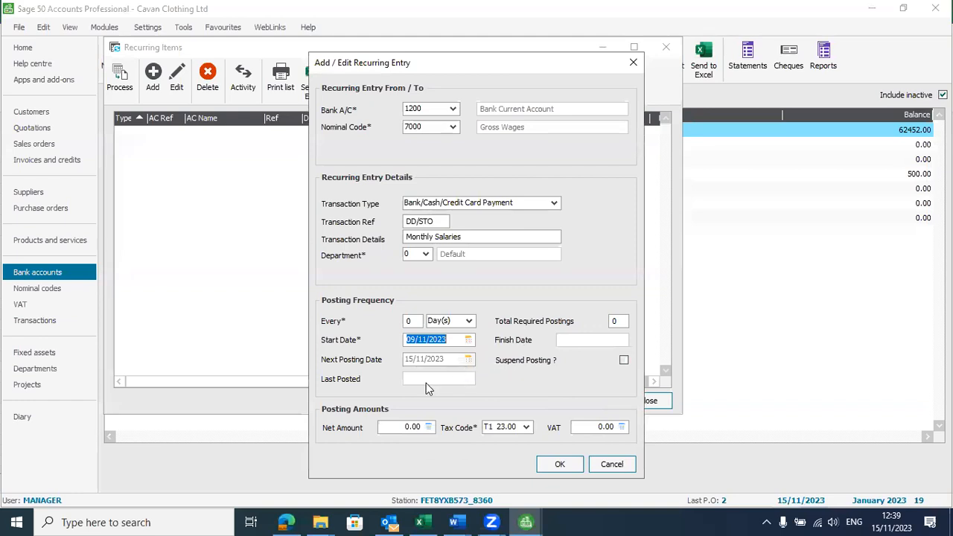
left_click(415, 321)
double_click(415, 321)
type("1")
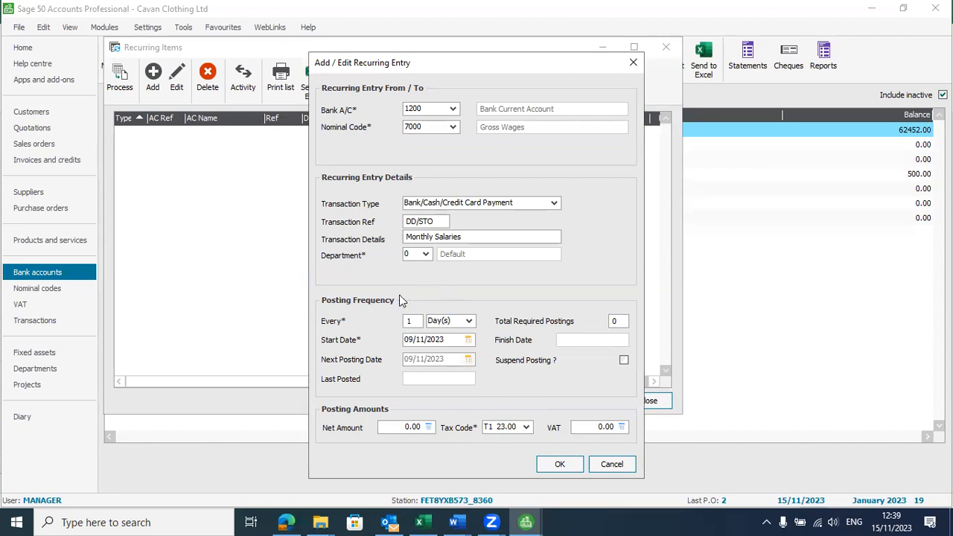
left_click(469, 320)
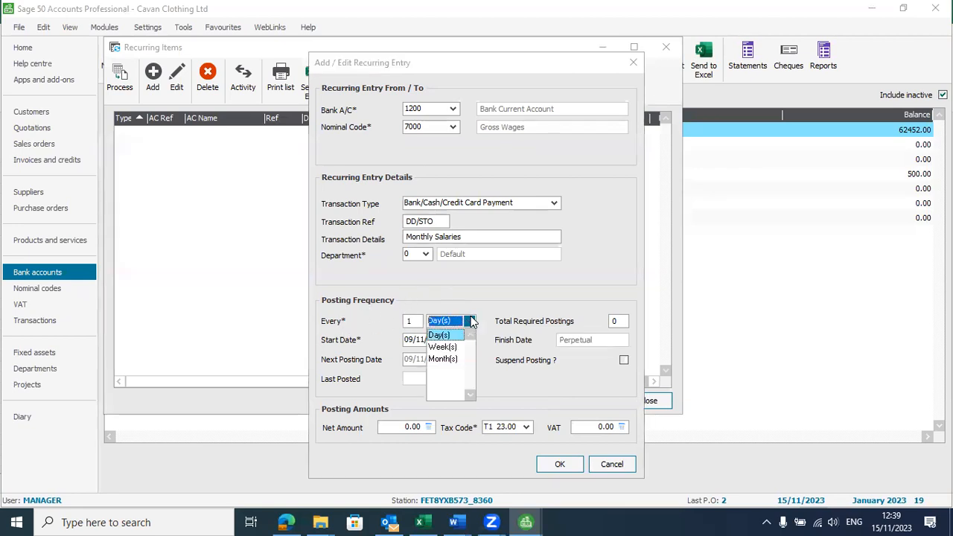
left_click(448, 360)
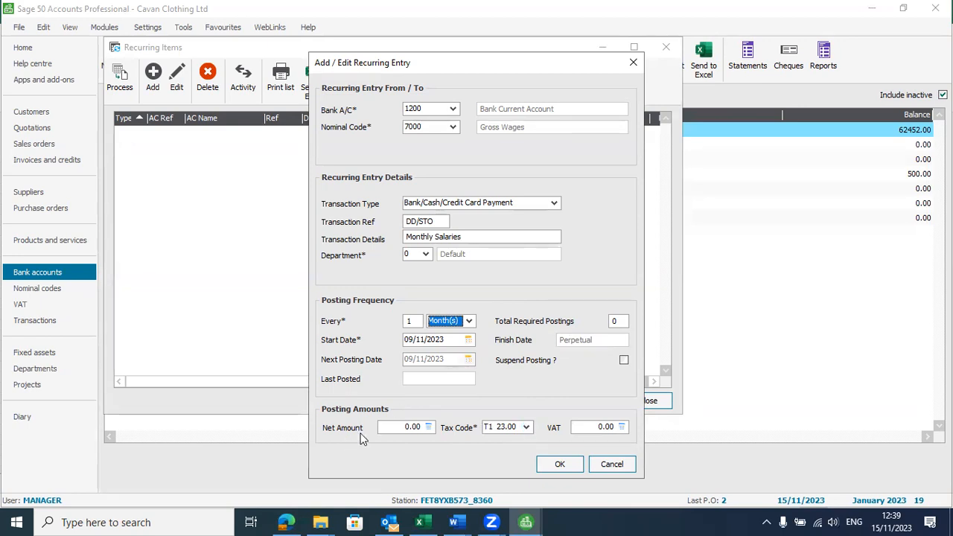
Step: Choose tax code T0, enter a 500.00 net amount, and save the recurring entry
left_click(526, 431)
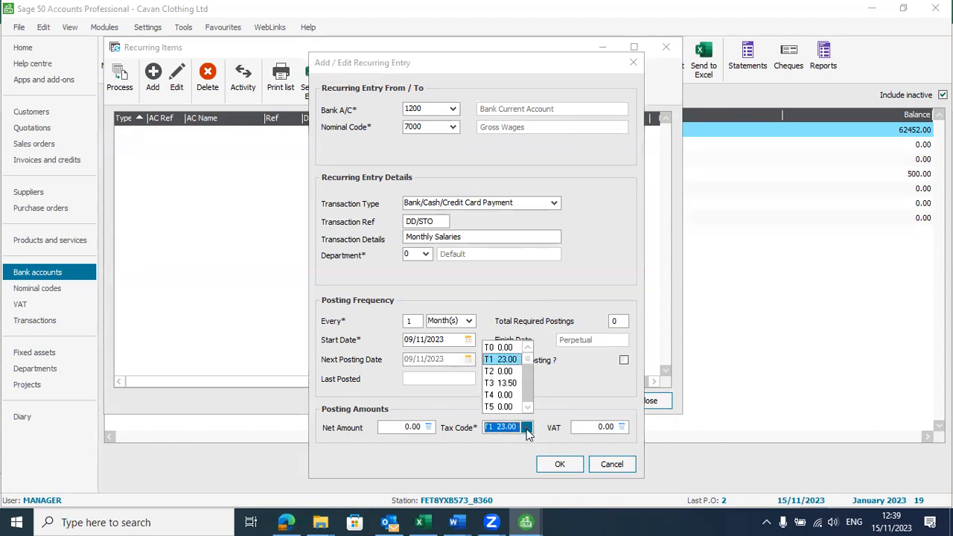
left_click(499, 347)
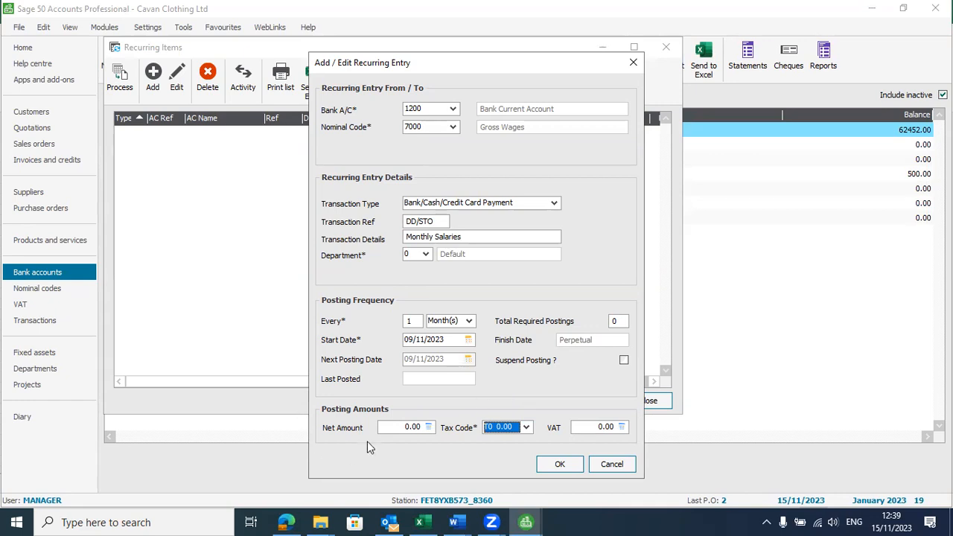
left_click(393, 428)
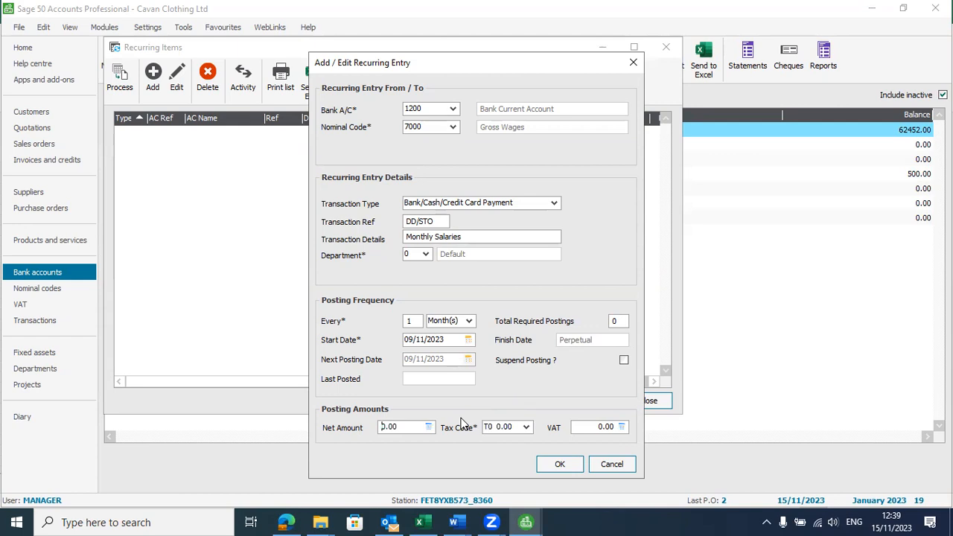
type("55")
key("alt+Tab")
key("alt+Tab")
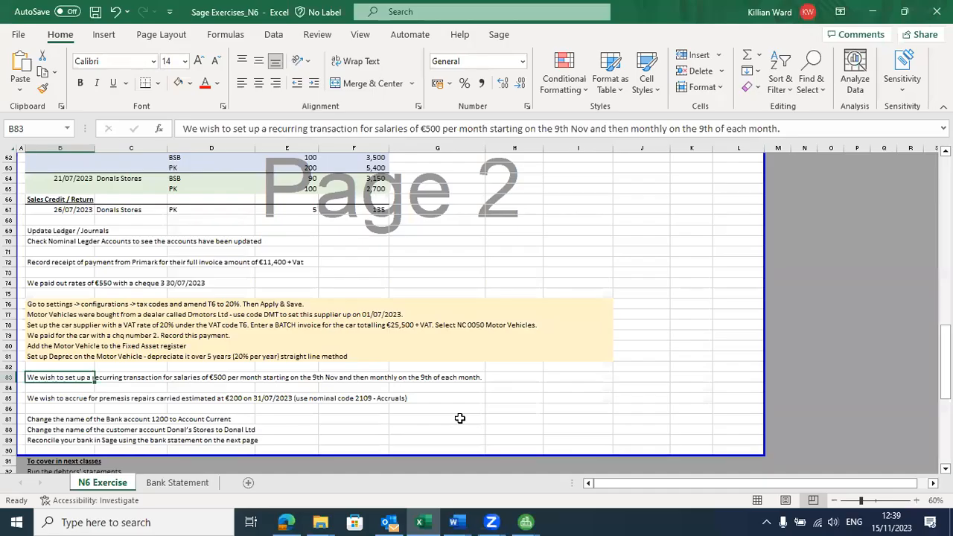
key("alt+Tab")
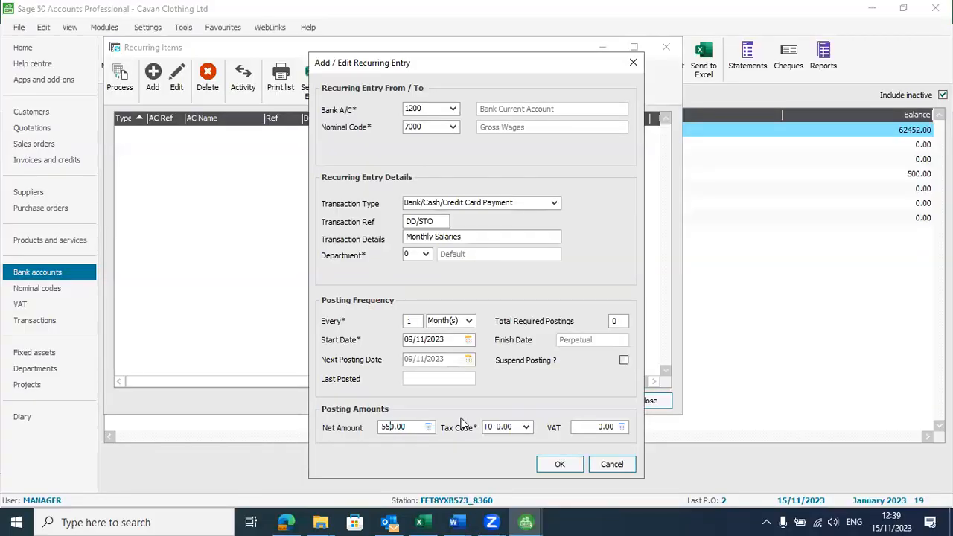
key("BackSpace")
type("0")
left_click(568, 464)
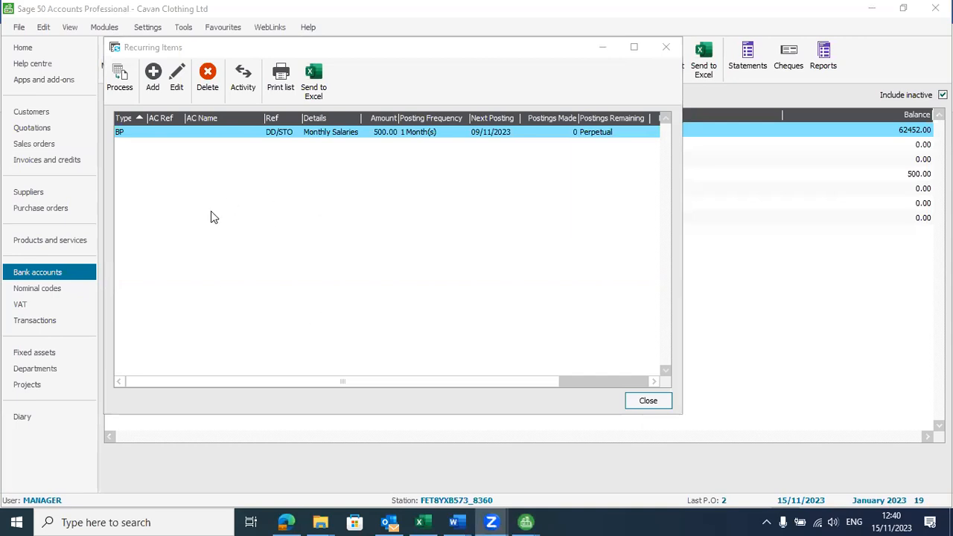
Step: Process and post the due Monthly Salaries payment, leaving bank 1200 at 61952.00
left_click(120, 80)
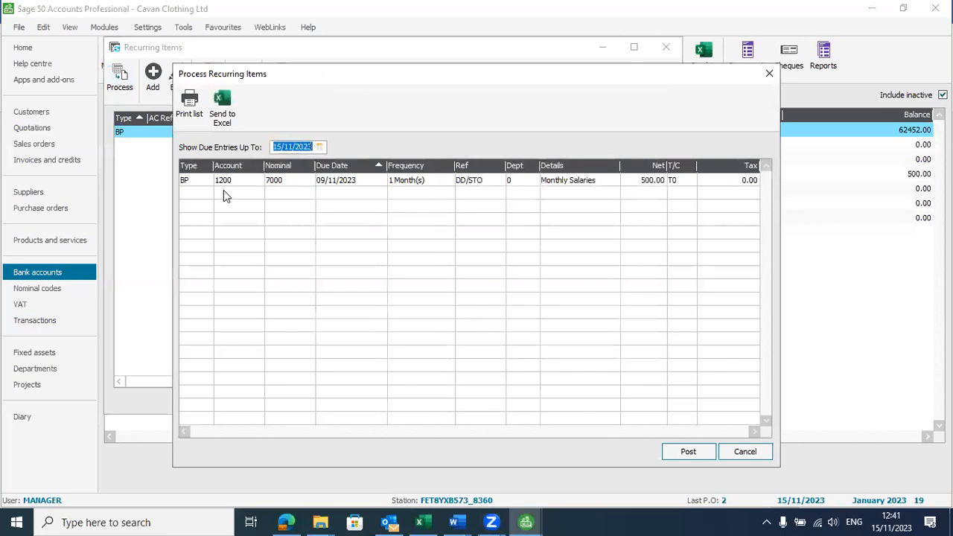
left_click(700, 451)
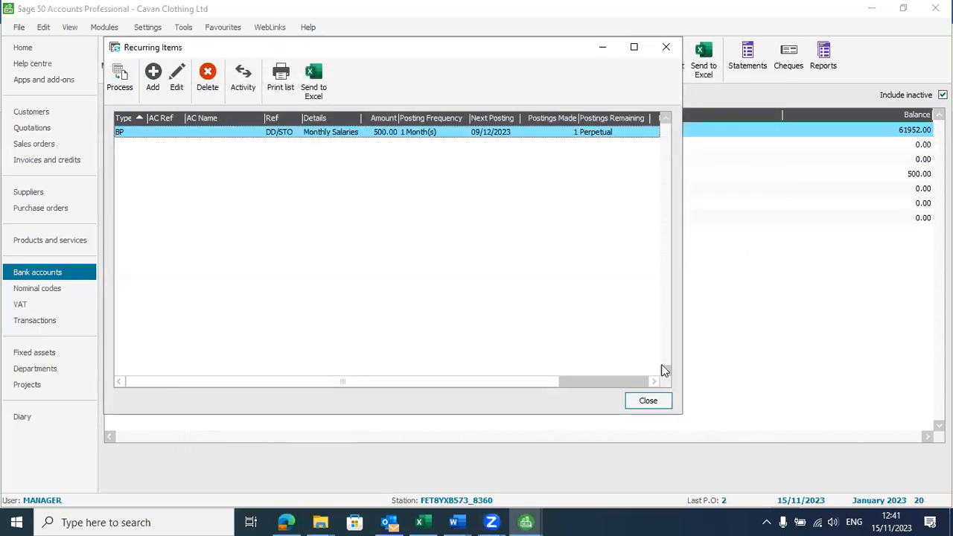
left_click(659, 406)
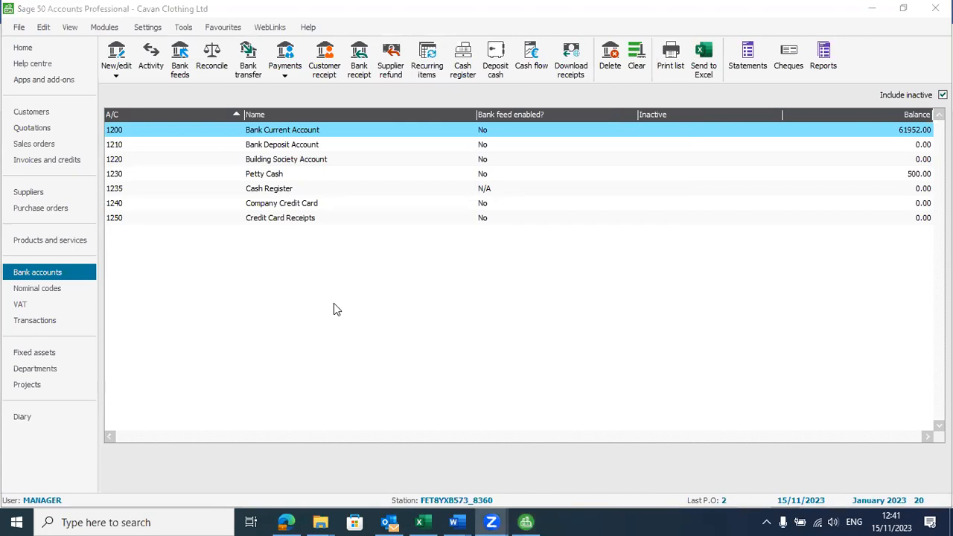
key("alt+Tab")
key("alt+Tab")
key("alt+Tab")
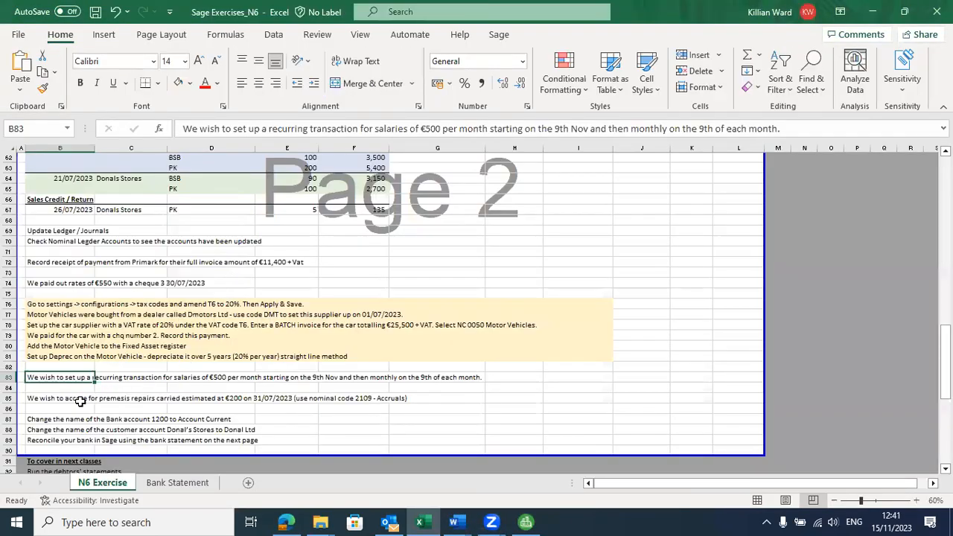
Step: Read the premises repairs accrual task in cell B85, then return to Sage 50's Bank accounts list
left_click(79, 400)
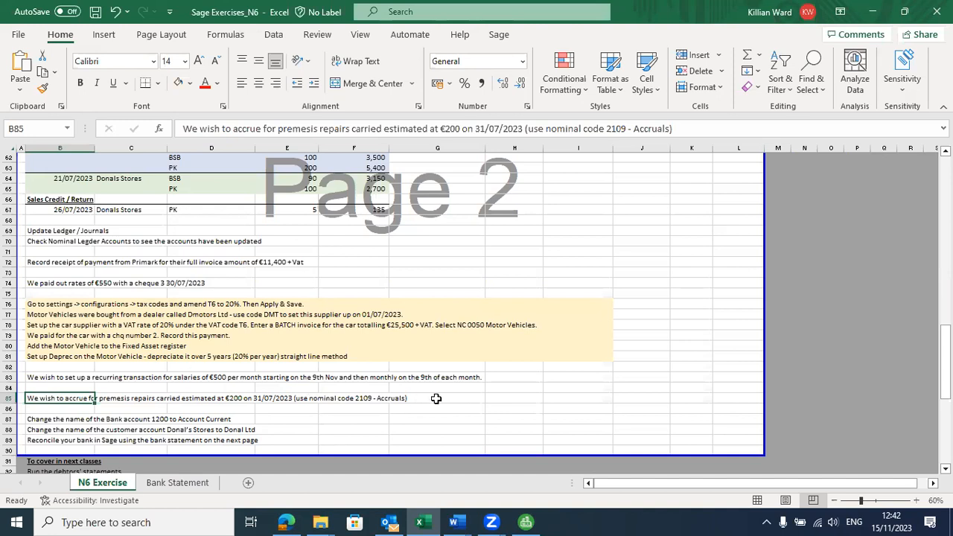
key("alt+Tab")
key("Escape")
key("alt+Tab")
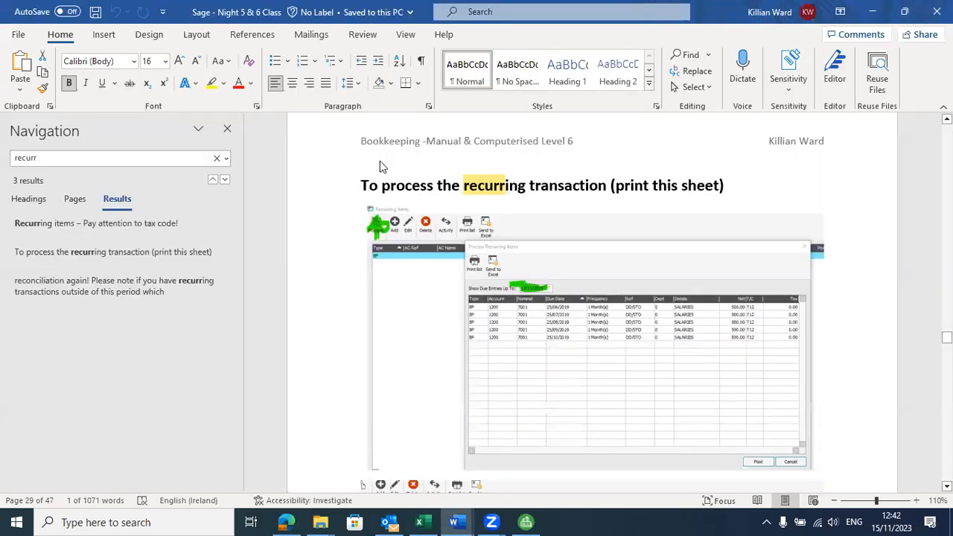
key("alt+Tab")
key("alt+Tab")
key("alt+Tab")
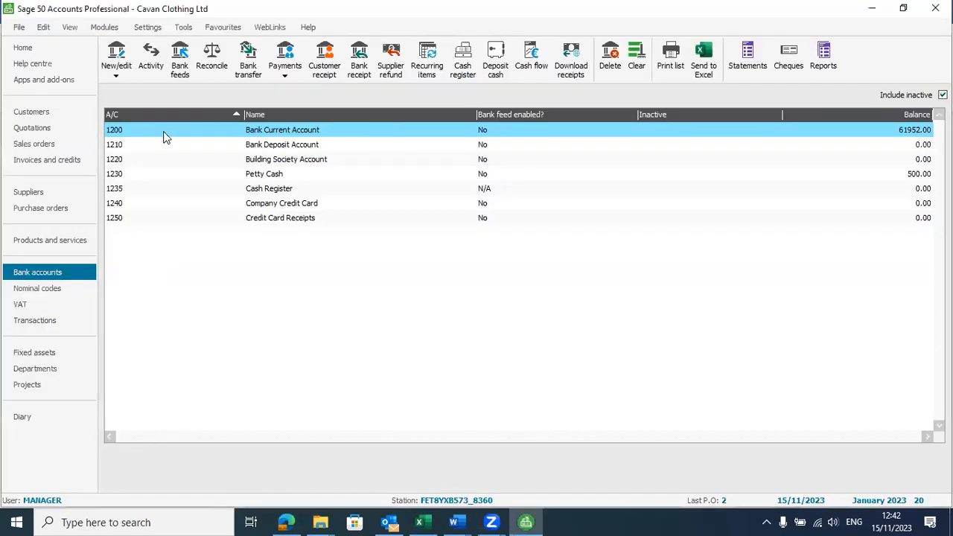
Step: Begin a journal with a first line crediting 200 to 2109 Accruals, details 'Repairs'
left_click(23, 289)
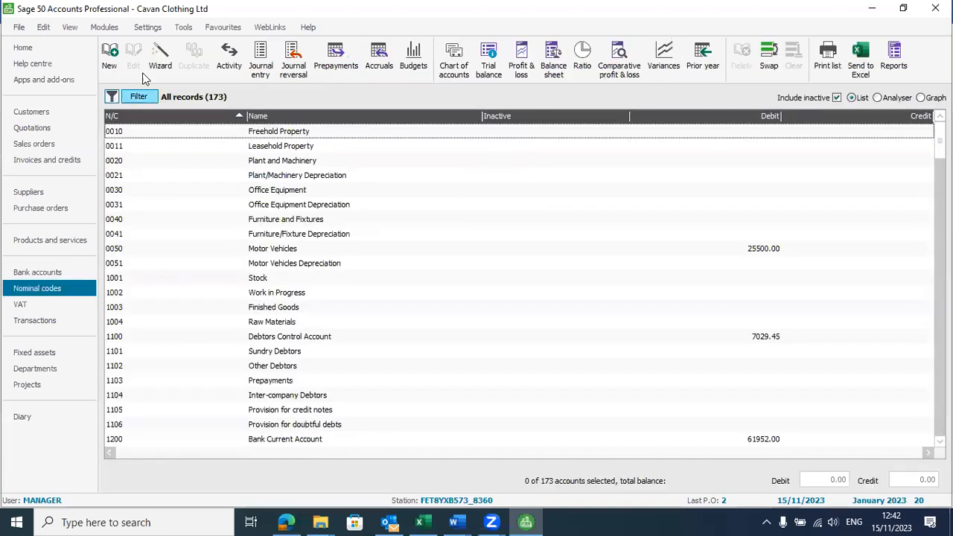
left_click(260, 70)
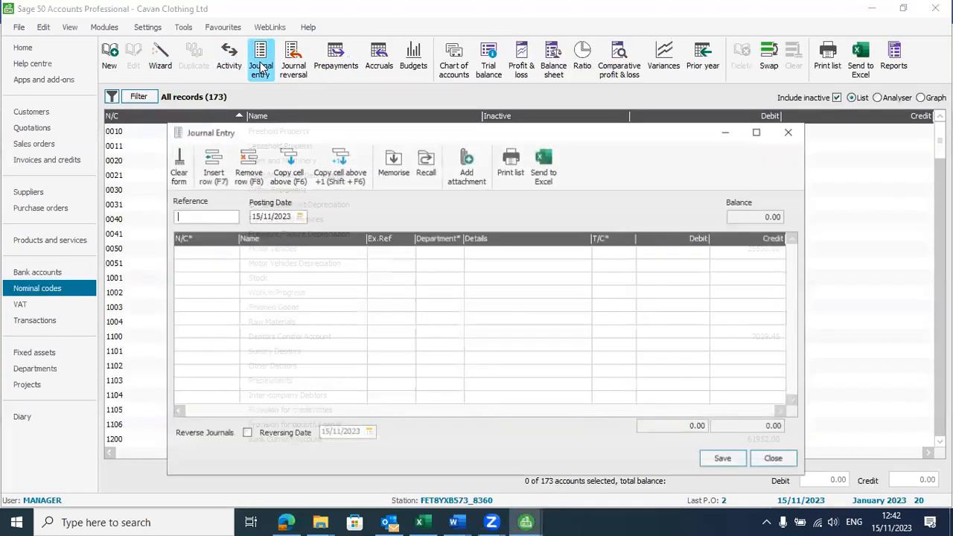
left_click(227, 253)
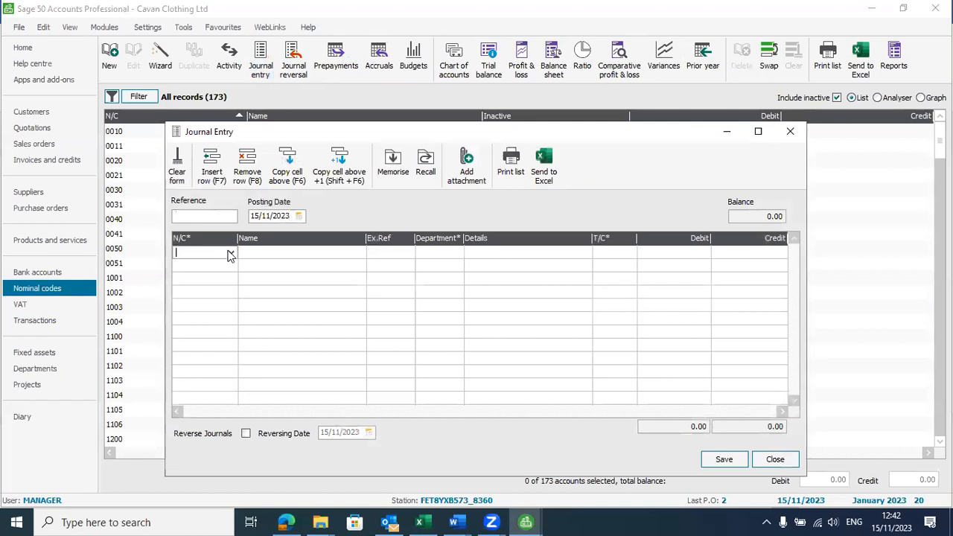
type("2109")
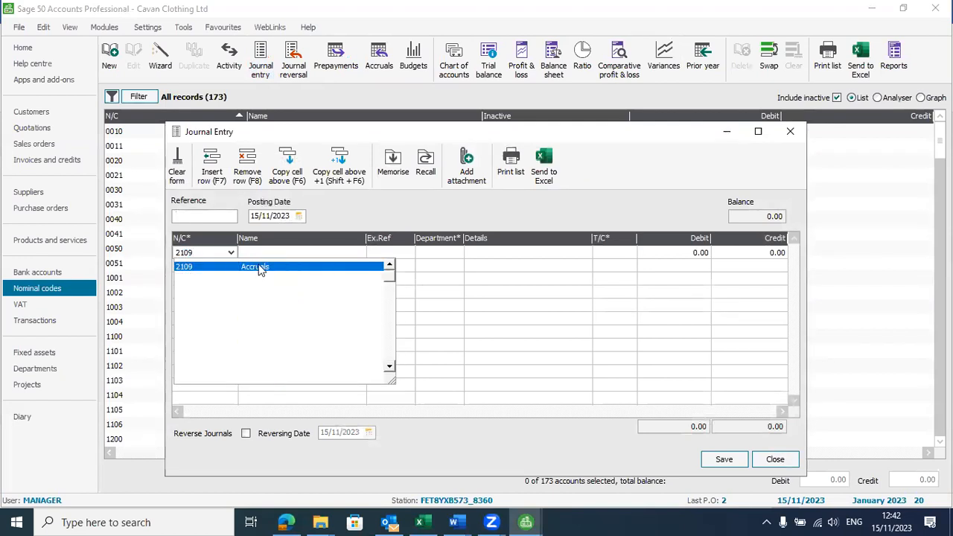
left_click(260, 270)
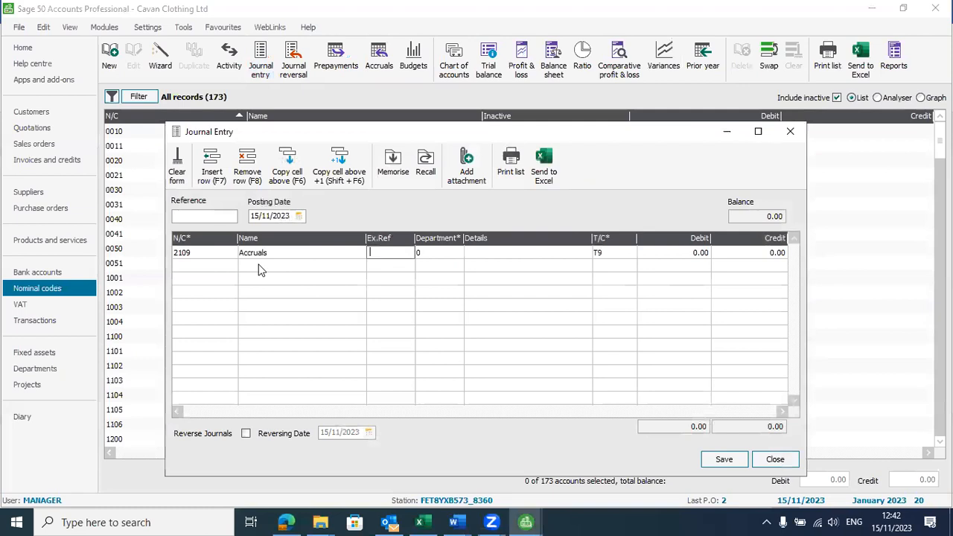
left_click(490, 257)
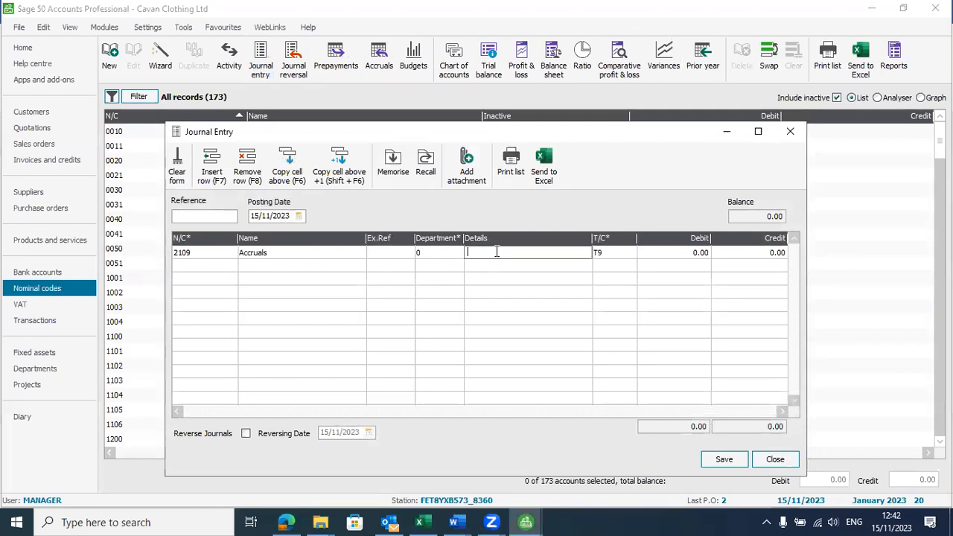
type("Repairs")
key("Tab")
key("Tab")
key("Tab")
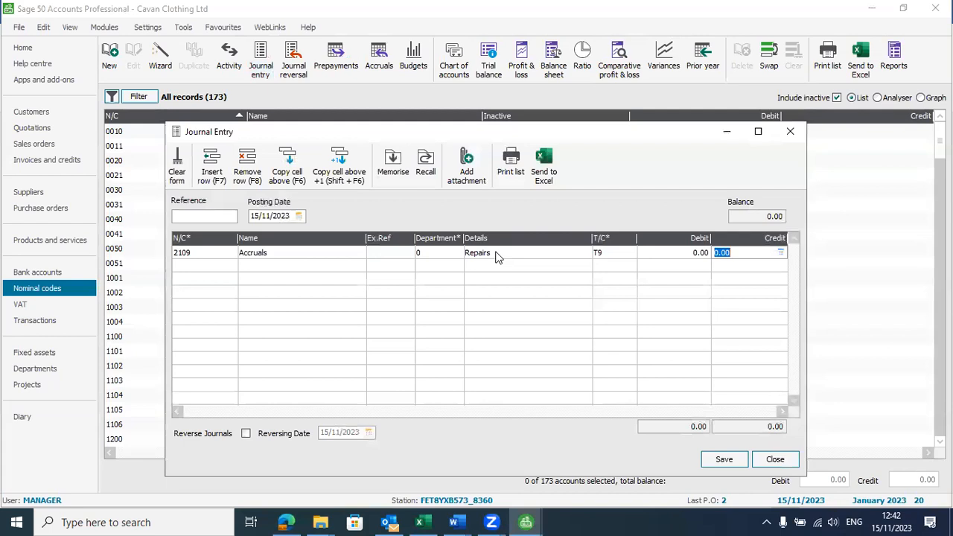
type("200")
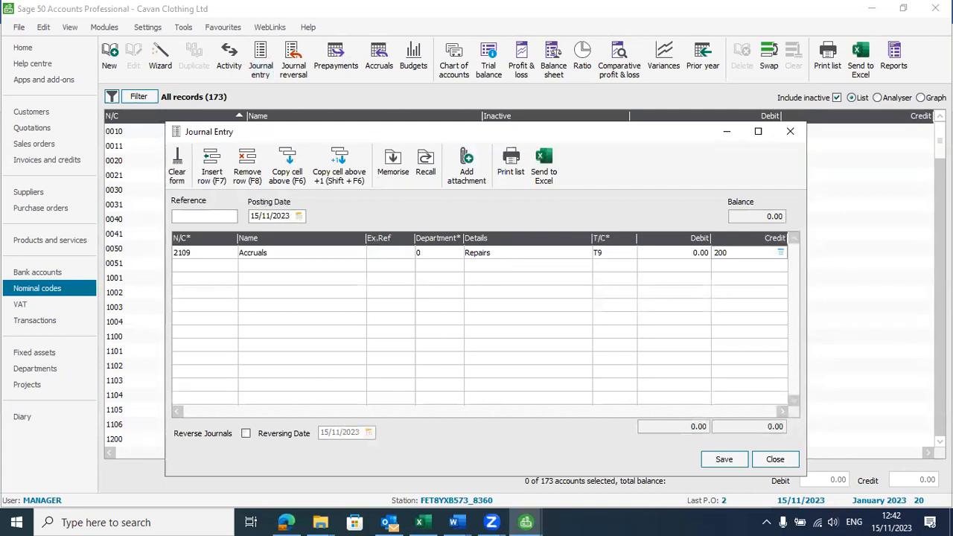
left_click(214, 268)
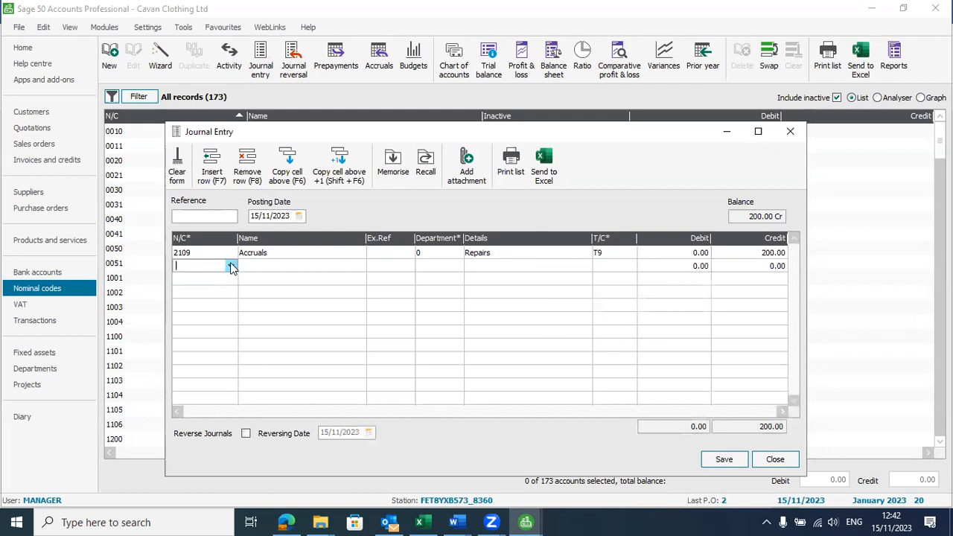
Step: Pick 7803 Premises Expenses as the nominal code for the second journal line
left_click(232, 268)
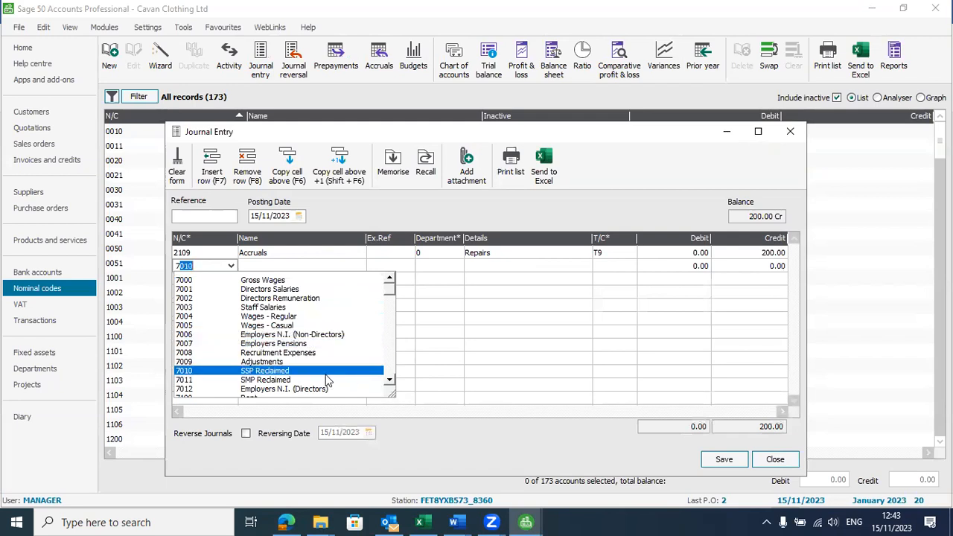
scroll(325, 372, "down", 5)
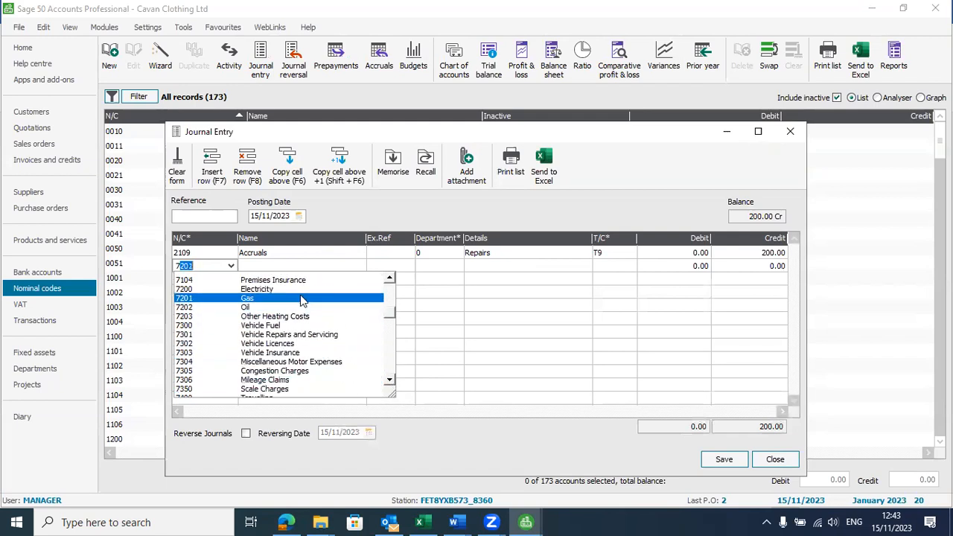
scroll(350, 364, "down", 3)
left_click(391, 380)
left_click(391, 380)
left_click(392, 381)
left_click(391, 380)
left_click(391, 381)
left_click(391, 381)
left_click(391, 381)
left_click(391, 380)
left_click(391, 380)
left_click(391, 380)
left_click(391, 380)
left_click(391, 380)
left_click(391, 380)
left_click(391, 380)
left_click(391, 381)
left_click(391, 381)
left_click(389, 381)
left_click(389, 381)
left_click(389, 381)
left_click(389, 380)
left_click(390, 381)
left_click(390, 381)
left_click(389, 381)
left_click(389, 381)
left_click(390, 380)
left_click(390, 380)
left_click(390, 380)
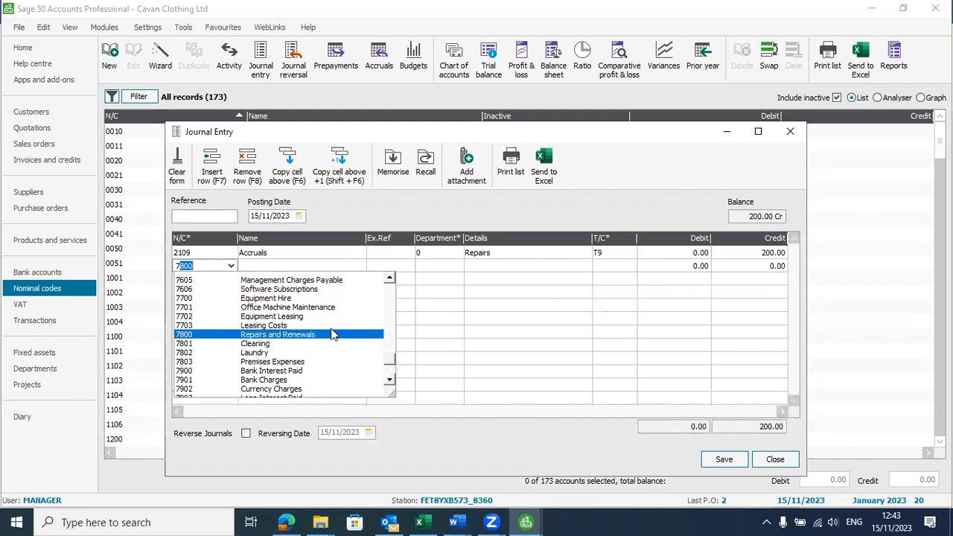
left_click(290, 363)
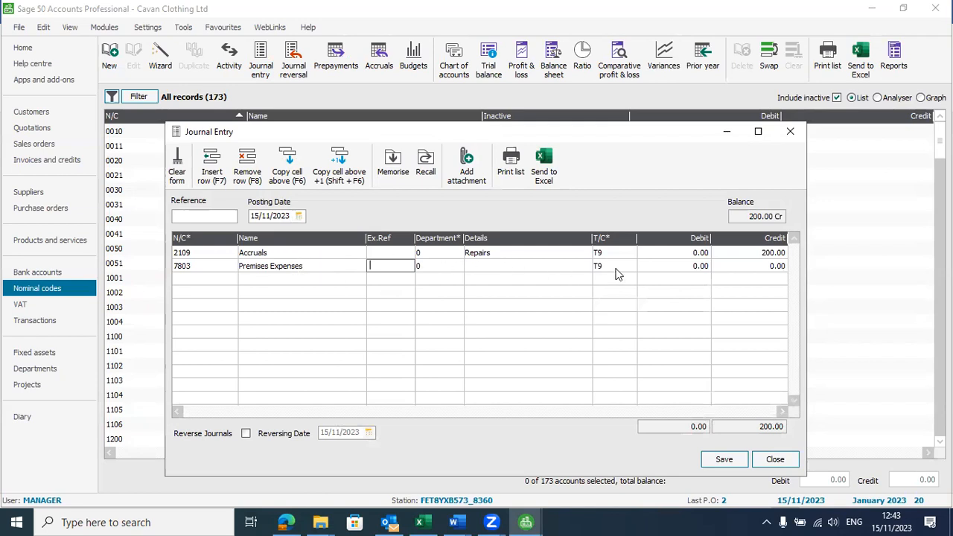
Step: Debit 200 on the 7803 line, then save and close the balanced journal
left_click(694, 267)
type("200")
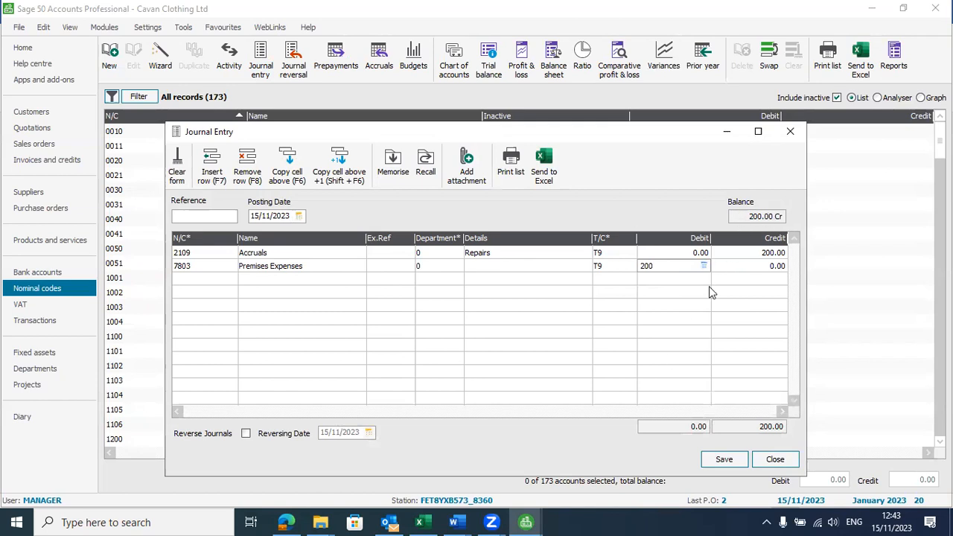
key("Tab")
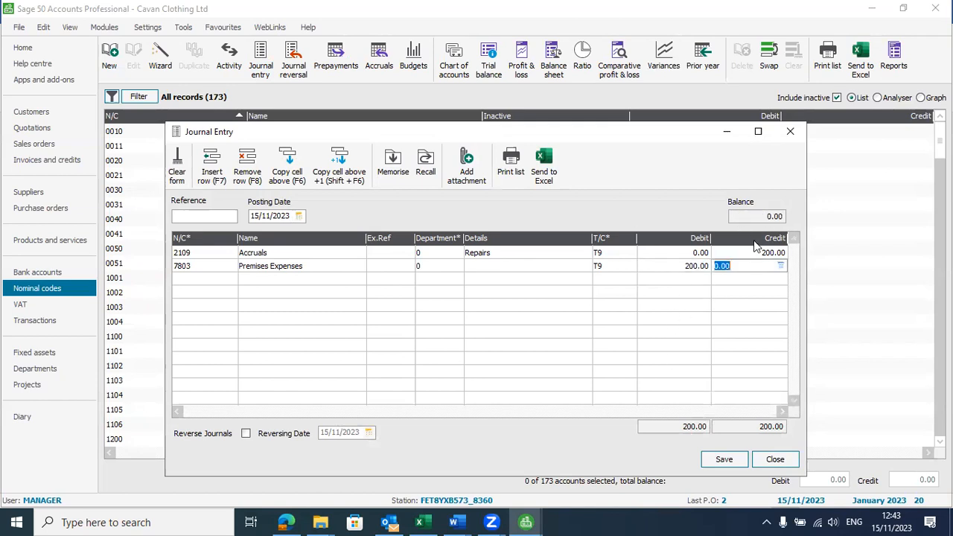
left_click(724, 457)
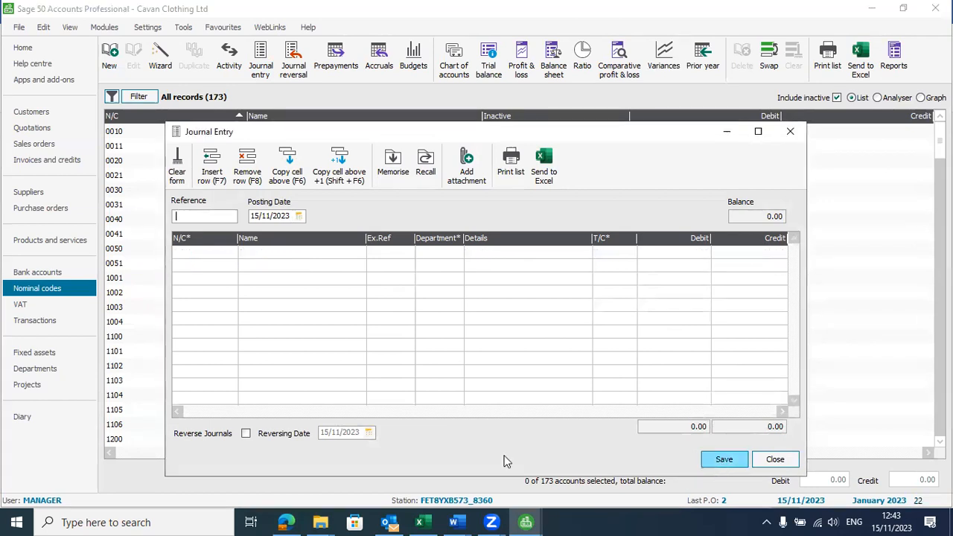
left_click(776, 460)
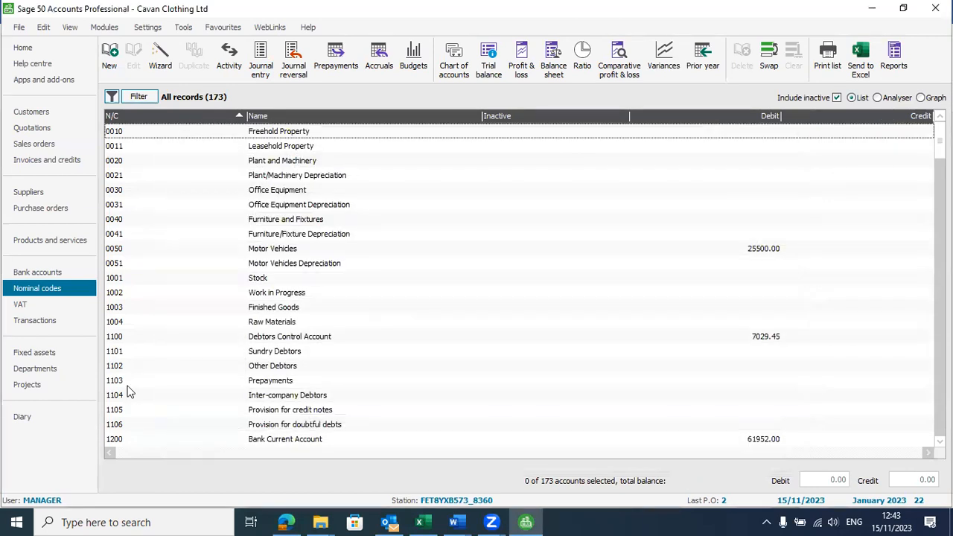
key("alt+Tab")
key("alt+Tab")
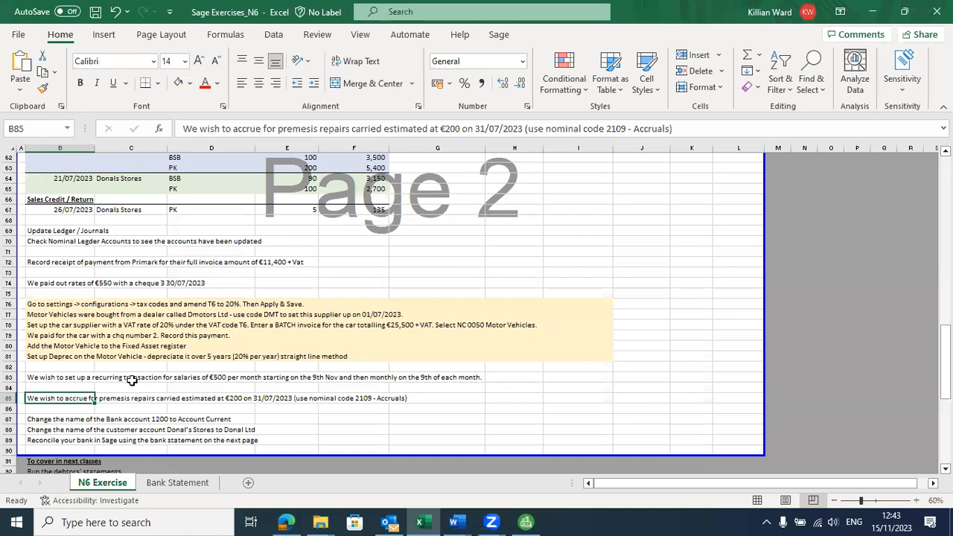
scroll(130, 376, "down", 2)
left_click_drag(63, 358, 253, 379)
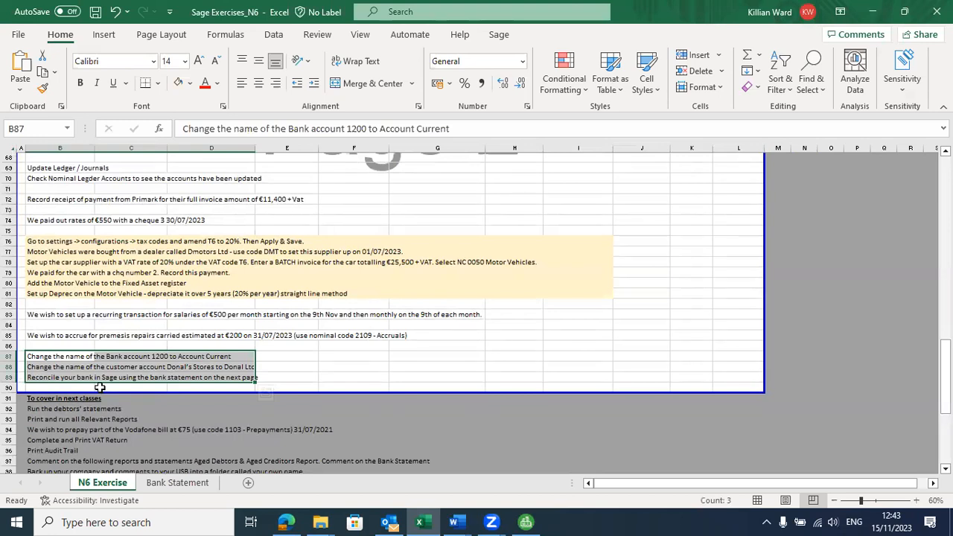
left_click(68, 357)
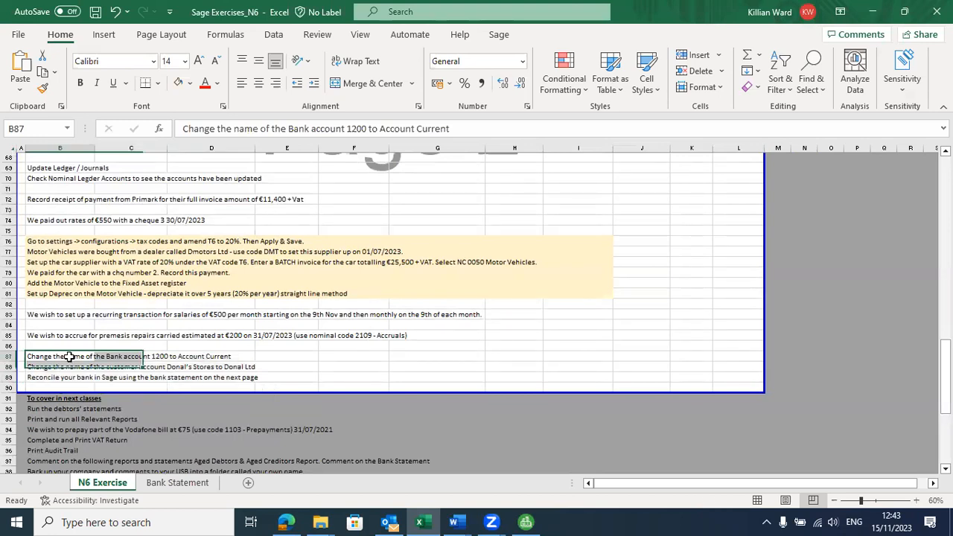
Step: Delete 'Account' from bank 1200's name, discard that edit, and go to the reconciliation task in Excel
key("alt+Tab")
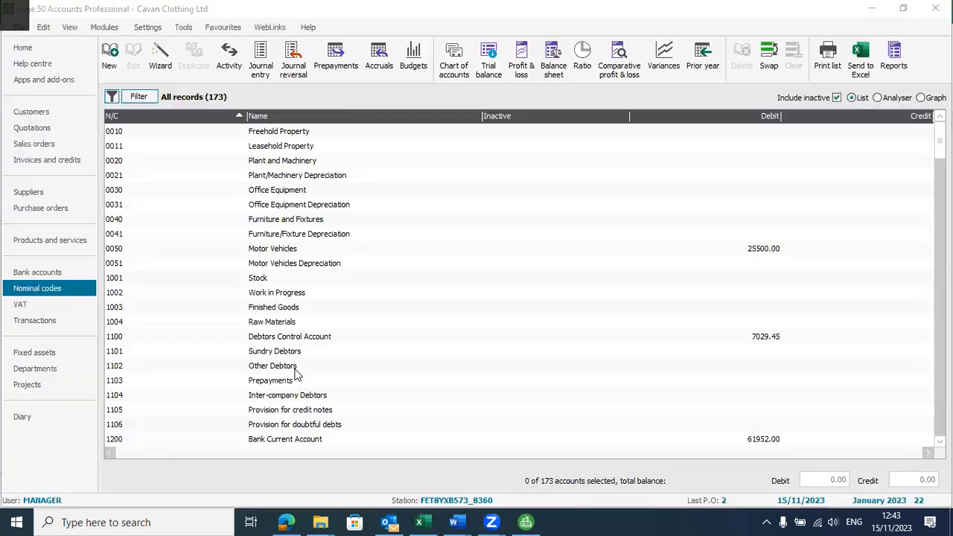
left_click(39, 275)
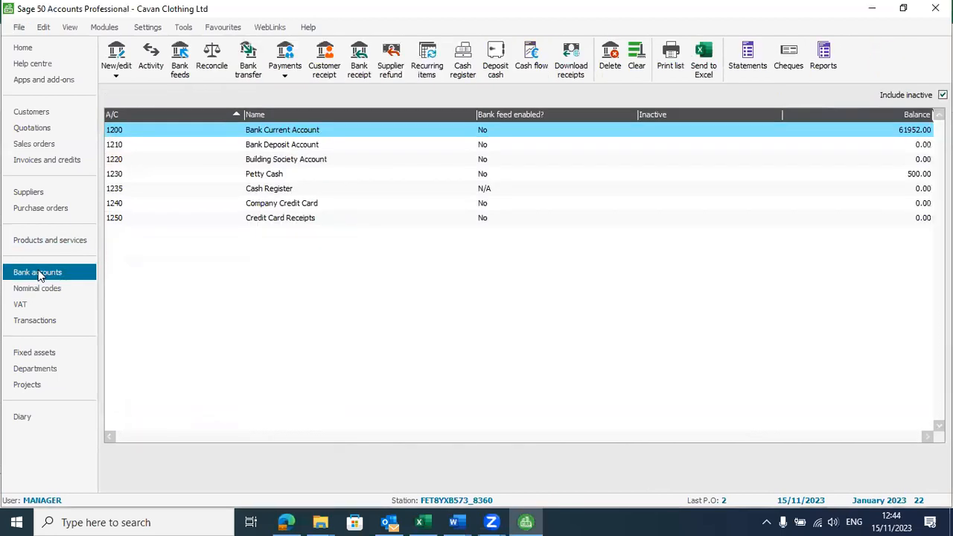
left_click(285, 131)
double_click(286, 131)
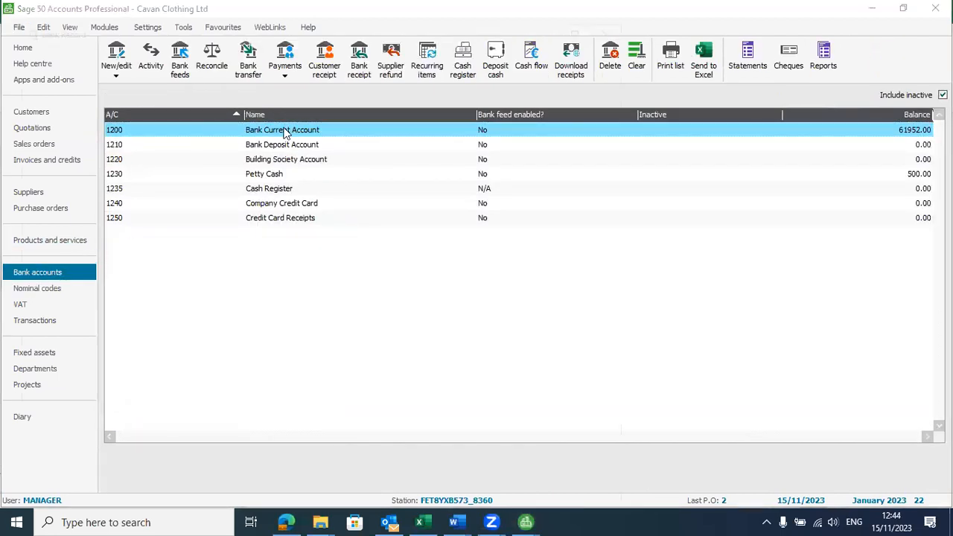
left_click_drag(246, 139, 208, 142)
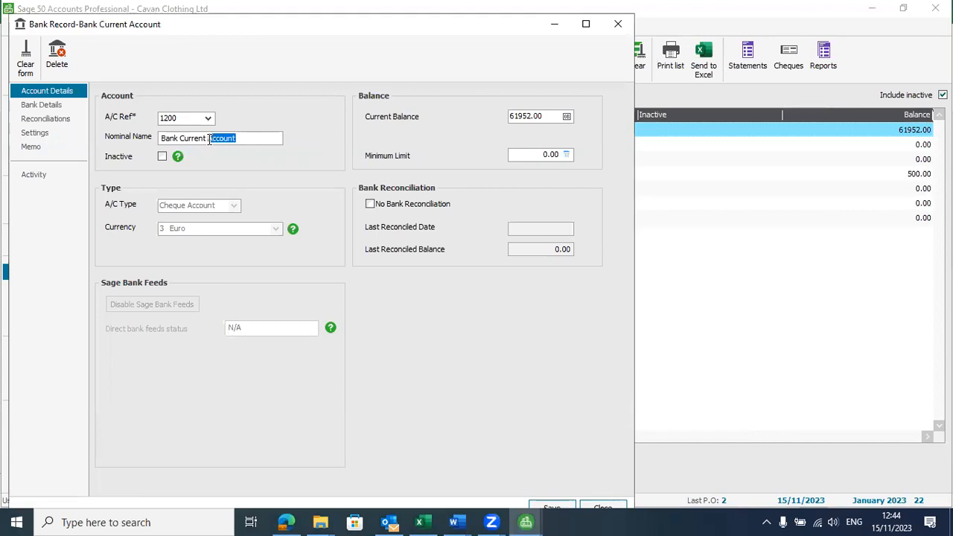
key("BackSpace")
key("Escape")
left_click(325, 306)
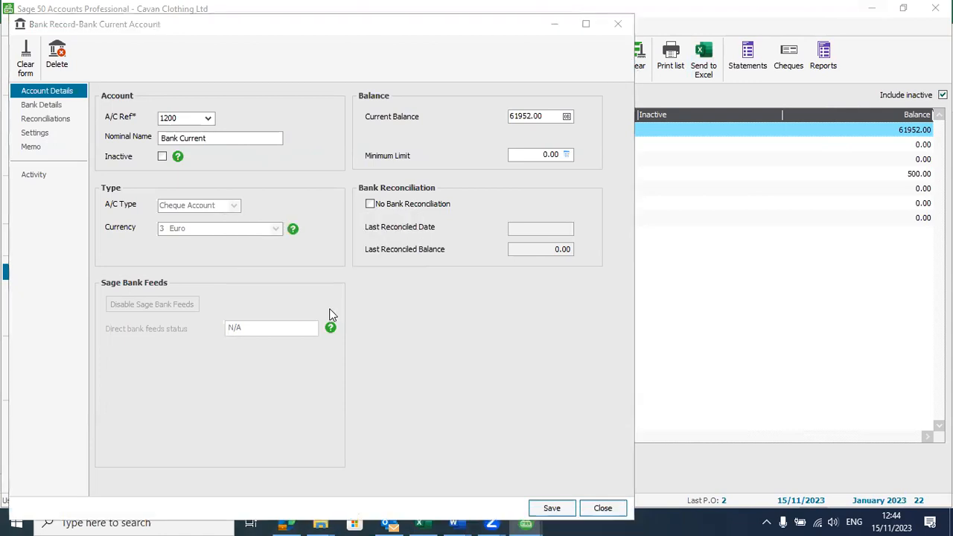
key("alt+Tab")
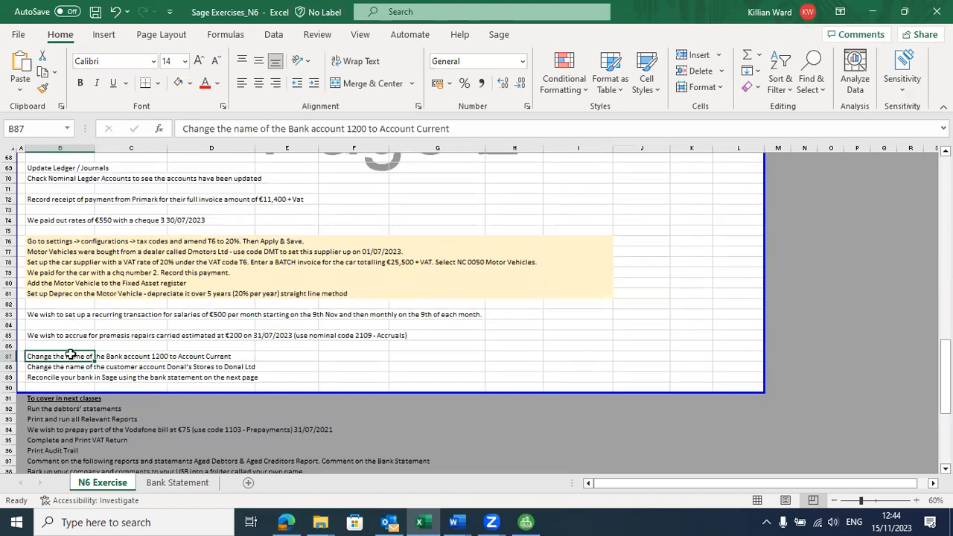
left_click(64, 378)
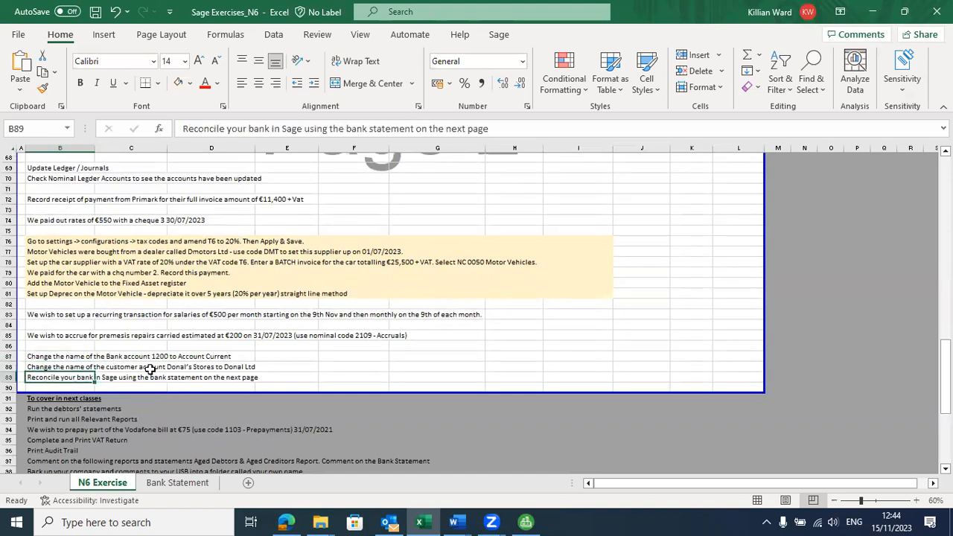